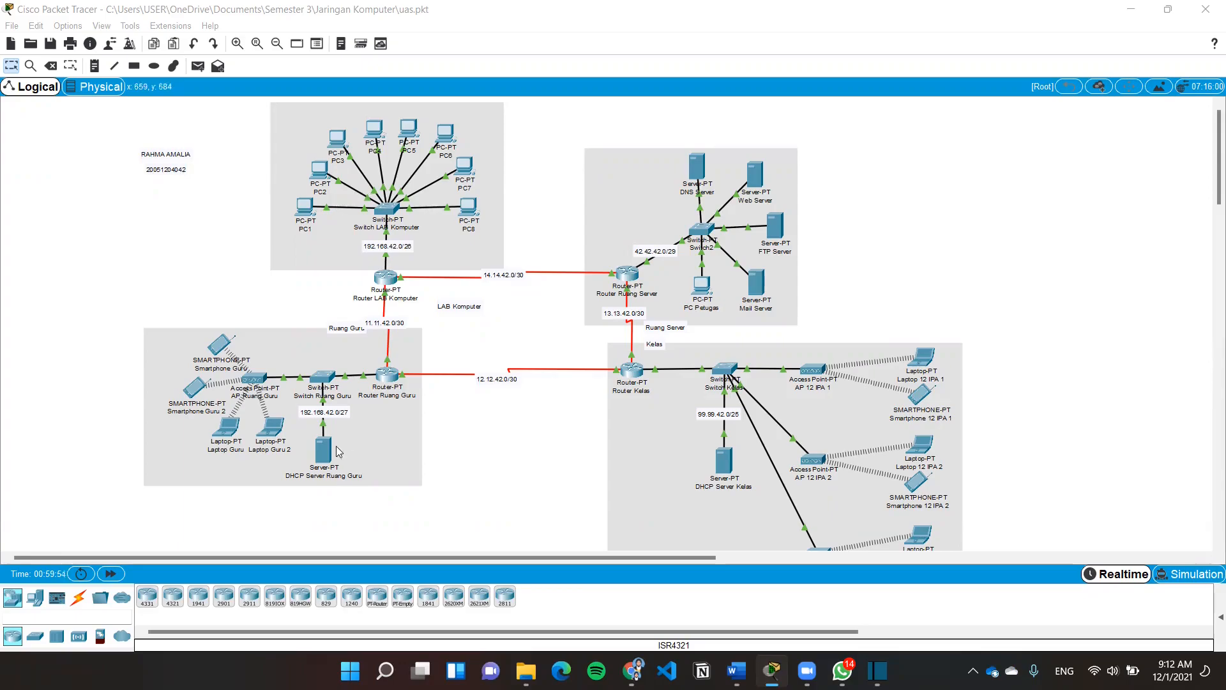
# Zoom in four steps and recentre on the LAB Komputer, Ruang Guru and server room areas
pyautogui.scroll(-2, 824, 458)
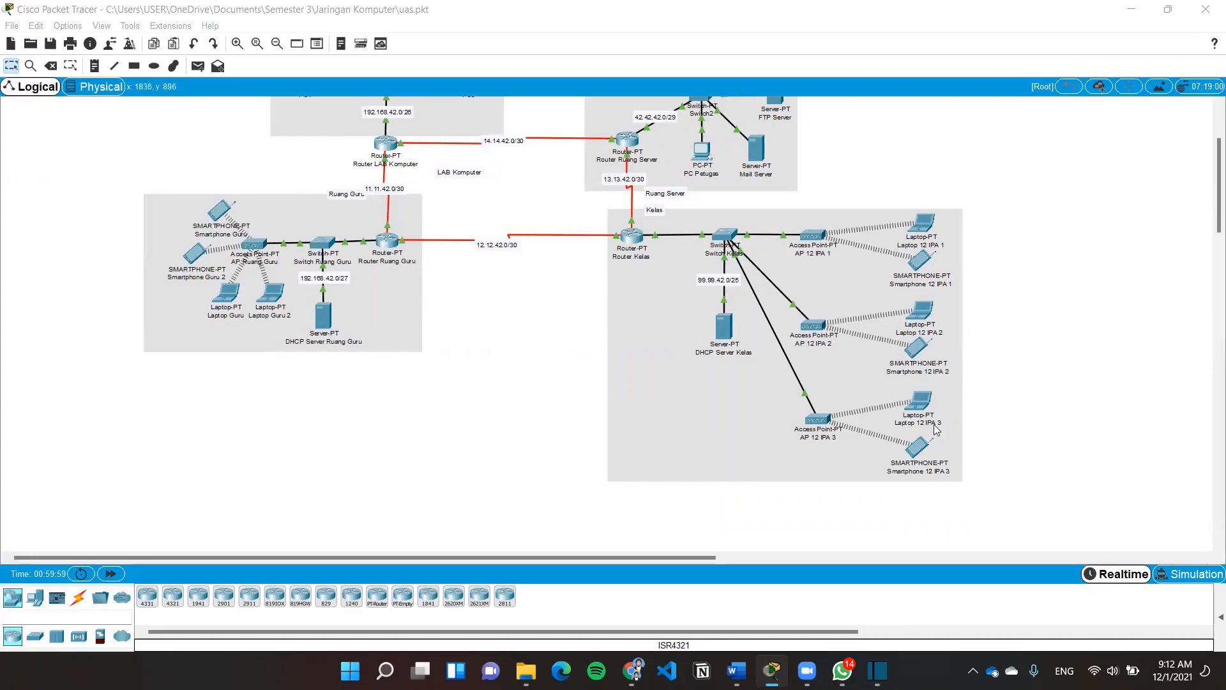
pyautogui.scroll(2, 764, 339)
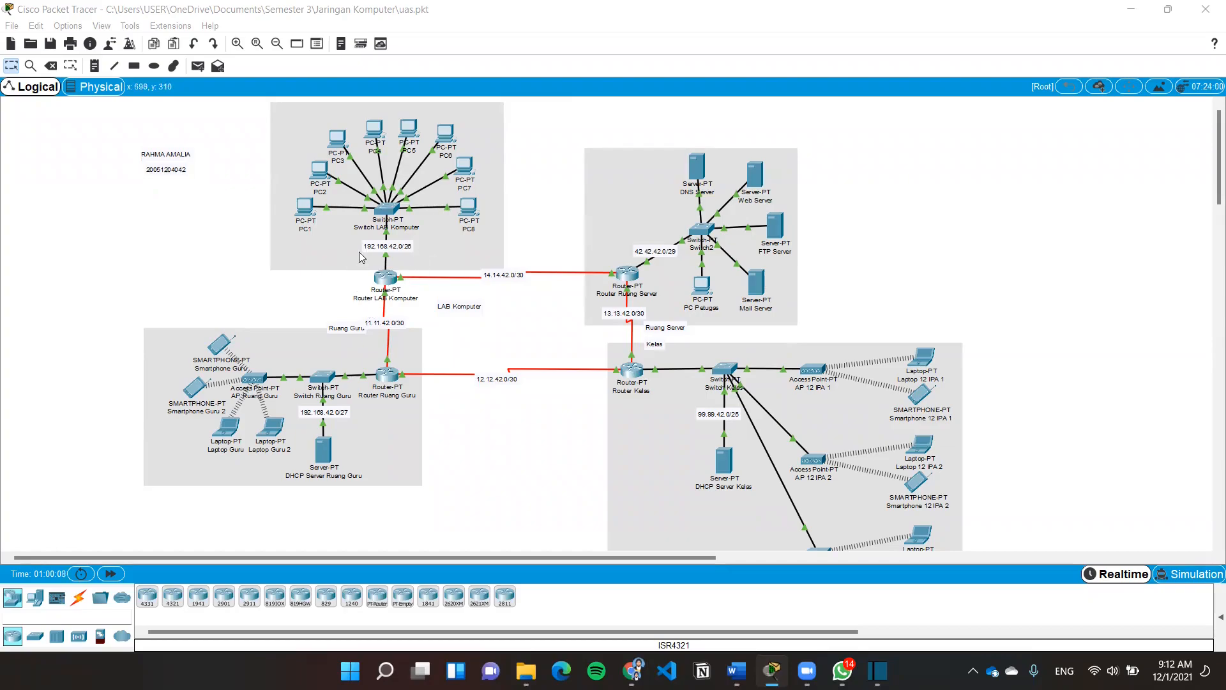
pyautogui.click(237, 43)
pyautogui.click(237, 43)
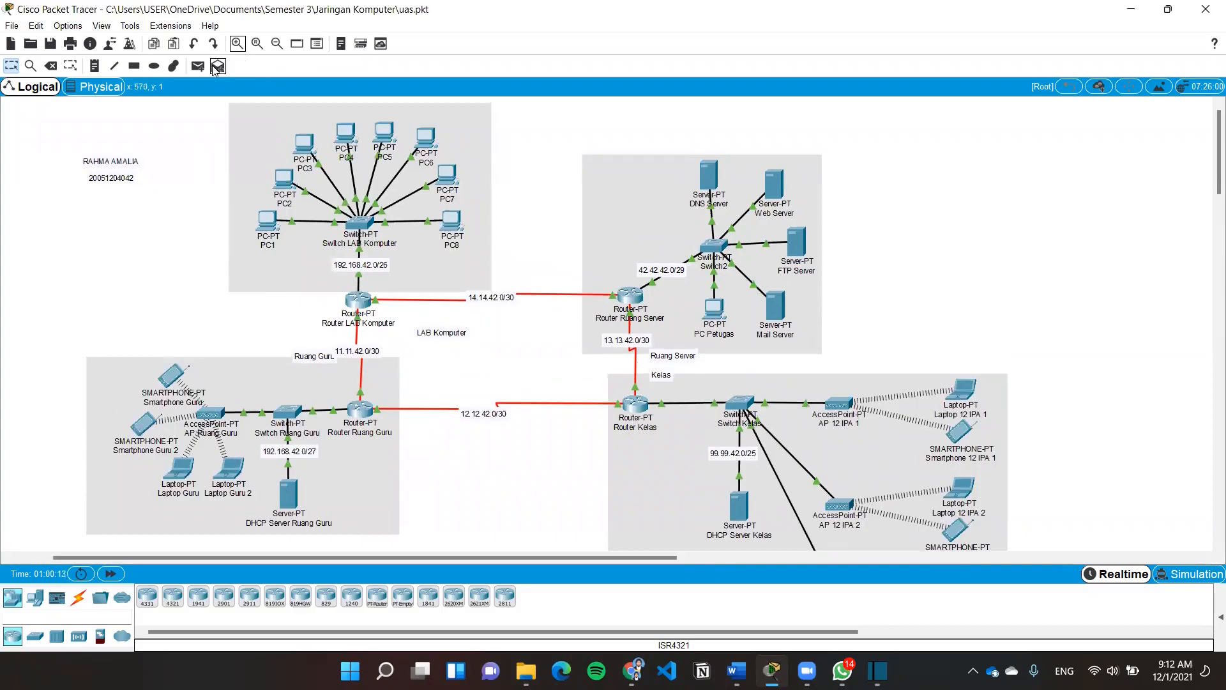
pyautogui.click(236, 43)
pyautogui.click(237, 43)
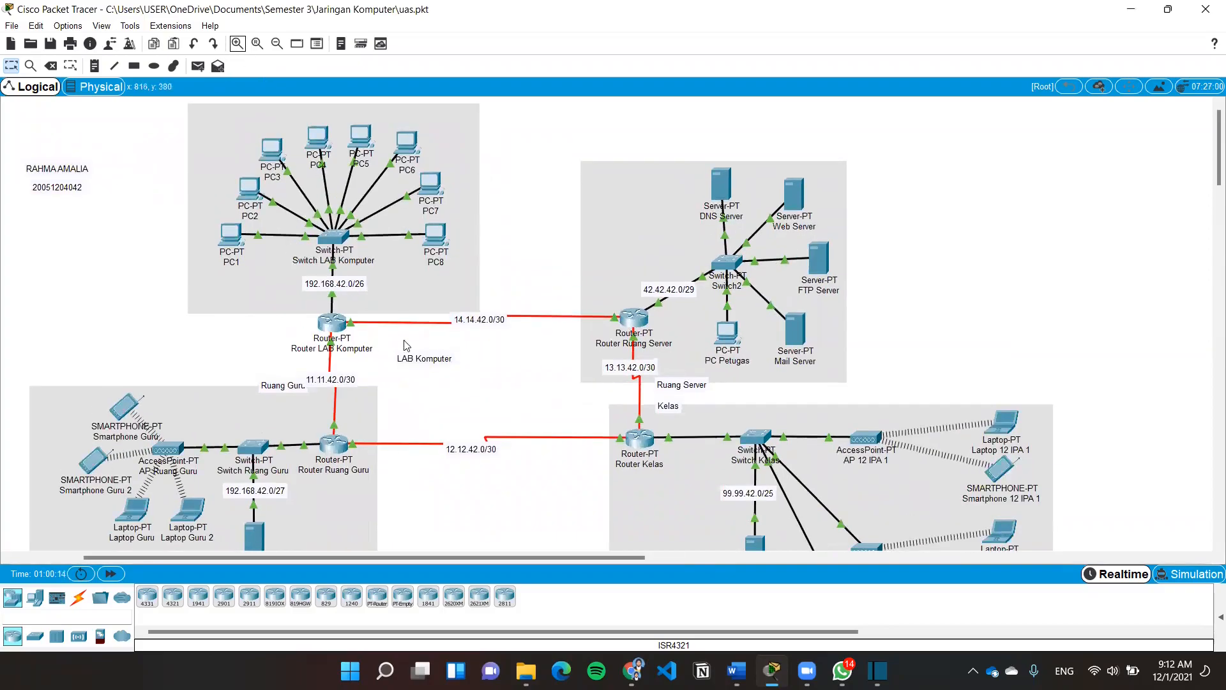
pyautogui.moveTo(389, 560); pyautogui.dragTo(302, 558)
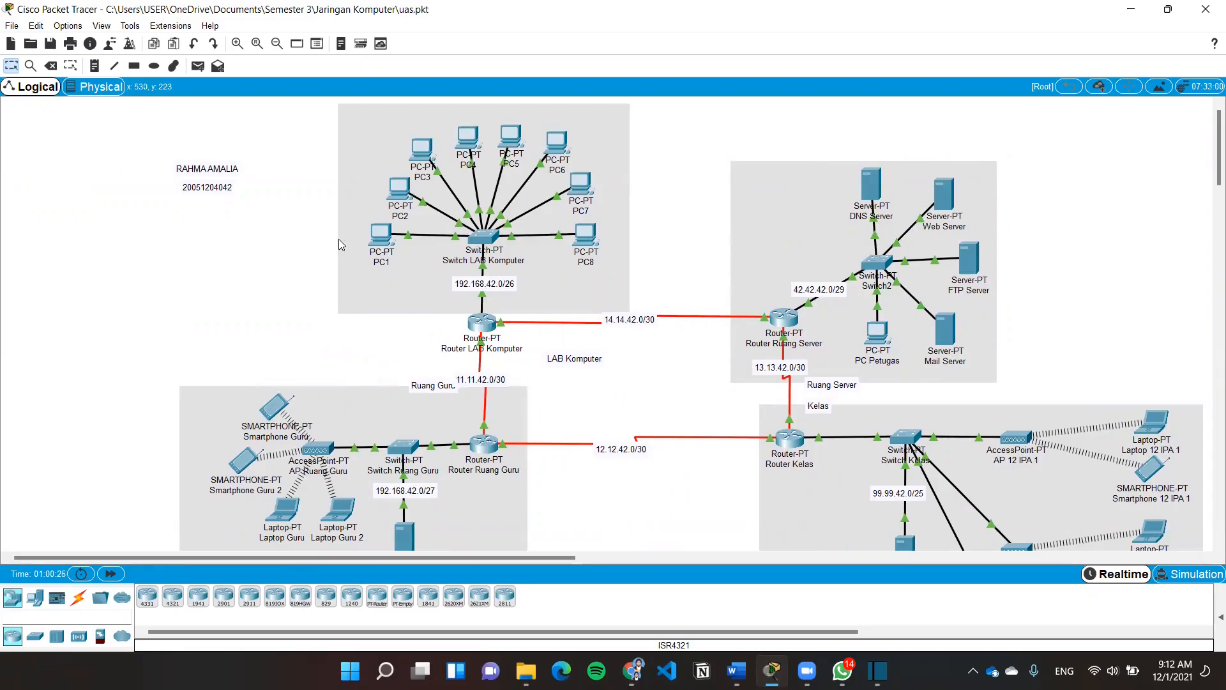
pyautogui.click(379, 242)
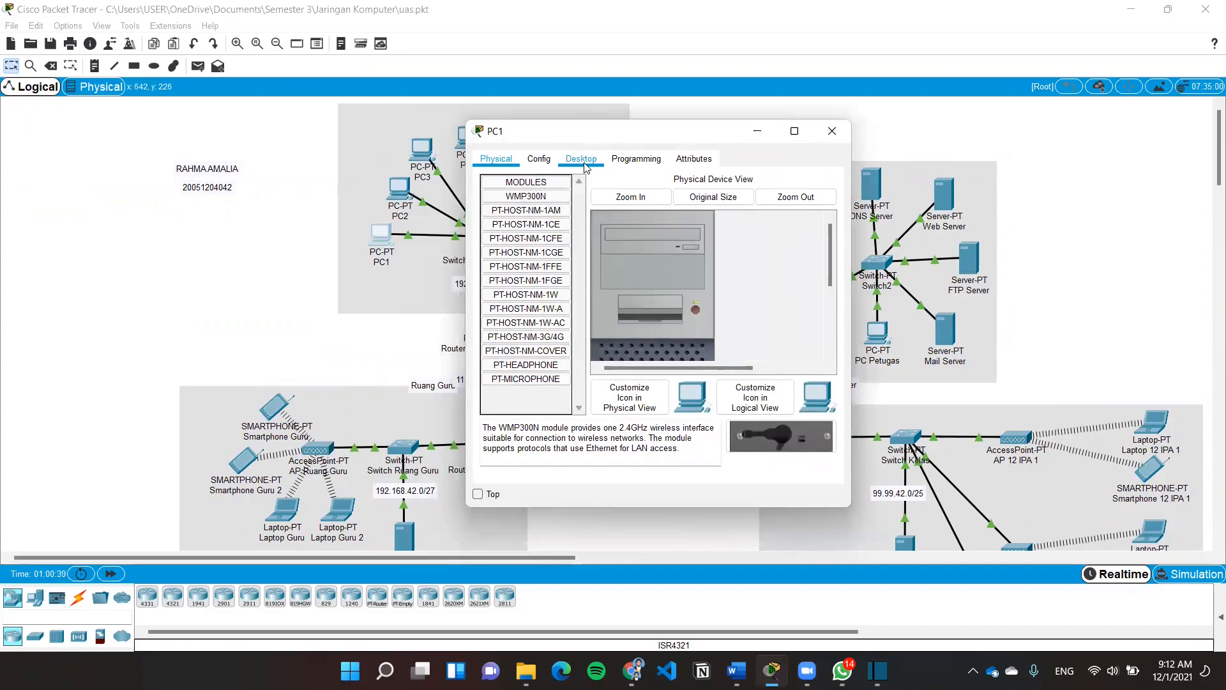
pyautogui.click(583, 159)
pyautogui.click(502, 220)
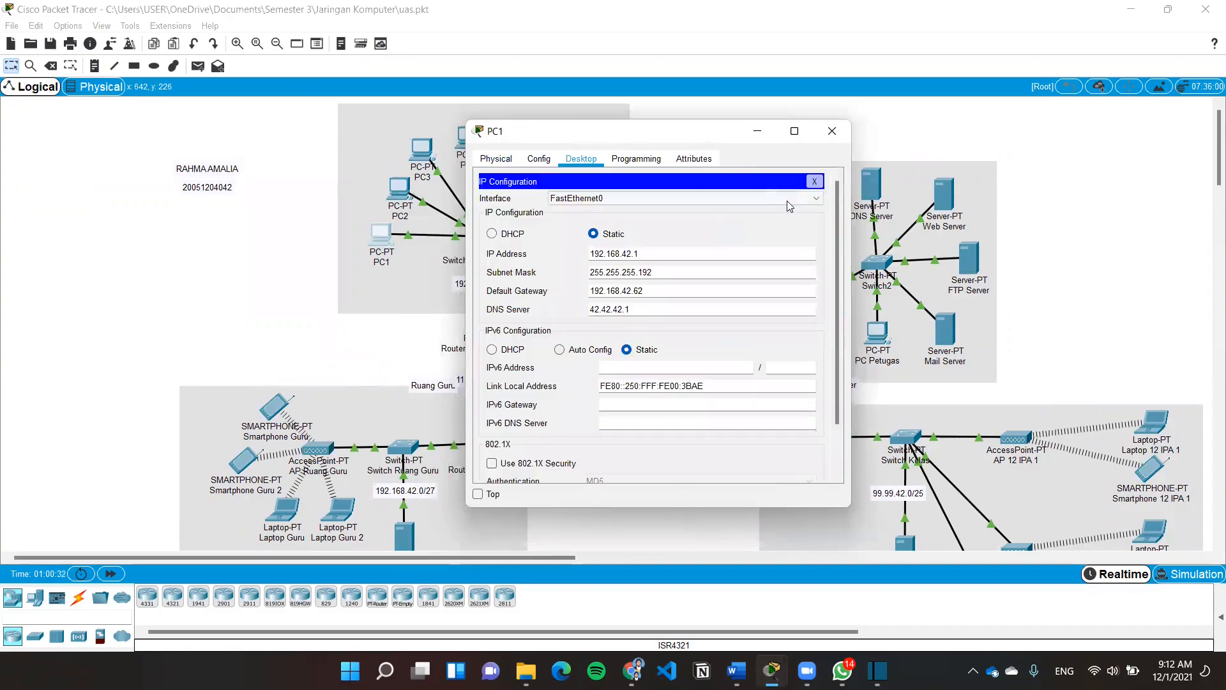
pyautogui.scroll(-1, 558, 229)
pyautogui.scroll(1, 558, 229)
pyautogui.click(832, 132)
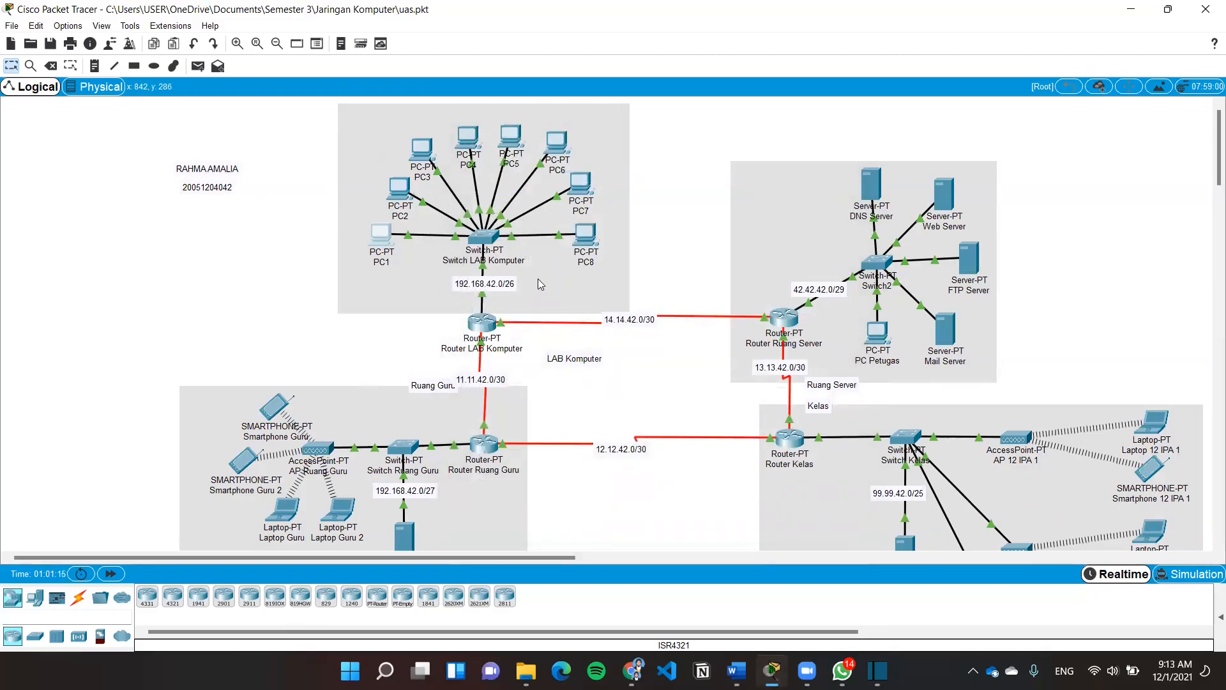
# Open DHCP Server Ruang Guru and check its IP configuration
pyautogui.scroll(-3, 538, 280)
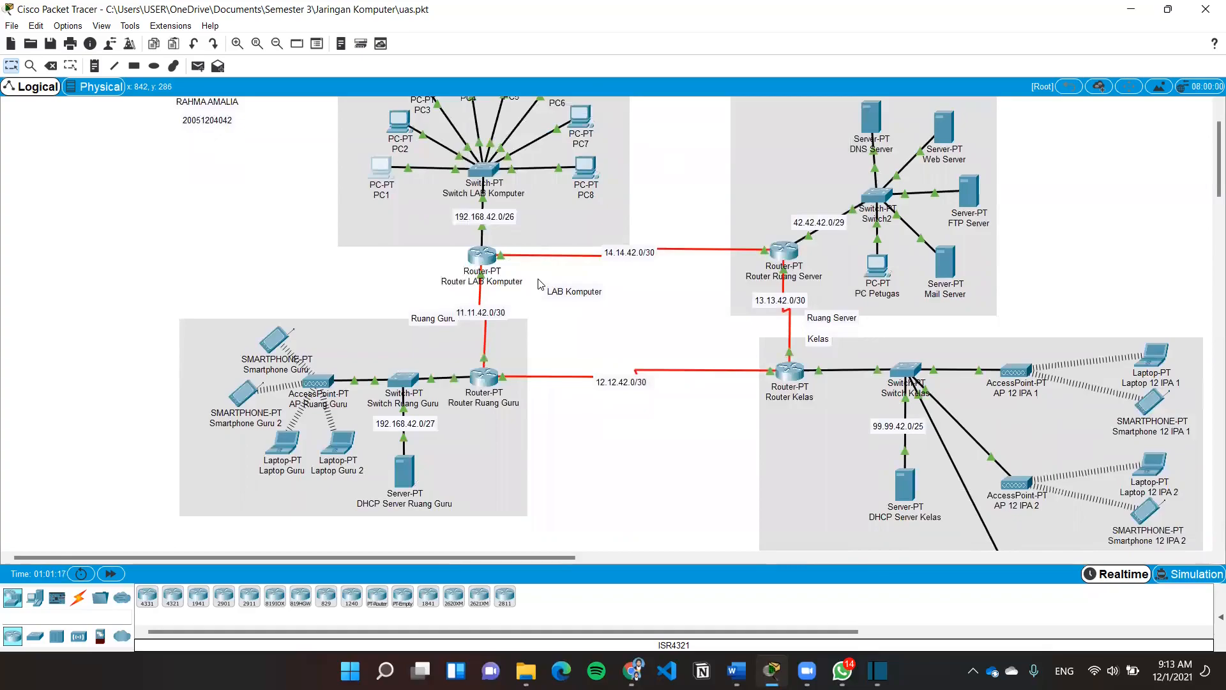
pyautogui.scroll(-3, 539, 284)
pyautogui.moveTo(477, 321)
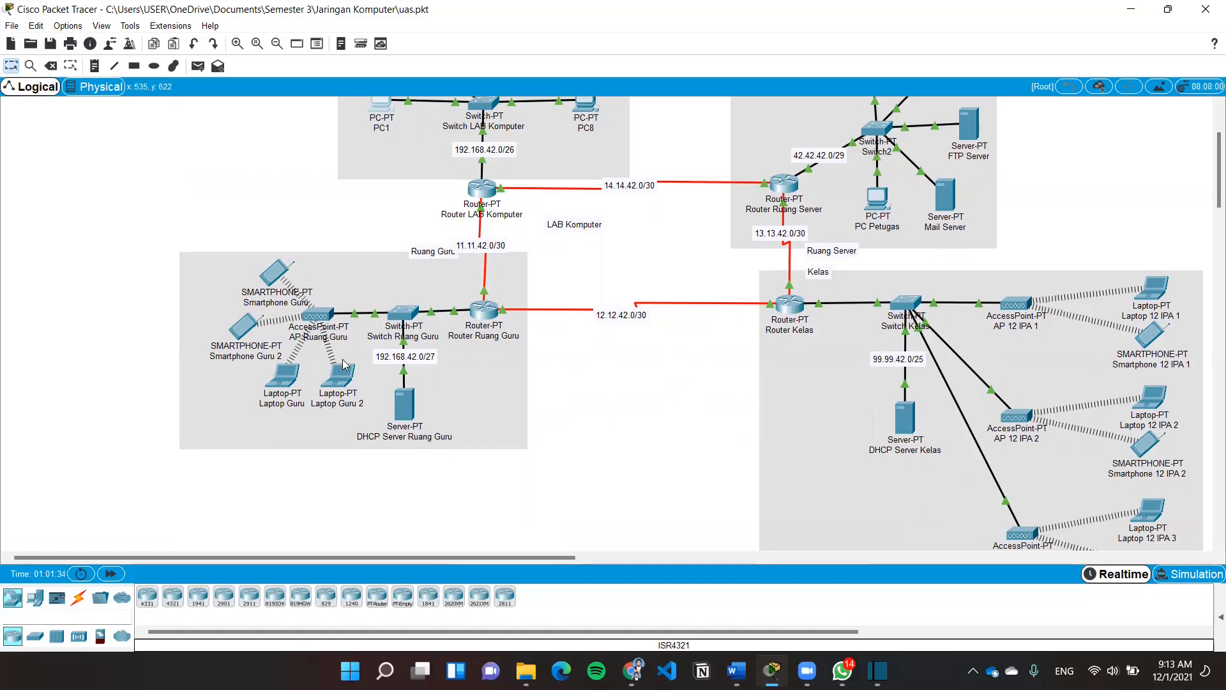
pyautogui.click(408, 403)
pyautogui.click(582, 160)
pyautogui.click(484, 210)
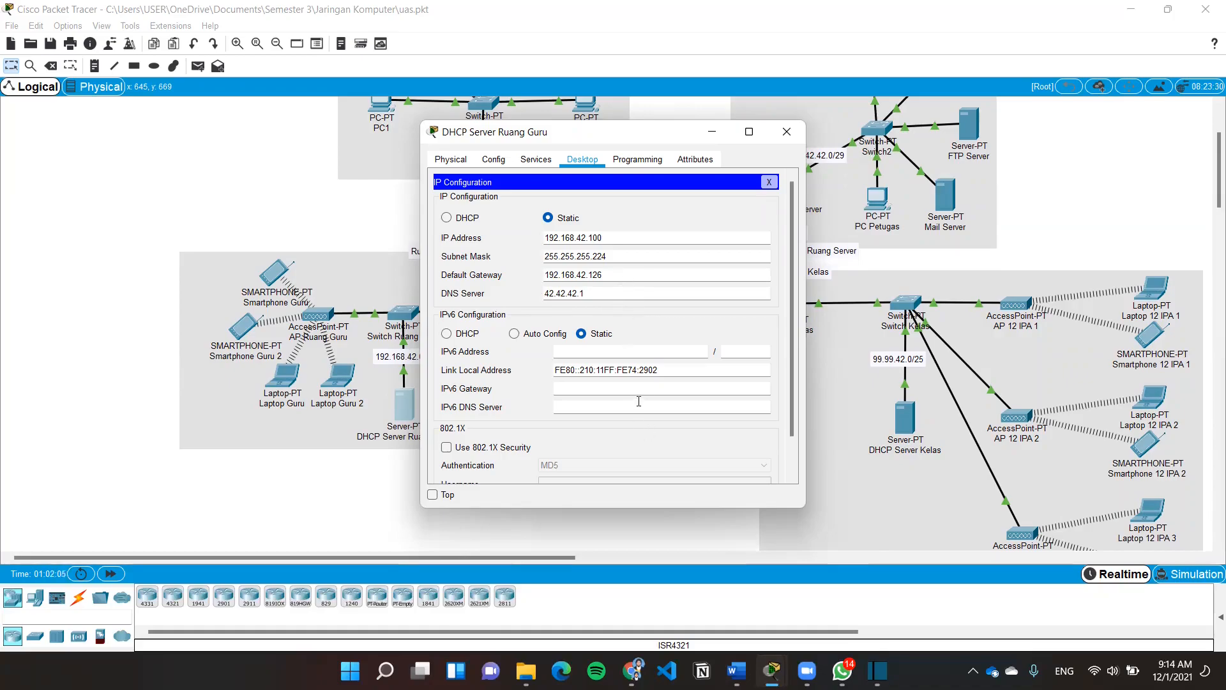
# Save the serverPool: gateway 192.168.42.126, start 192.168.42.96, mask 255.255.255.224, 32 users
pyautogui.click(528, 161)
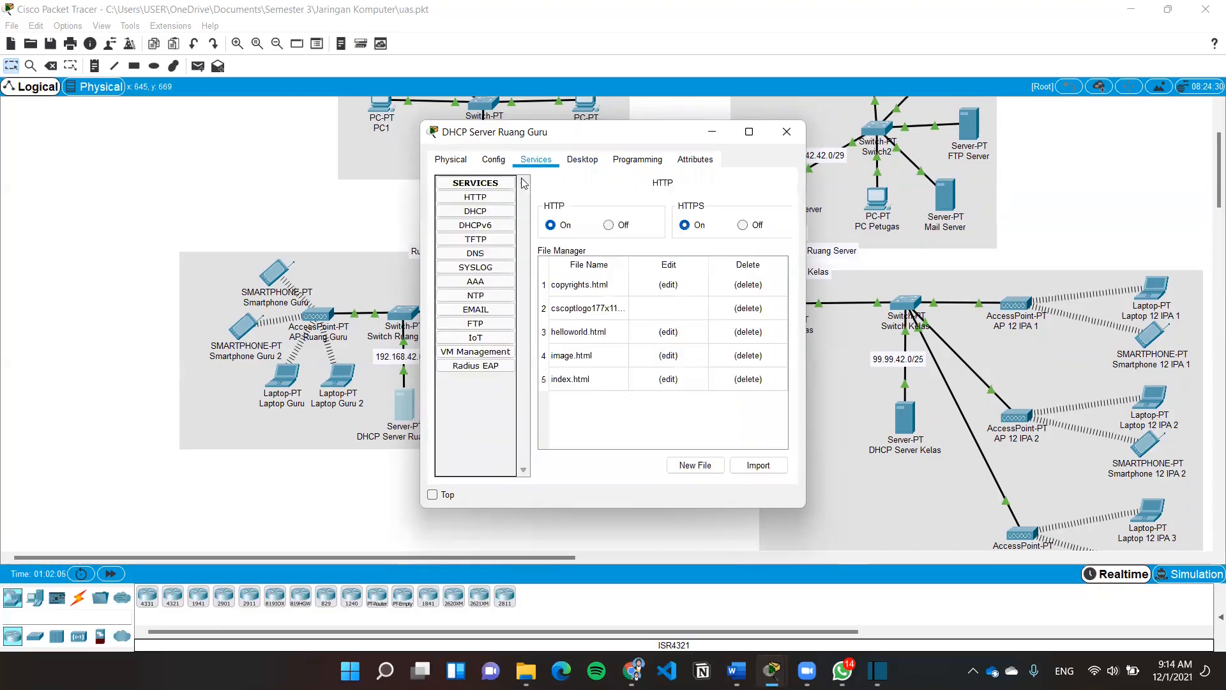
pyautogui.click(478, 213)
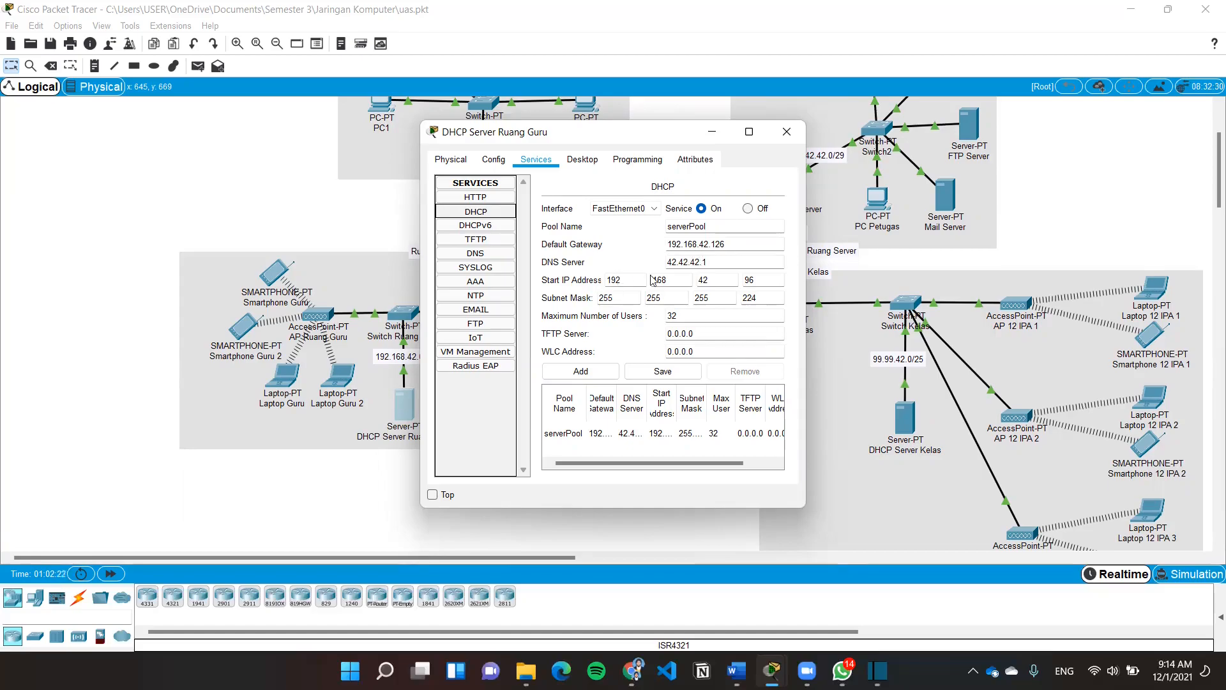
pyautogui.doubleClick(703, 280)
pyautogui.click(758, 277)
pyautogui.moveTo(608, 298); pyautogui.dragTo(594, 293)
pyautogui.click(652, 296)
pyautogui.doubleClick(710, 298)
pyautogui.click(776, 294)
pyautogui.click(657, 371)
pyautogui.click(787, 132)
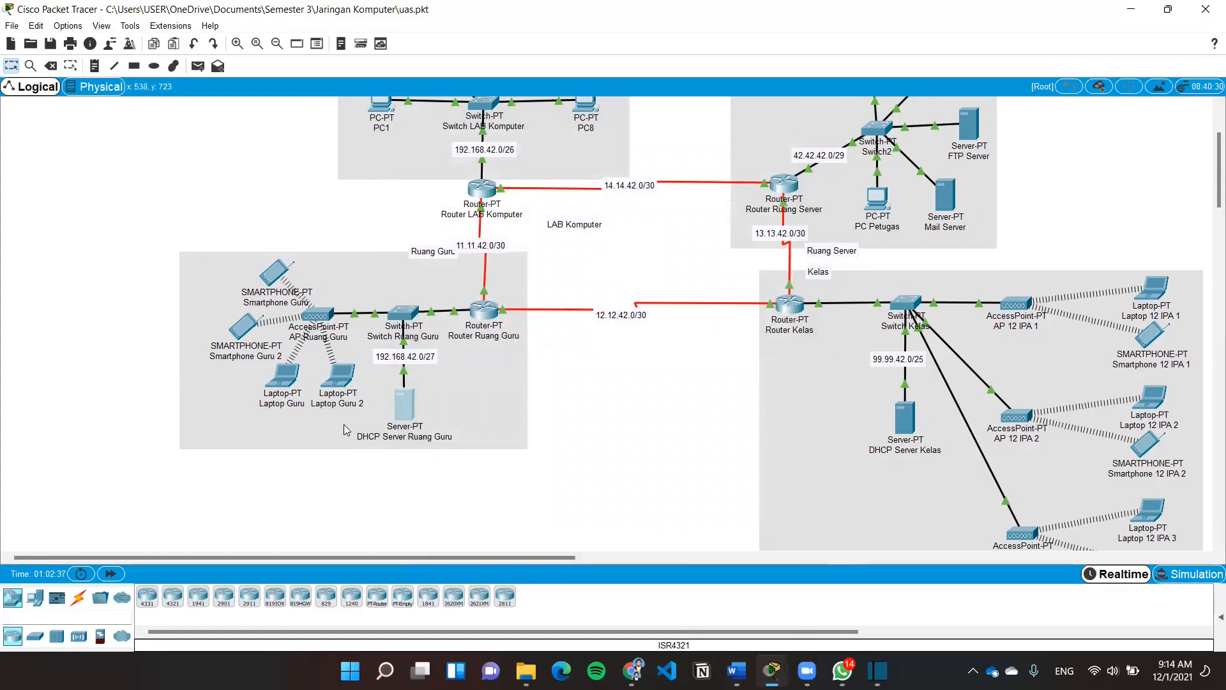
pyautogui.click(284, 382)
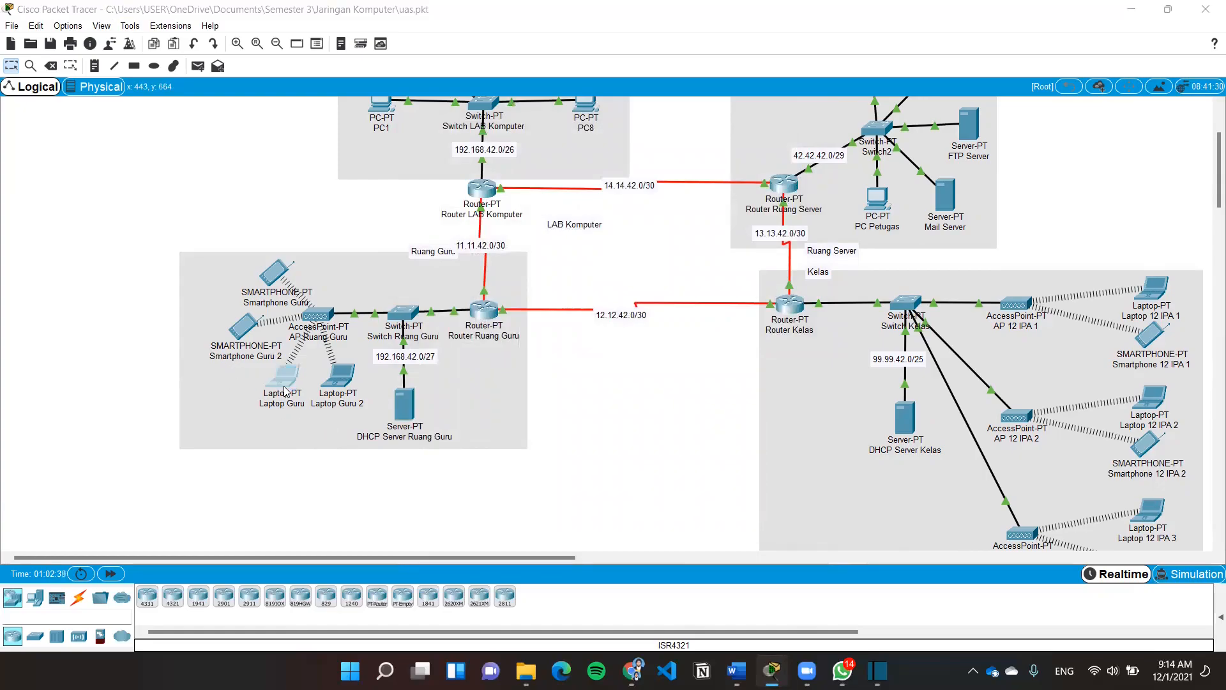
pyautogui.click(535, 160)
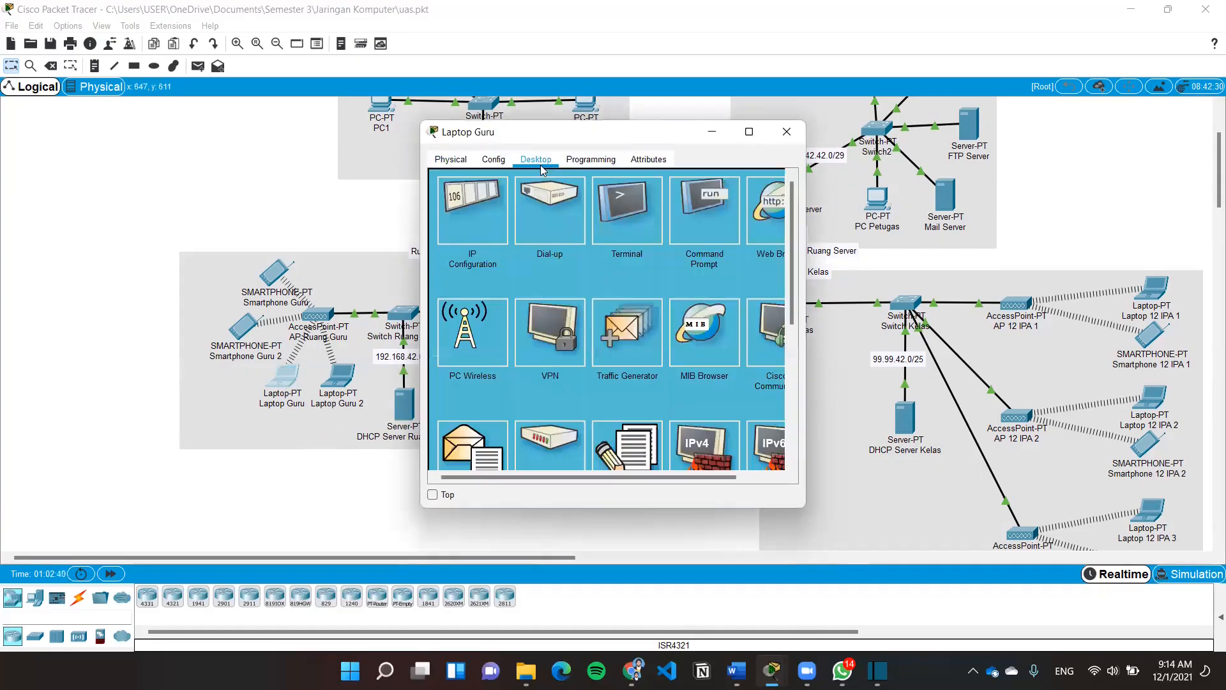
pyautogui.click(495, 205)
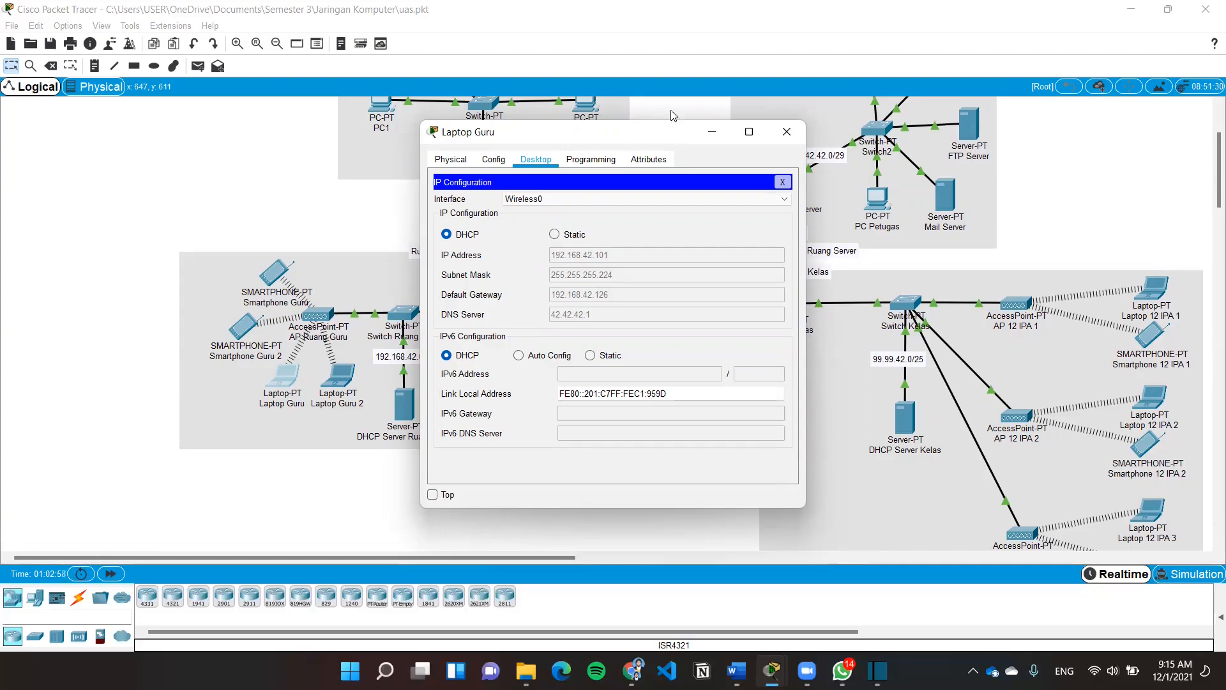
pyautogui.click(786, 133)
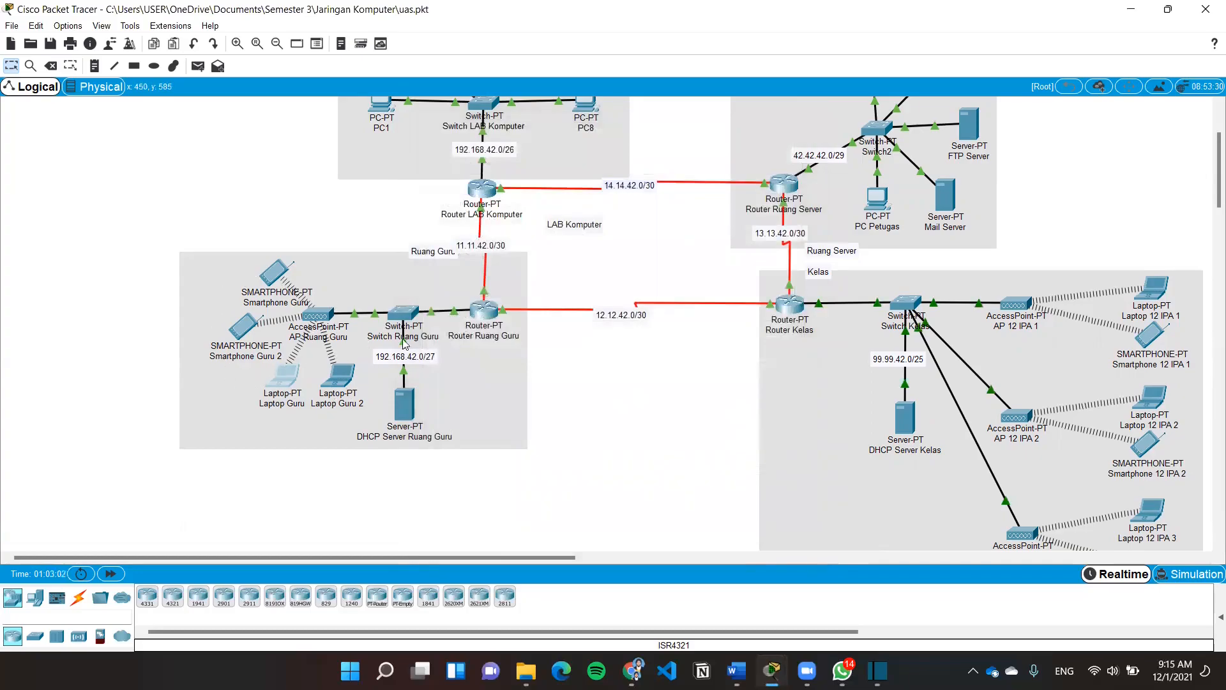
# Open DHCP Server Kelas and review its static IP settings
pyautogui.moveTo(511, 559); pyautogui.dragTo(668, 591)
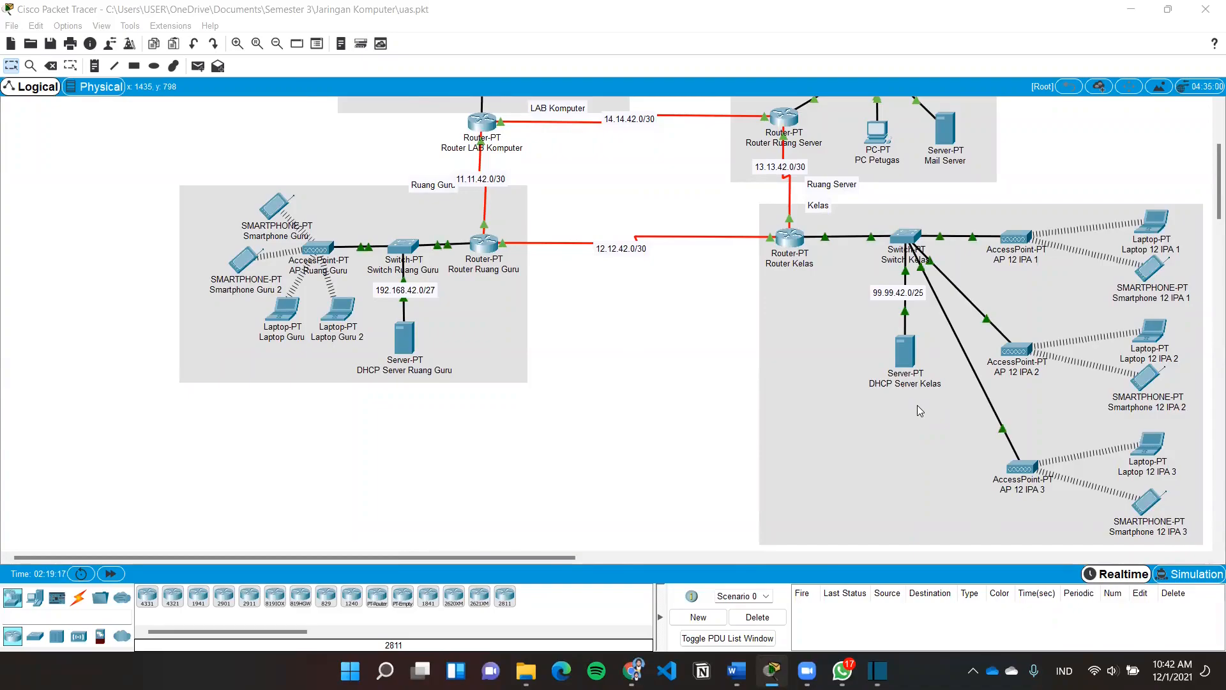
pyautogui.click(906, 351)
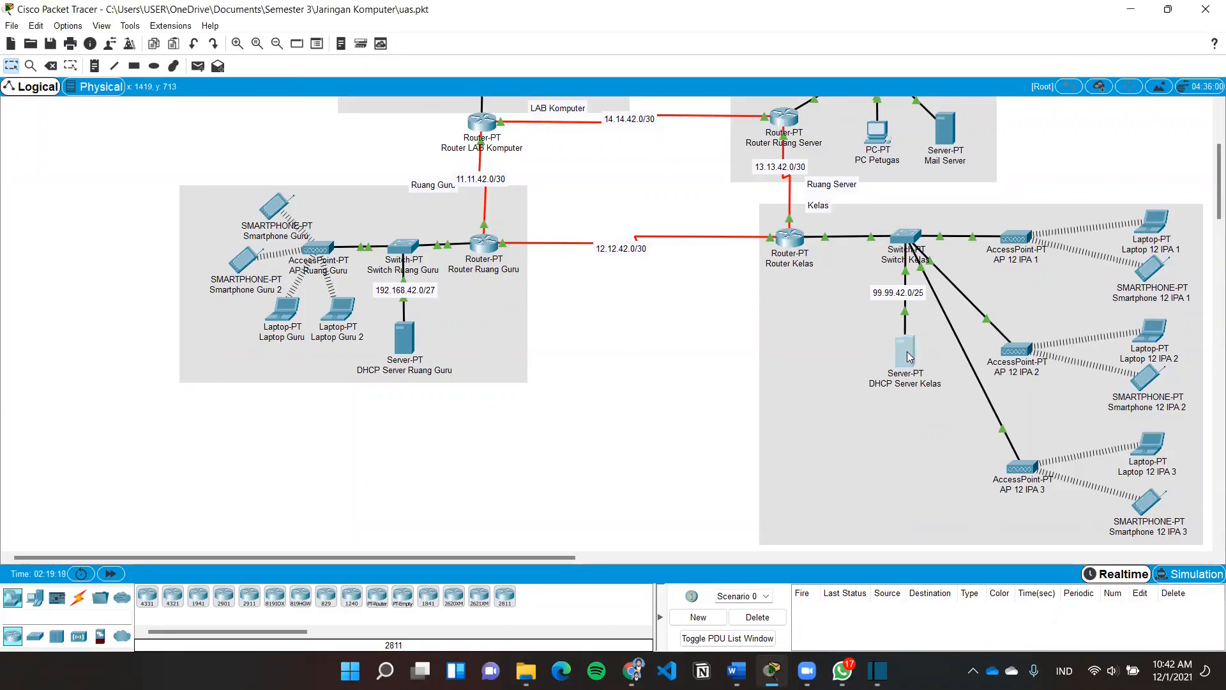
pyautogui.click(458, 205)
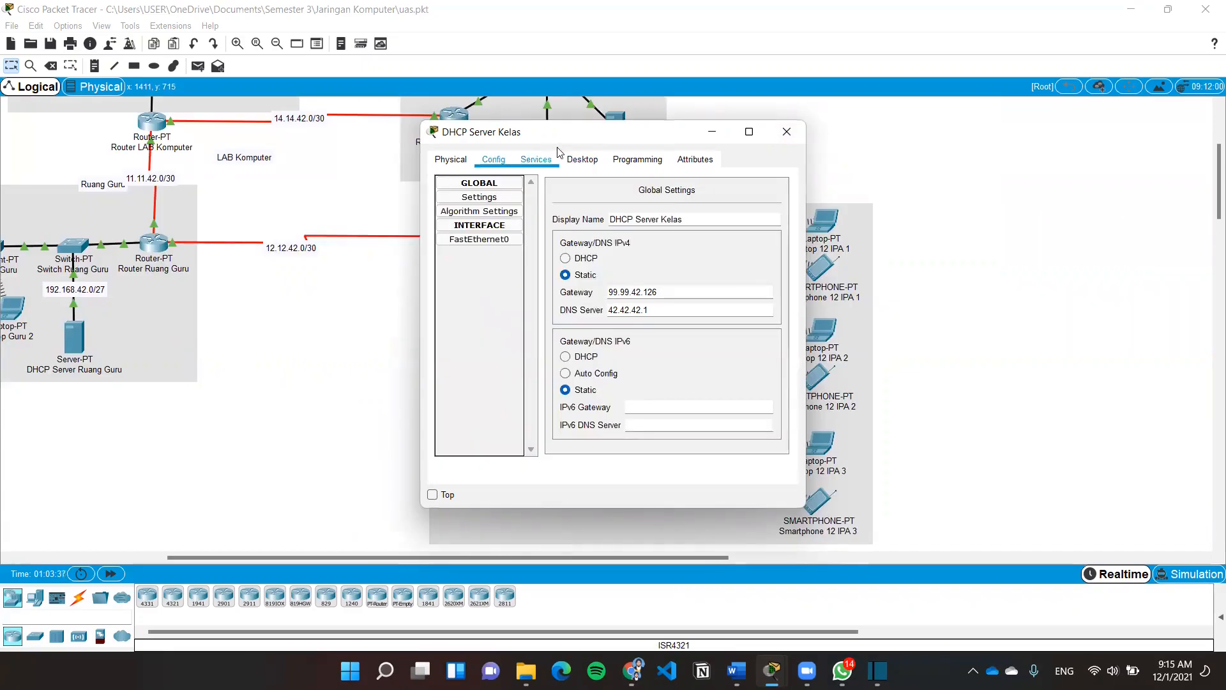
# Save the Kelas serverPool: gateway 99.99.42.126, start 192.168.42.0, mask 255.255.255.128, 127 users
pyautogui.click(554, 157)
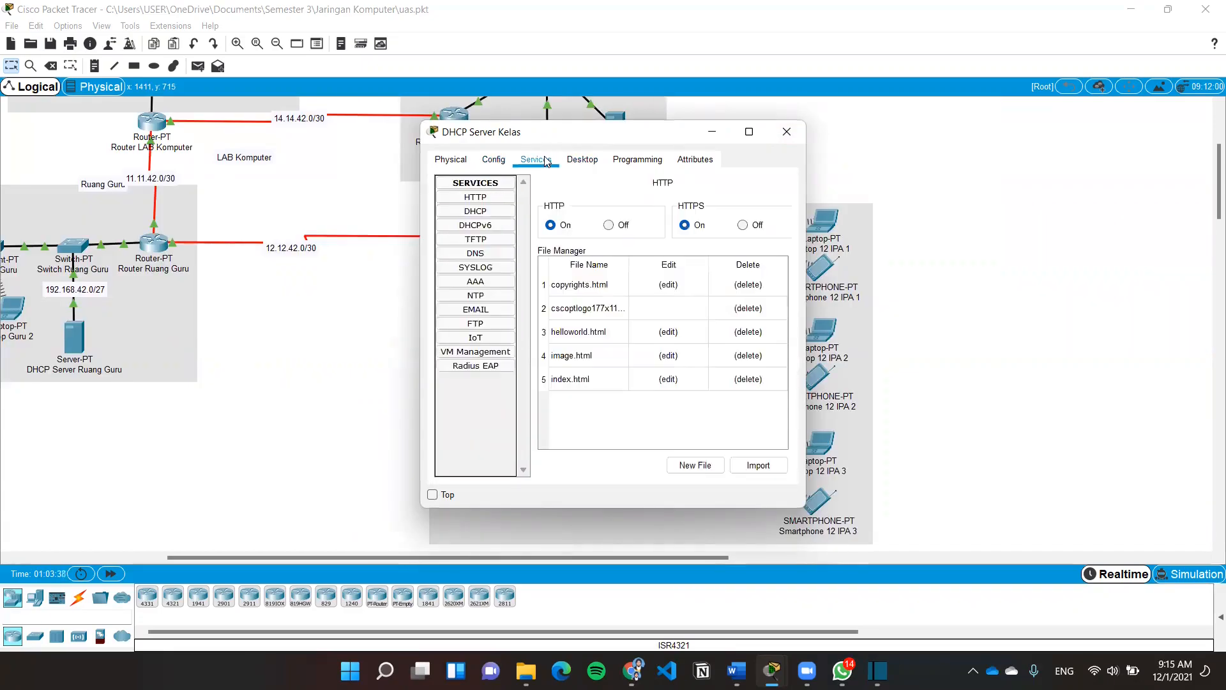
pyautogui.click(497, 215)
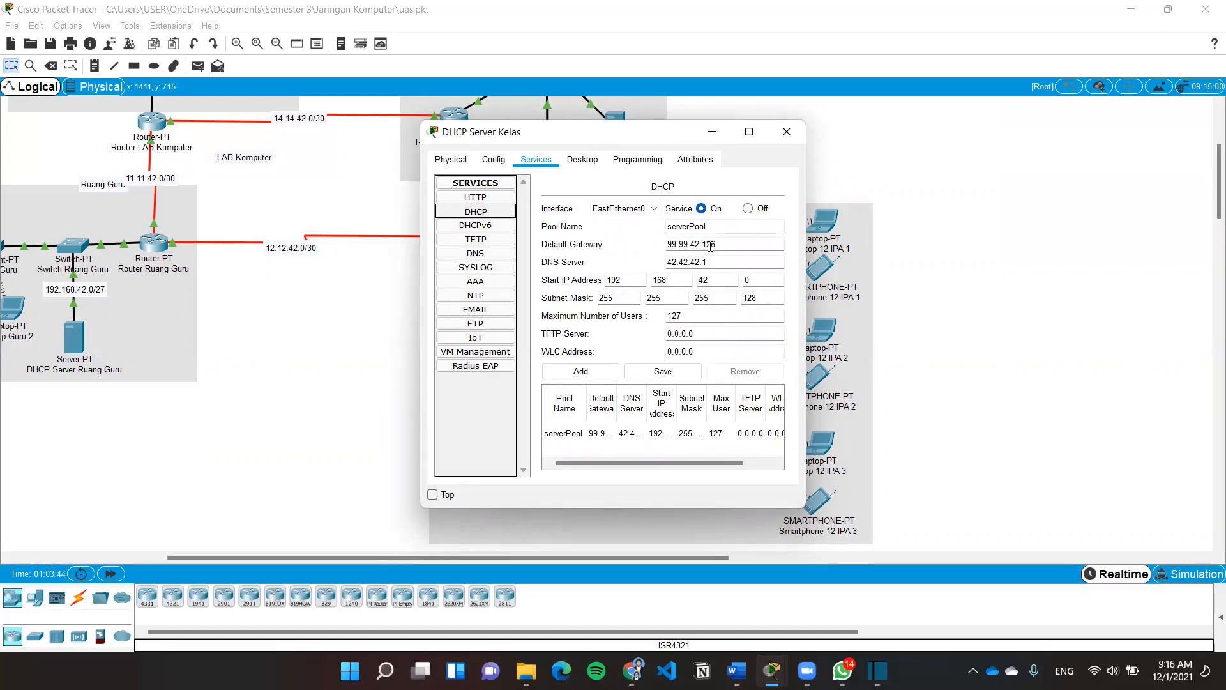
pyautogui.doubleClick(657, 277)
pyautogui.doubleClick(710, 279)
pyautogui.click(746, 280)
pyautogui.moveTo(605, 300); pyautogui.dragTo(587, 304)
pyautogui.moveTo(662, 299); pyautogui.dragTo(739, 293)
pyautogui.click(646, 337)
pyautogui.click(662, 371)
pyautogui.click(782, 139)
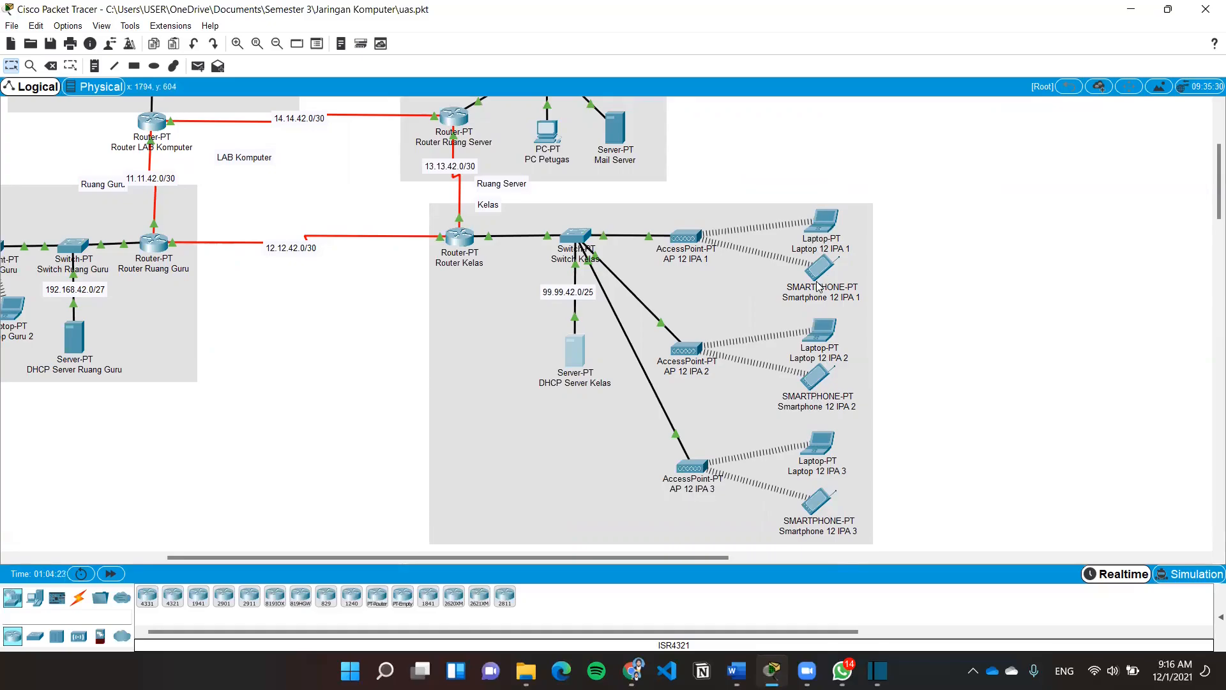
# Confirm Laptop 12 IPA 1 got 192.168.42.2 via DHCP with gateway 99.99.42.126
pyautogui.click(544, 313)
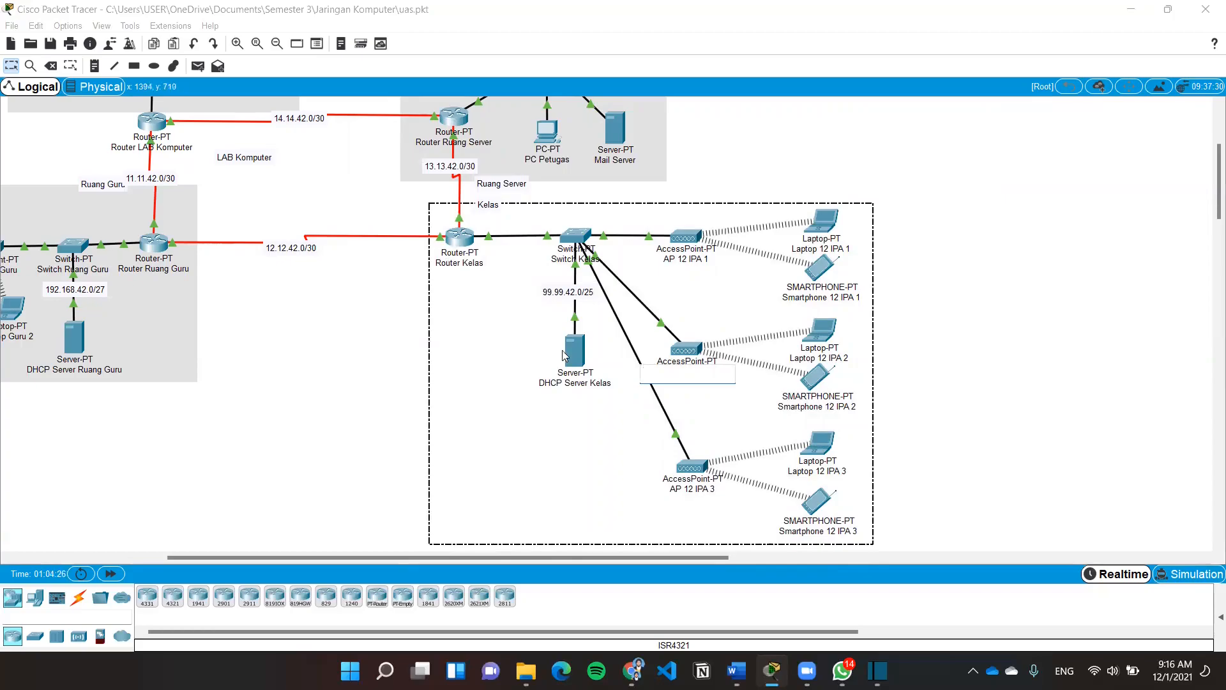
pyautogui.click(883, 398)
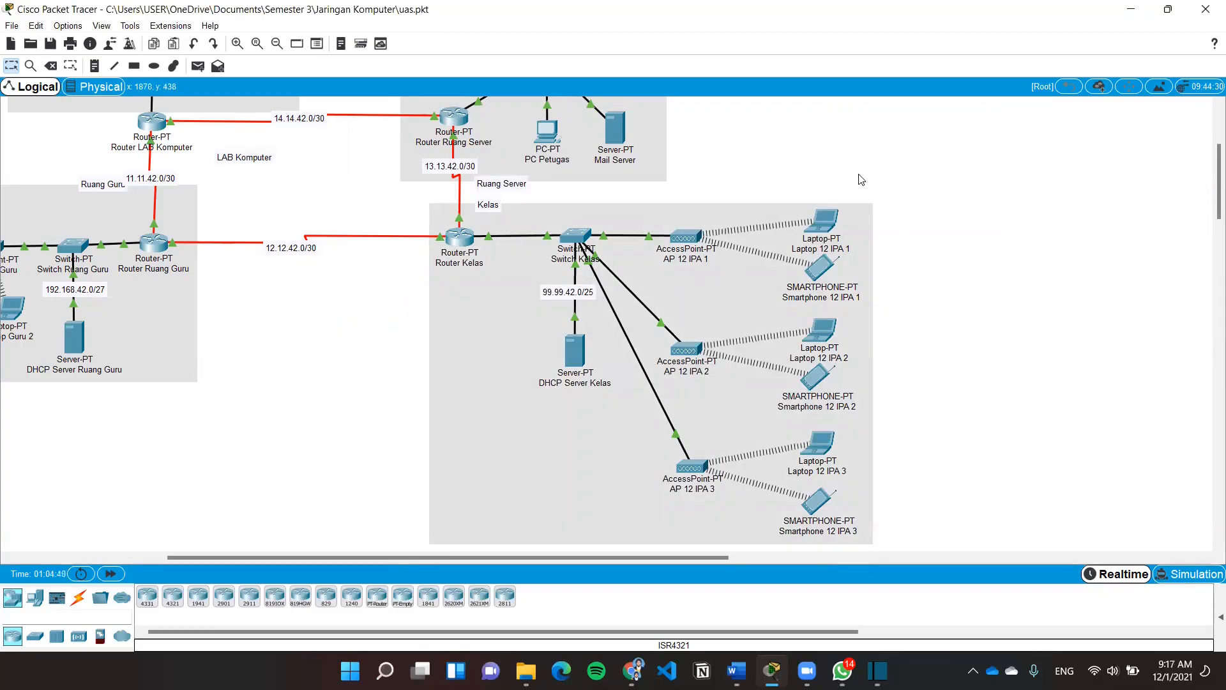
pyautogui.click(825, 227)
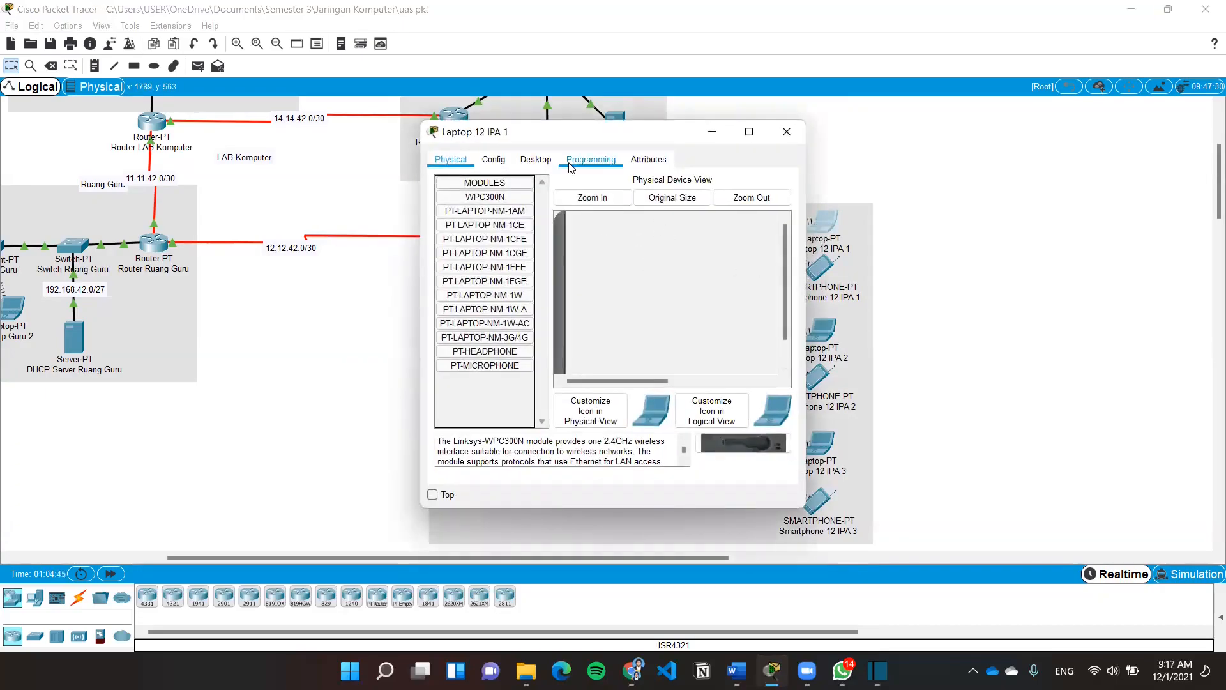
pyautogui.click(536, 161)
pyautogui.click(497, 210)
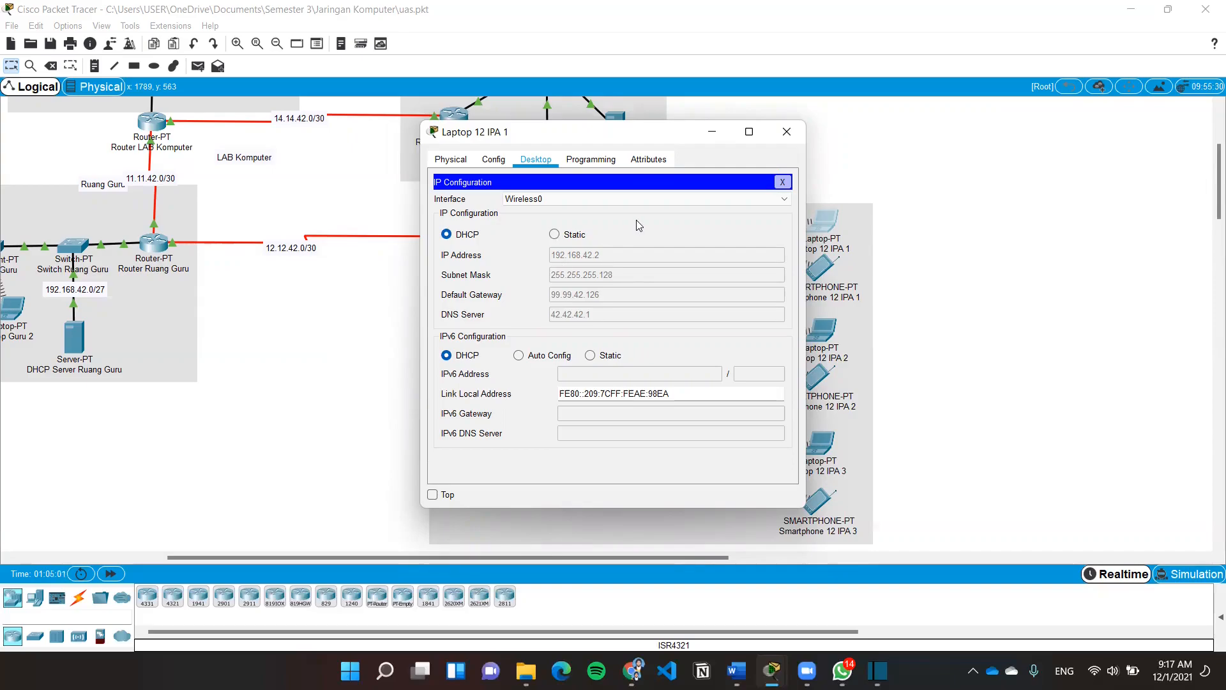
pyautogui.click(788, 132)
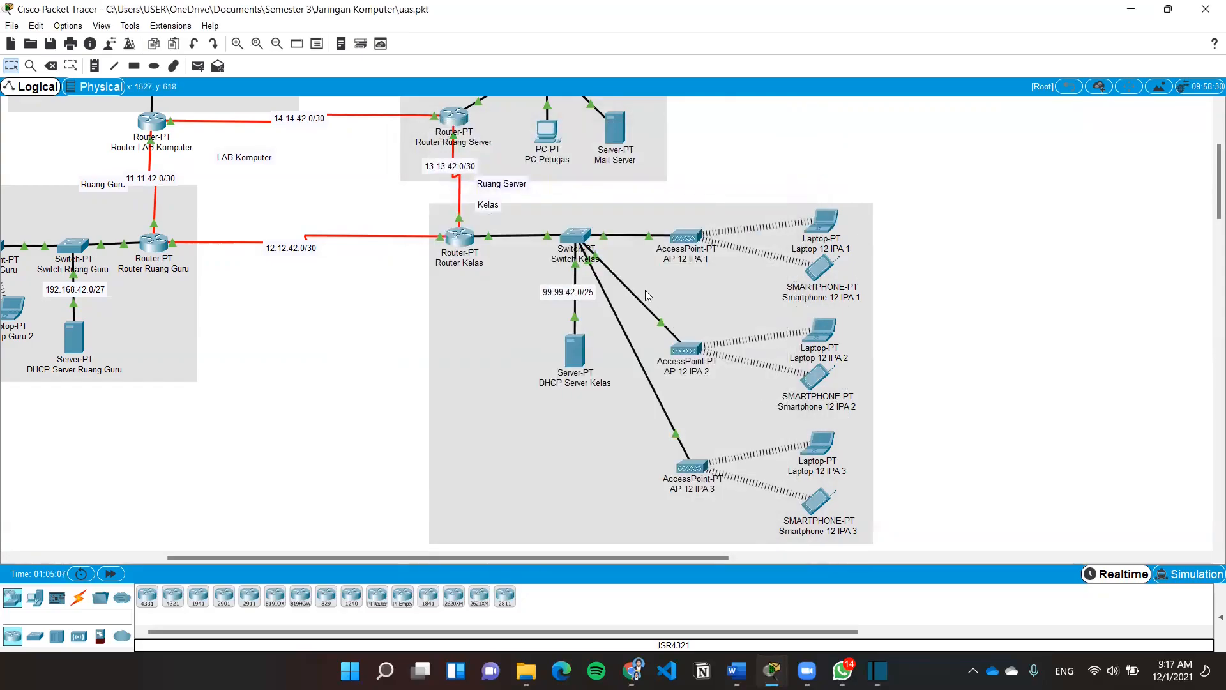
# Review the DNS Server's static IP 42.42.42.1, mask 255.255.255.248 and gateway 42.42.42.6
pyautogui.scroll(3, 645, 290)
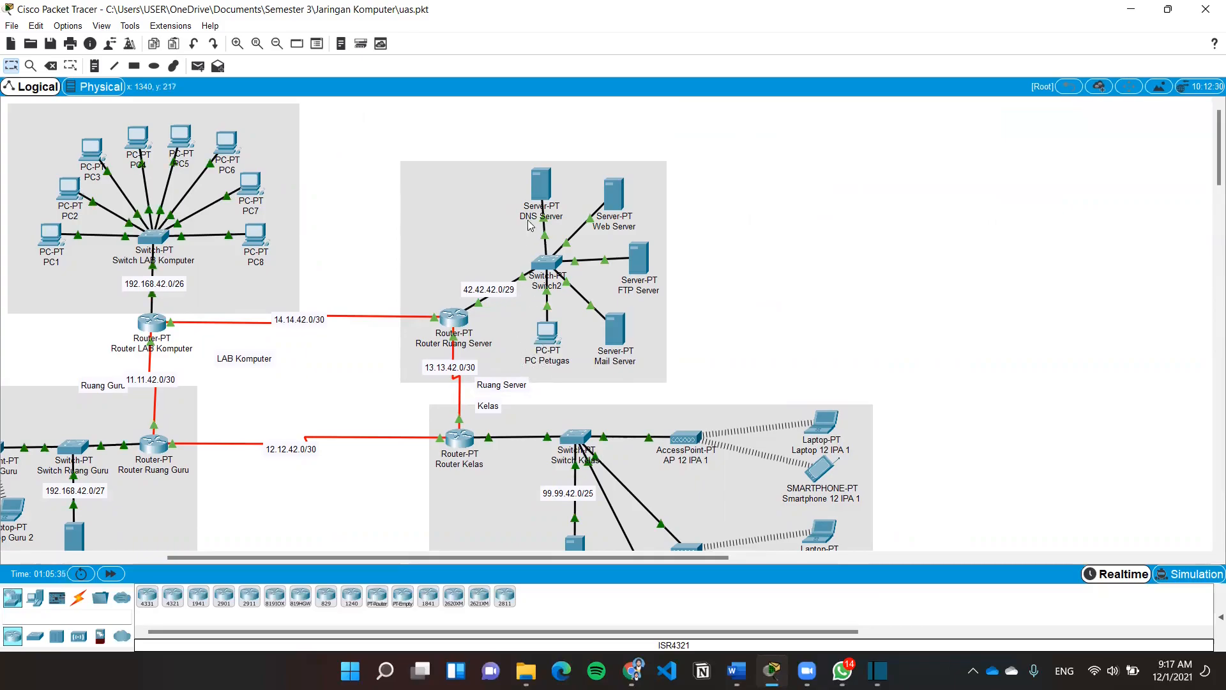
pyautogui.click(541, 185)
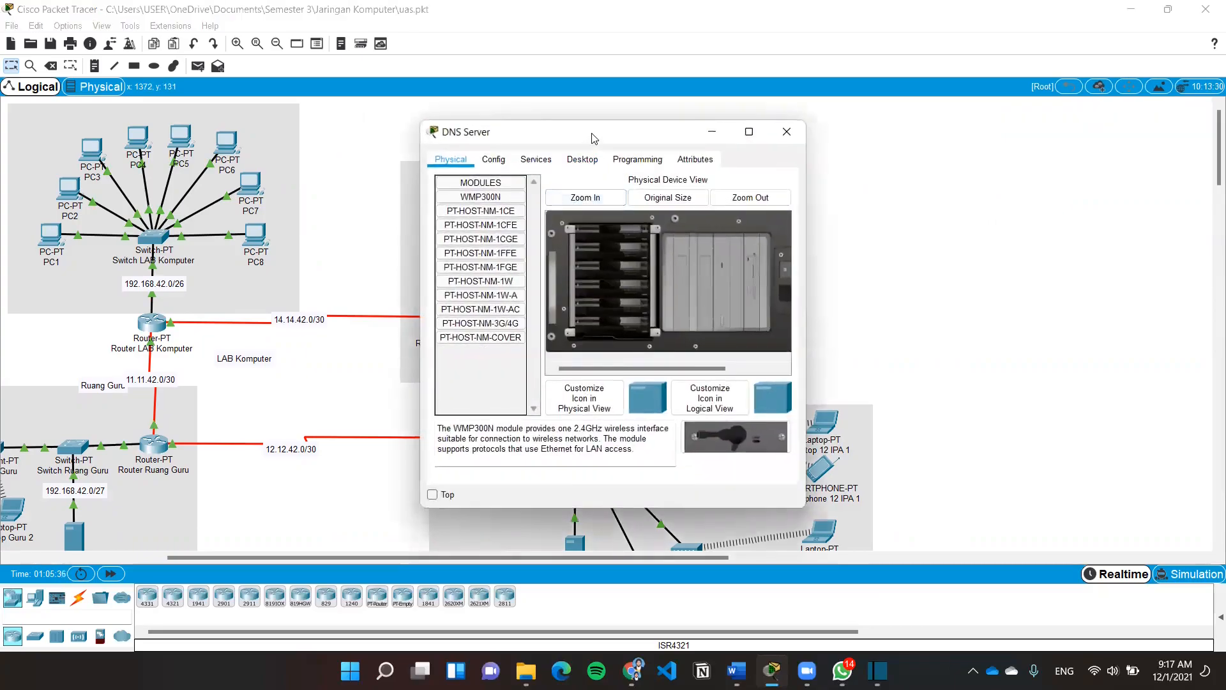
pyautogui.moveTo(594, 138); pyautogui.dragTo(568, 121)
pyautogui.click(556, 143)
pyautogui.click(450, 195)
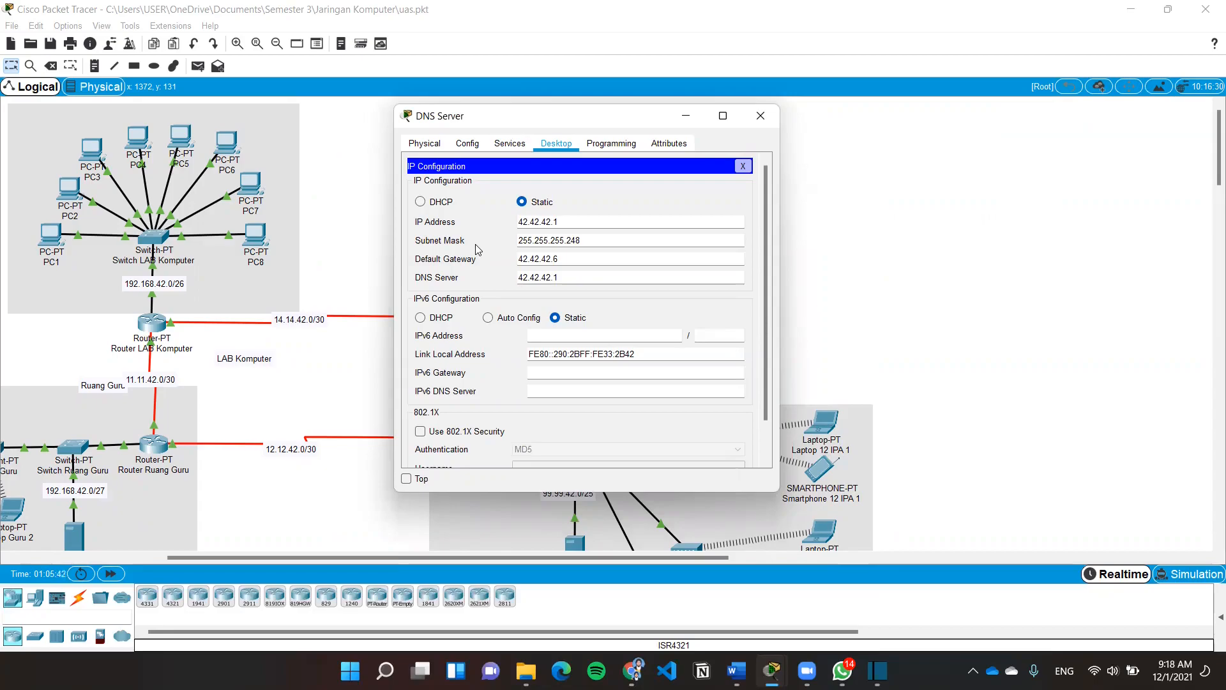
pyautogui.click(550, 222)
pyautogui.click(580, 275)
pyautogui.click(760, 116)
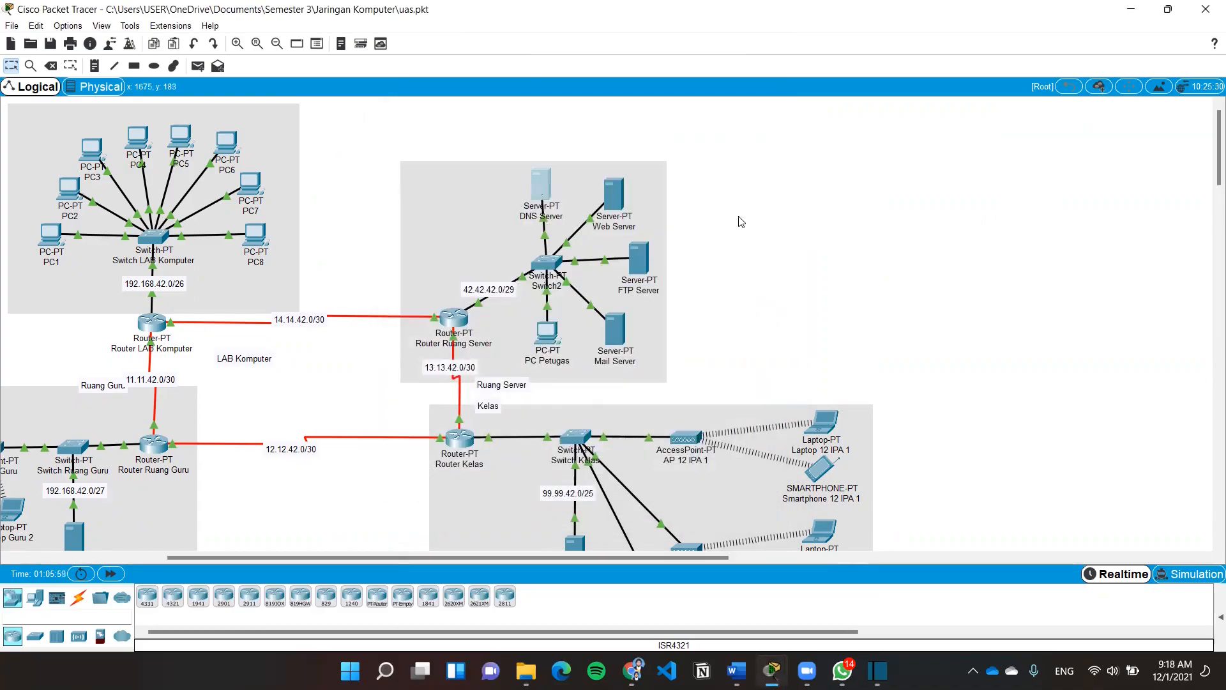
# Check the Web Server's HTTP service and its static IP configuration
pyautogui.click(607, 204)
pyautogui.click(525, 159)
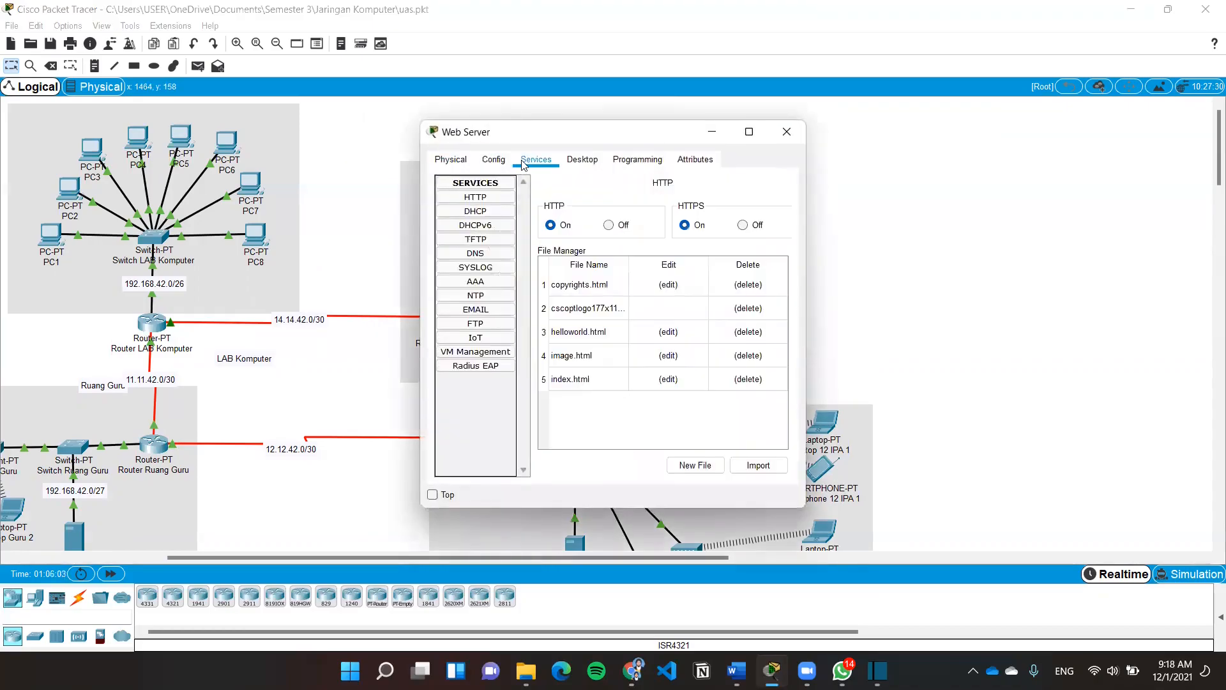
pyautogui.click(582, 160)
pyautogui.click(447, 227)
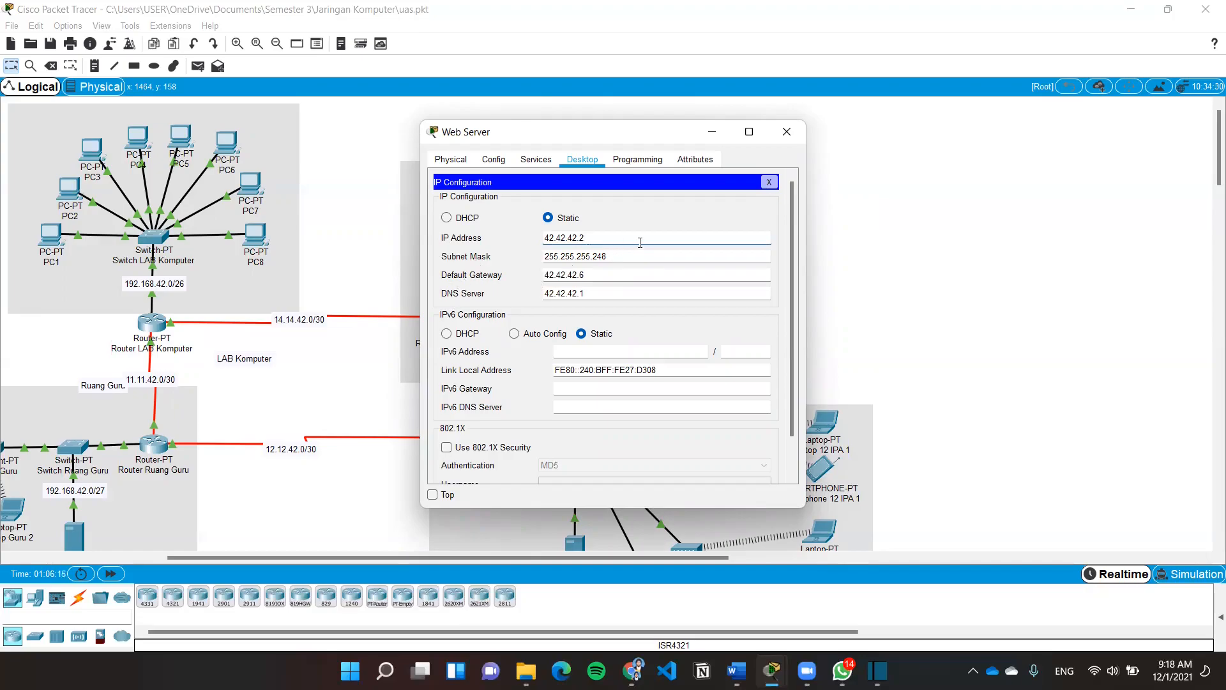
pyautogui.click(793, 128)
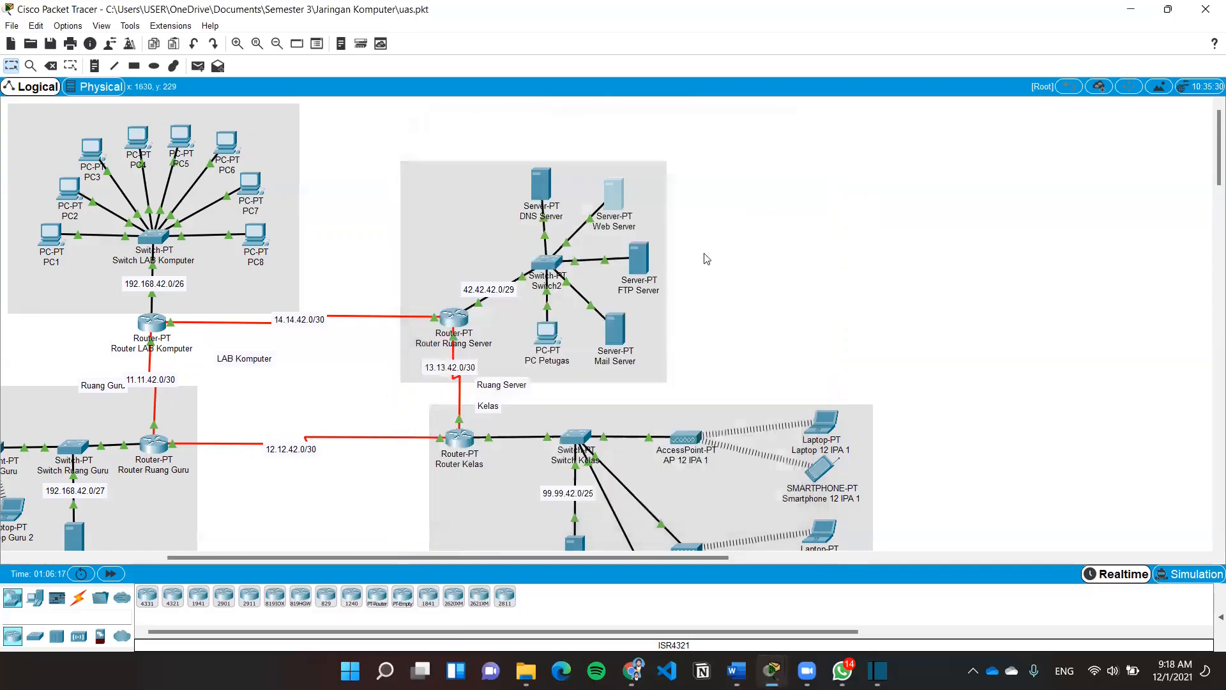
# Check the FTP Server's static IP address 42.42.42.3
pyautogui.click(639, 257)
pyautogui.click(577, 160)
pyautogui.click(487, 203)
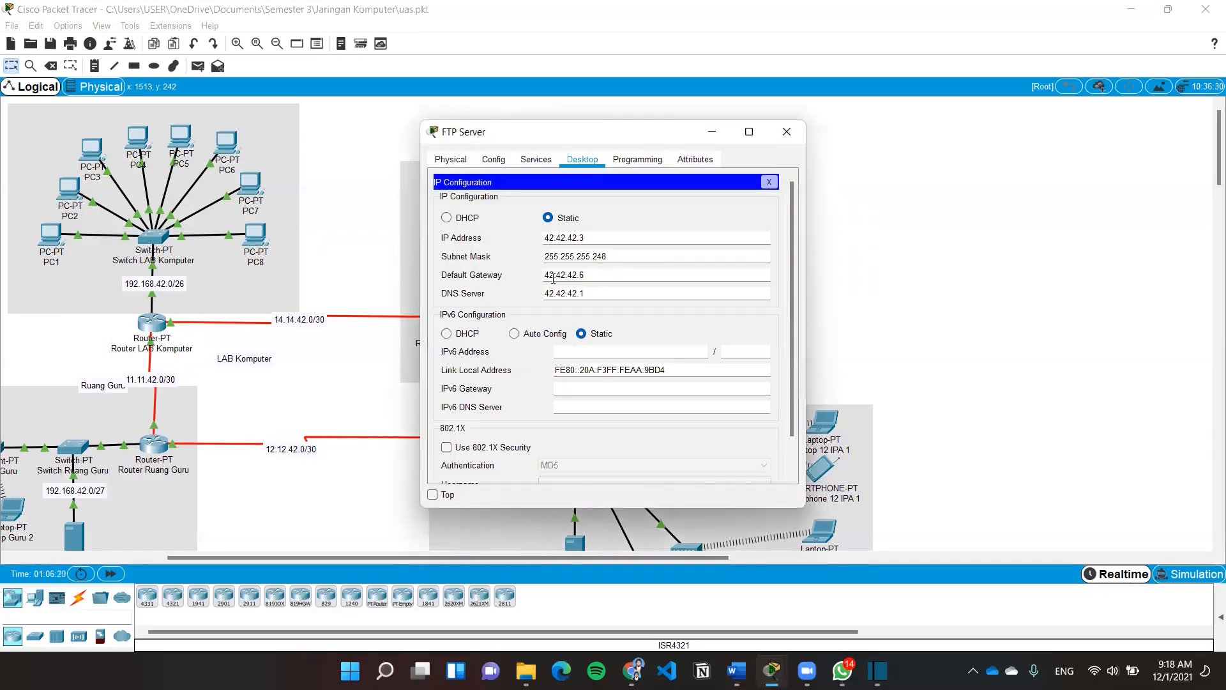
pyautogui.moveTo(597, 238); pyautogui.dragTo(543, 238)
pyautogui.click(781, 139)
# Check the Mail Server's static IP configuration
pyautogui.click(615, 329)
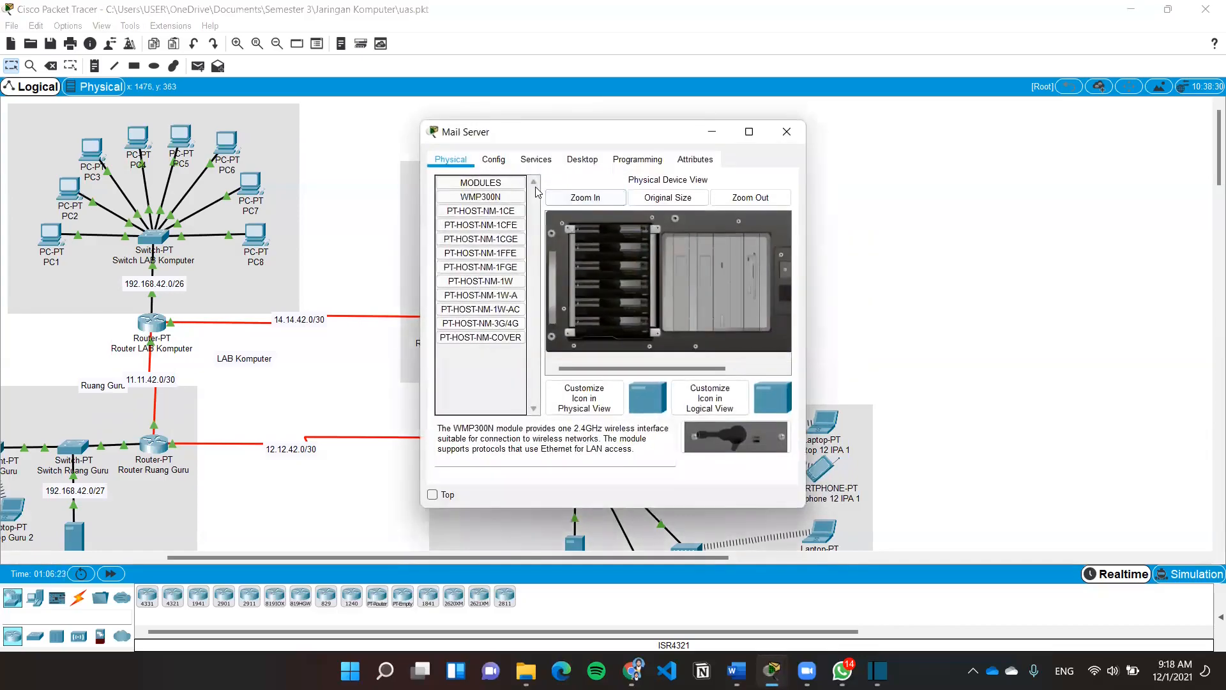
pyautogui.click(564, 163)
pyautogui.click(490, 207)
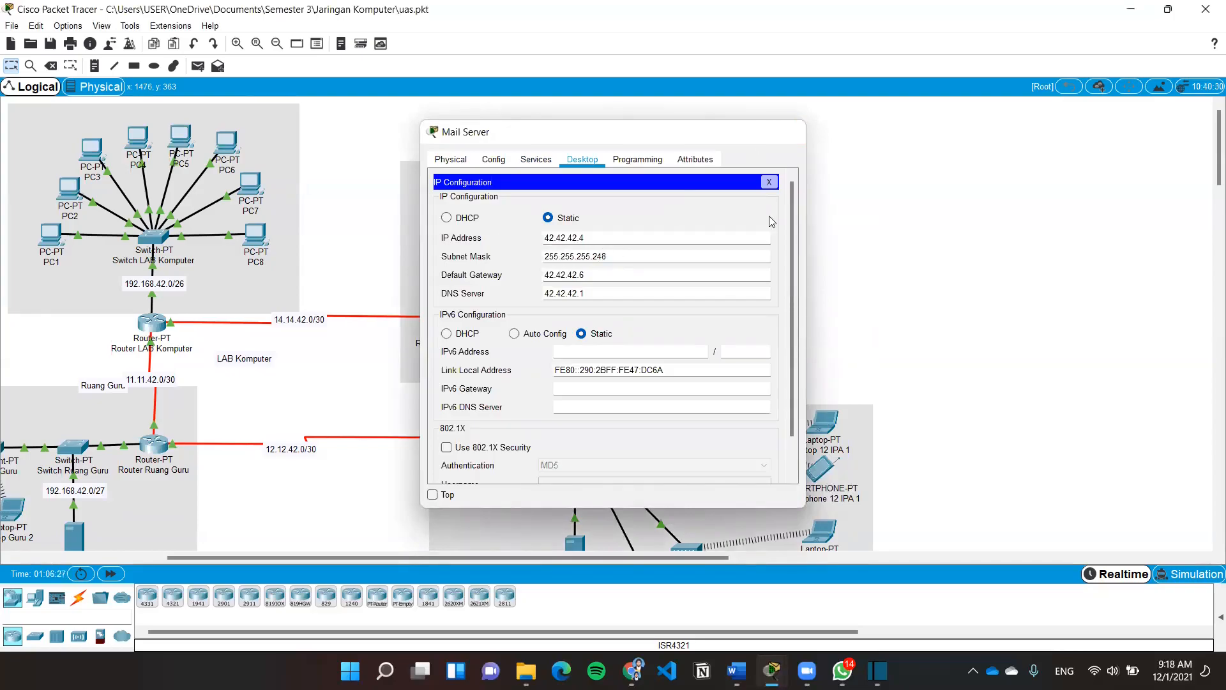
pyautogui.click(787, 132)
# Check PC Petugas's static IP 42.42.42.5, gateway 42.42.42.6 and DNS 42.42.42.1
pyautogui.click(548, 340)
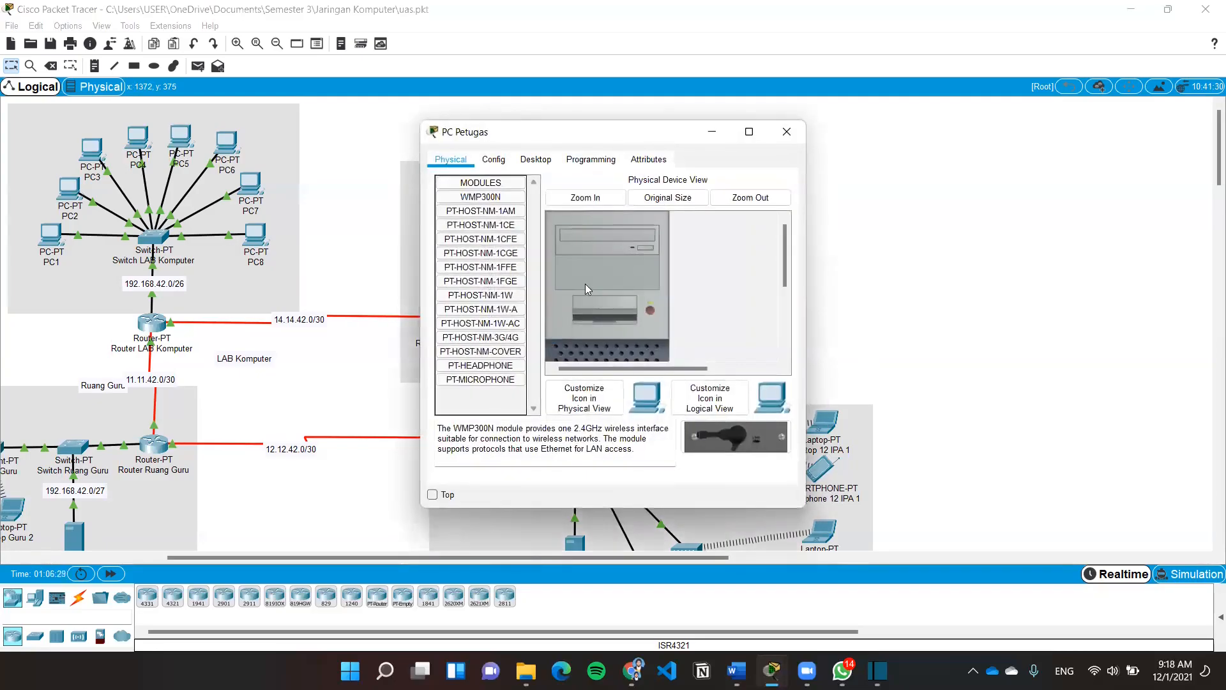
pyautogui.click(536, 159)
pyautogui.click(491, 210)
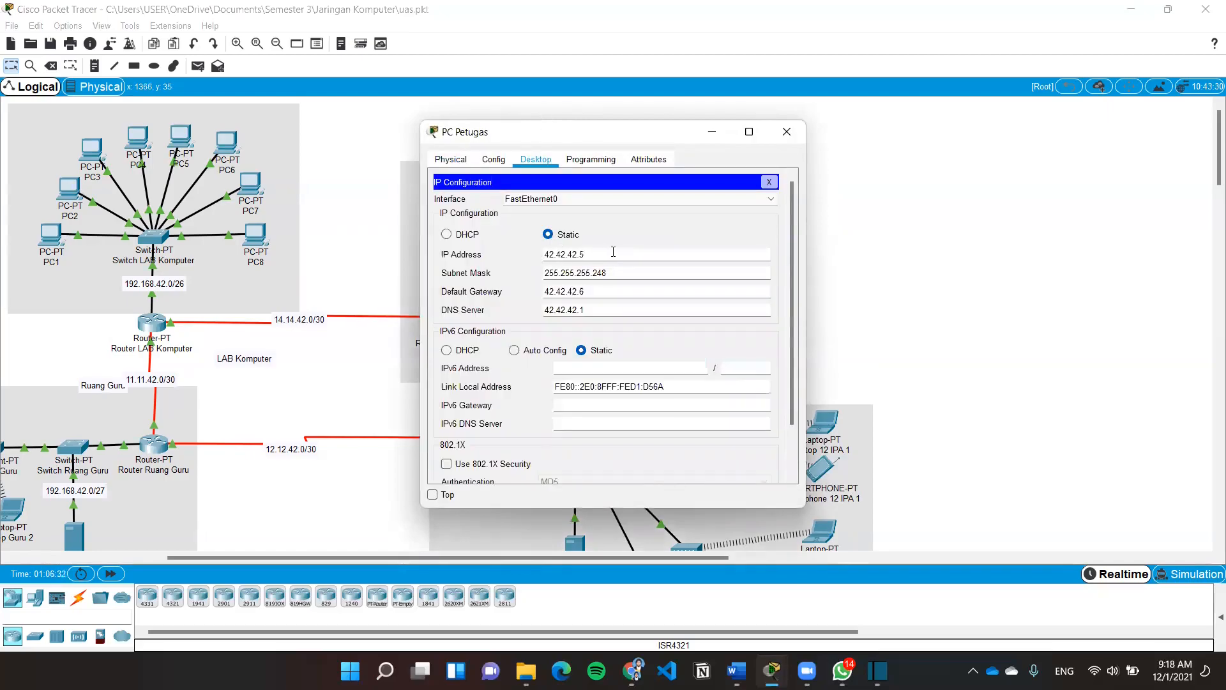
pyautogui.tripleClick(574, 255)
pyautogui.click(645, 224)
pyautogui.click(794, 131)
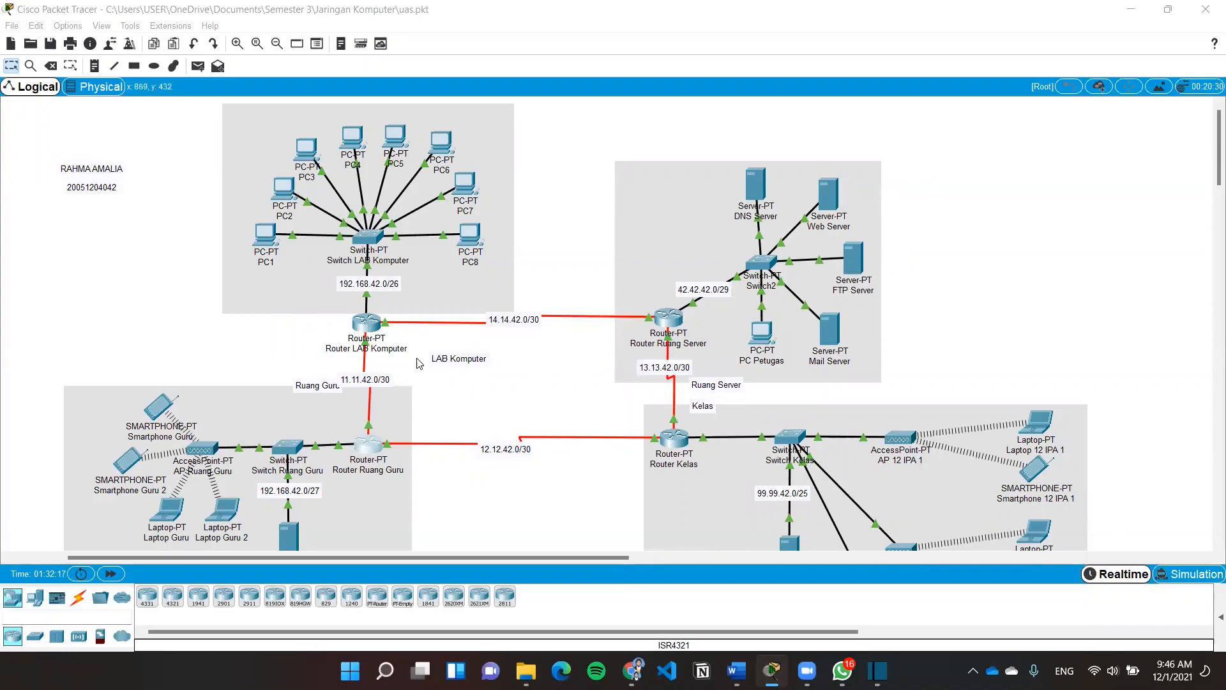
# Re-apply Router LAB Komputer's FastEthernet0/0 address 192.168.42.62 and its subnet mask
pyautogui.click(378, 324)
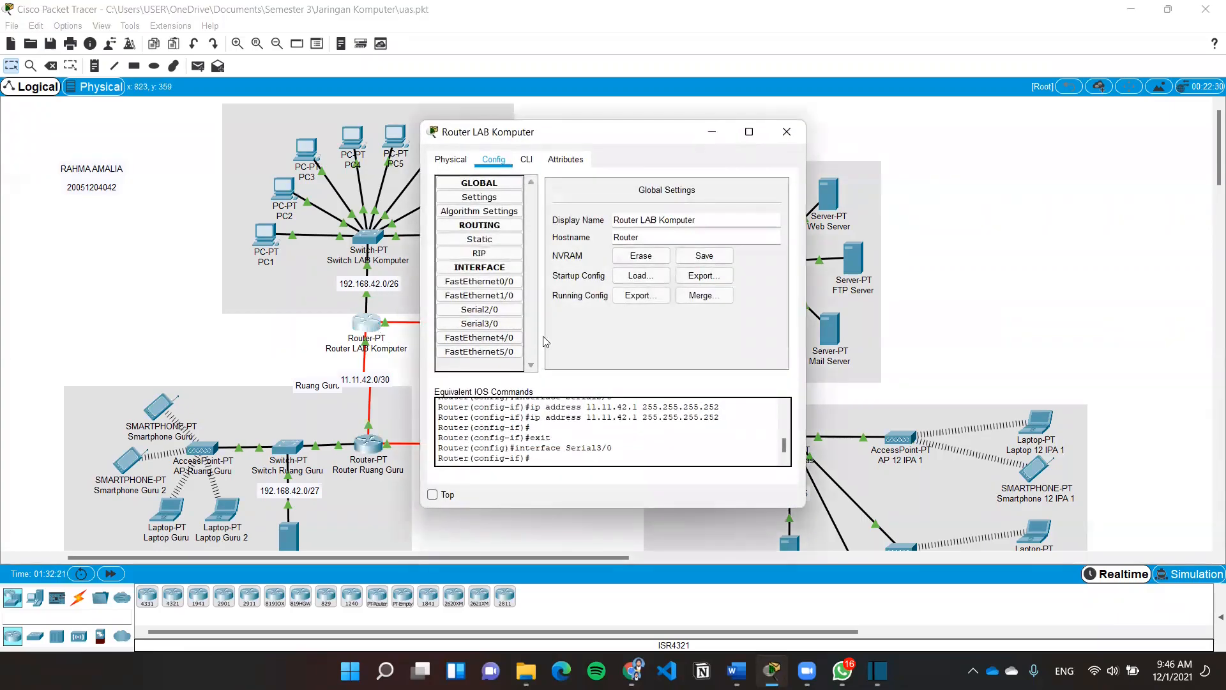
pyautogui.click(482, 281)
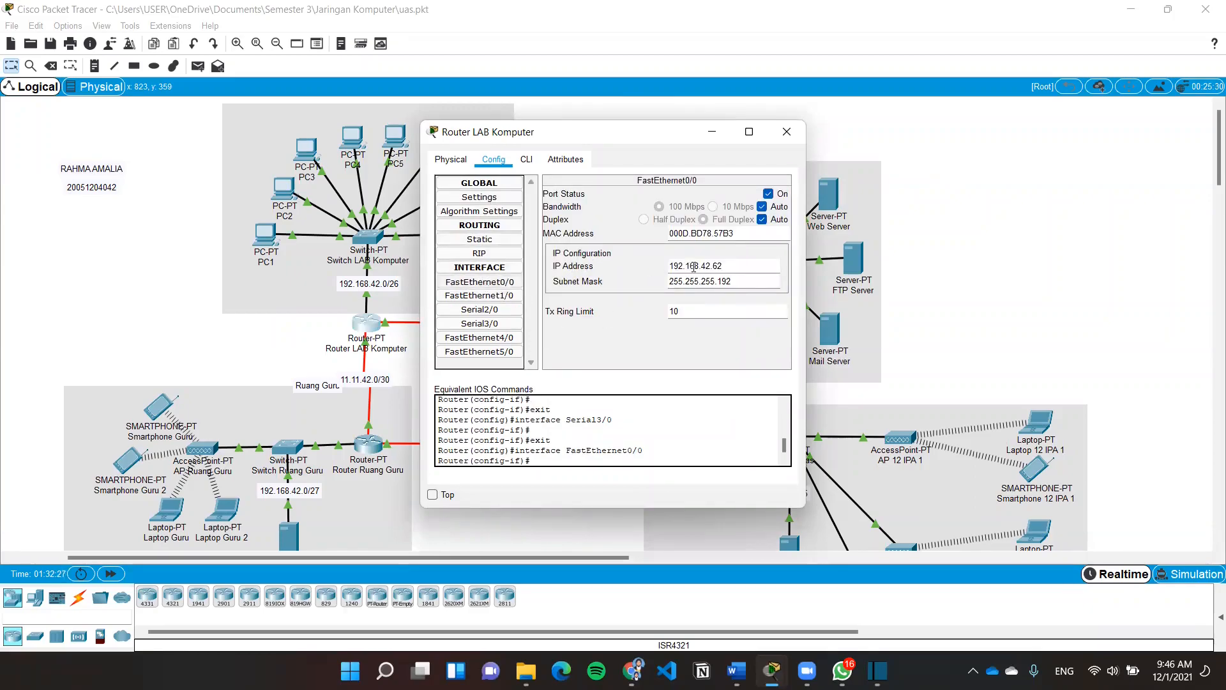
pyautogui.moveTo(730, 264); pyautogui.dragTo(668, 261)
pyautogui.click(736, 281)
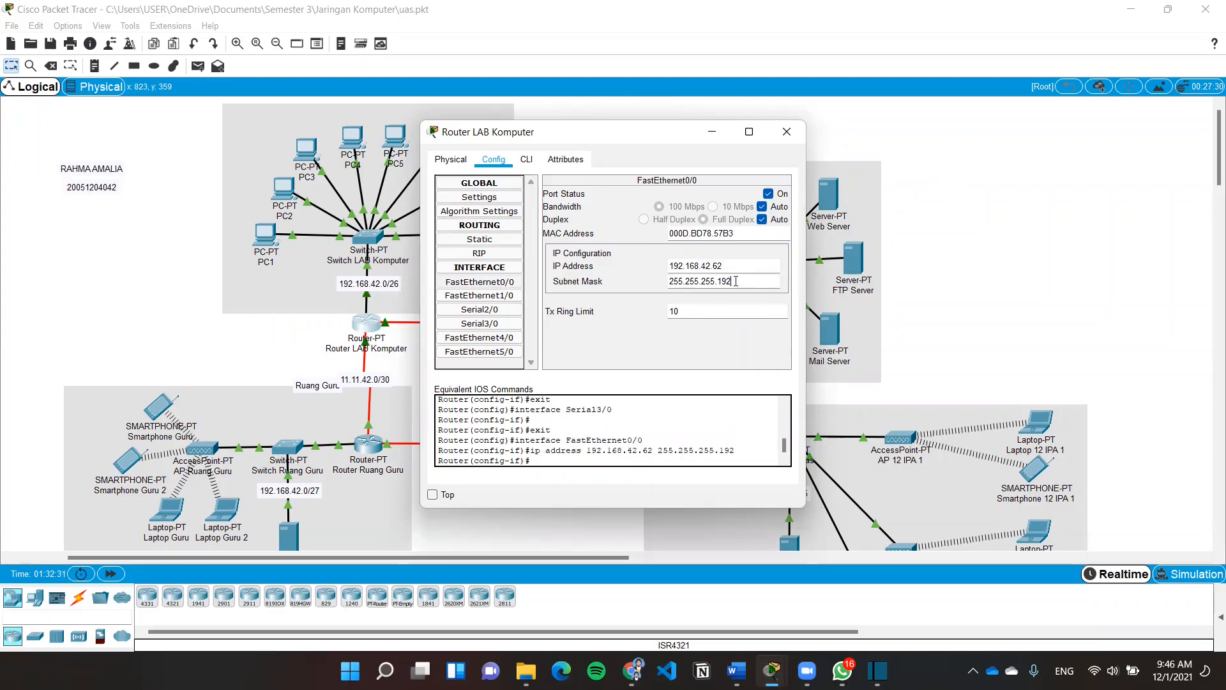
pyautogui.moveTo(736, 281); pyautogui.dragTo(606, 286)
pyautogui.press('Return')
# Review Serial2/0 (11.11.42.1) and re-apply Serial3/0's address 14.14.42.1 and mask
pyautogui.click(504, 311)
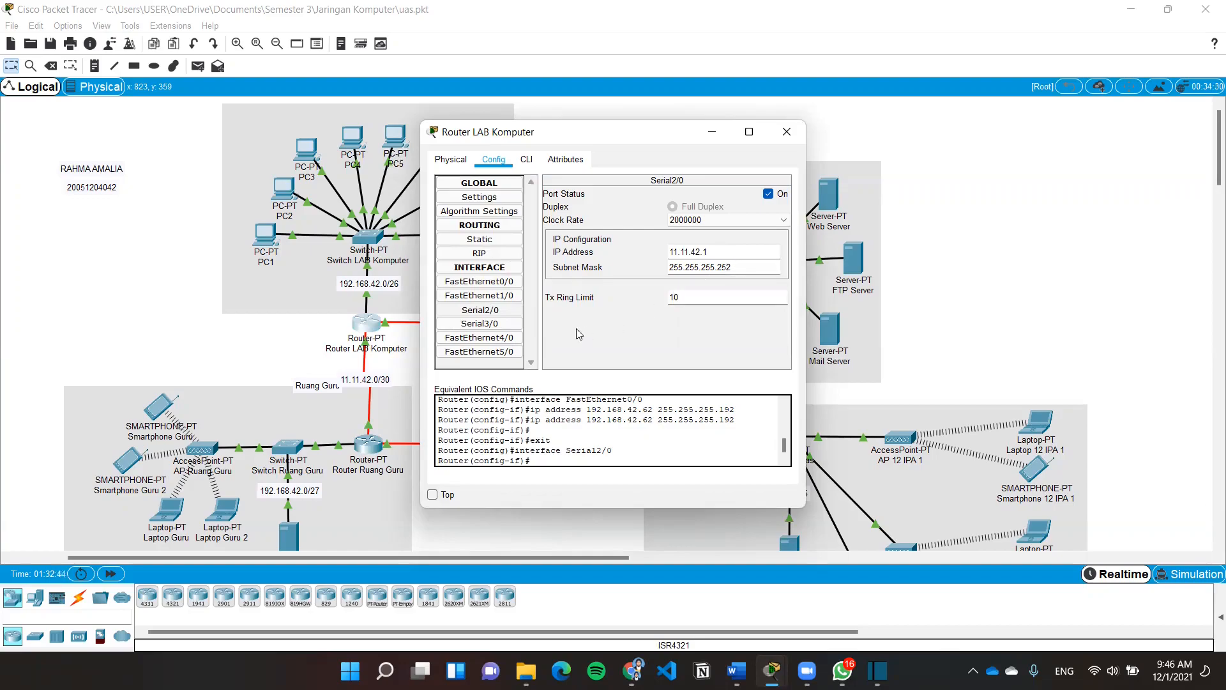
pyautogui.click(508, 327)
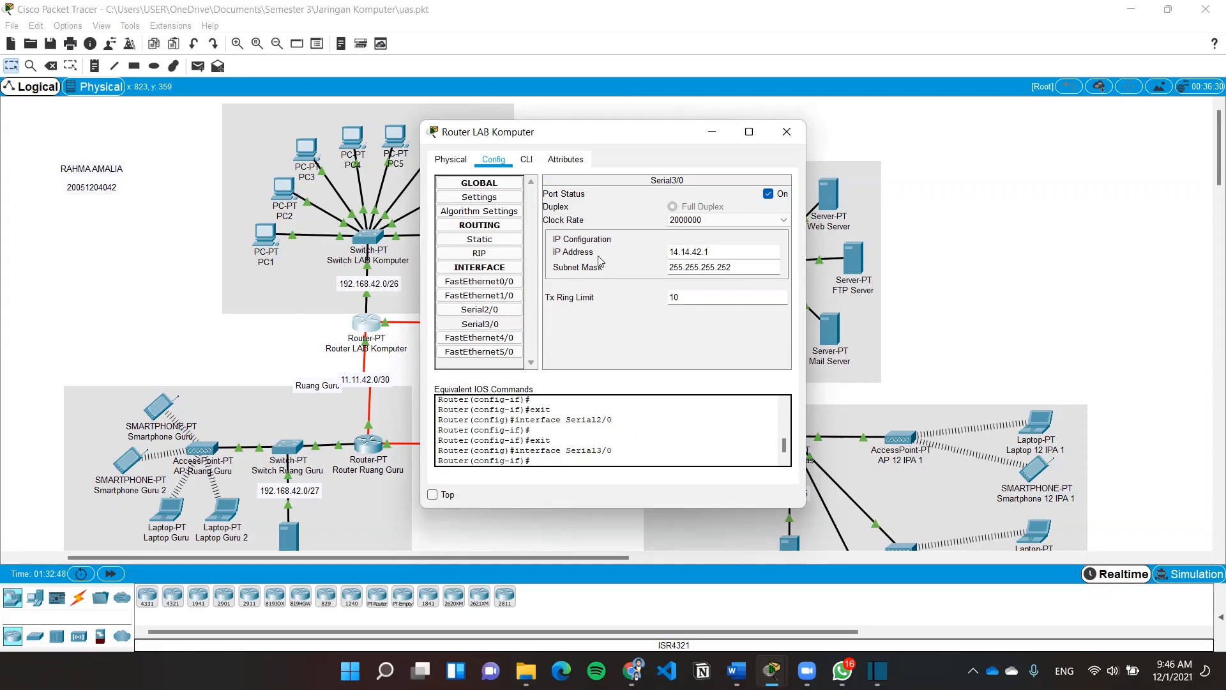
pyautogui.moveTo(715, 251); pyautogui.dragTo(635, 248)
pyautogui.press('Return')
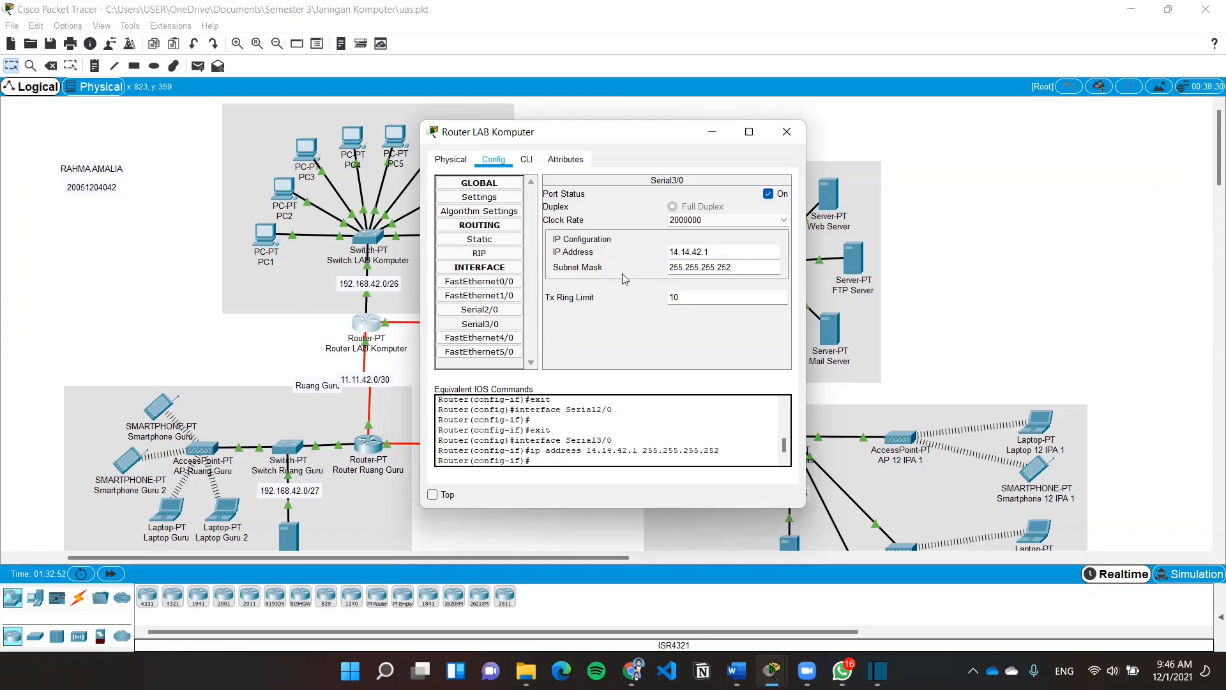
pyautogui.moveTo(754, 269); pyautogui.dragTo(658, 270)
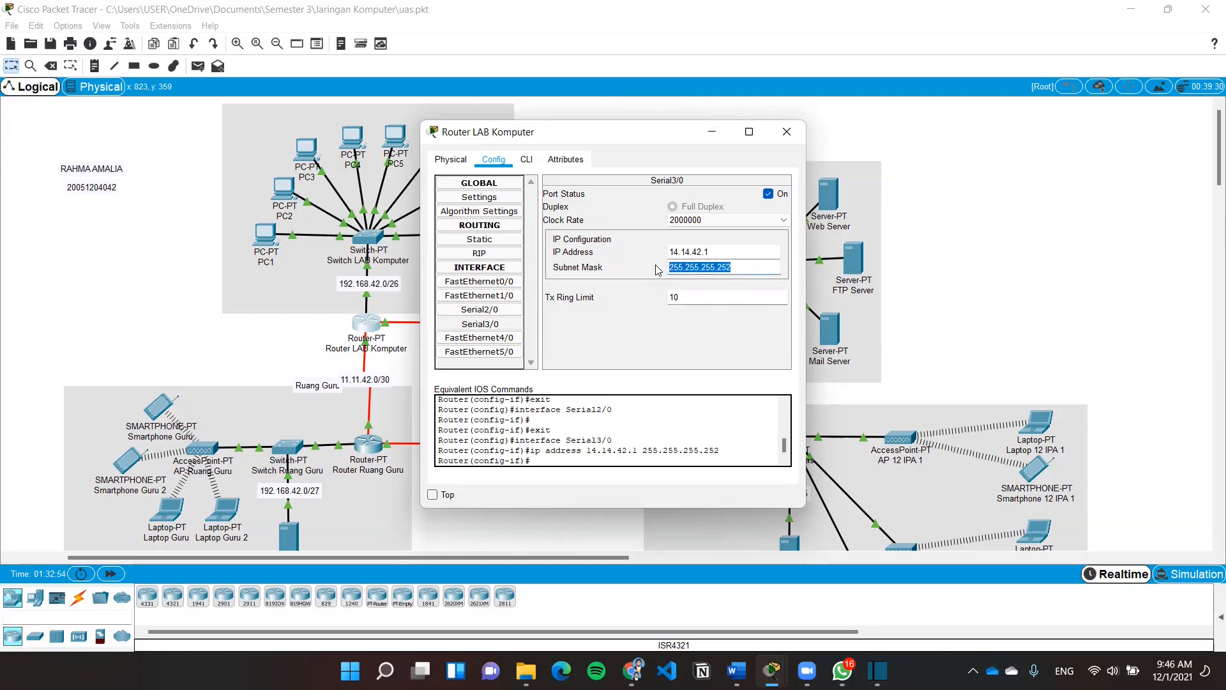
pyautogui.press('Return')
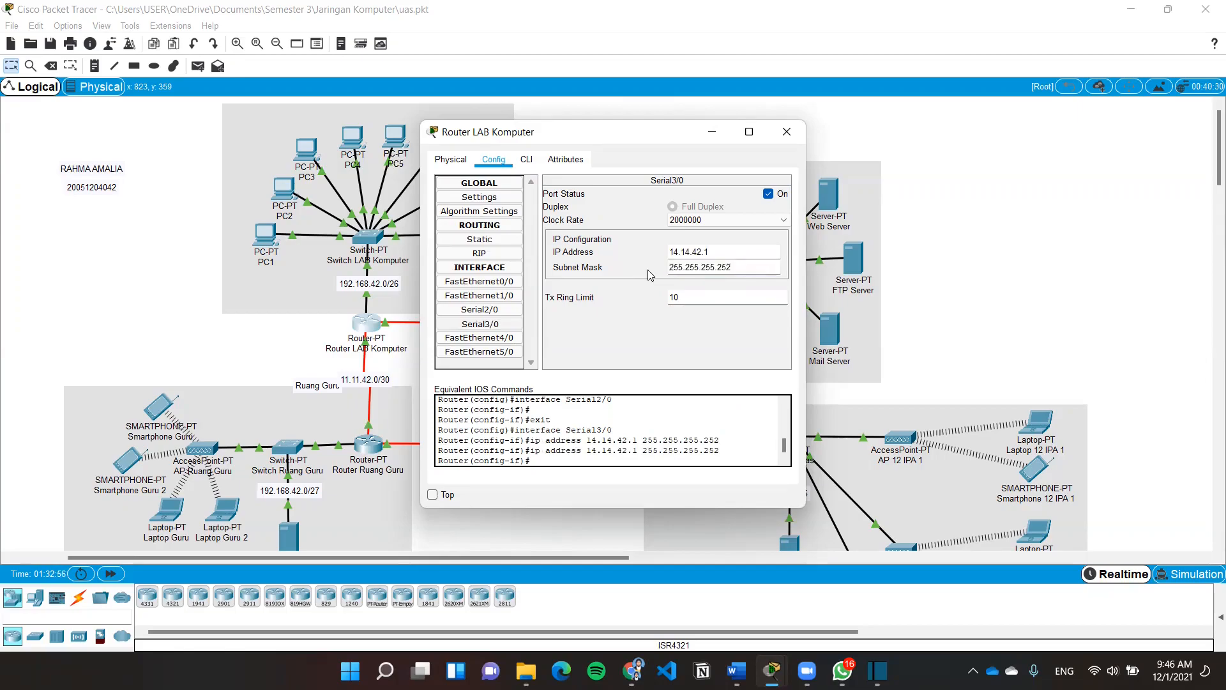
pyautogui.click(787, 131)
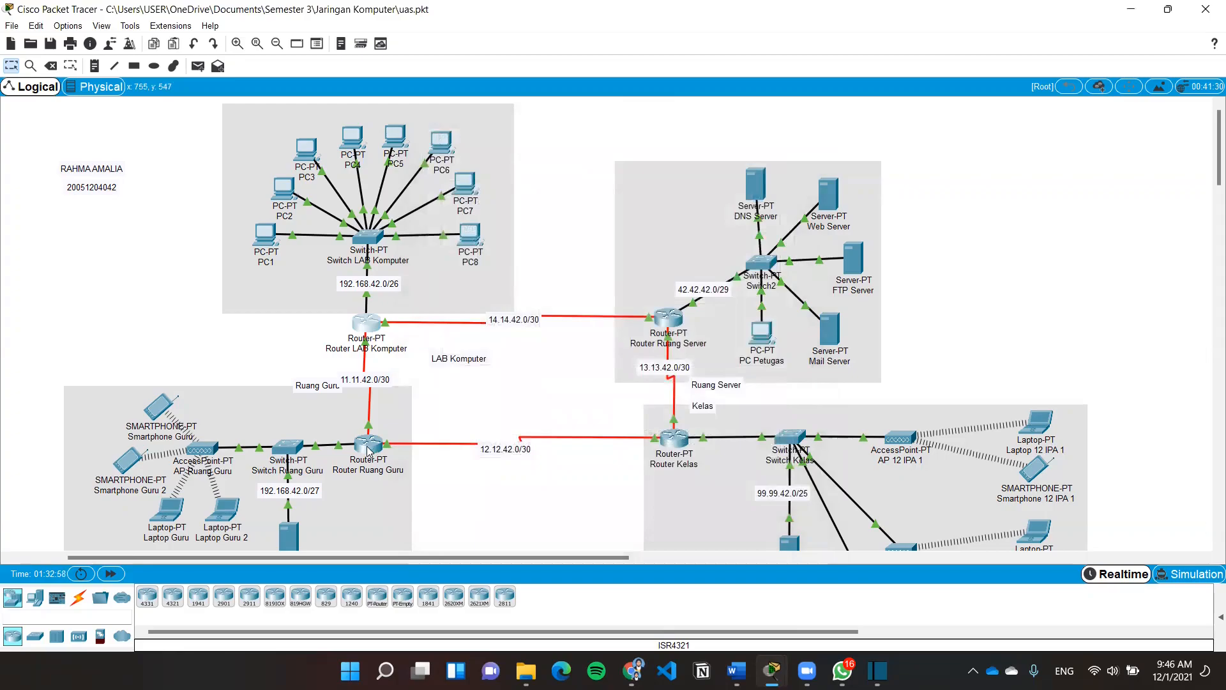
pyautogui.click(369, 443)
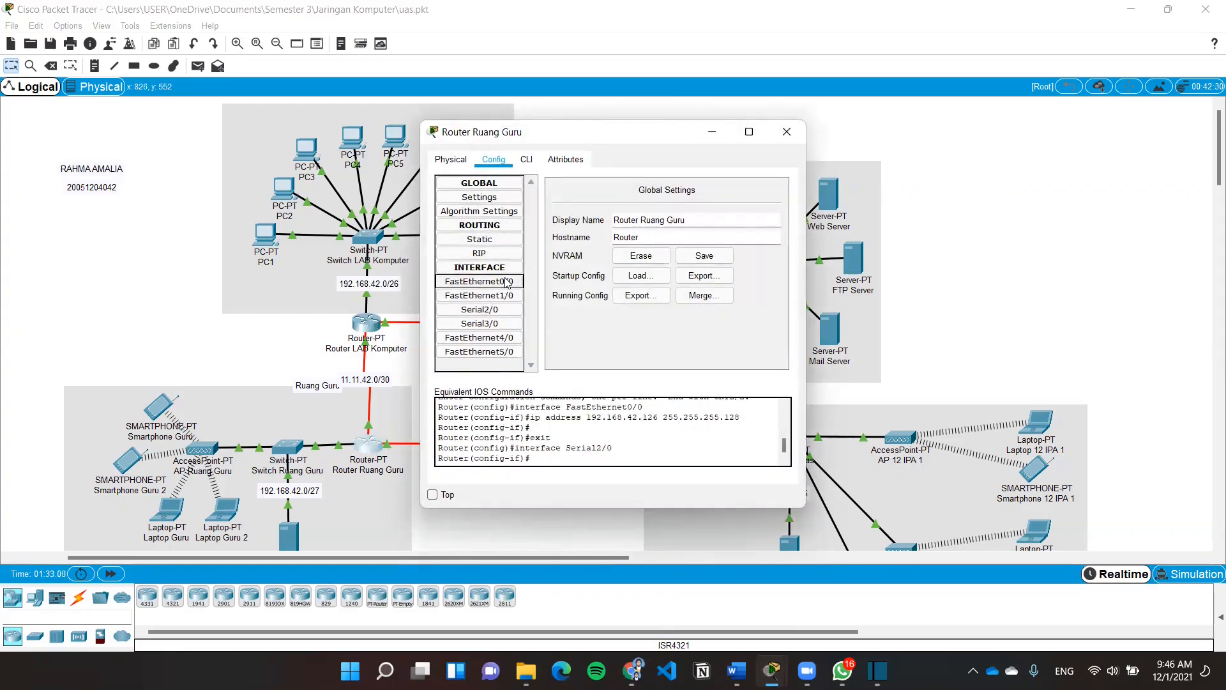
# On Router Ruang Guru, review FastEthernet0/0 192.168.42.126 and re-apply Serial2/0 11.11.42.2 with its mask
pyautogui.click(479, 281)
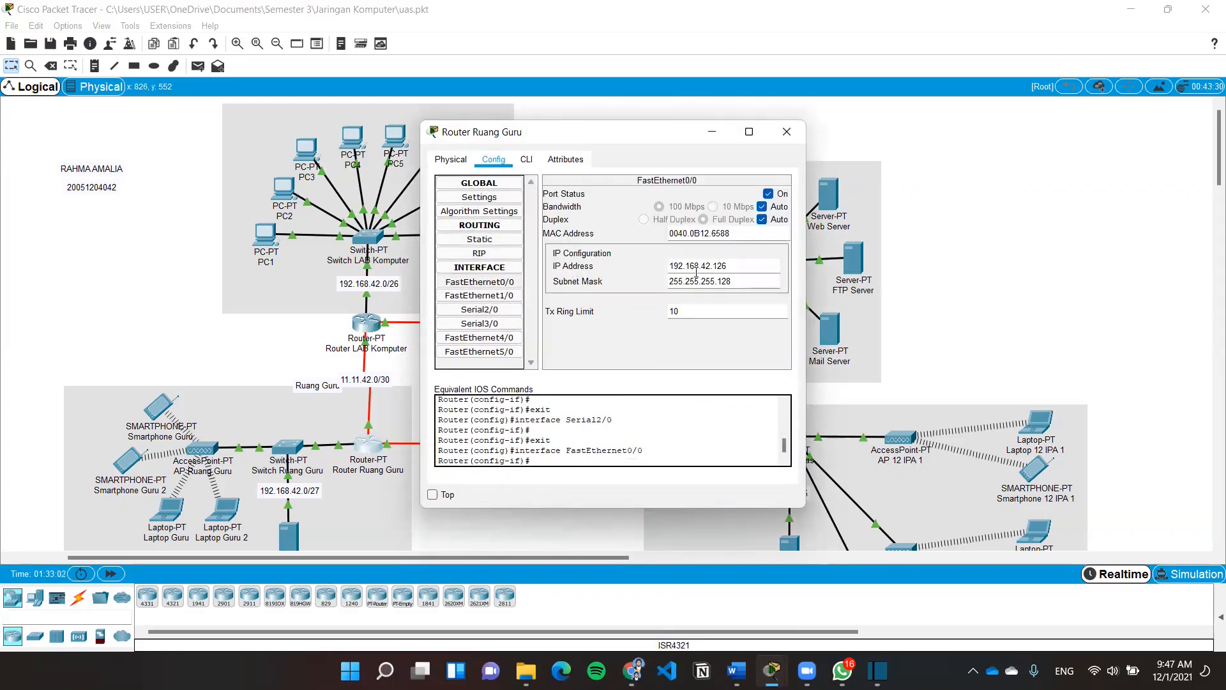
pyautogui.moveTo(736, 264); pyautogui.dragTo(649, 263)
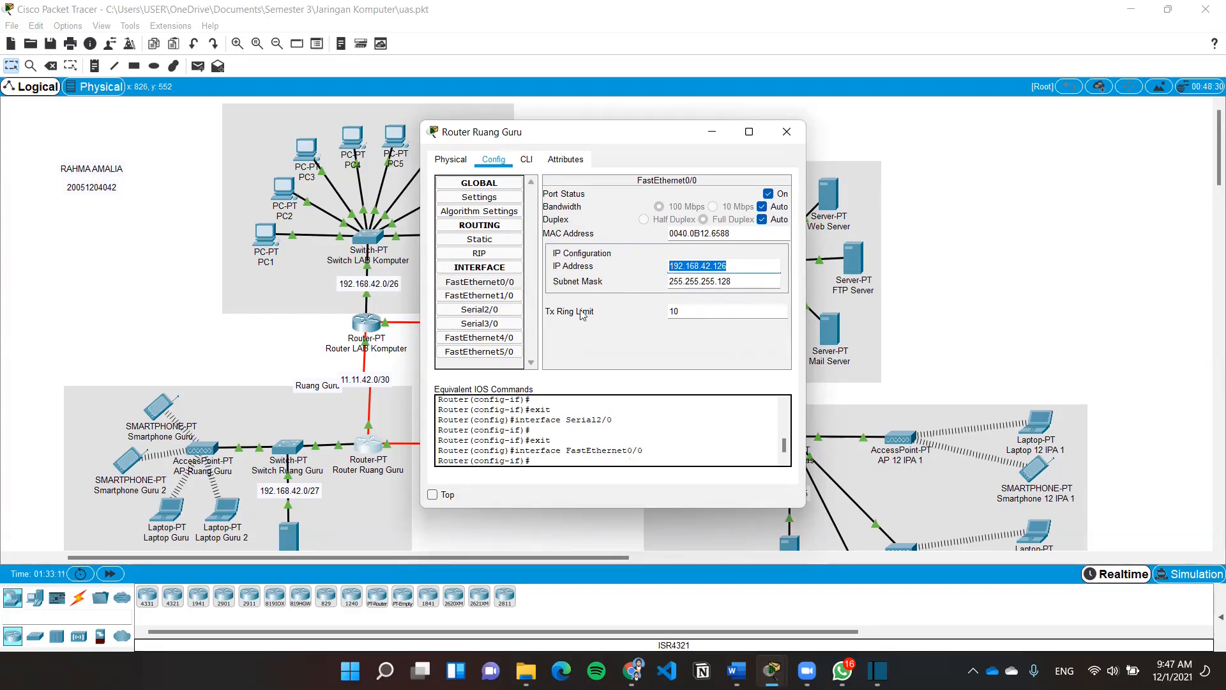
pyautogui.click(480, 309)
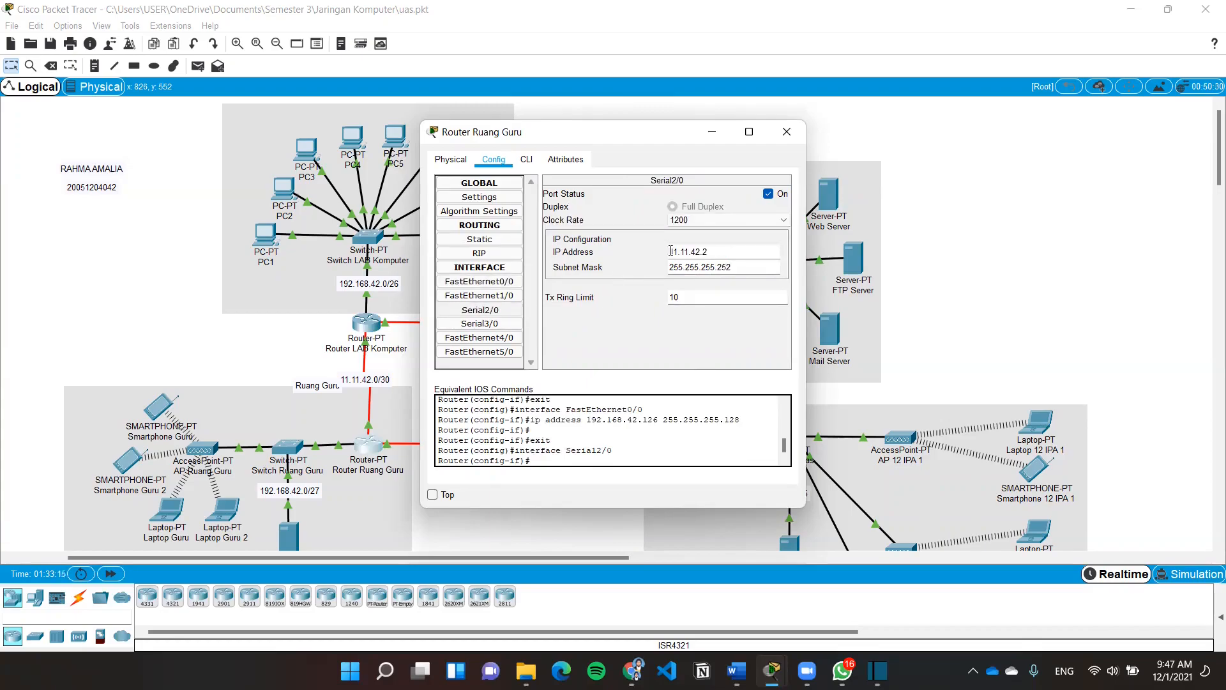
pyautogui.moveTo(713, 252); pyautogui.dragTo(644, 252)
pyautogui.press('Return')
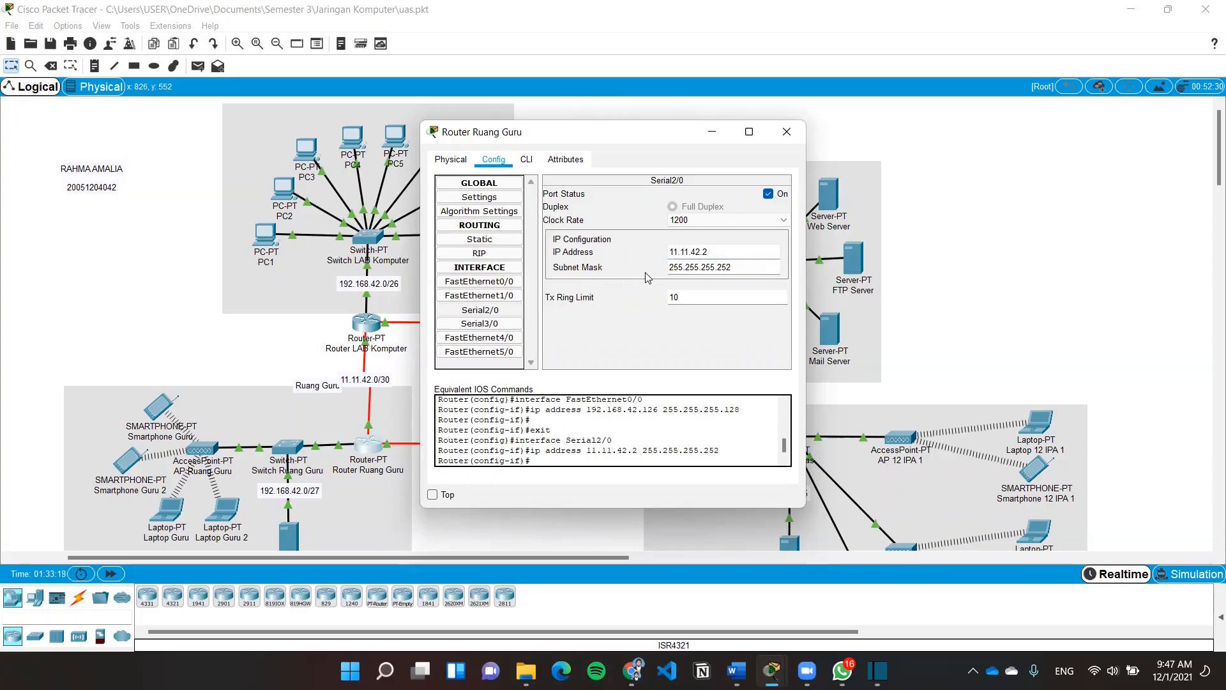
pyautogui.moveTo(740, 270); pyautogui.dragTo(665, 273)
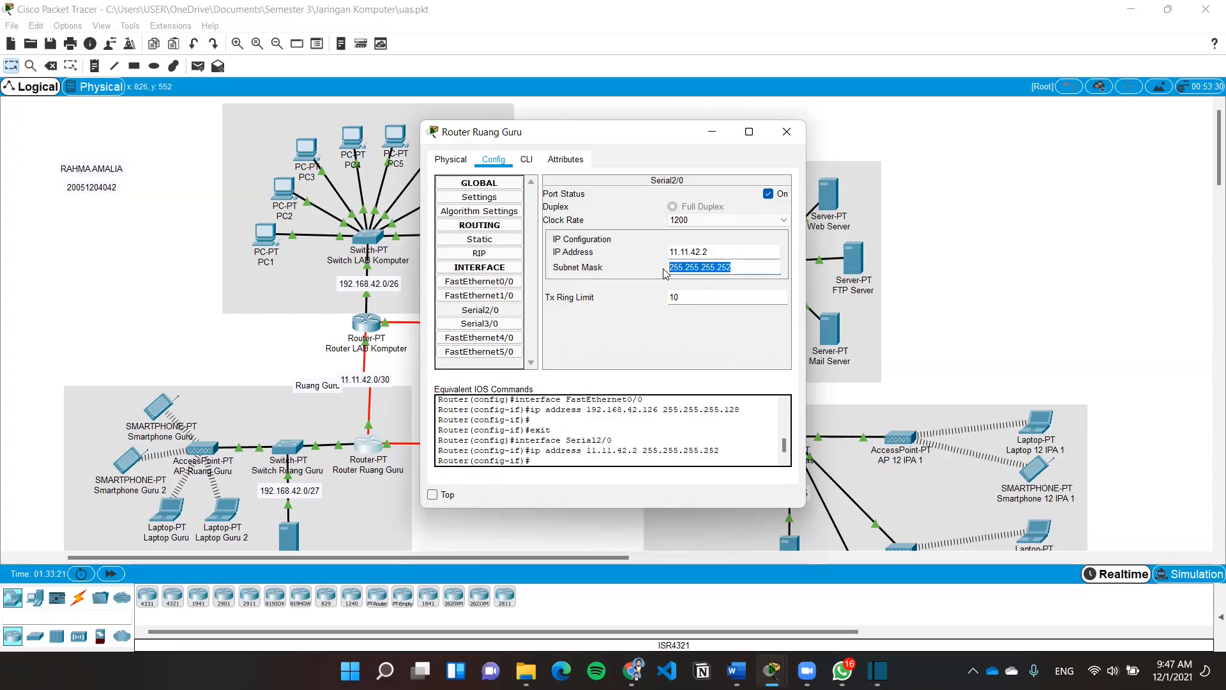
# Re-apply Serial3/0 as 12.12.42.2 with mask 255.255.255.252
pyautogui.click(480, 324)
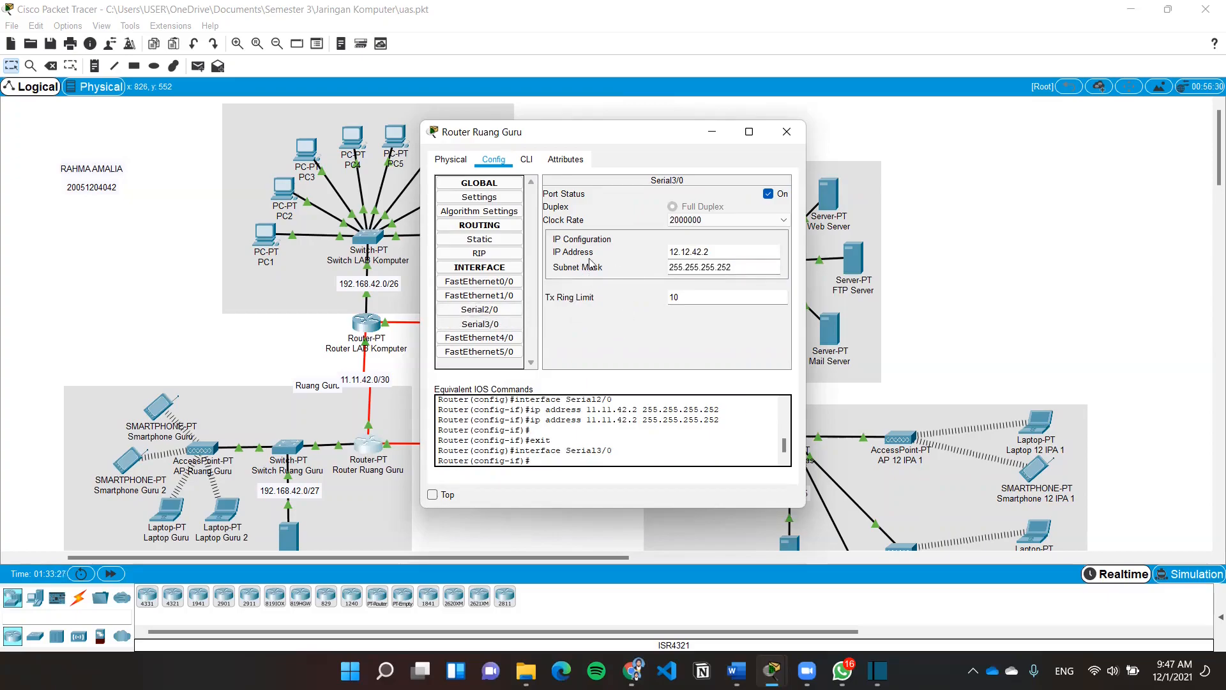
pyautogui.moveTo(707, 249); pyautogui.dragTo(661, 251)
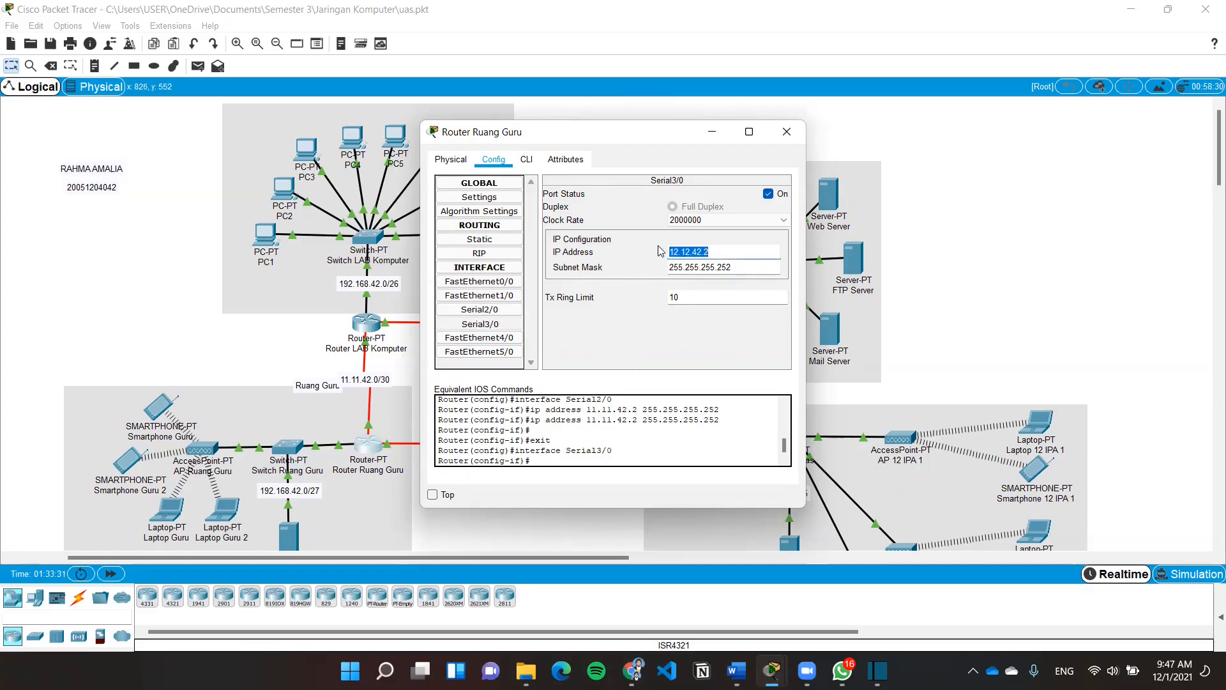
pyautogui.click(616, 278)
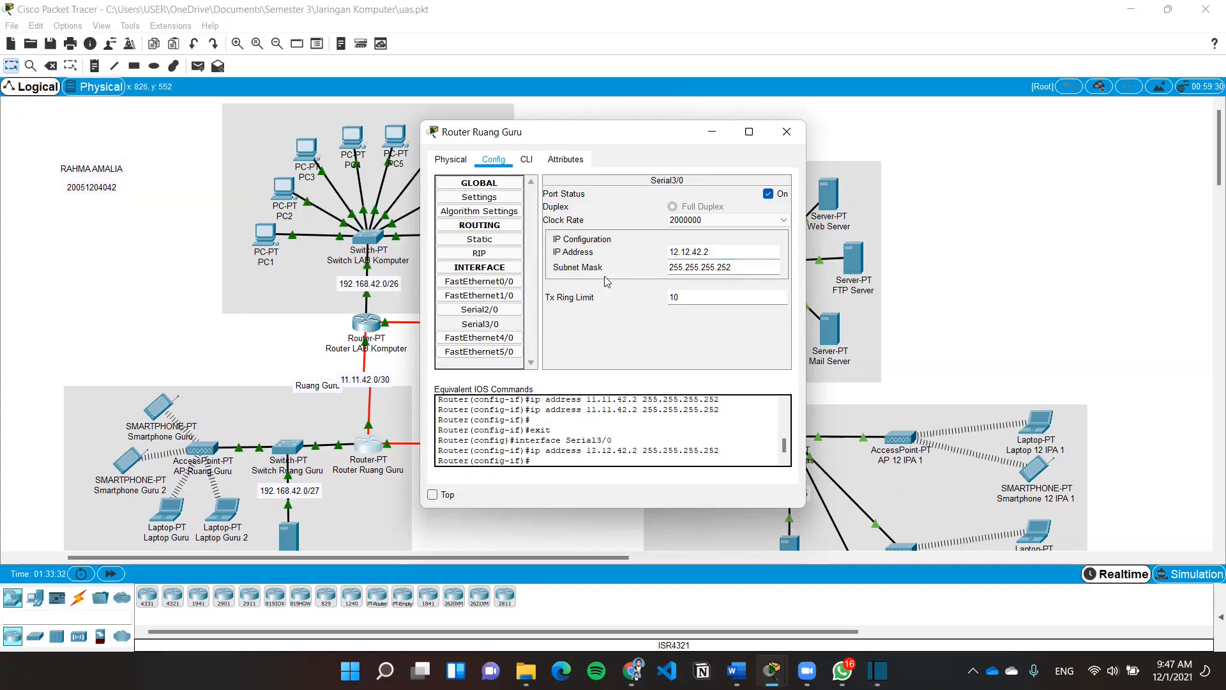
pyautogui.moveTo(664, 276); pyautogui.dragTo(651, 269)
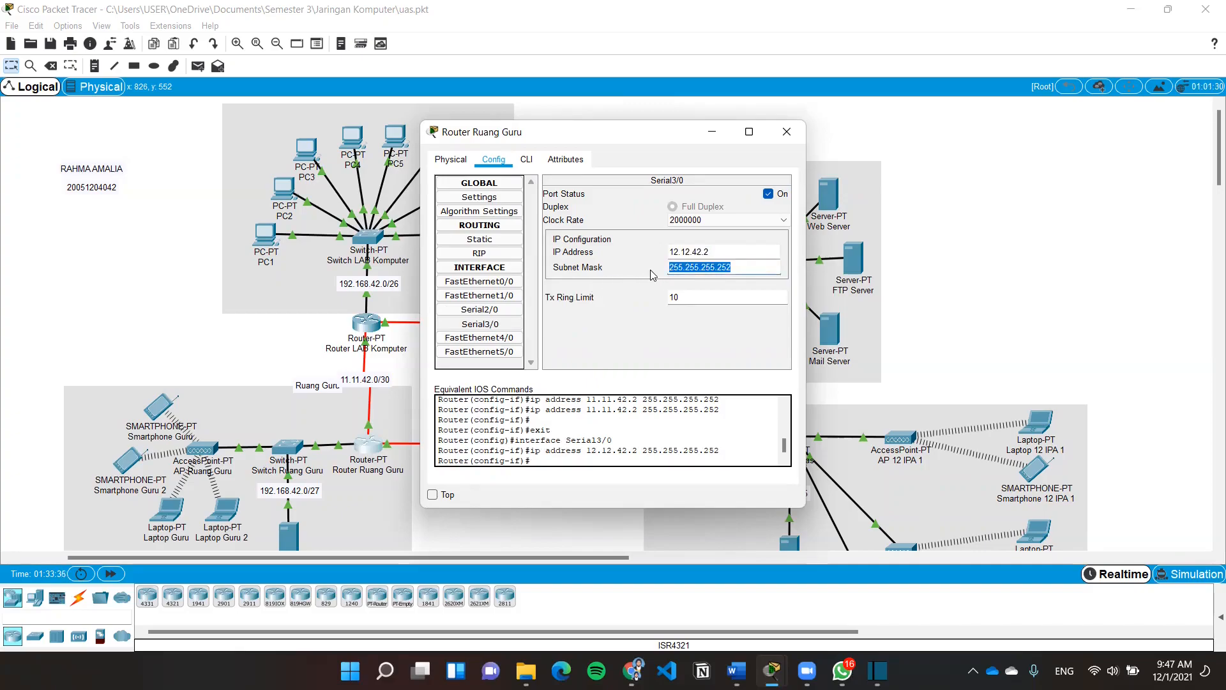
pyautogui.press('Return')
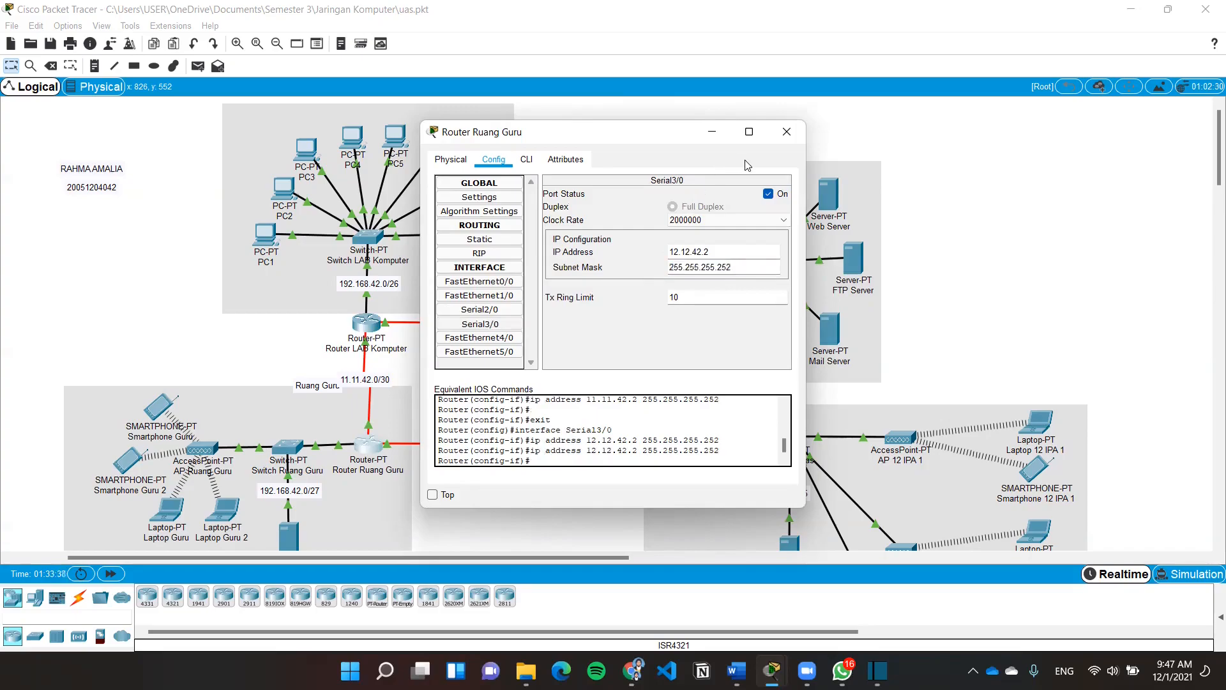
pyautogui.click(786, 132)
pyautogui.click(676, 440)
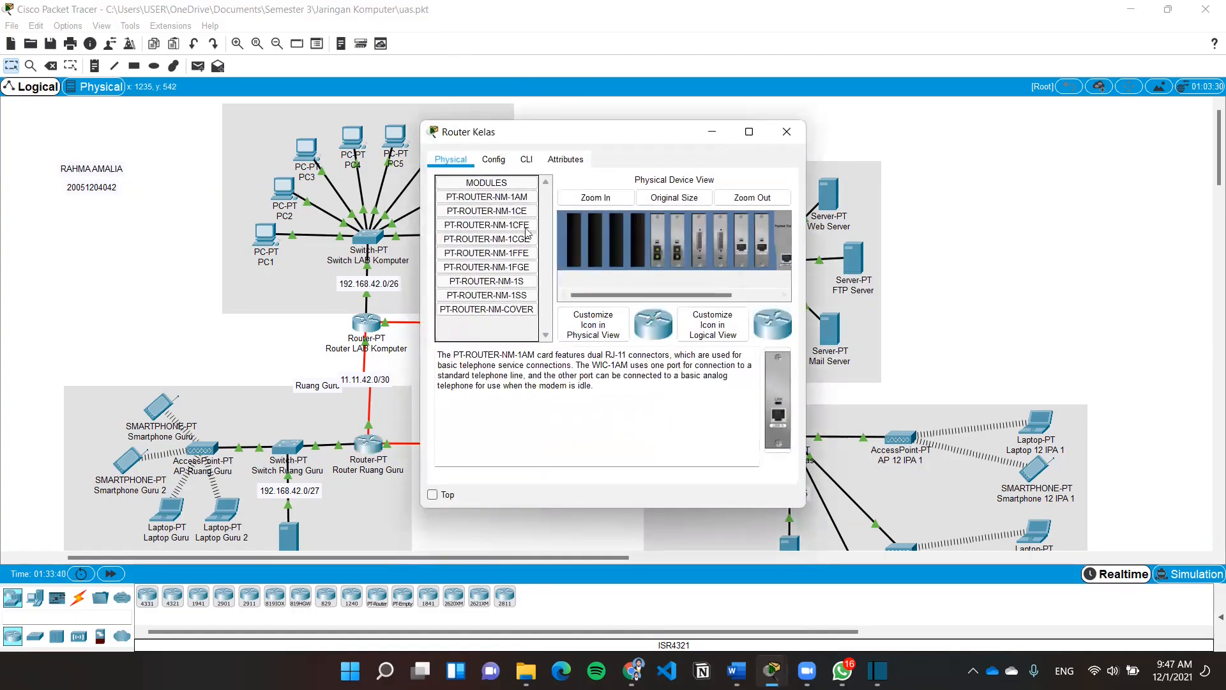
# Re-apply Router Kelas's FastEthernet0/0 as 99.99.42.126 with mask 255.255.255.128
pyautogui.click(493, 159)
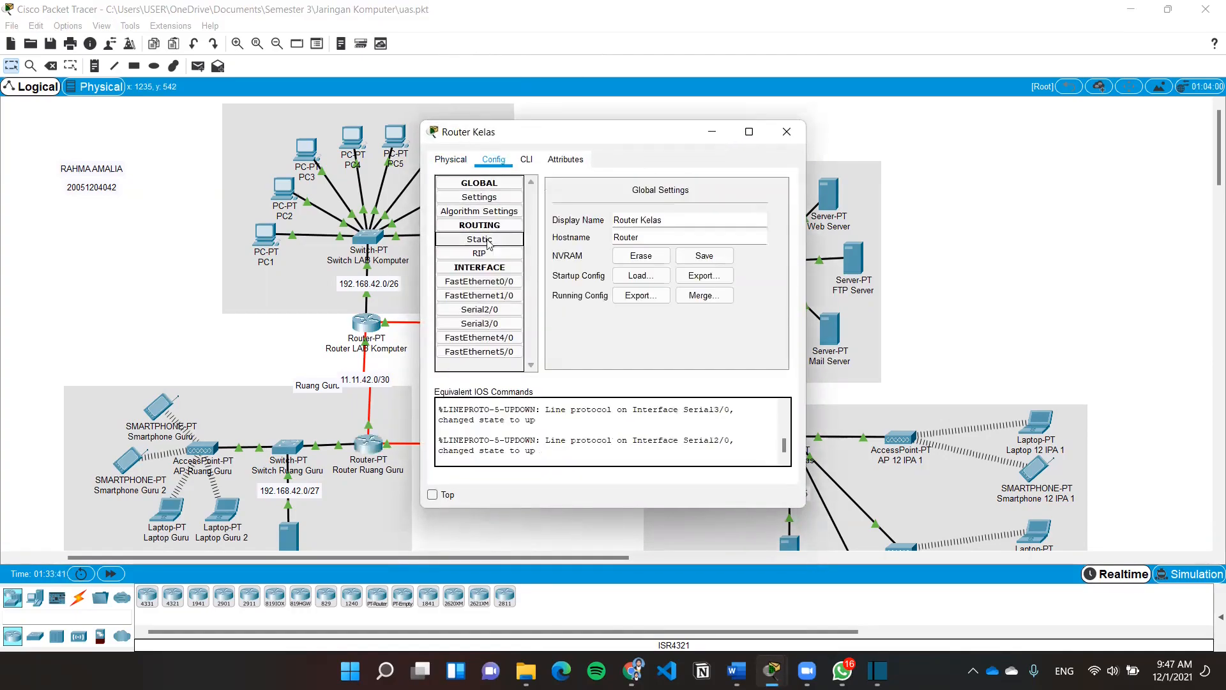
pyautogui.click(484, 283)
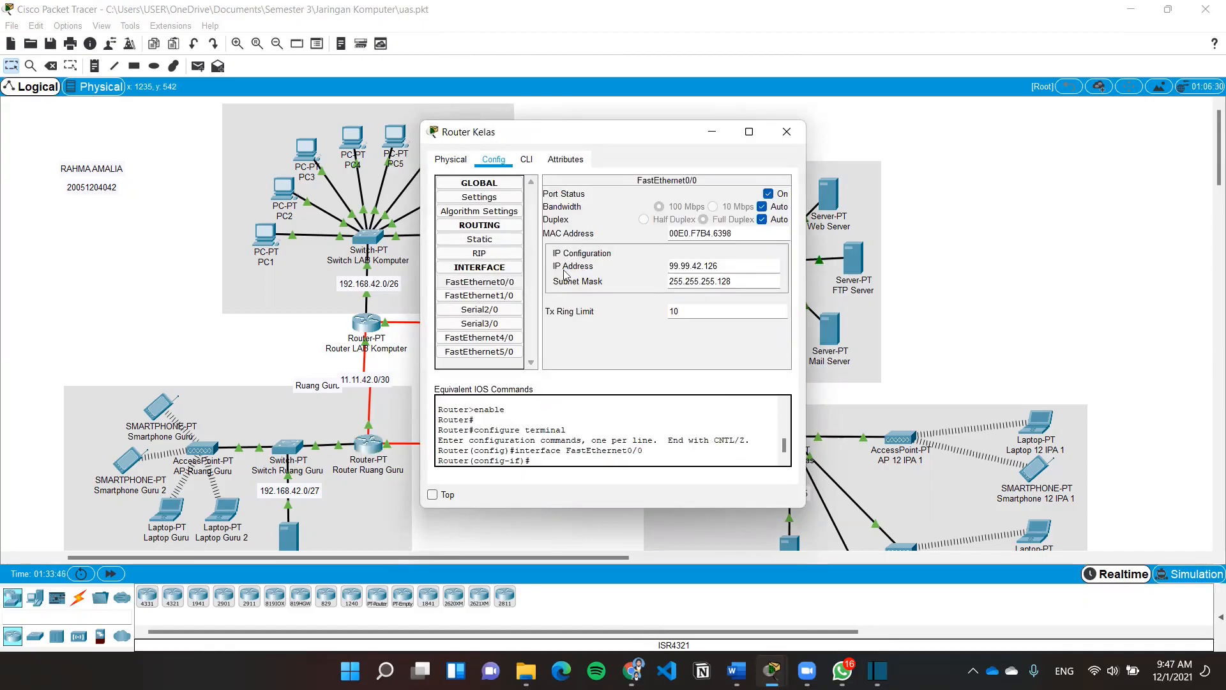
pyautogui.moveTo(724, 263); pyautogui.dragTo(668, 264)
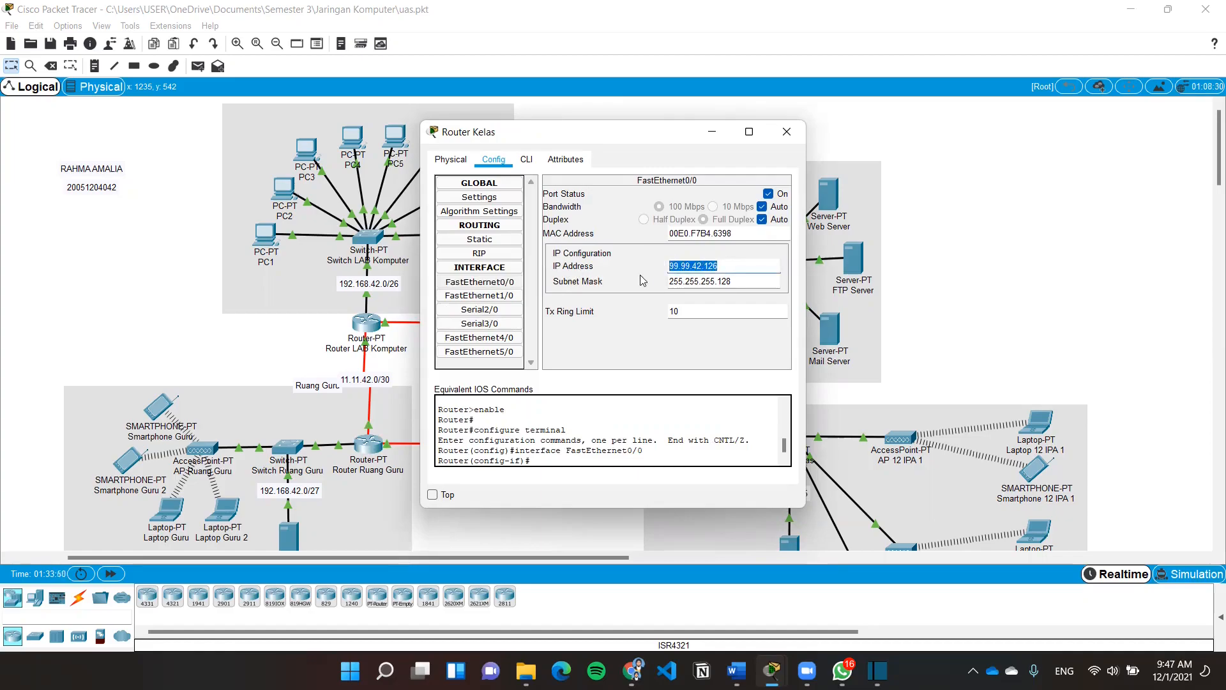
pyautogui.moveTo(741, 286); pyautogui.dragTo(659, 287)
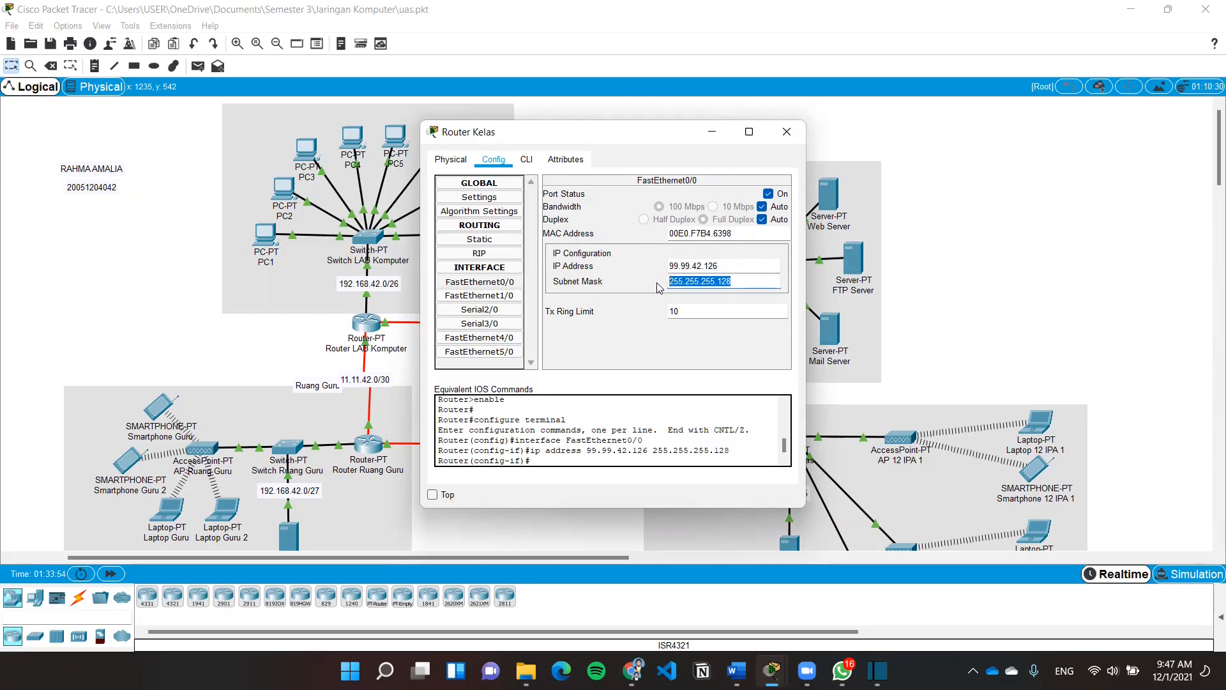
pyautogui.click(480, 309)
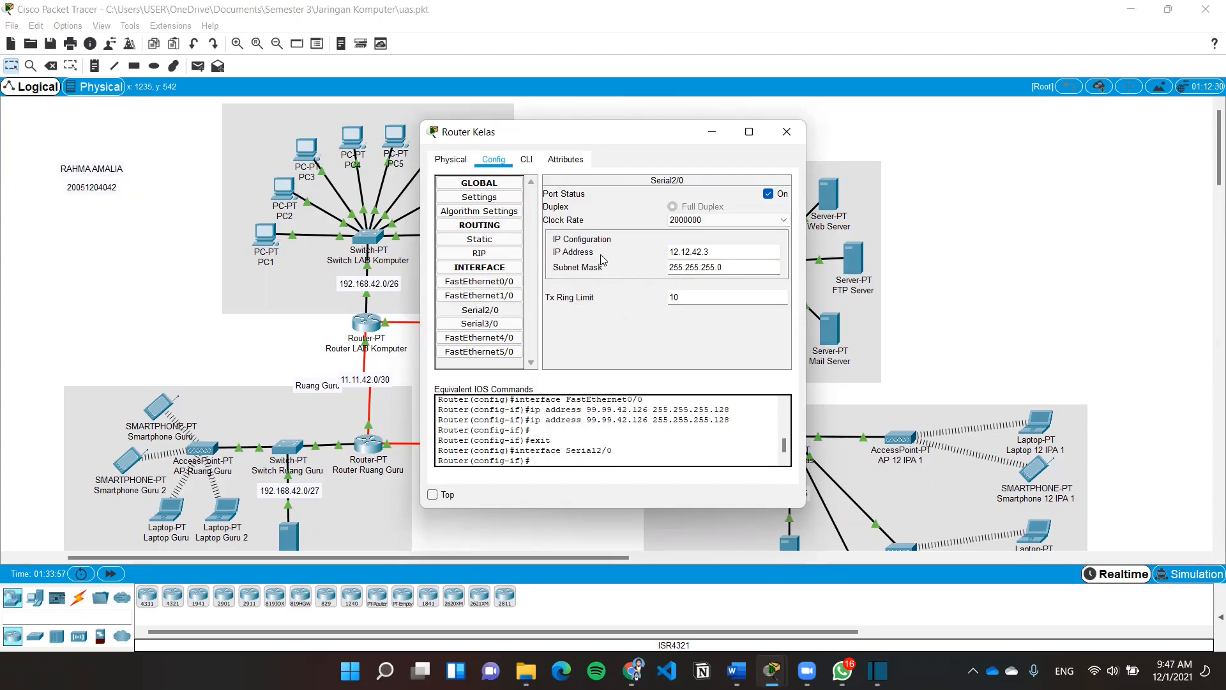
# Re-apply Serial2/0 at 12.12.42.3 and Serial3/0 at 13.13.42.3 with mask 255.255.255.0
pyautogui.moveTo(710, 251); pyautogui.dragTo(665, 252)
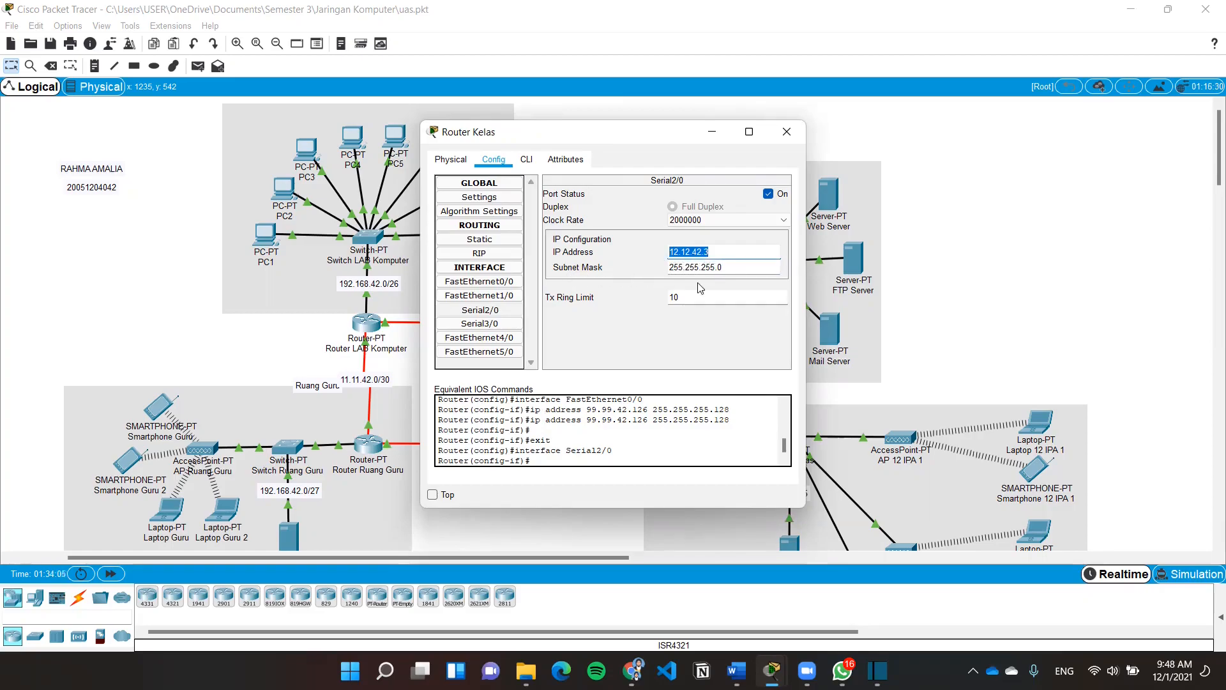
pyautogui.click(485, 323)
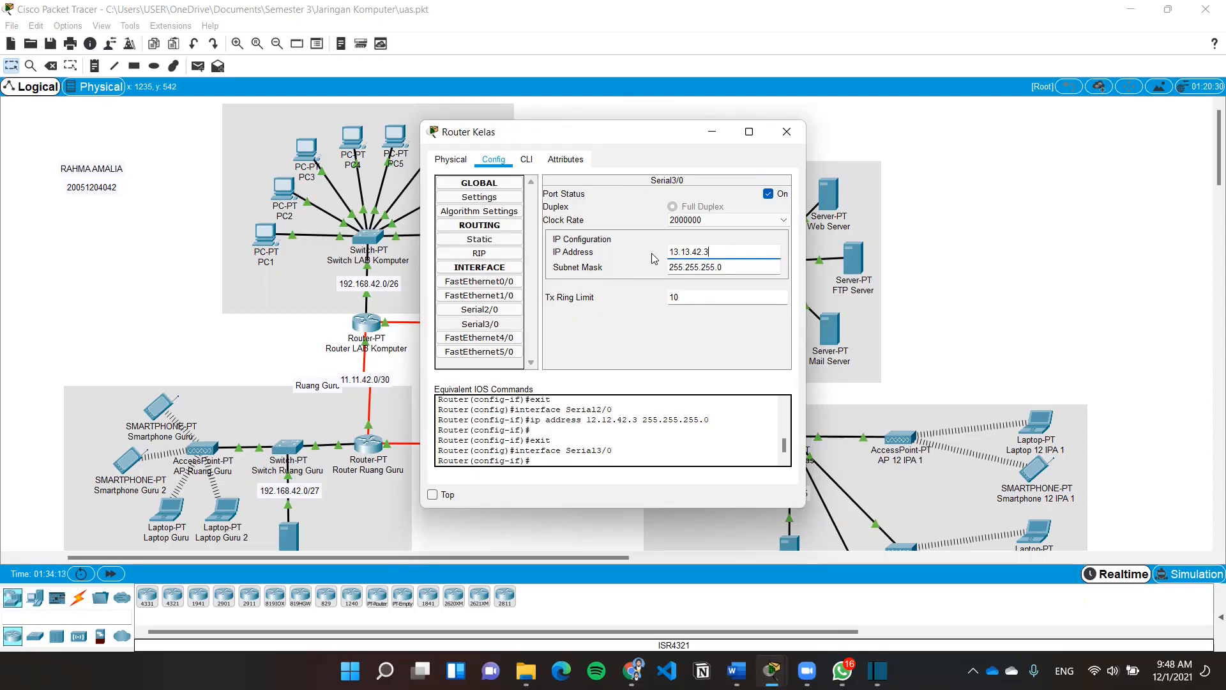
pyautogui.press('Return')
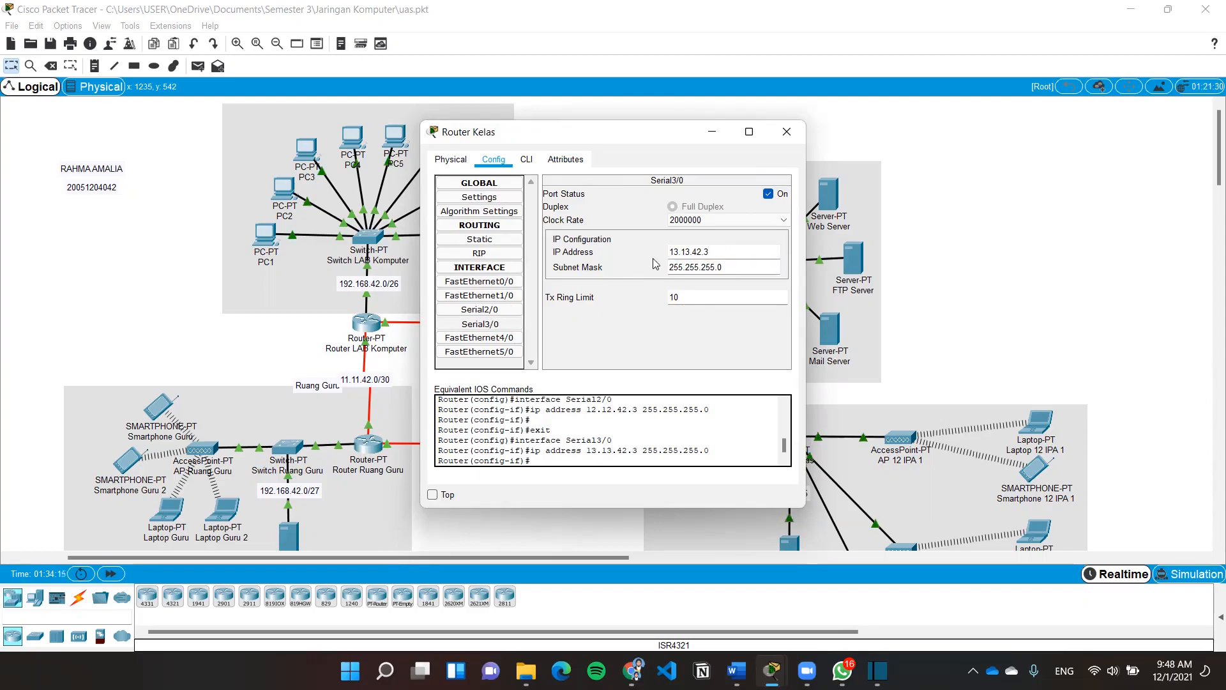
pyautogui.moveTo(732, 269); pyautogui.dragTo(666, 273)
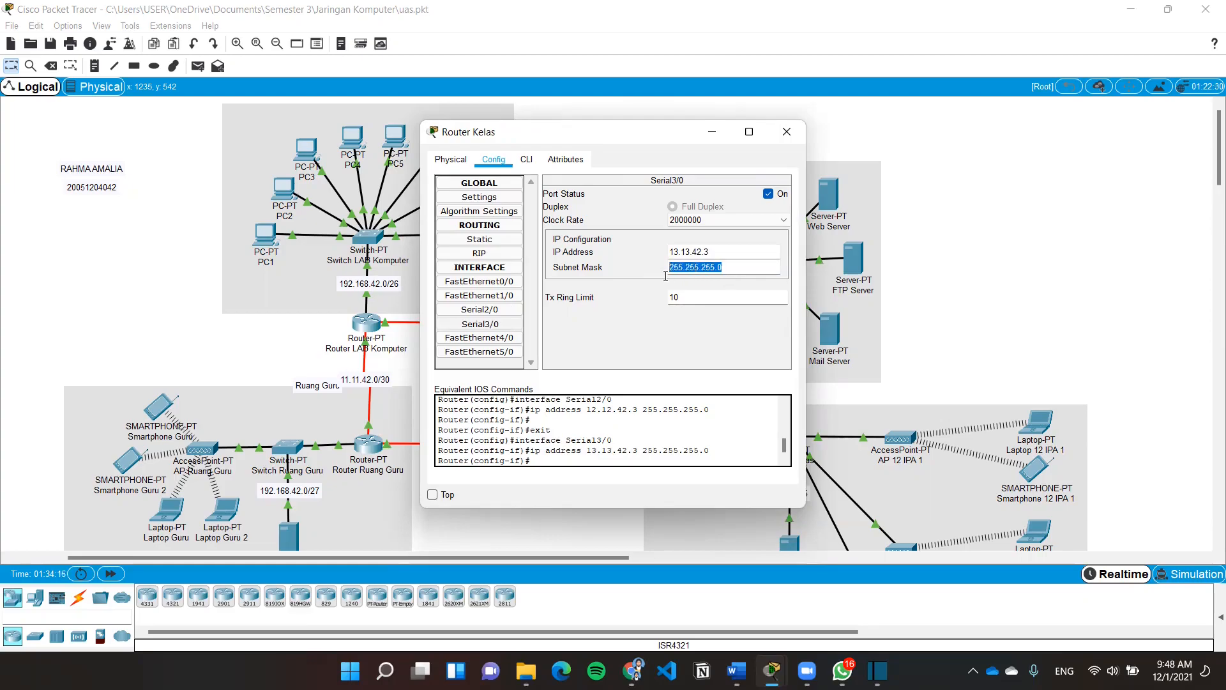
pyautogui.press('Return')
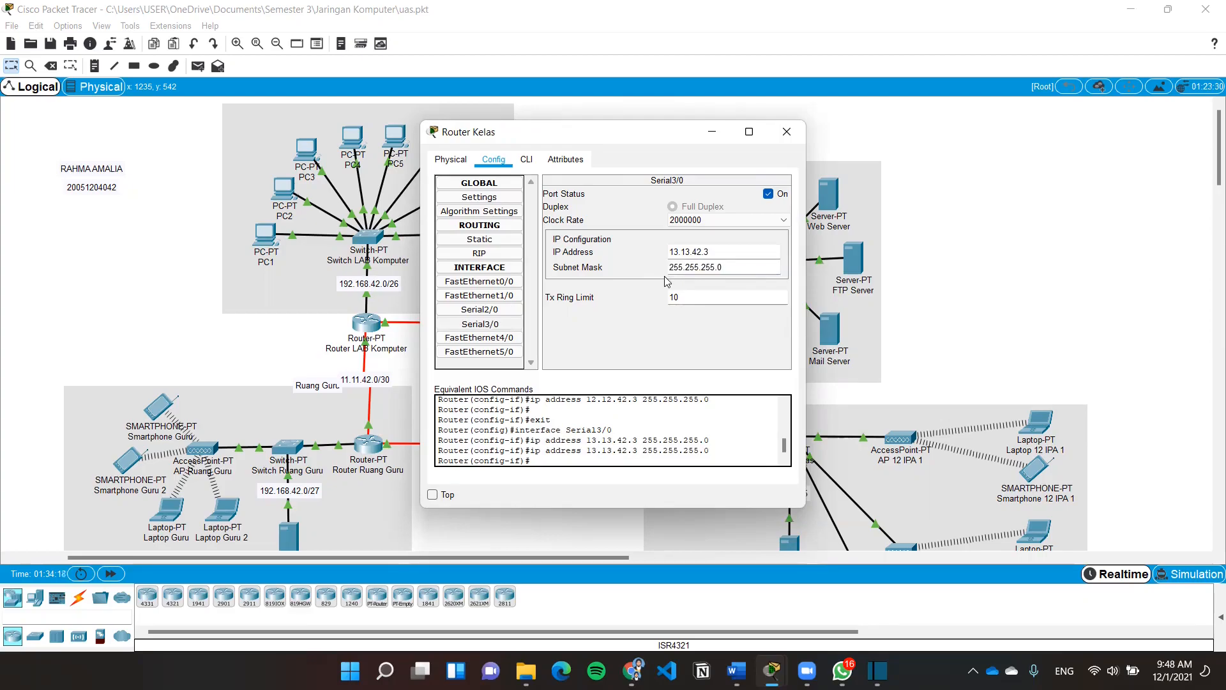
pyautogui.click(787, 132)
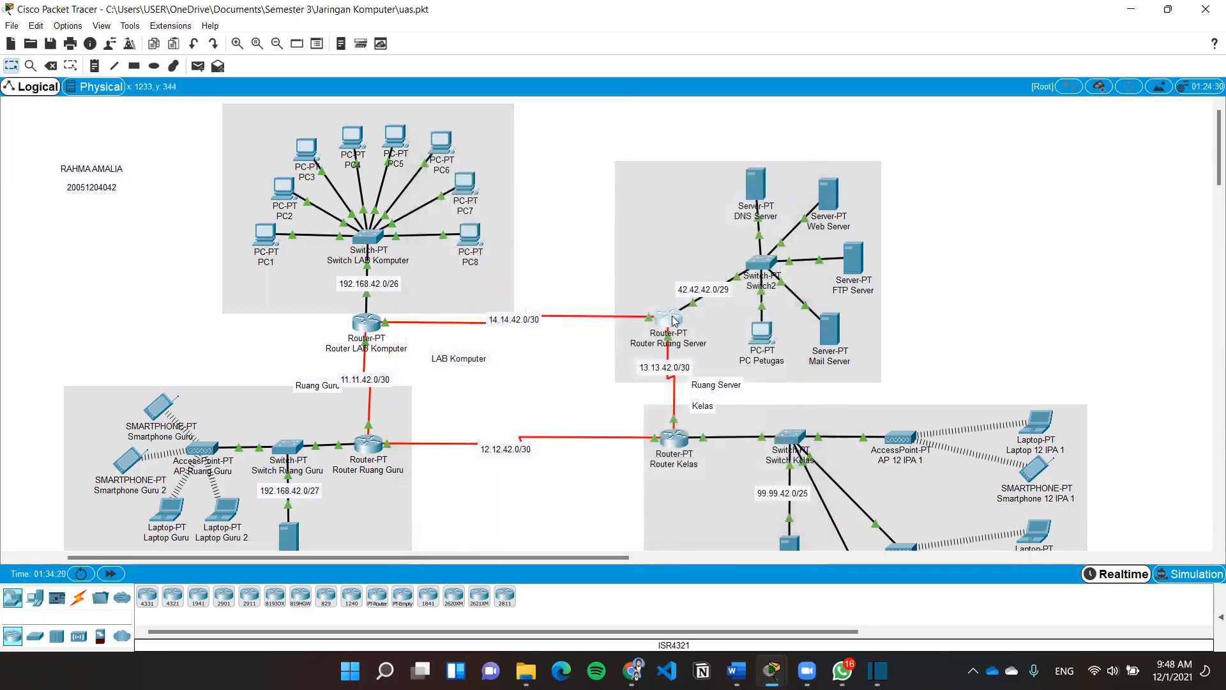
pyautogui.click(675, 320)
# Check FastEthernet0/0 and Serial2/0 (13.13.42.4), then re-apply Serial3/0 as 14.14.42.4/255.255.255.0
pyautogui.click(494, 159)
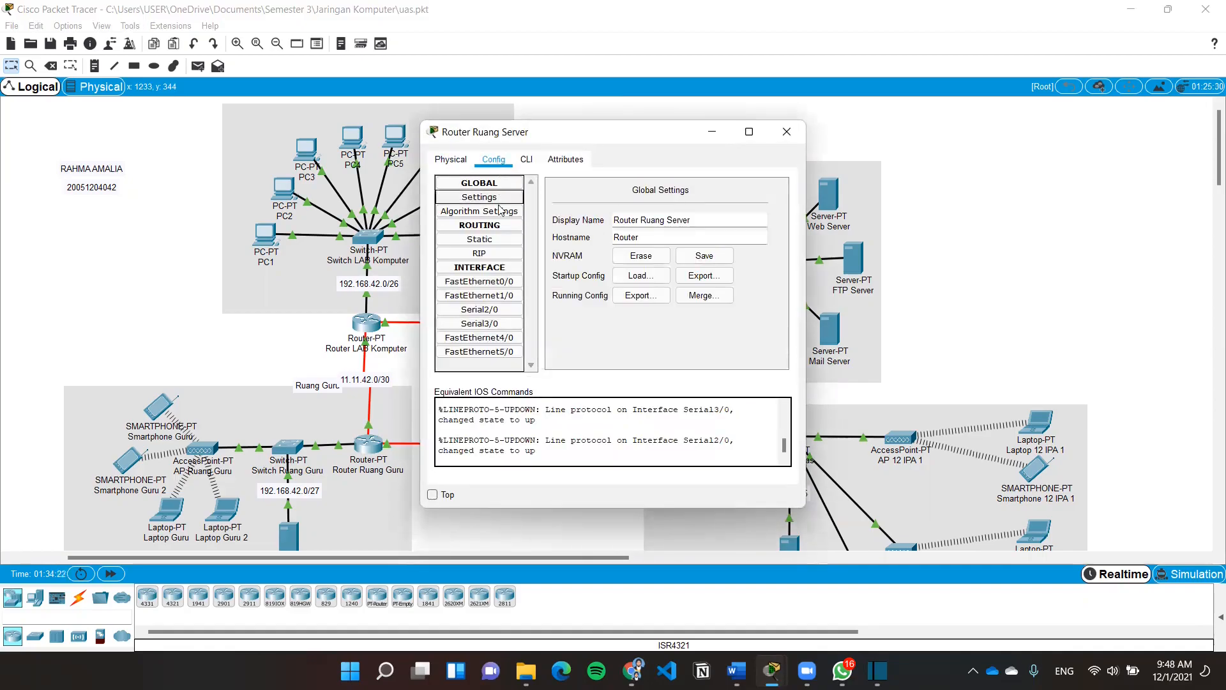
pyautogui.click(503, 282)
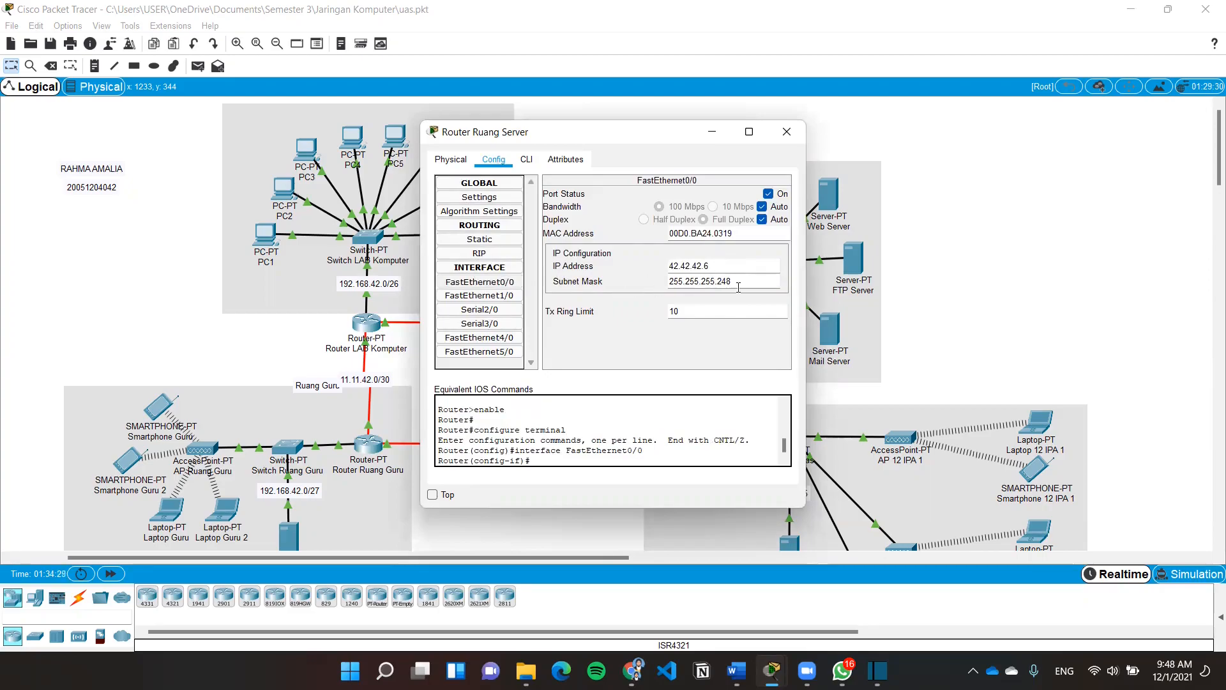
pyautogui.click(480, 310)
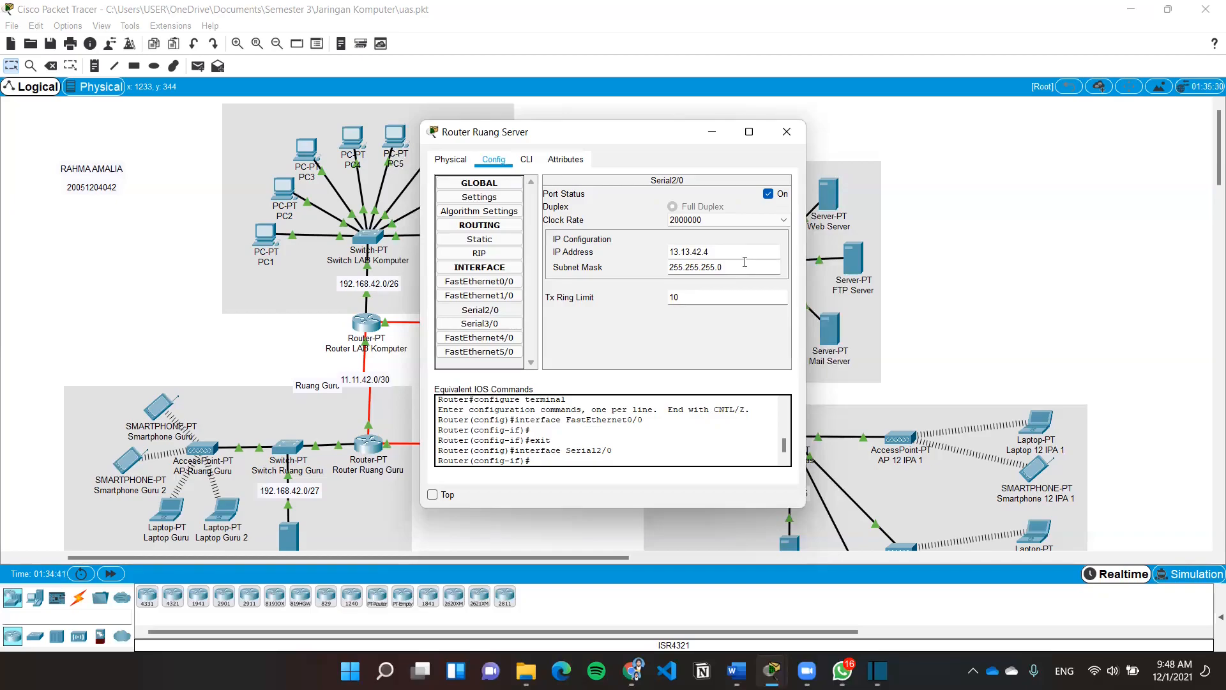
pyautogui.click(480, 323)
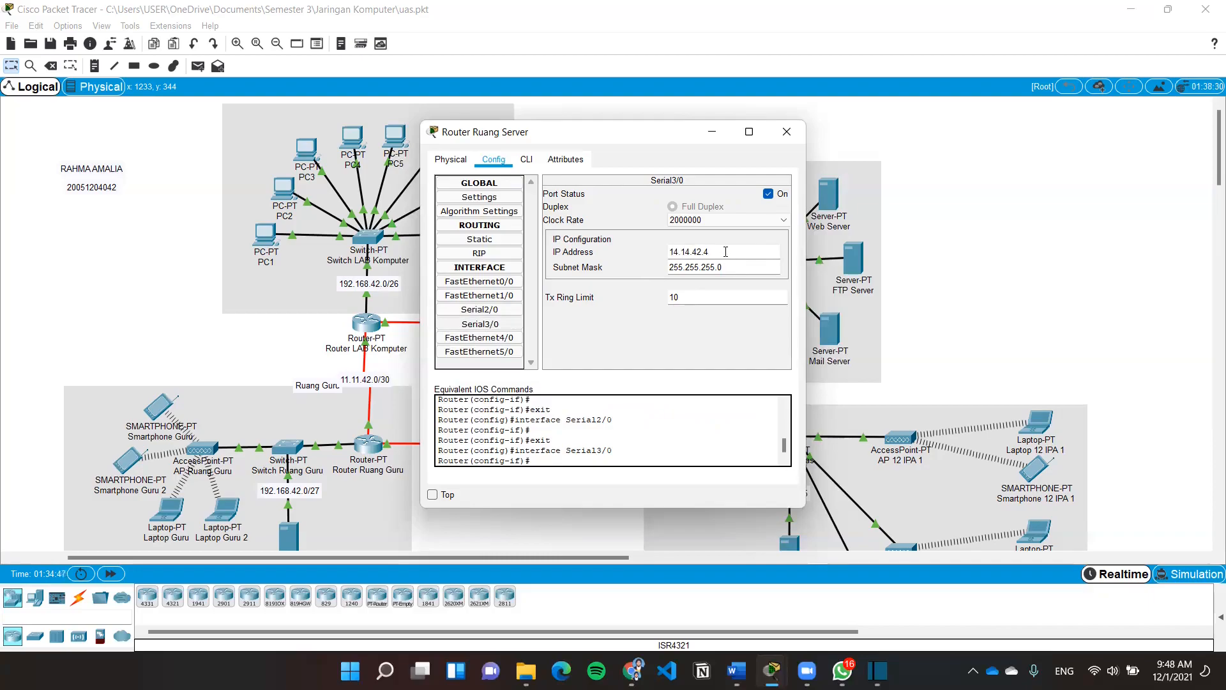
pyautogui.press('Return')
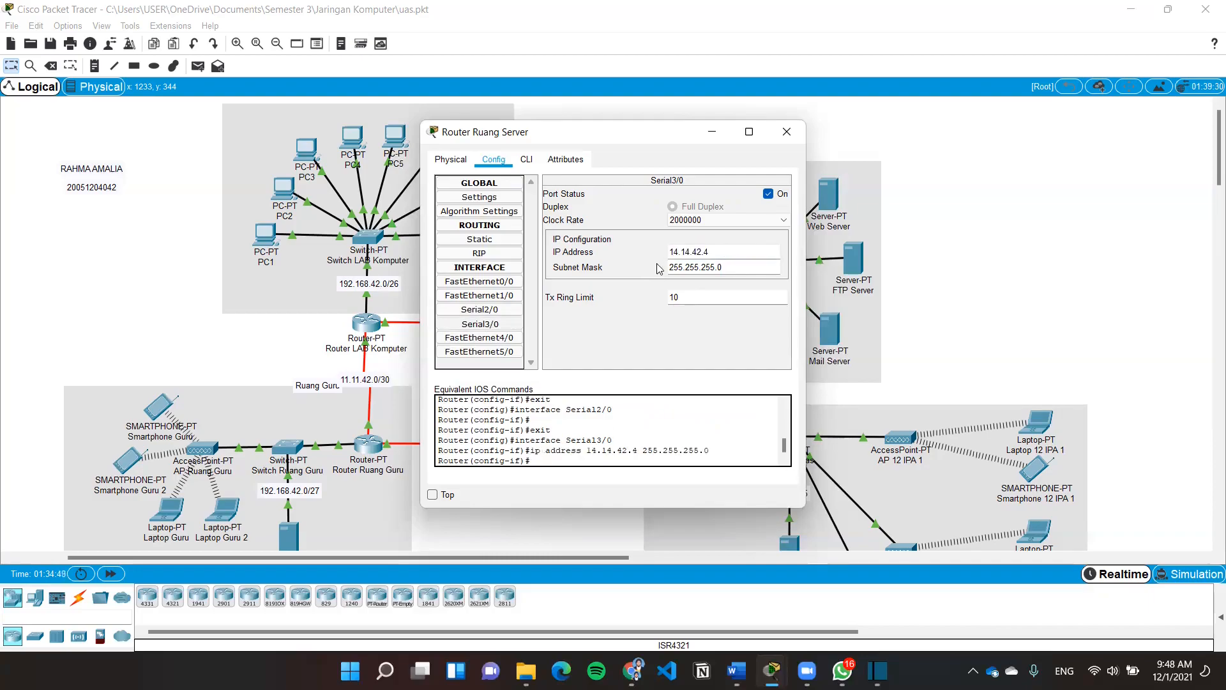
pyautogui.tripleClick(733, 269)
pyautogui.press('Return')
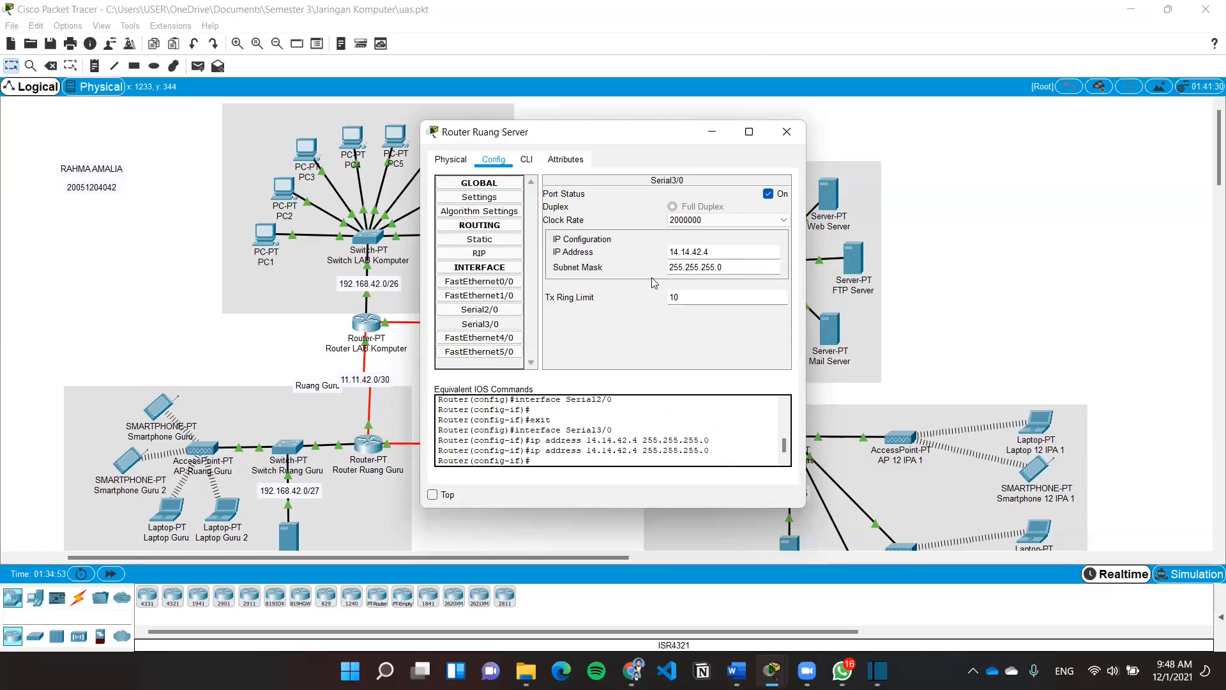
pyautogui.click(787, 131)
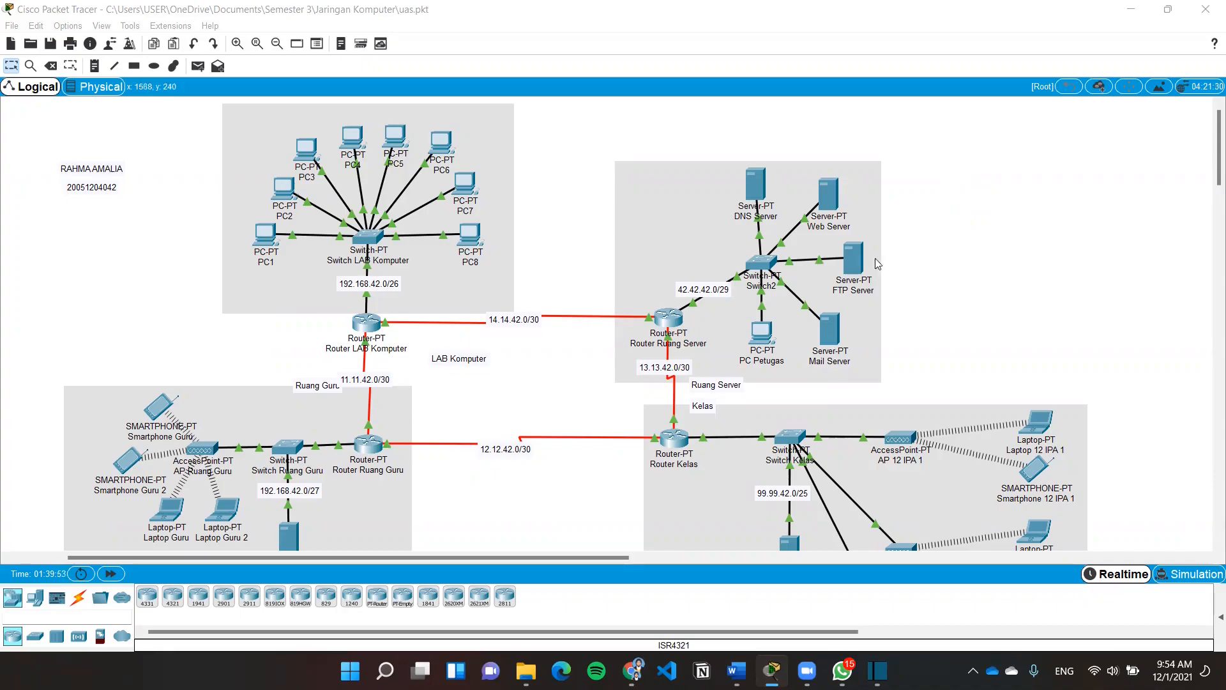
# Review Router LAB Komputer's RIP routing settings
pyautogui.click(374, 327)
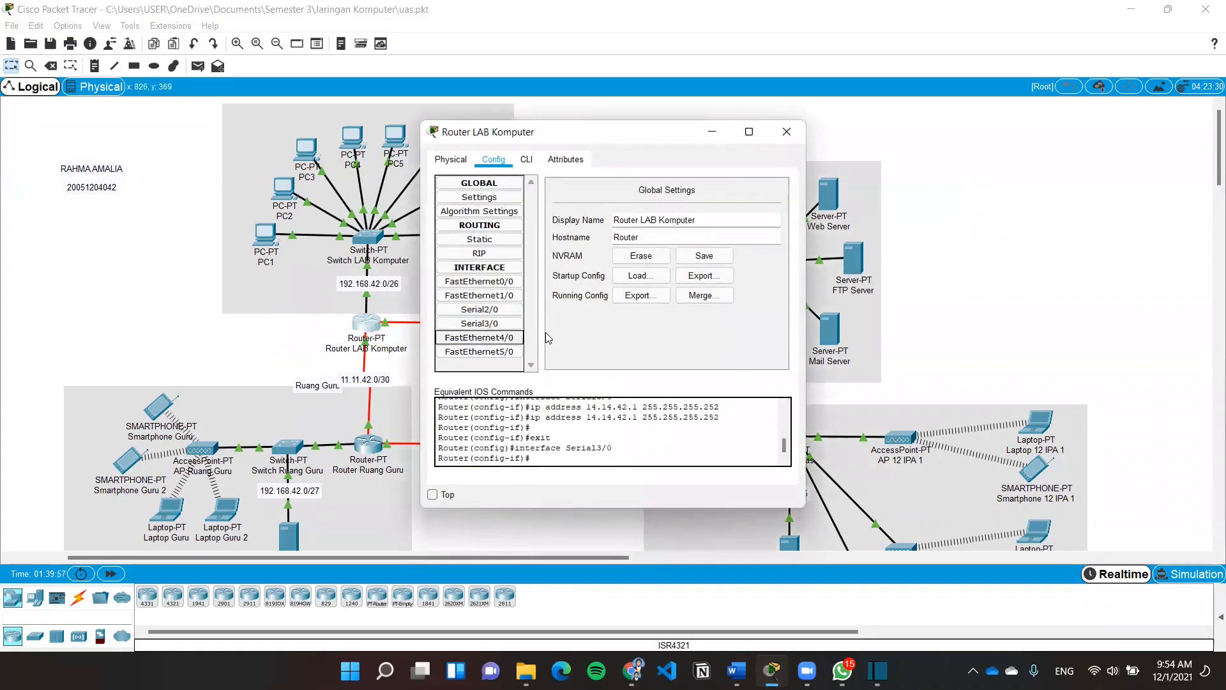
pyautogui.click(479, 253)
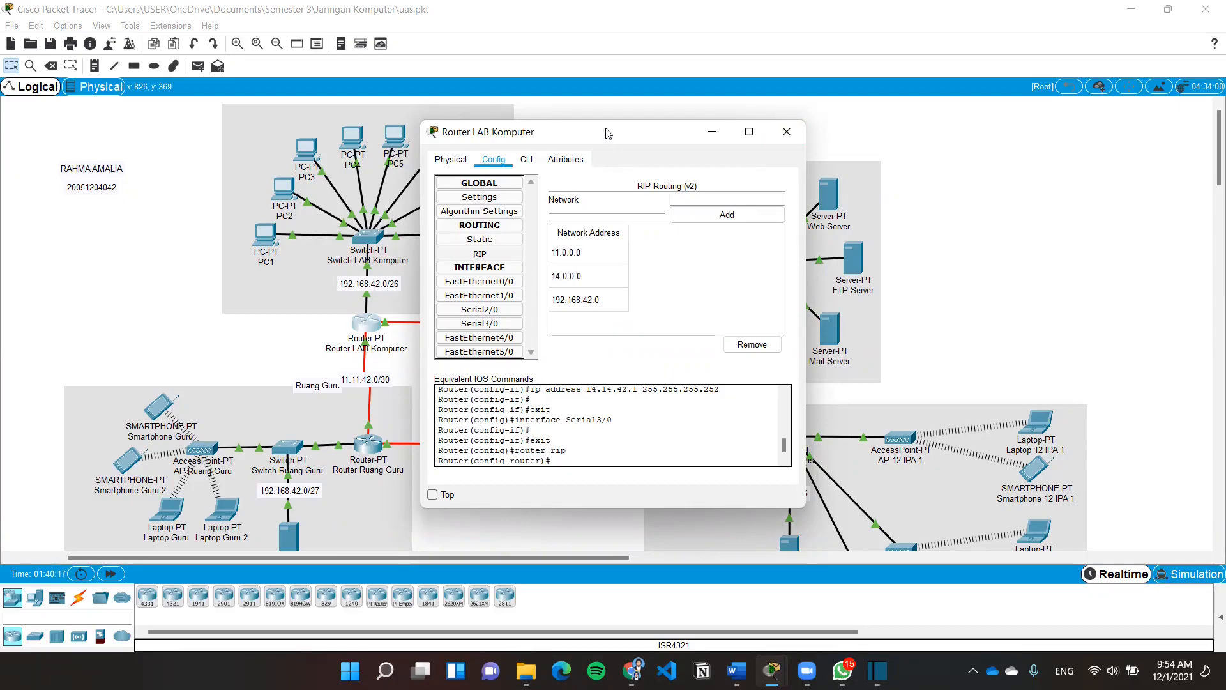
pyautogui.moveTo(606, 133); pyautogui.dragTo(615, 121)
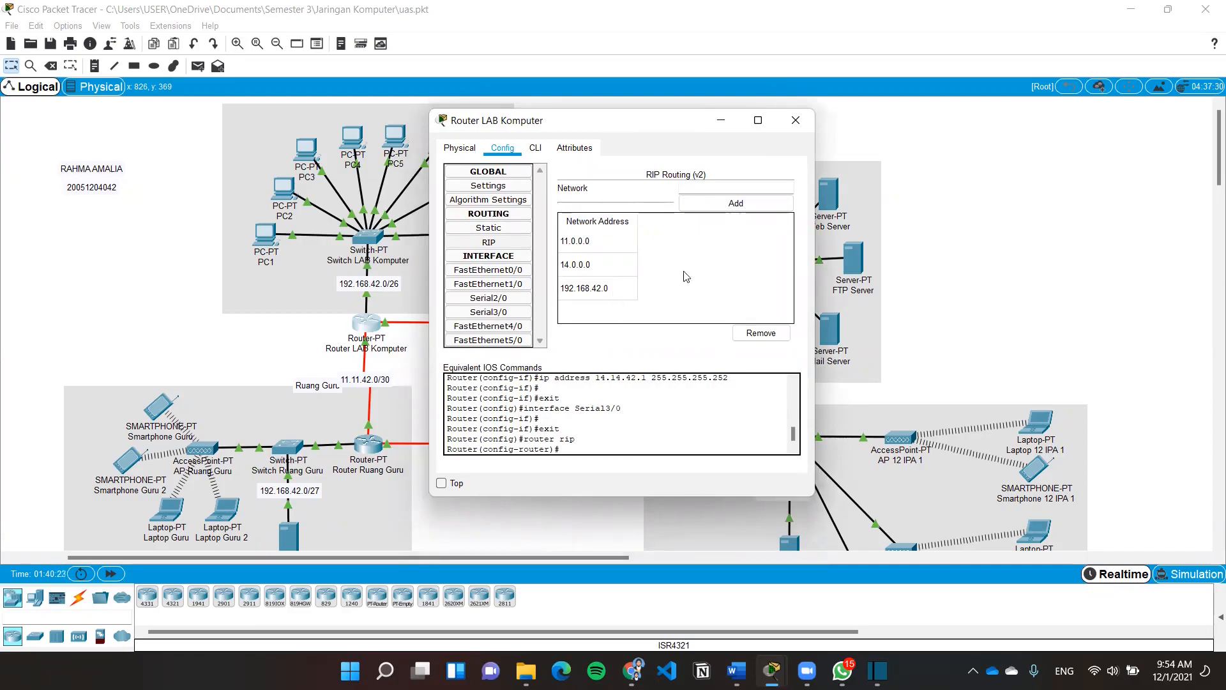
# Show Router Ruang Guru's RIP v2 networks and select the 192.168.42.0 entry
pyautogui.click(797, 121)
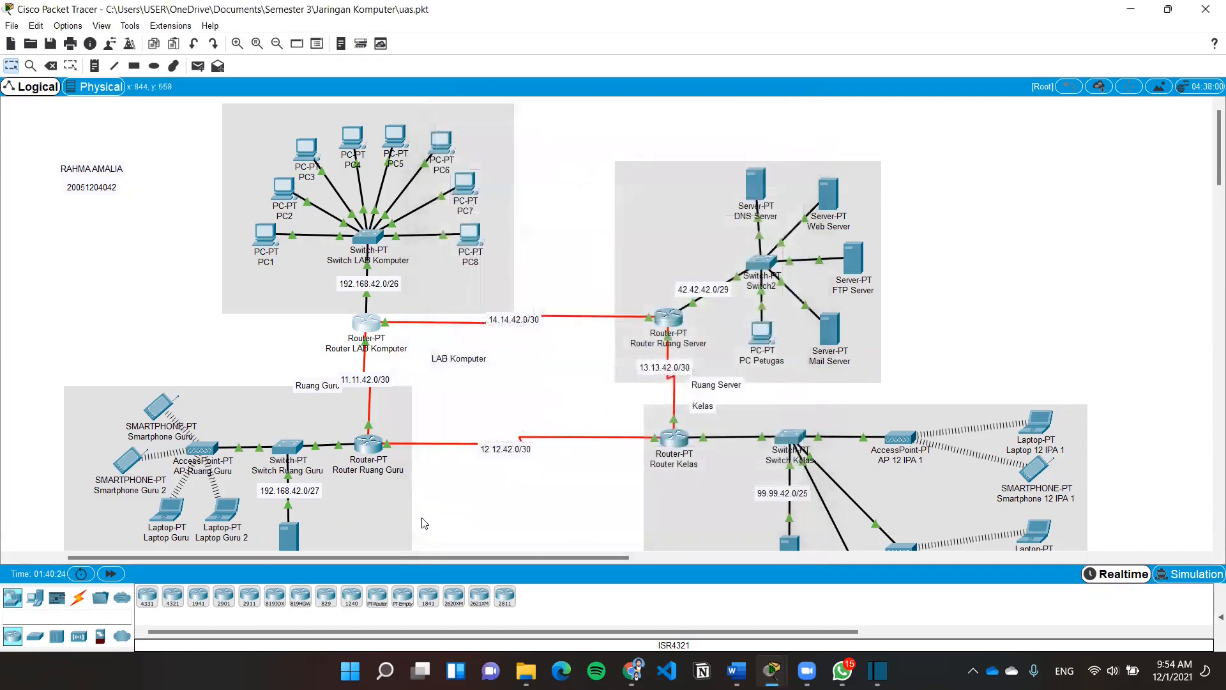
pyautogui.click(370, 447)
pyautogui.click(503, 255)
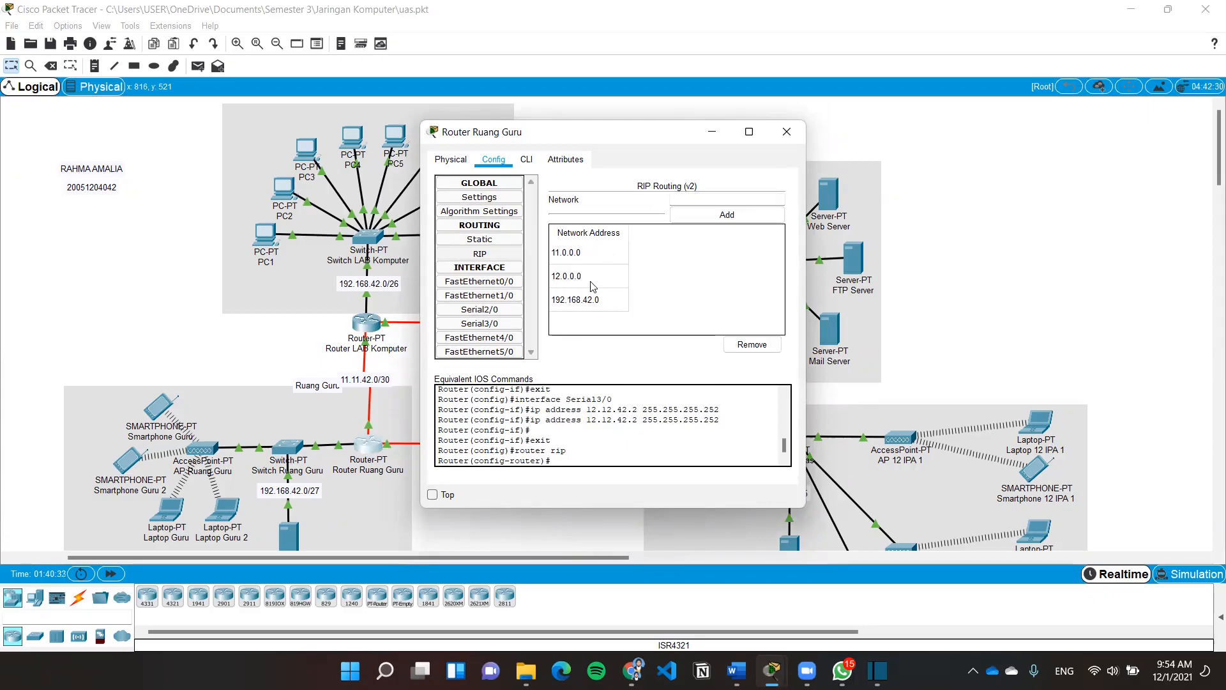
pyautogui.click(564, 308)
# Check Router Kelas's RIP network list
pyautogui.click(787, 131)
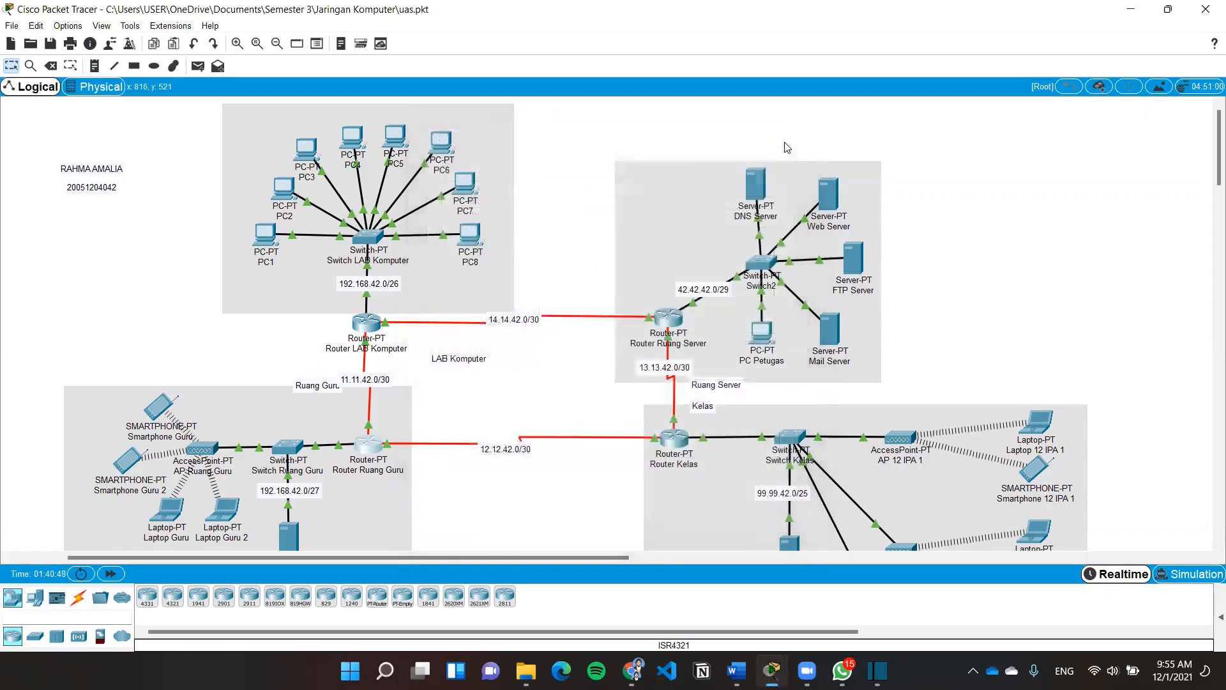
pyautogui.click(688, 439)
pyautogui.click(480, 254)
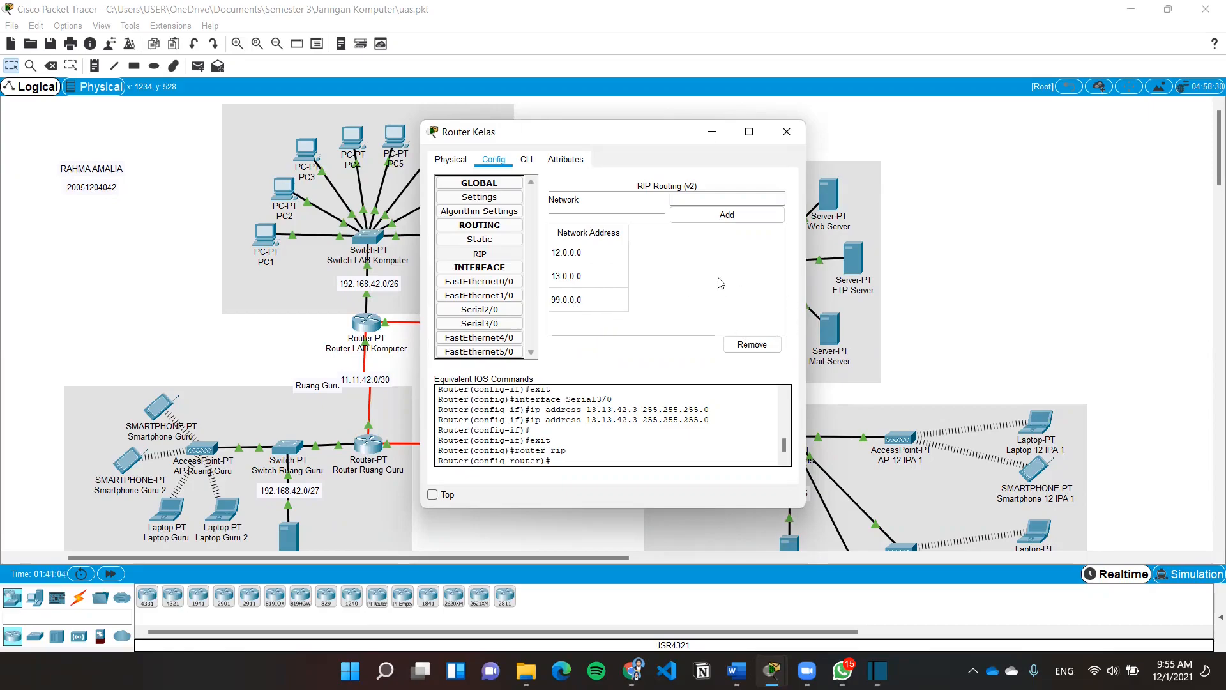
pyautogui.click(787, 131)
# Check Router Ruang Server's RIP v2 networks 13.0.0.0, 14.0.0.0 and 42.0.0.0
pyautogui.click(668, 315)
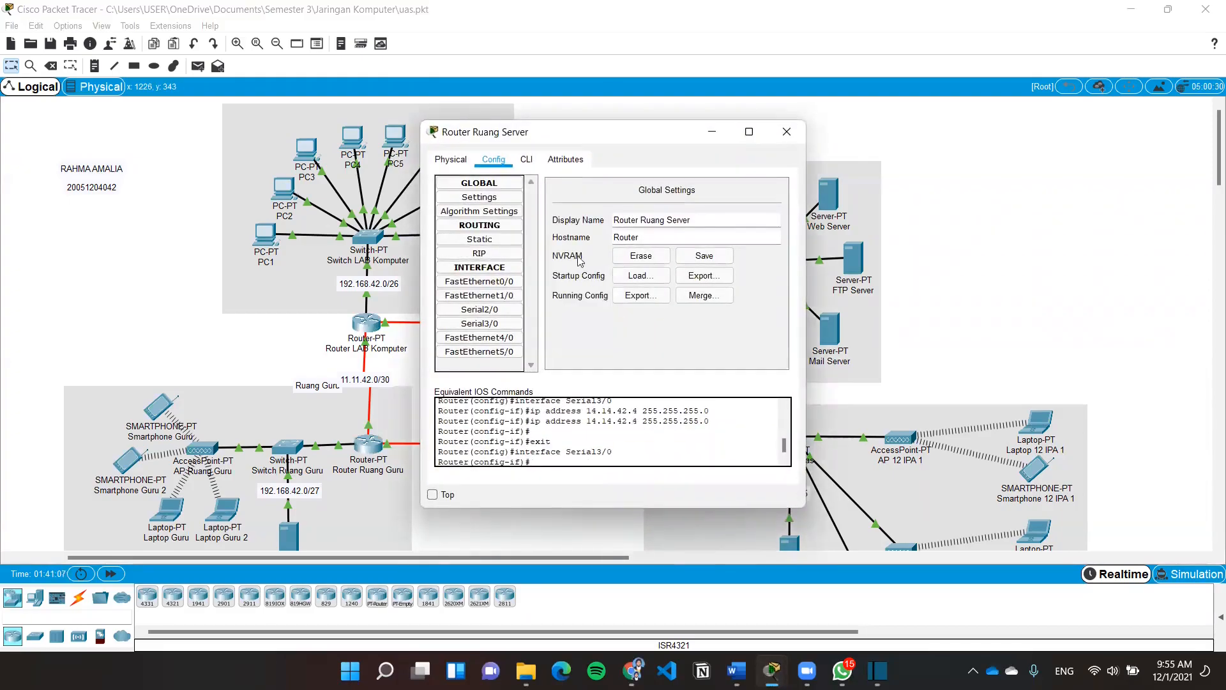
pyautogui.click(511, 254)
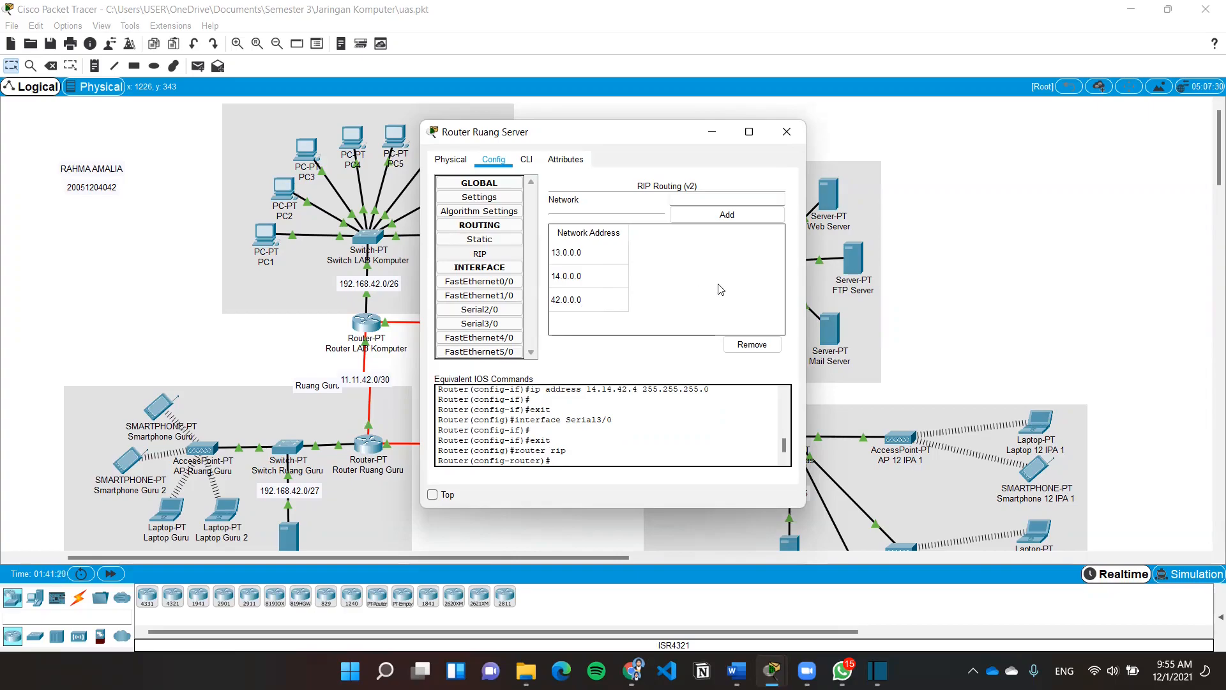
pyautogui.click(786, 134)
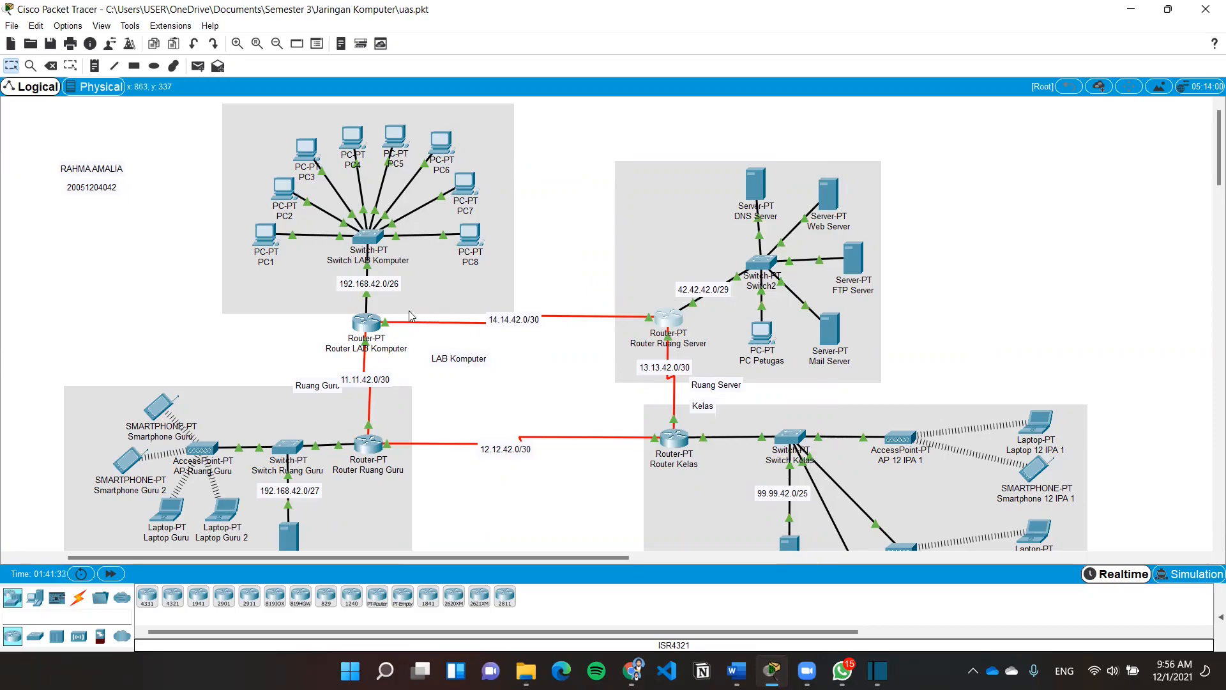
# In Router LAB Komputer's CLI, enter 'no auto-summary' and 'version 2' for RIP
pyautogui.click(366, 322)
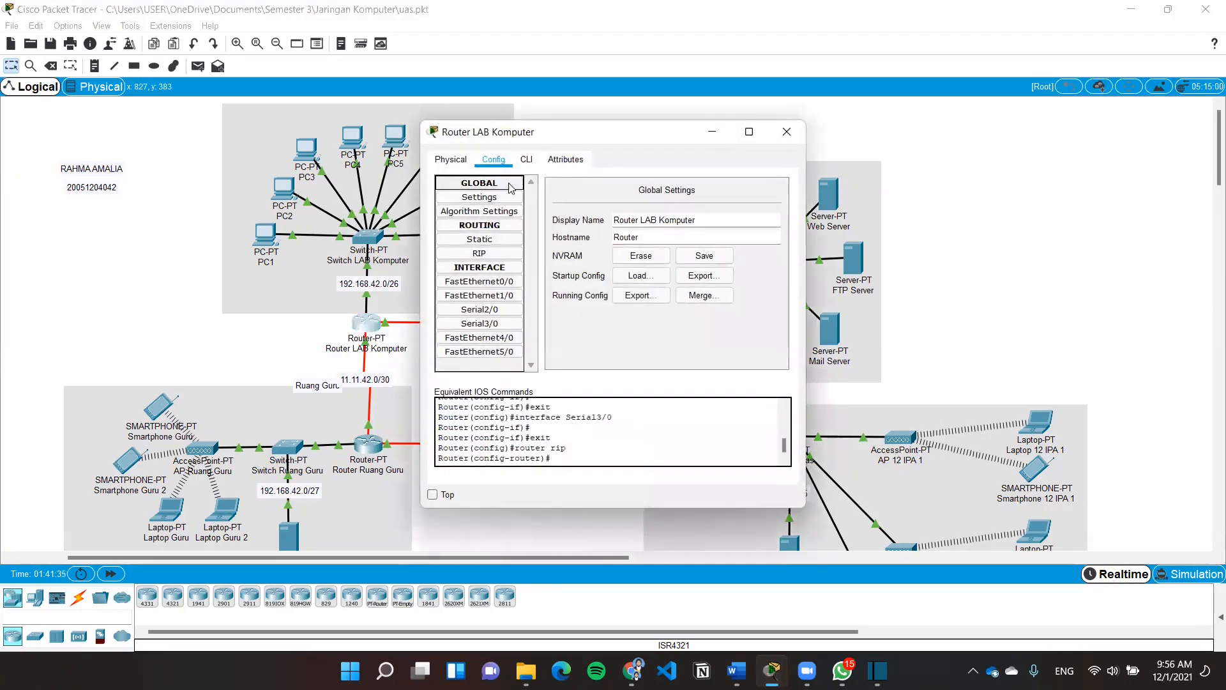
pyautogui.click(526, 160)
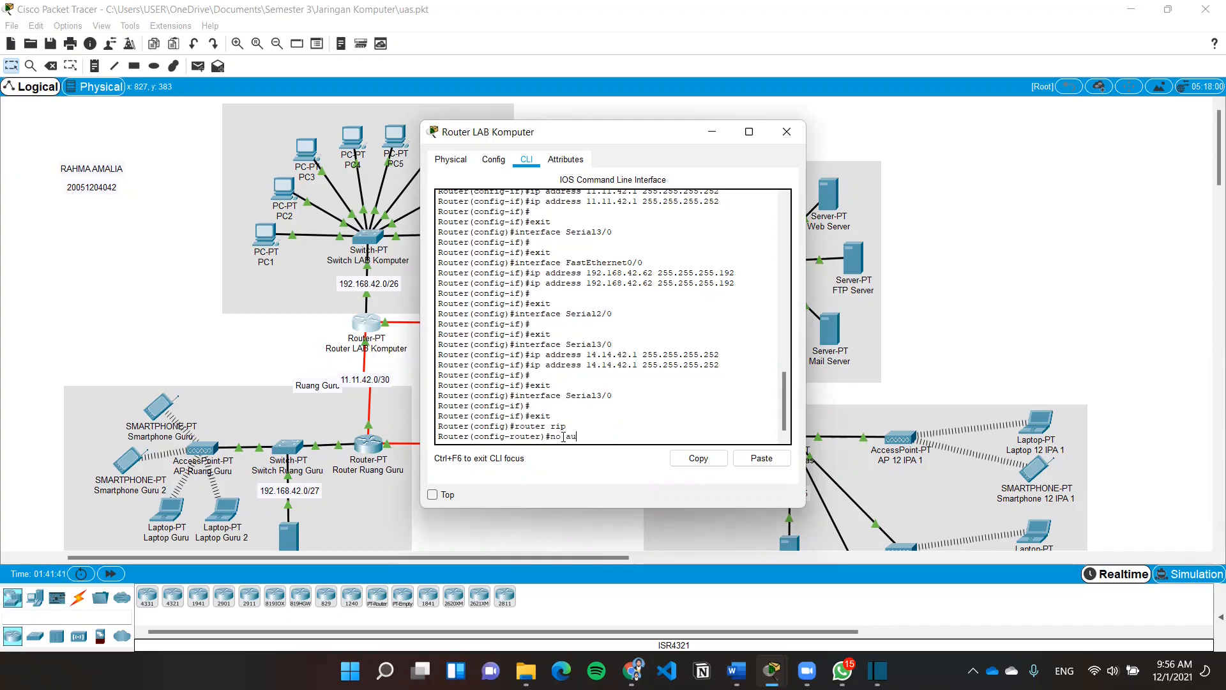
pyautogui.write('mary')
pyautogui.press('Return')
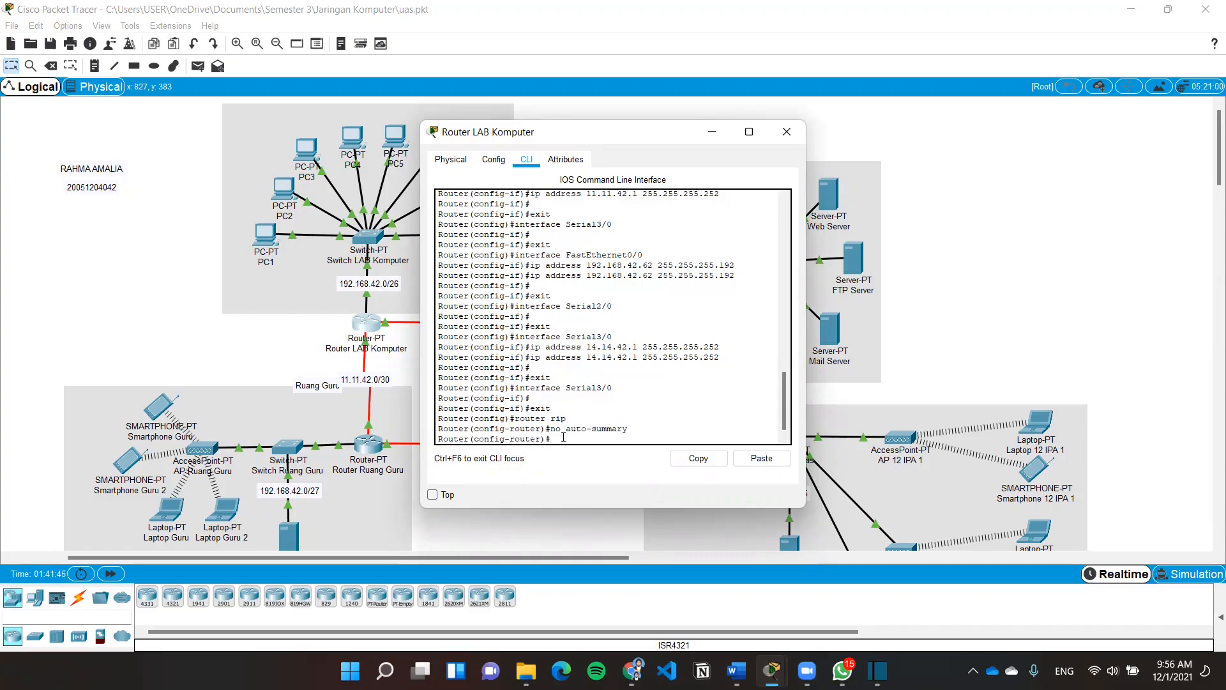
pyautogui.write('vsion 2')
pyautogui.press('Return')
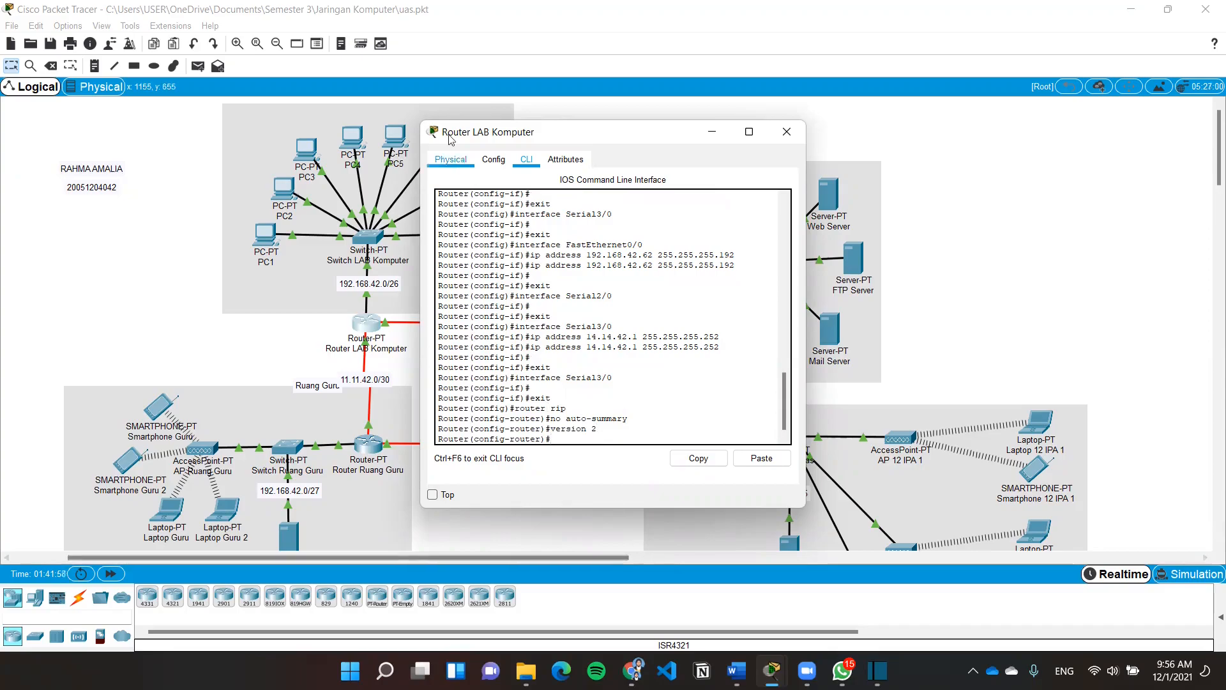
# Confirm the RIP v2 list shows 11.0.0.0, 14.0.0.0 and 192.168.42.0, then close the router
pyautogui.click(493, 163)
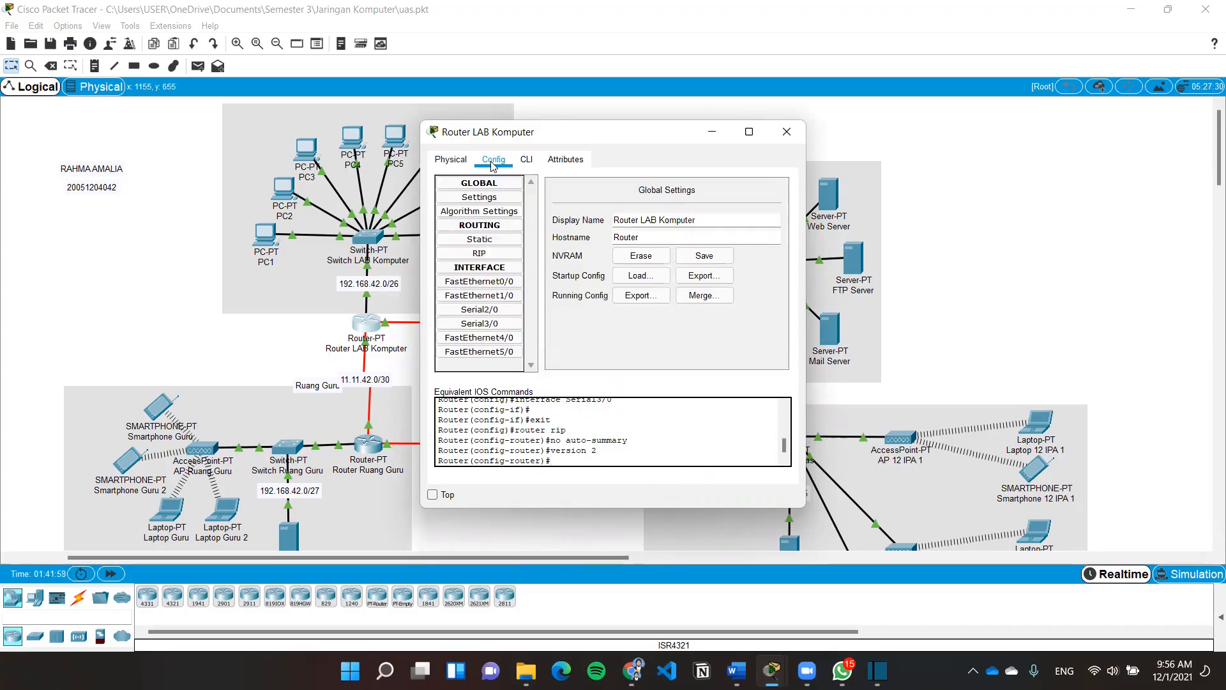
pyautogui.click(480, 253)
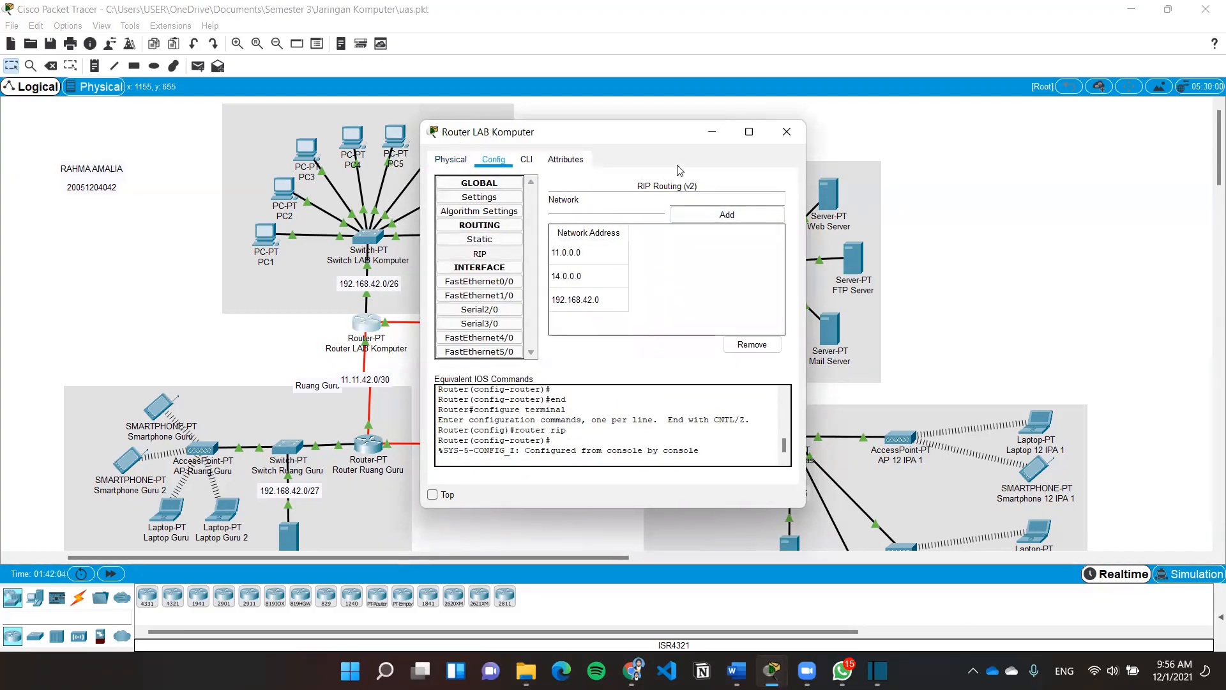
pyautogui.click(787, 131)
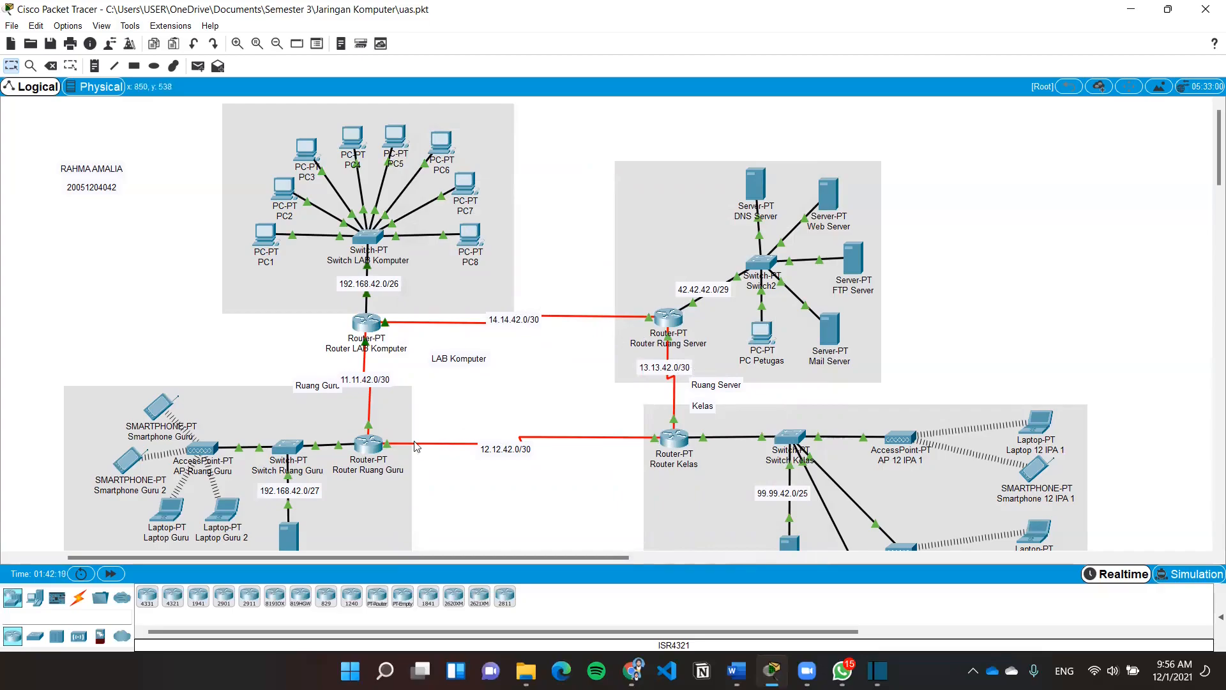
# Recheck the RIP v2 networks on Router Ruang Guru and Router Kelas
pyautogui.click(368, 445)
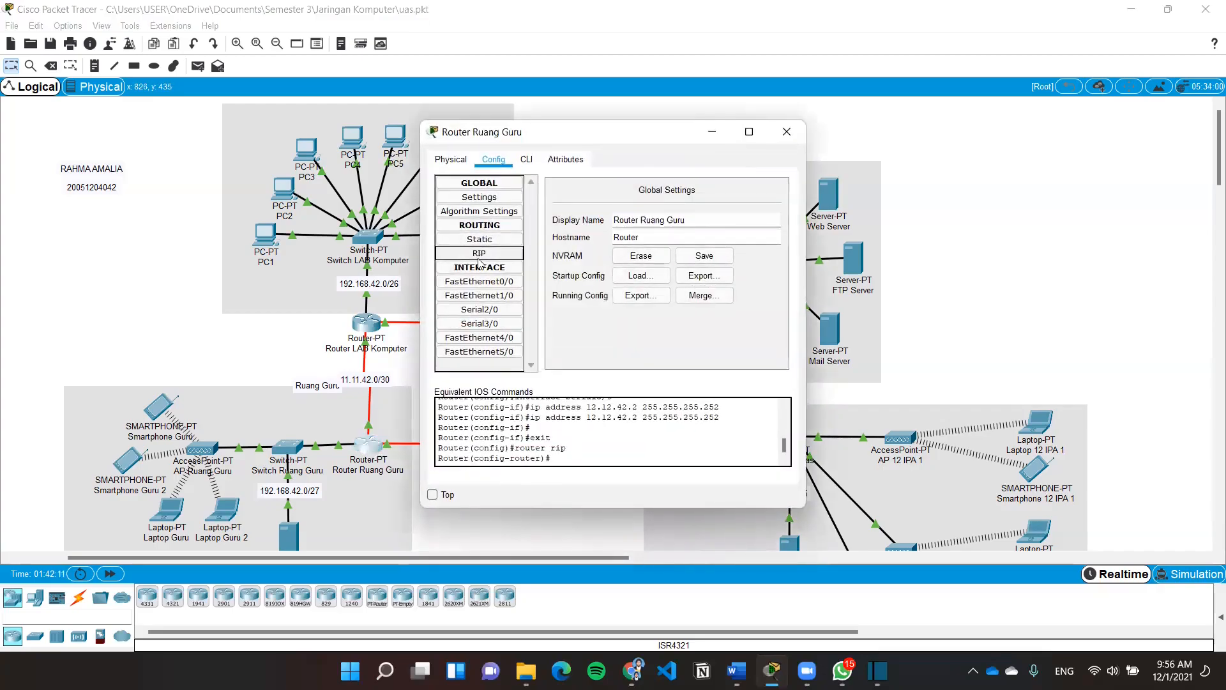
pyautogui.click(479, 254)
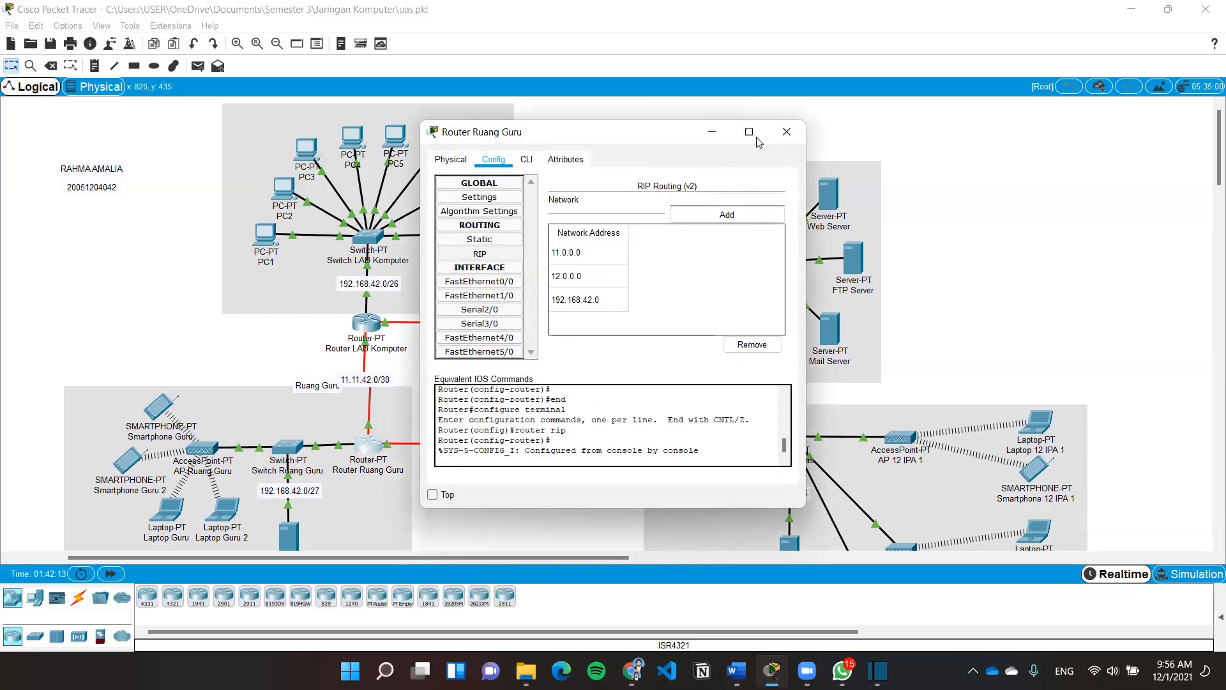
pyautogui.click(786, 131)
pyautogui.click(675, 439)
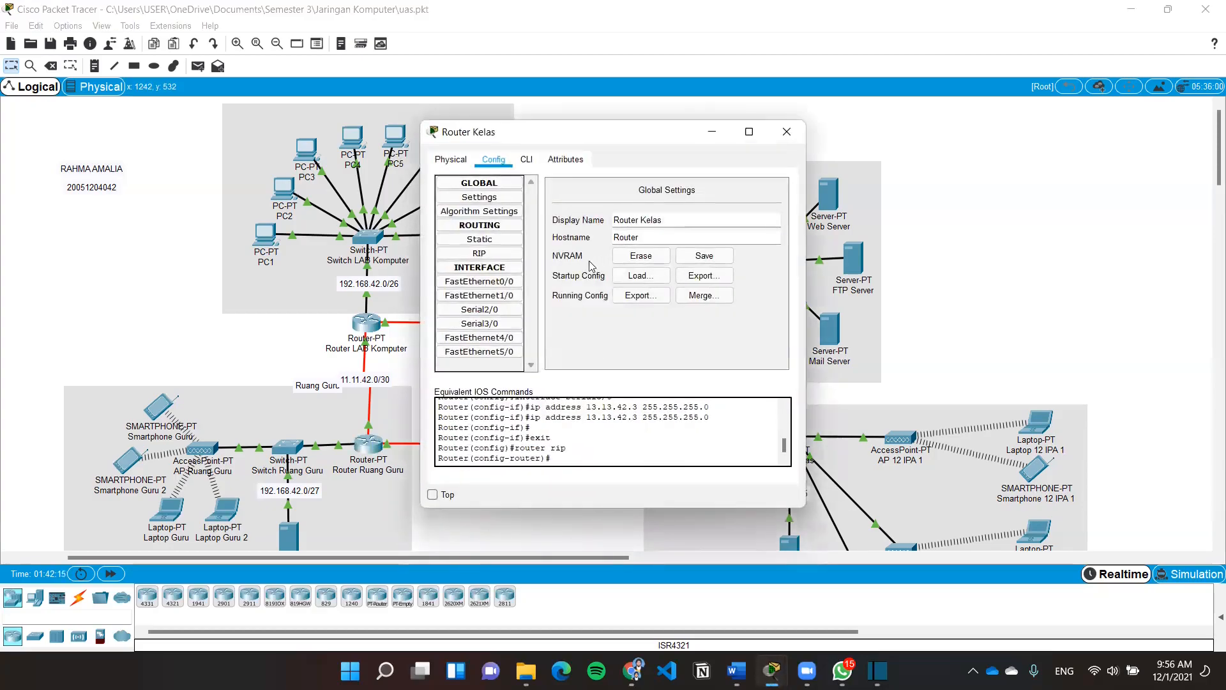
pyautogui.click(498, 259)
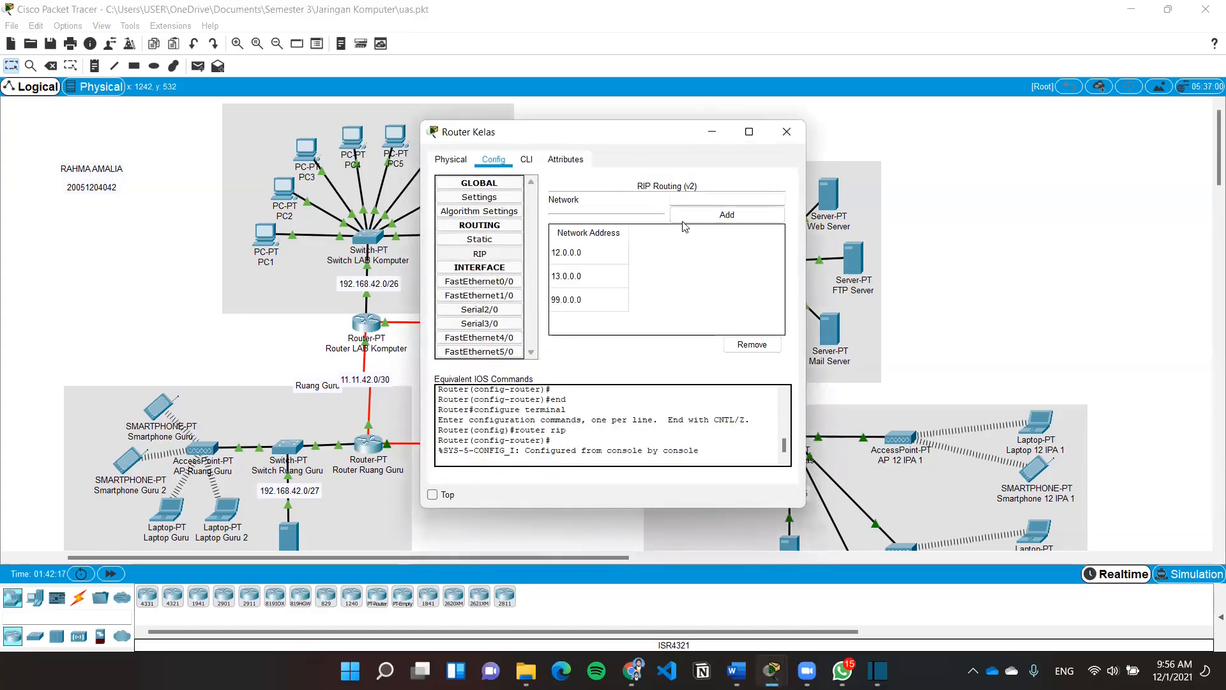
pyautogui.click(778, 132)
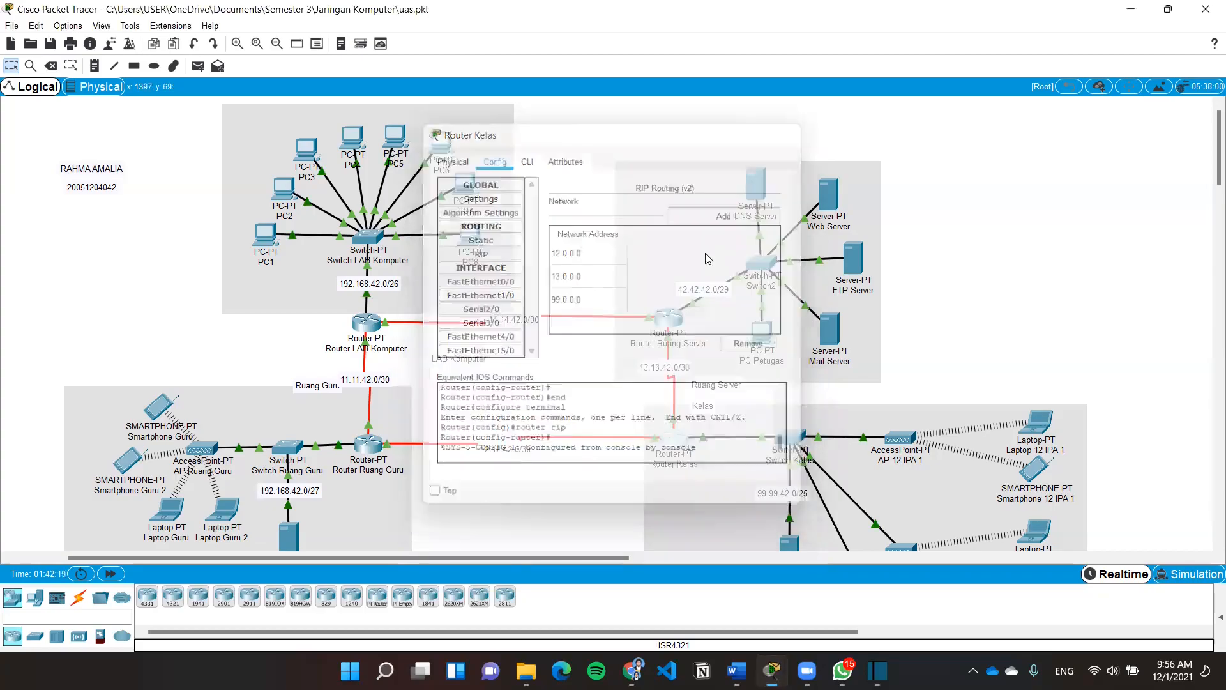
# Recheck Router Ruang Server's RIP v2 networks and reopen Router LAB Komputer's configuration
pyautogui.click(688, 303)
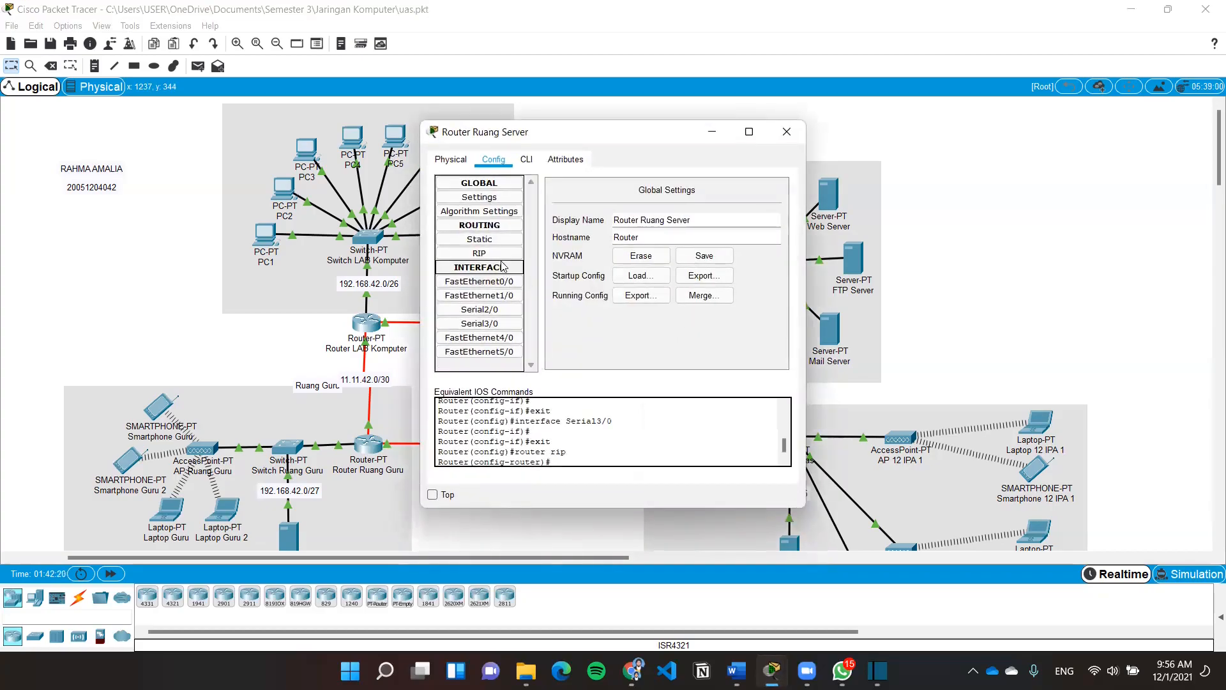
pyautogui.click(505, 254)
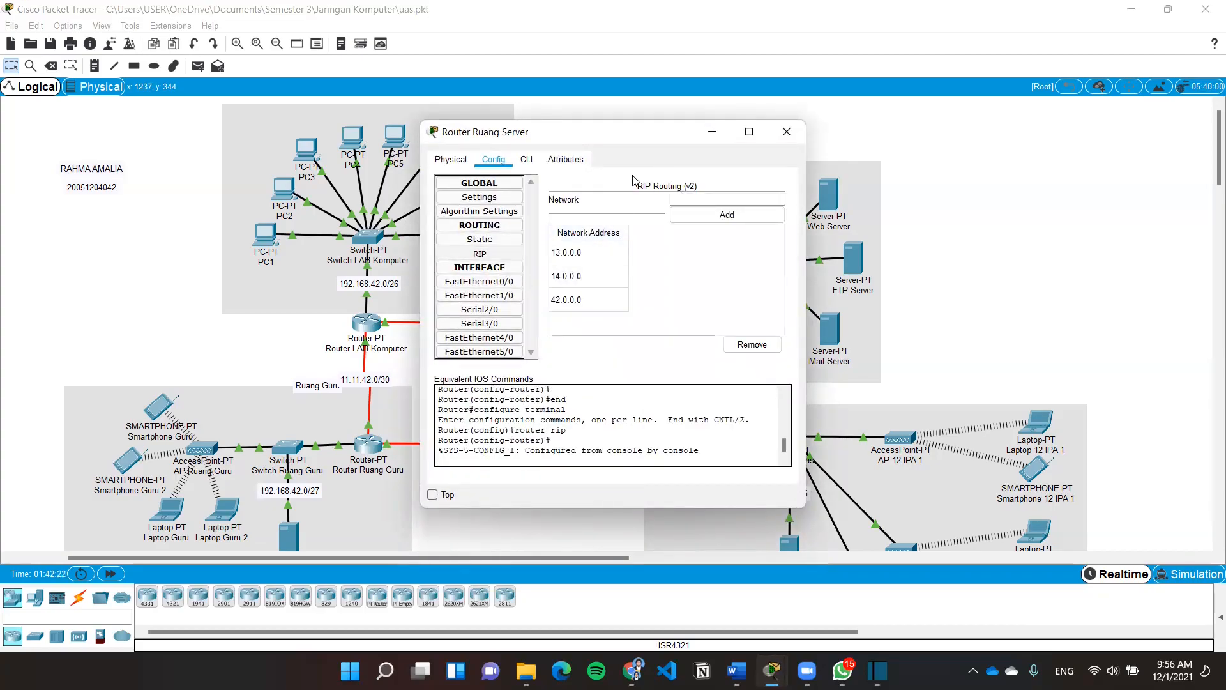
pyautogui.click(786, 131)
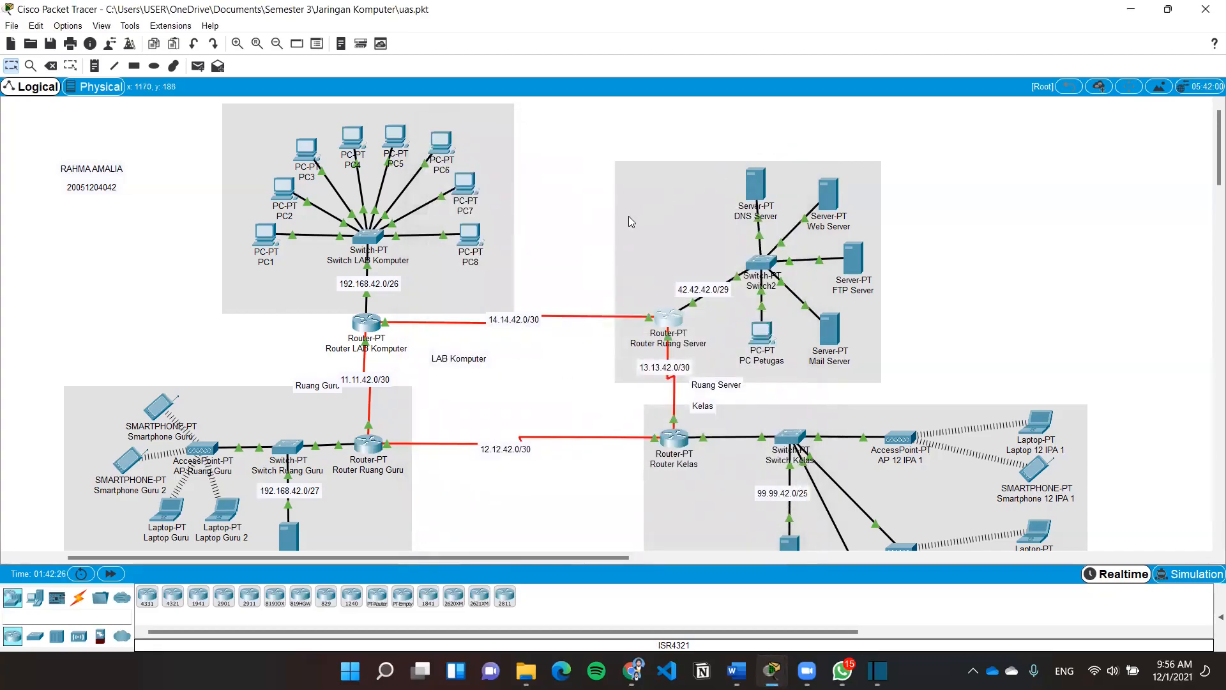
pyautogui.click(374, 323)
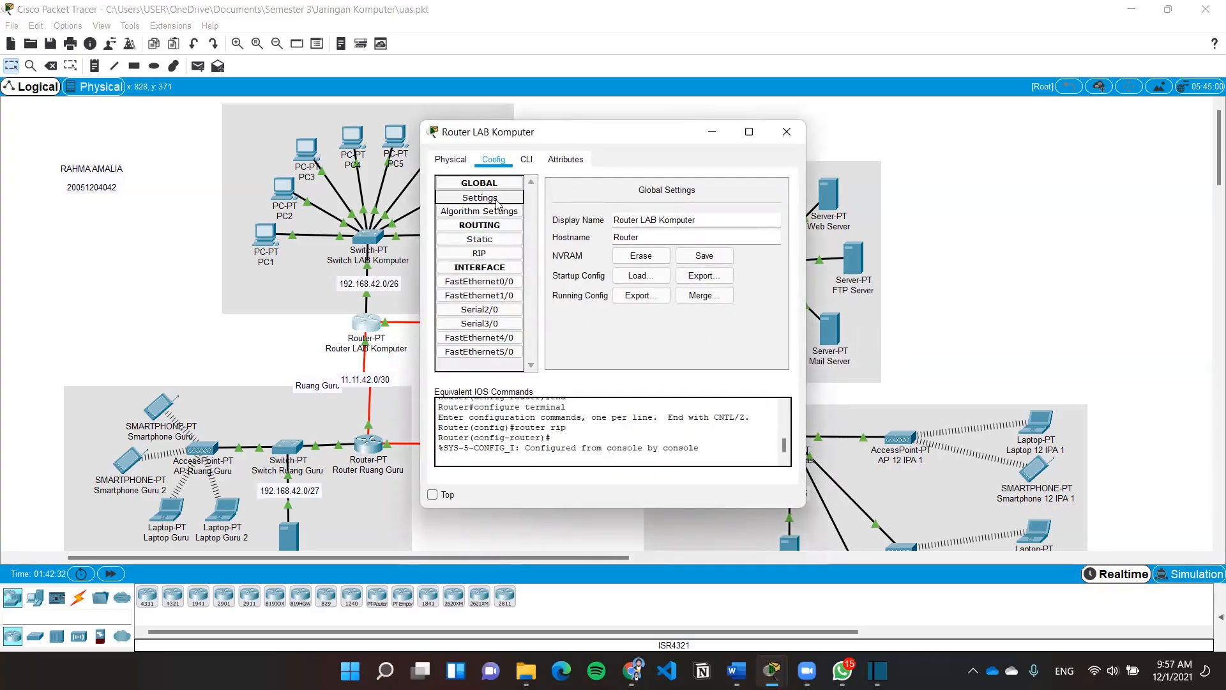
# Save Router LAB Komputer's and Router Ruang Guru's running configs to startup-config via NVRAM Save
pyautogui.click(705, 257)
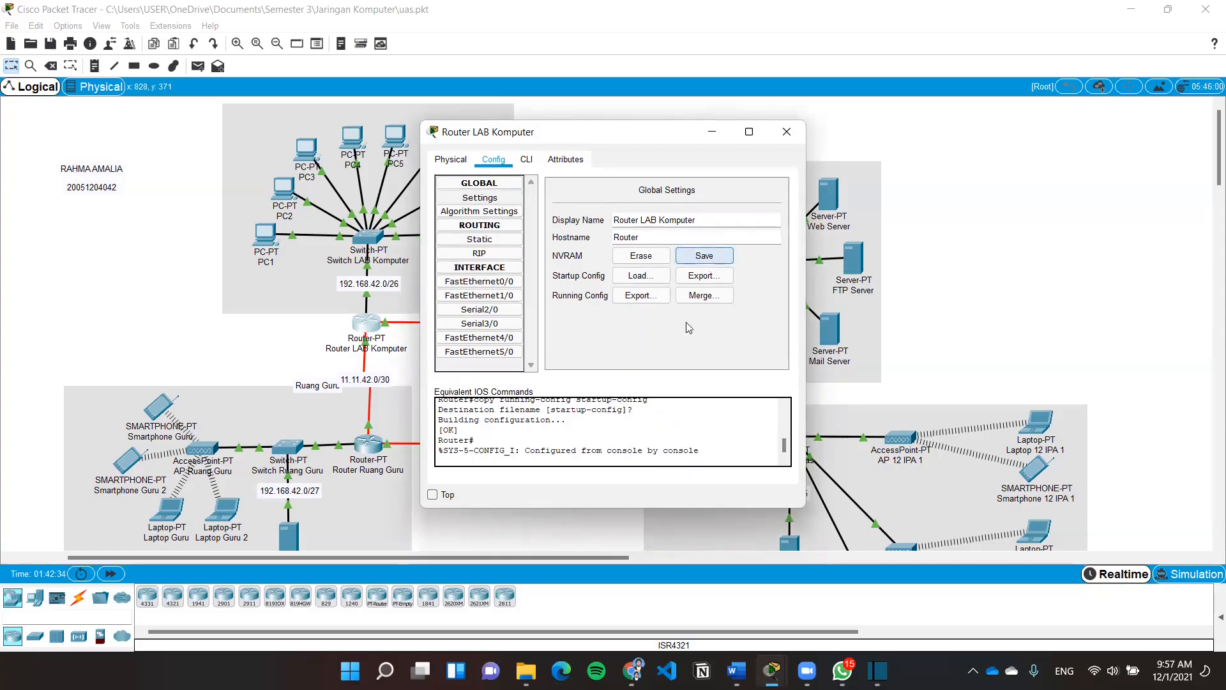
pyautogui.click(777, 141)
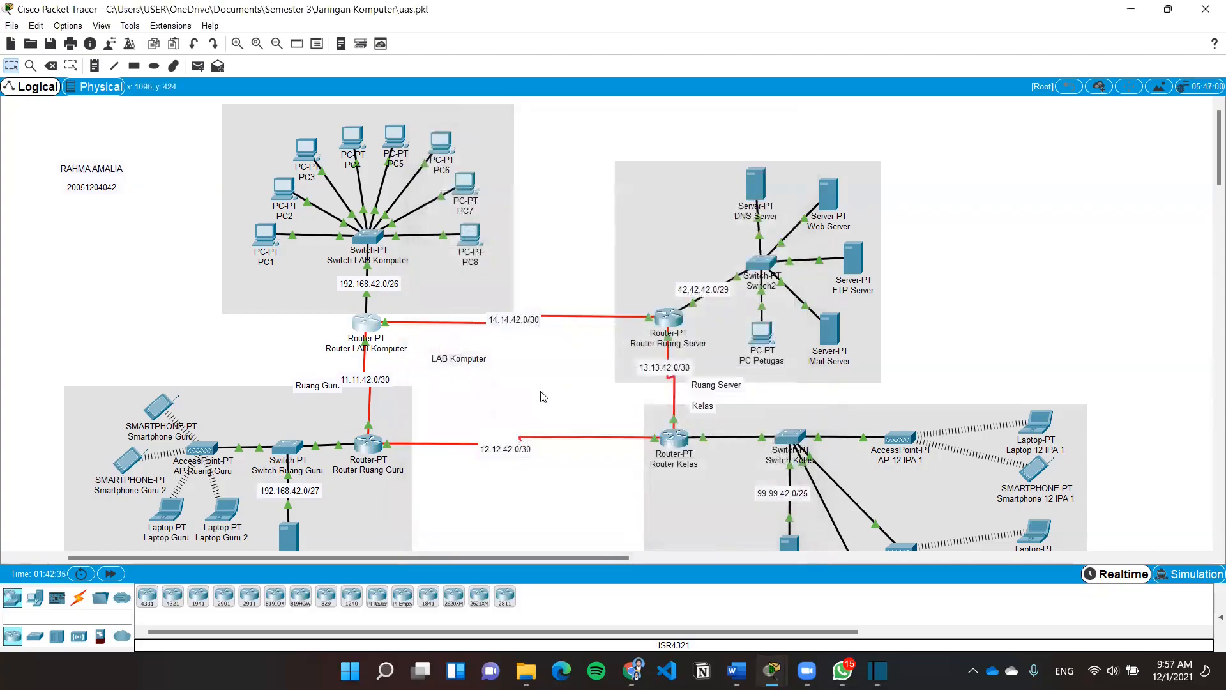
pyautogui.click(369, 443)
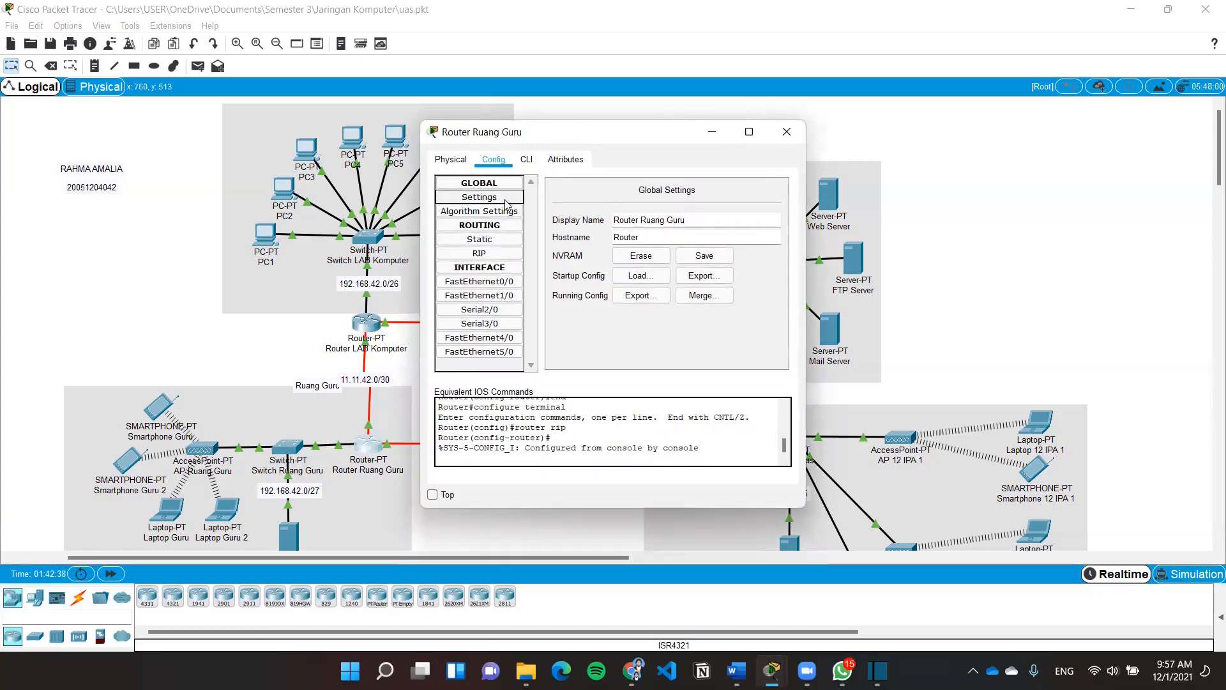
pyautogui.click(704, 255)
pyautogui.click(783, 142)
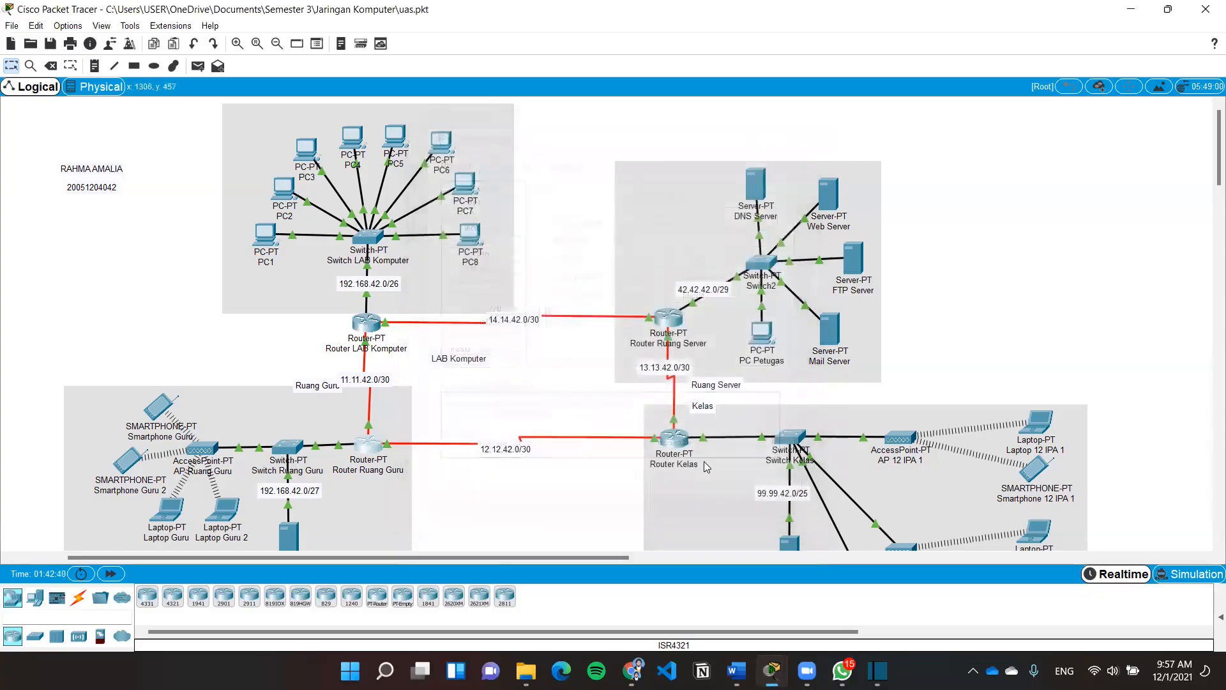
# Save Router Kelas's and Router Ruang Server's running configs to NVRAM
pyautogui.click(674, 440)
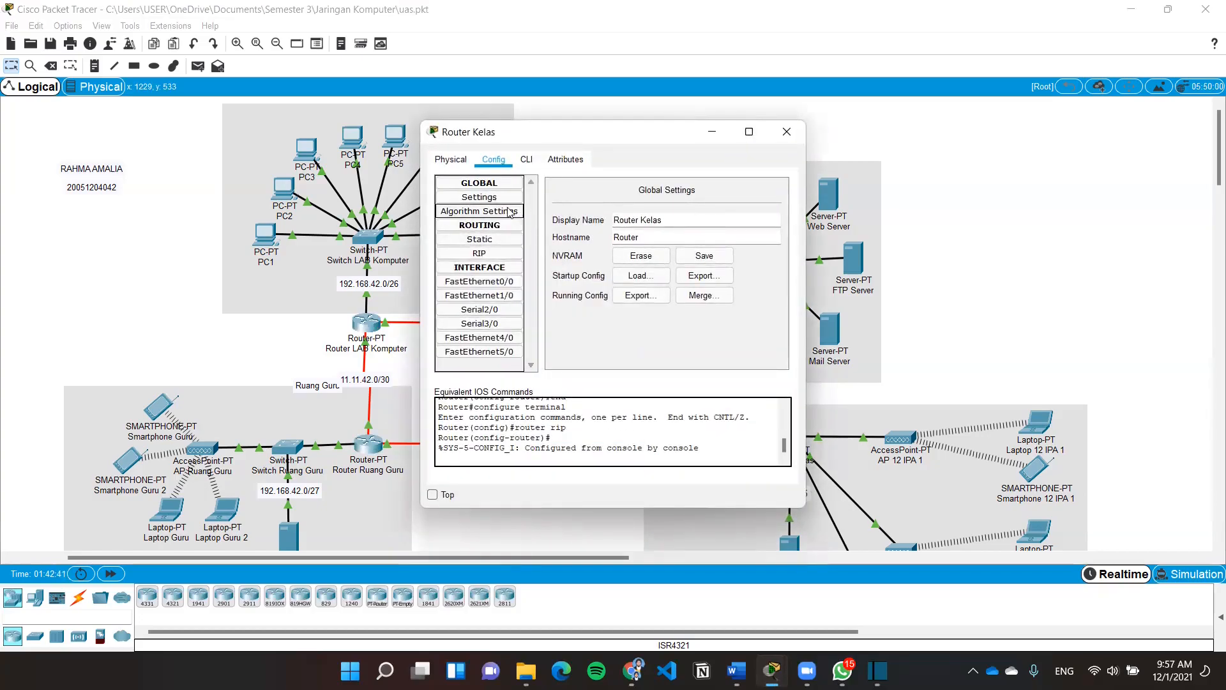
pyautogui.click(704, 256)
pyautogui.click(786, 132)
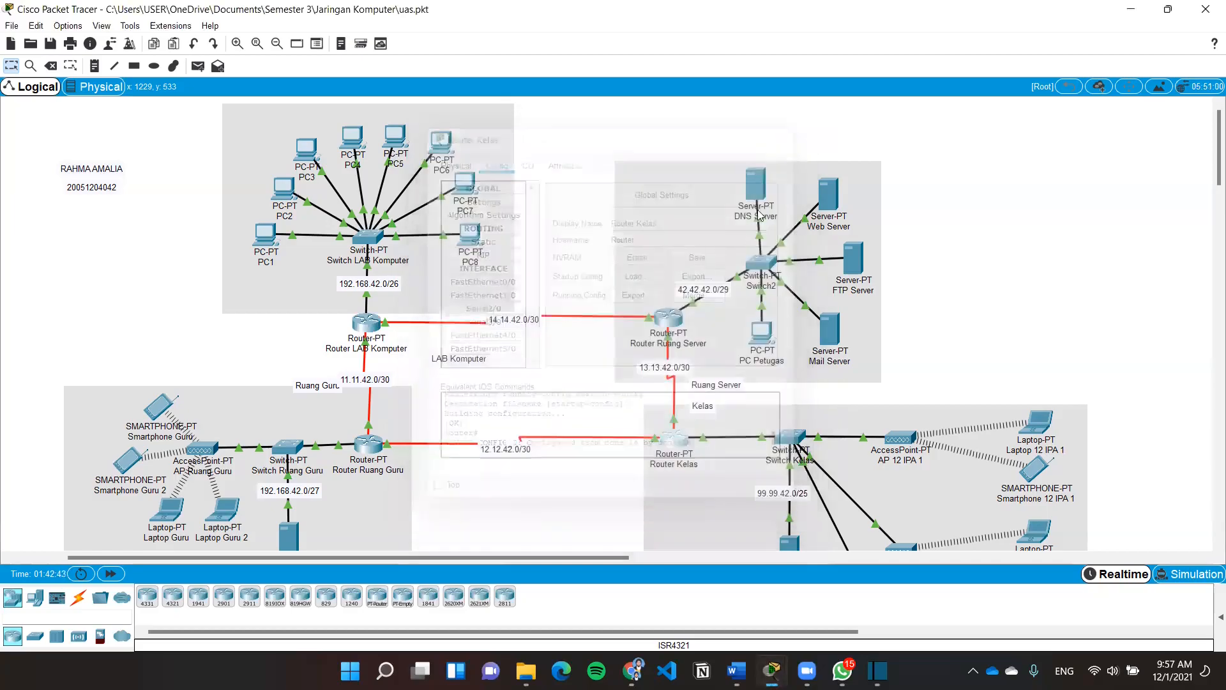
pyautogui.click(662, 313)
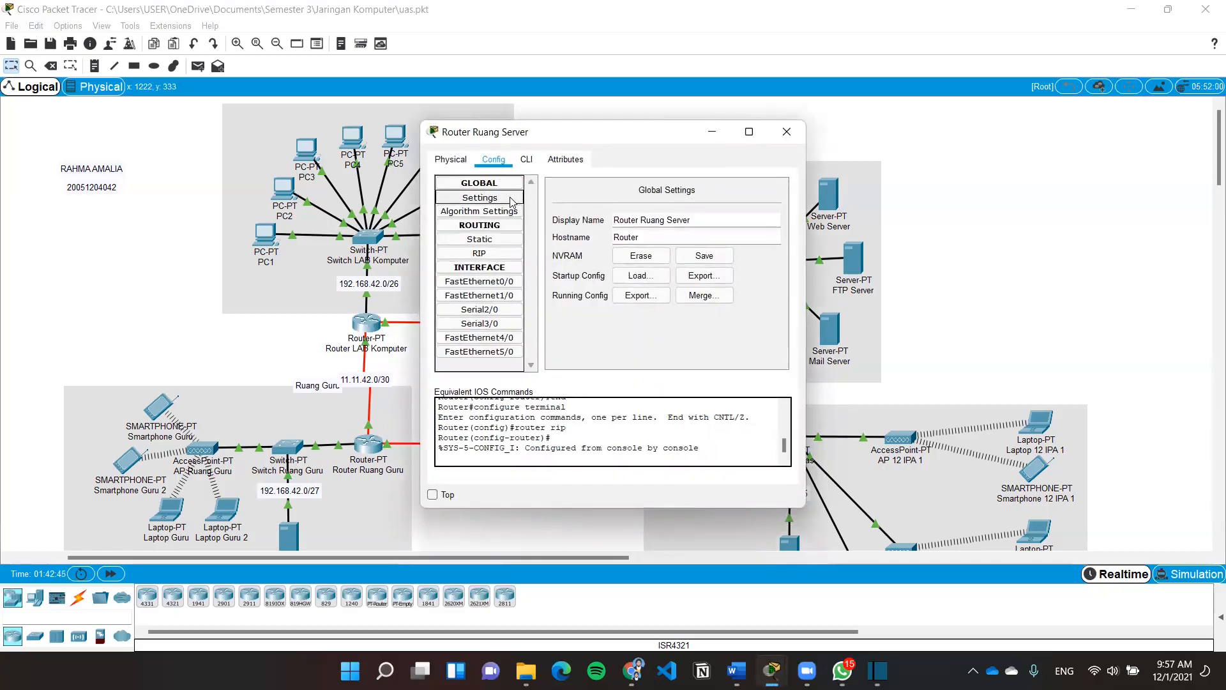
pyautogui.click(704, 255)
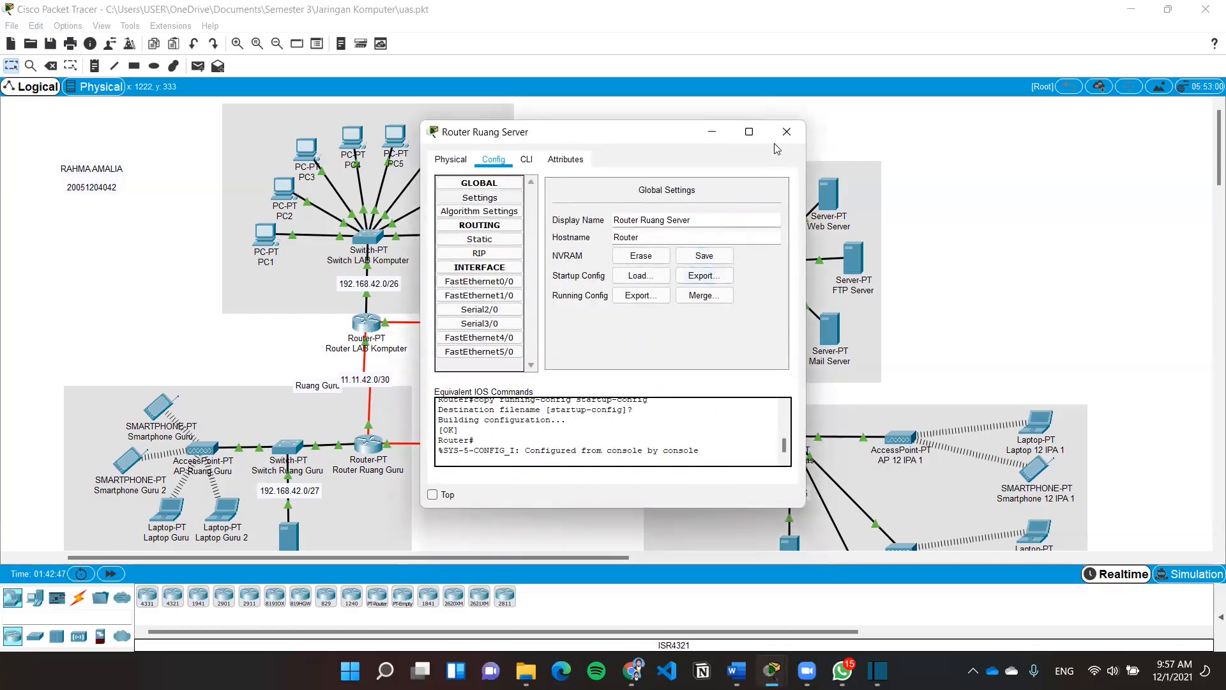
pyautogui.click(786, 132)
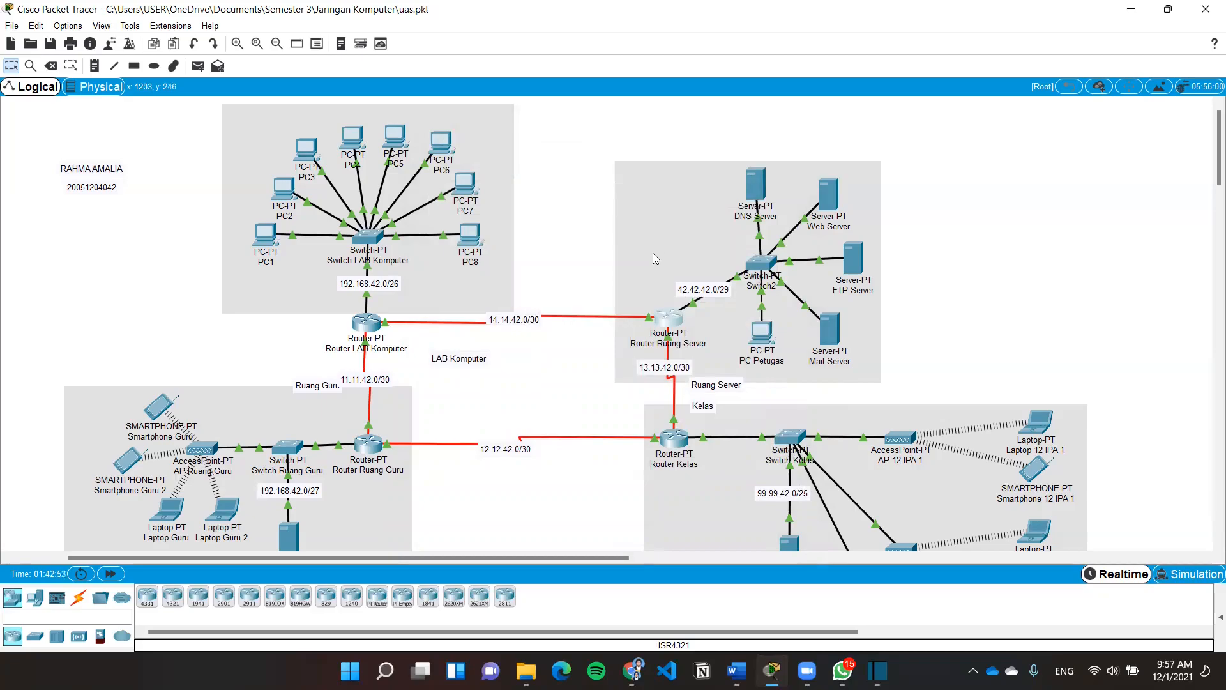
# Power-cycle all devices, then move the LAB Komputer label above the 14.14.42.0/30 link
pyautogui.click(81, 574)
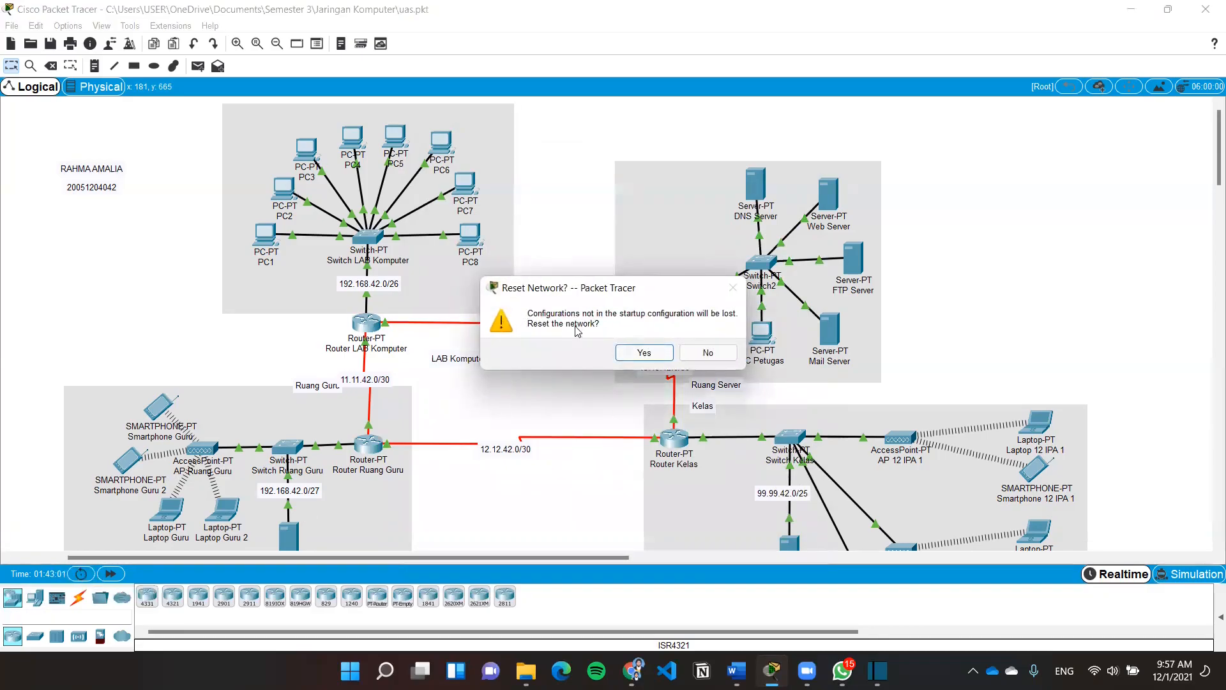
pyautogui.click(639, 353)
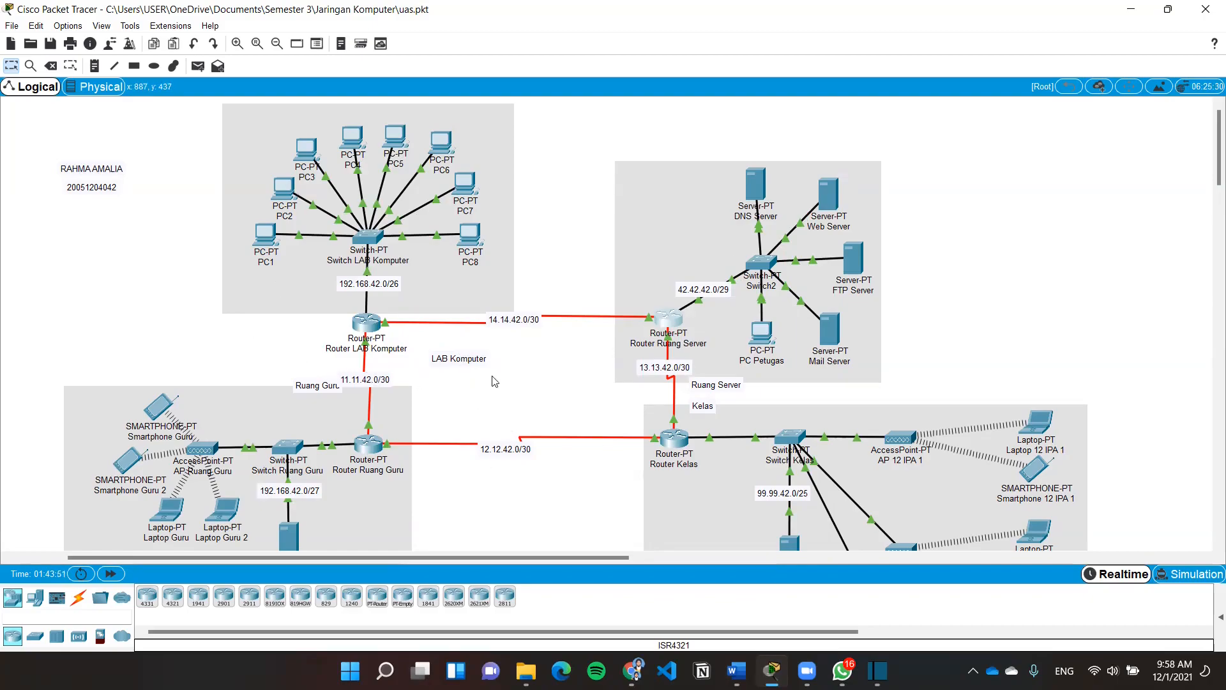
pyautogui.moveTo(478, 366); pyautogui.dragTo(461, 316)
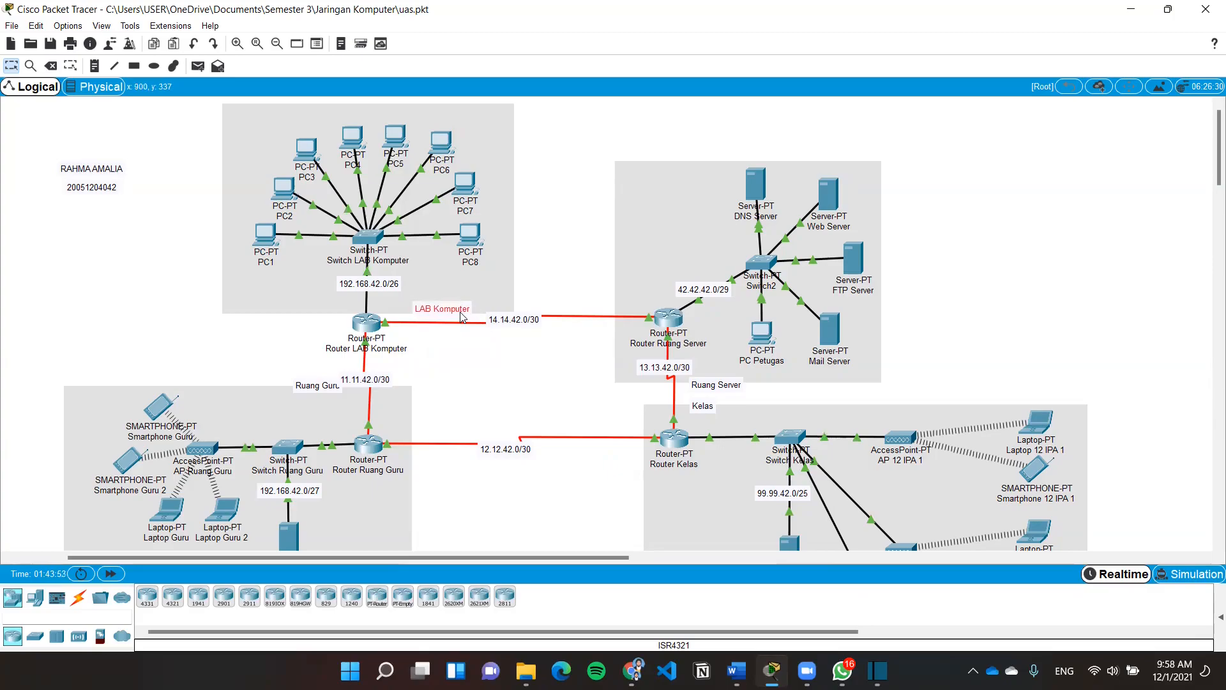
pyautogui.click(492, 388)
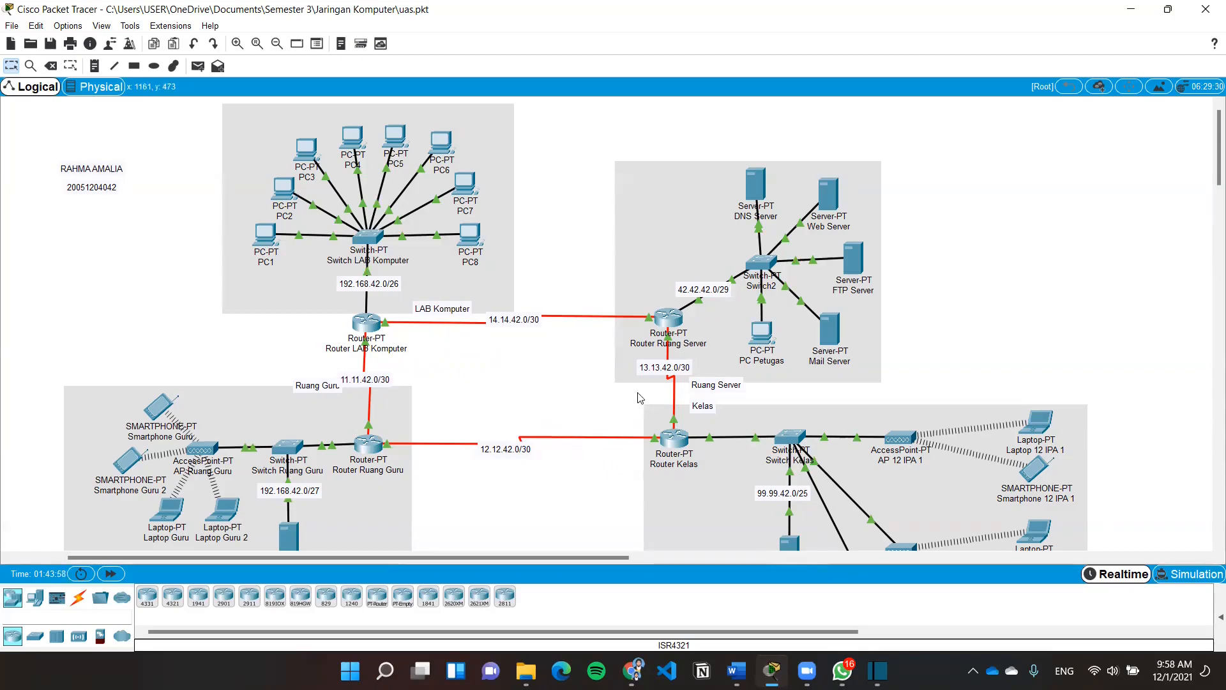
pyautogui.scroll(-3, 1039, 380)
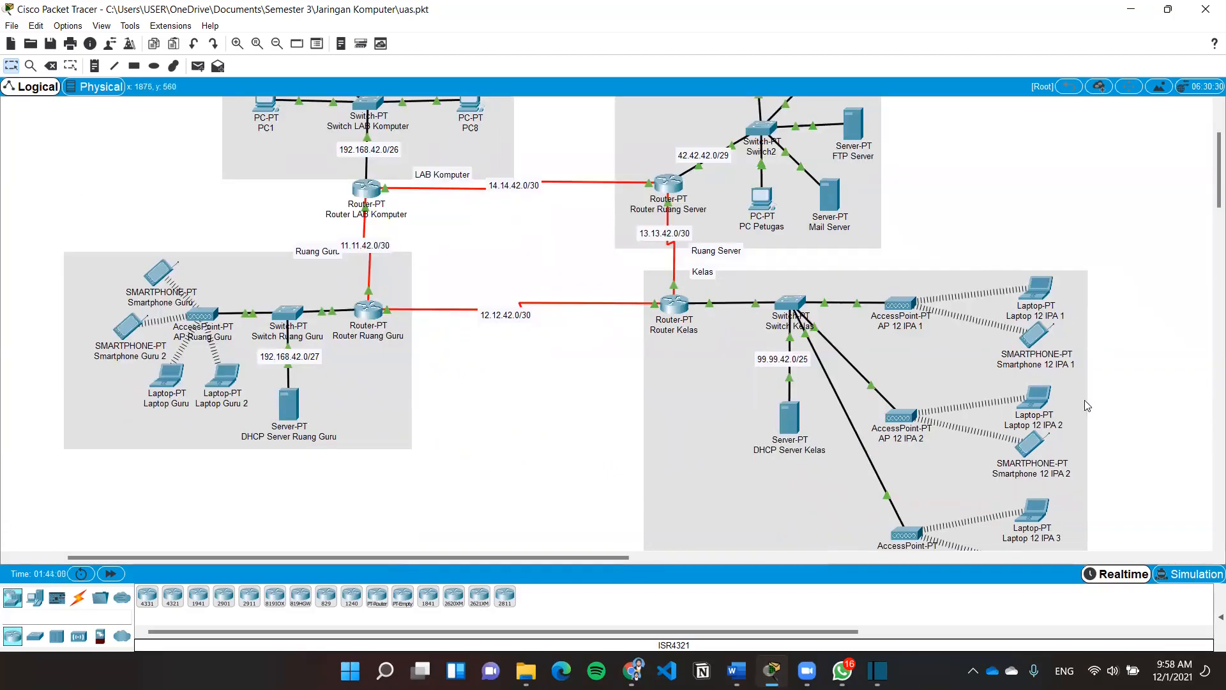
# Check Laptop 12 IPA 1's DHCP IP configuration and ping 192.168.42.1, getting 4 of 4 replies
pyautogui.click(1033, 288)
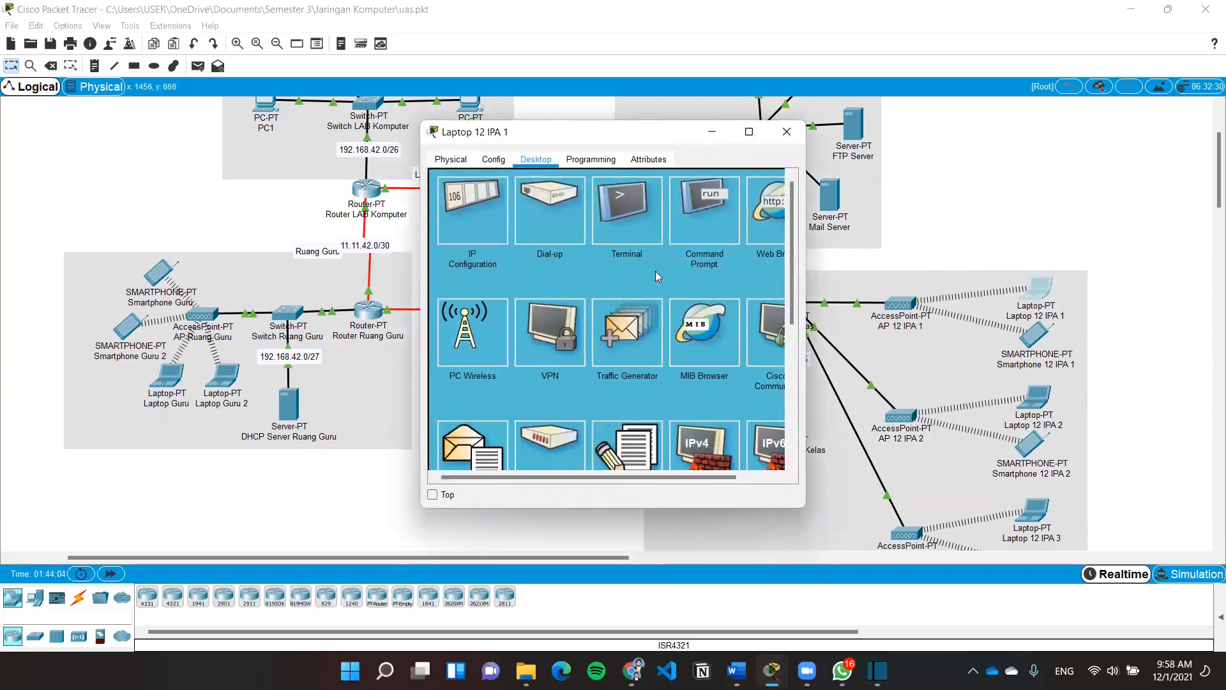
pyautogui.click(475, 219)
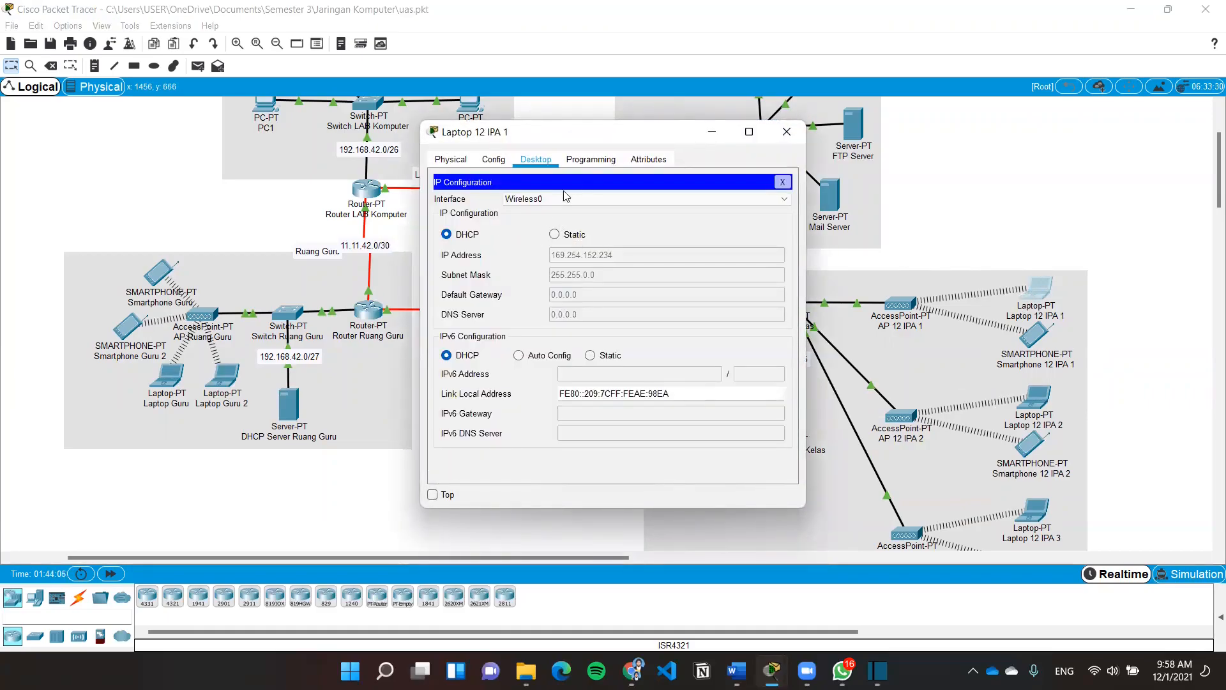
pyautogui.click(782, 182)
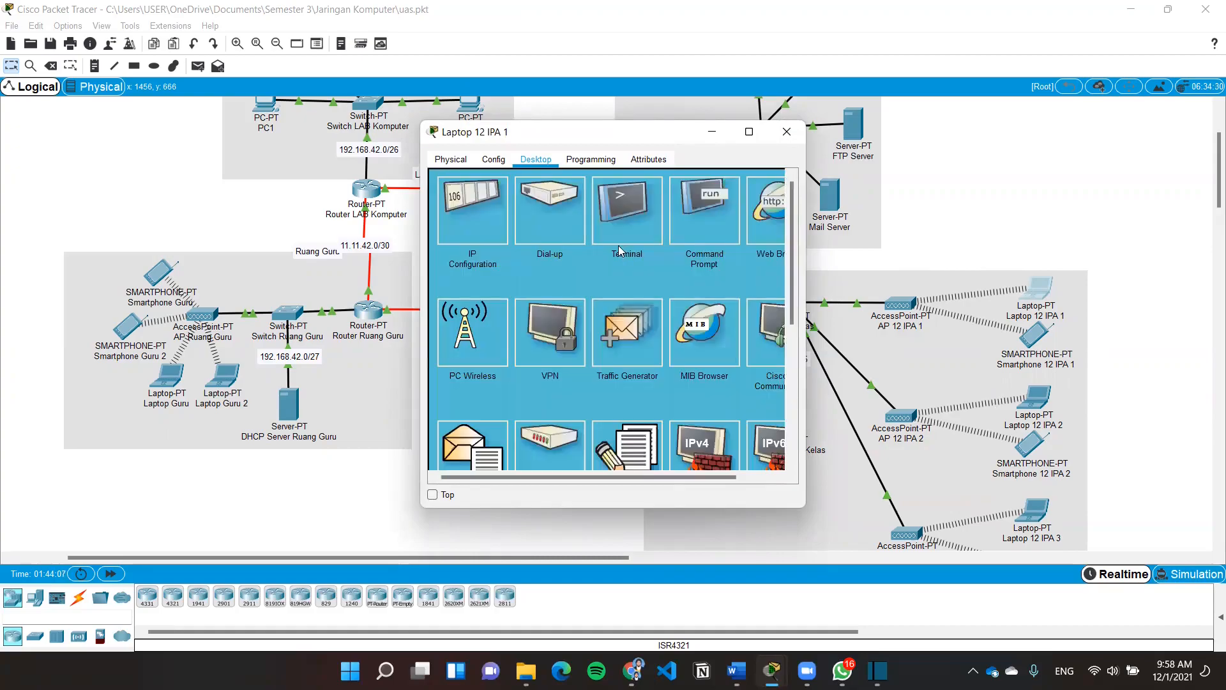
pyautogui.click(695, 226)
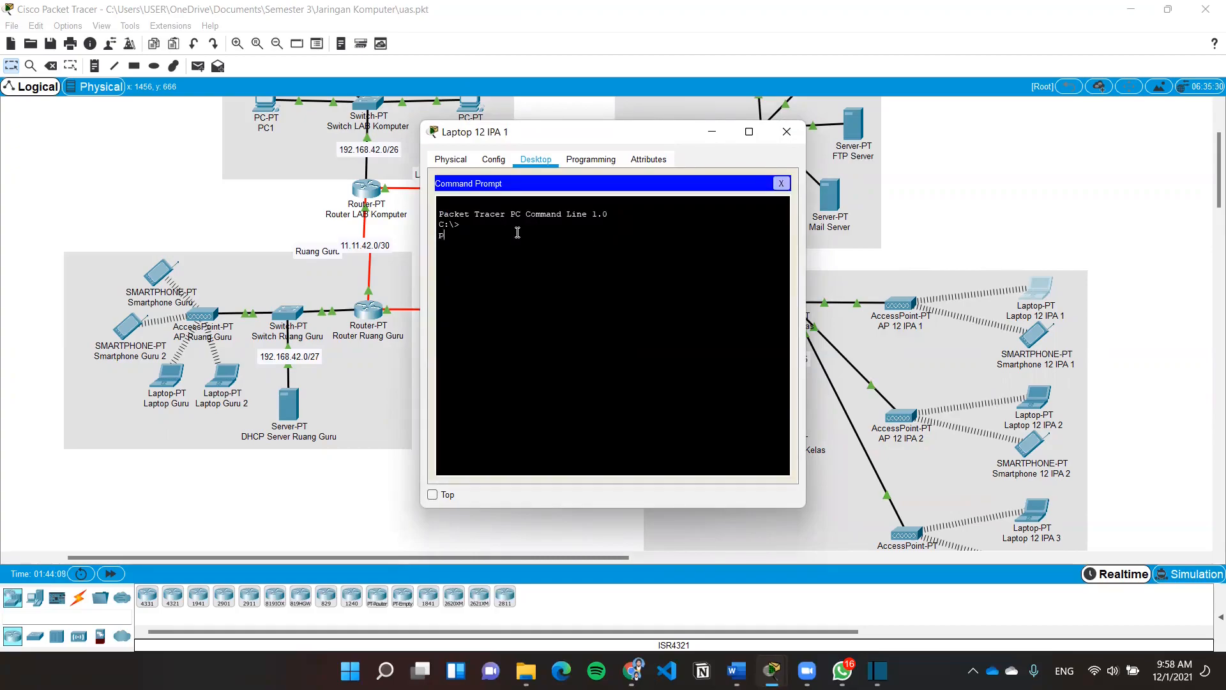
pyautogui.write('ping 192.168.42.1')
pyautogui.press('Return')
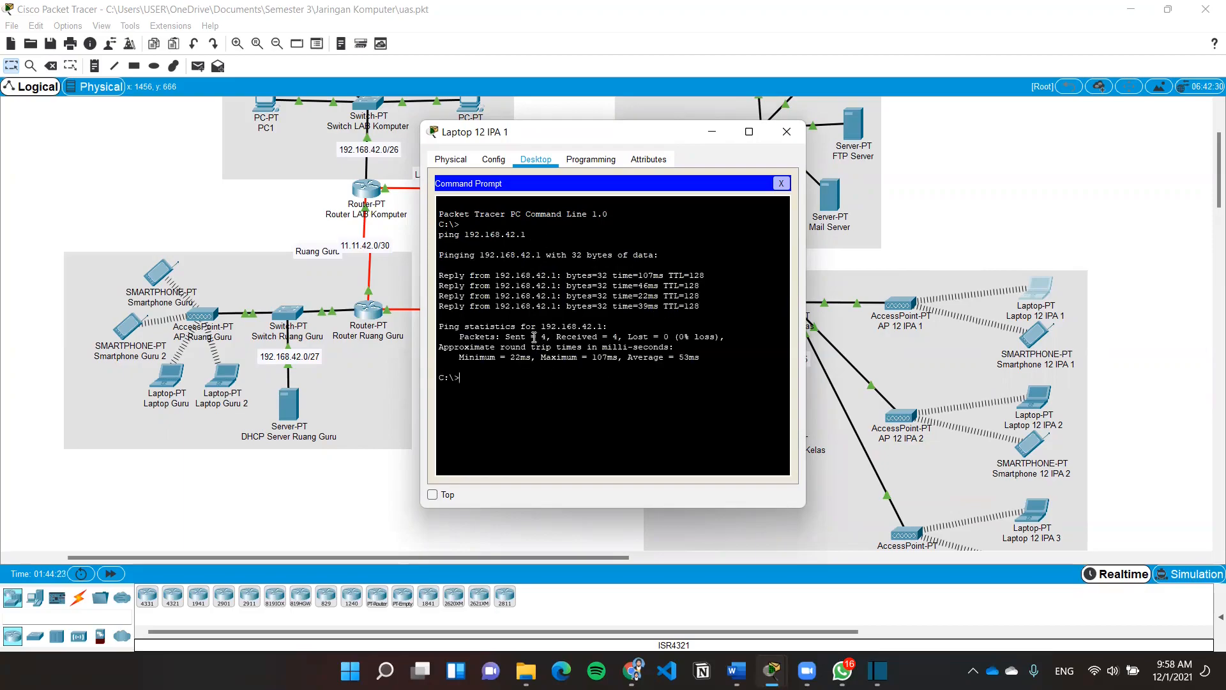
pyautogui.click(786, 134)
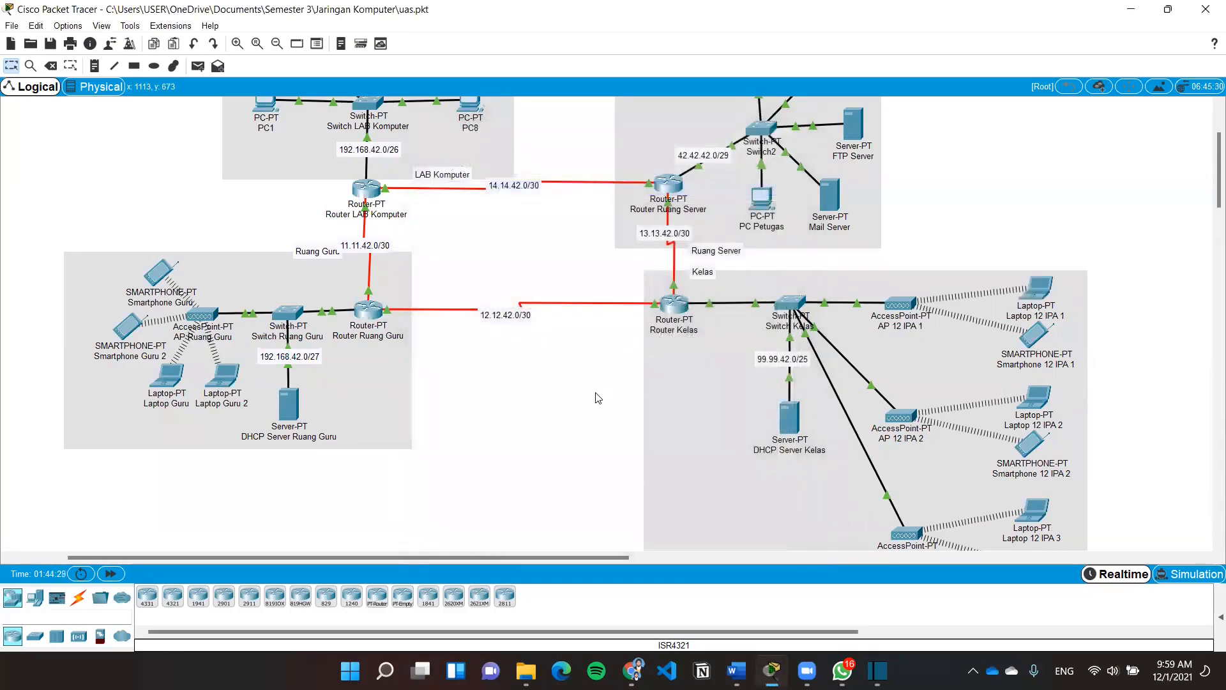
# Ping 192.168.42.1 from Laptop Guru's command prompt, receiving 3 of 4 replies
pyautogui.scroll(3, 449, 339)
pyautogui.scroll(-3, 450, 383)
pyautogui.click(168, 374)
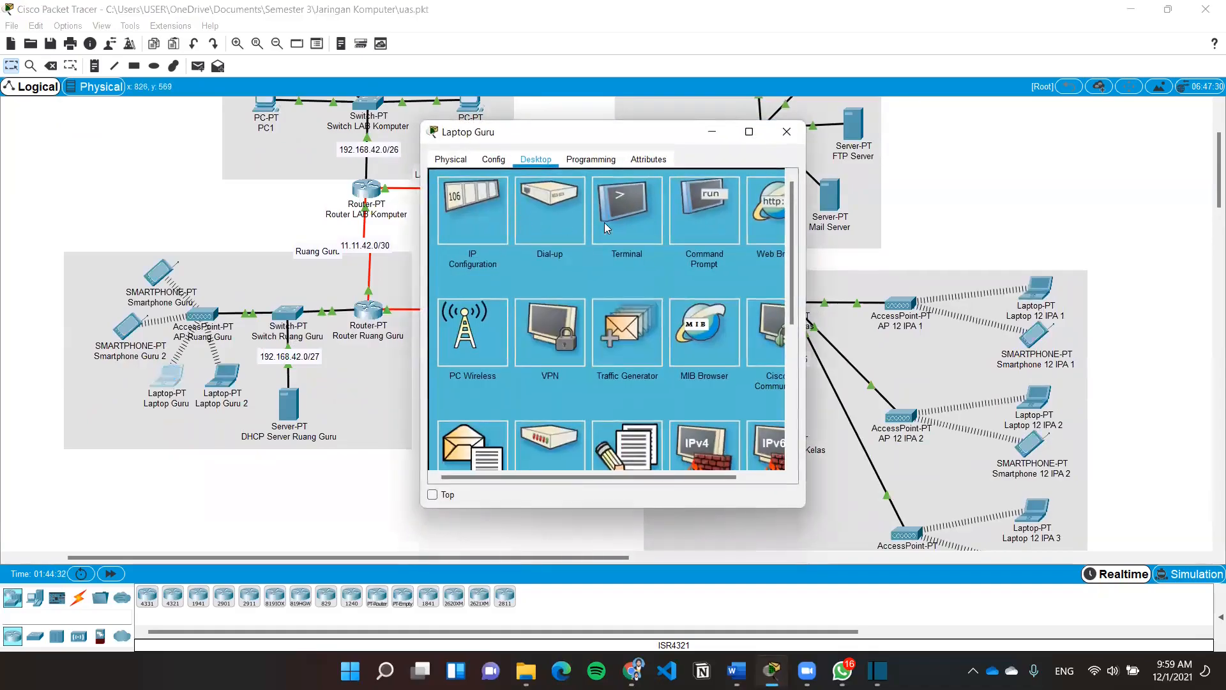
pyautogui.click(690, 217)
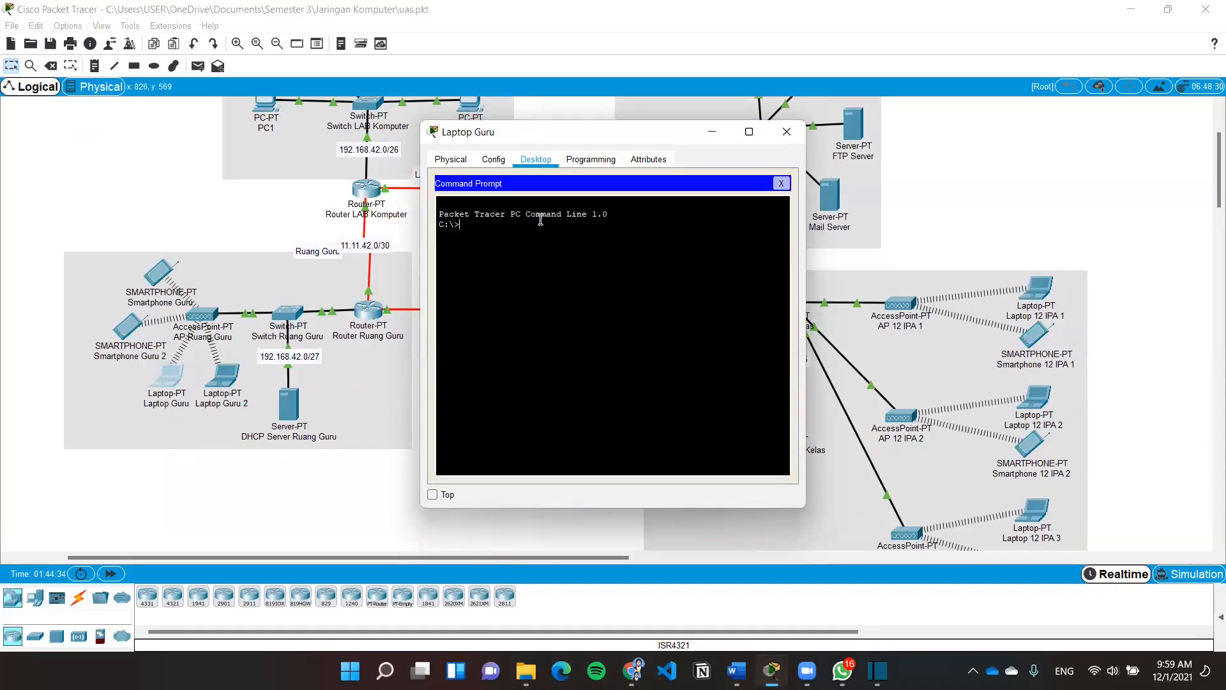
pyautogui.write('p')
pyautogui.press('Return')
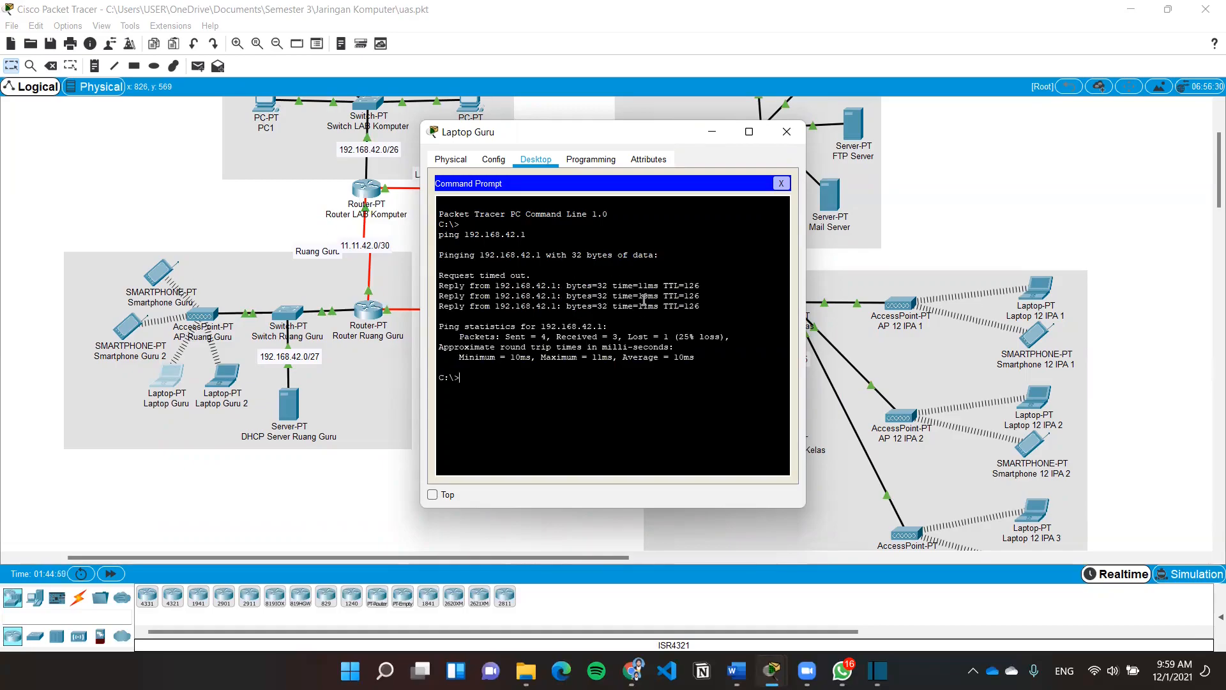
pyautogui.click(791, 131)
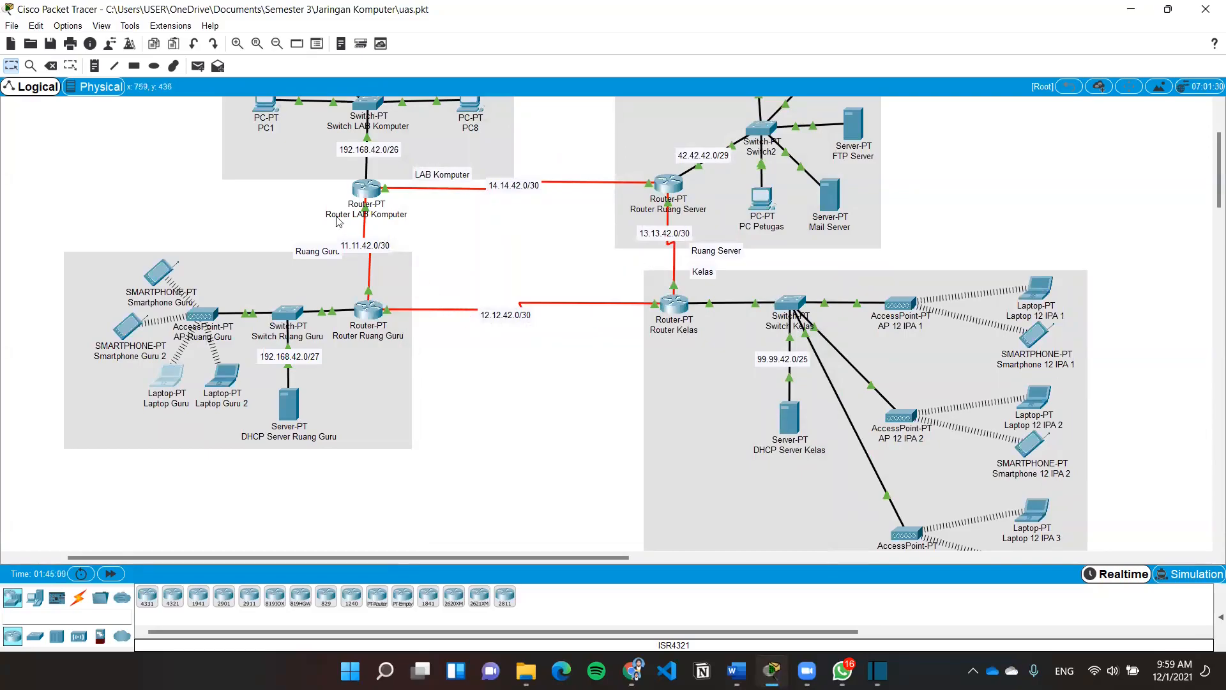
# Send a simple ICMP PDU from PC2 to Laptop Guru, confirm Successful, then delete it
pyautogui.scroll(3, 339, 143)
pyautogui.click(198, 66)
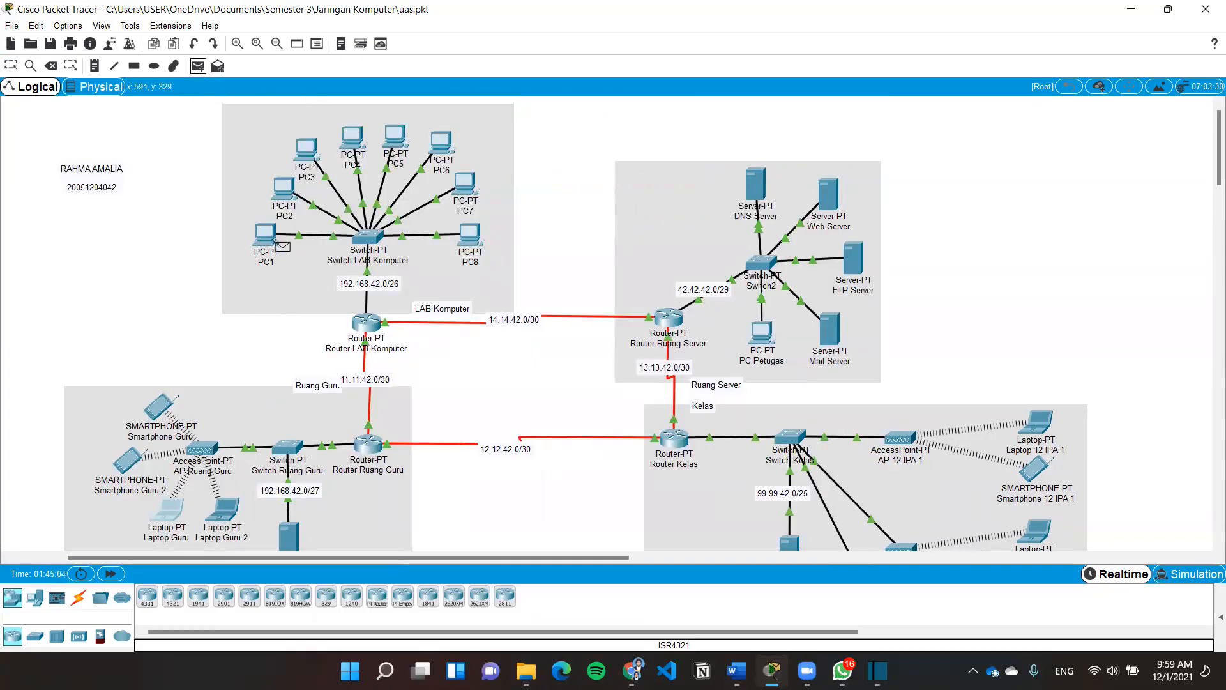
pyautogui.click(292, 196)
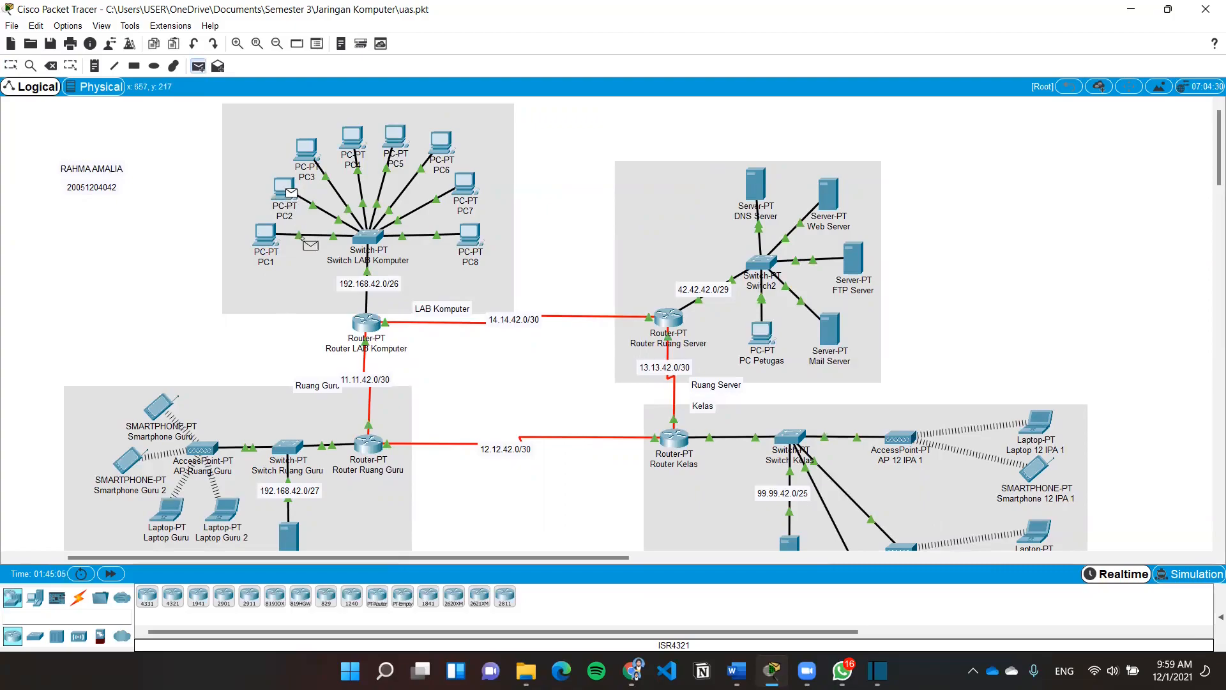
pyautogui.scroll(-2, 386, 345)
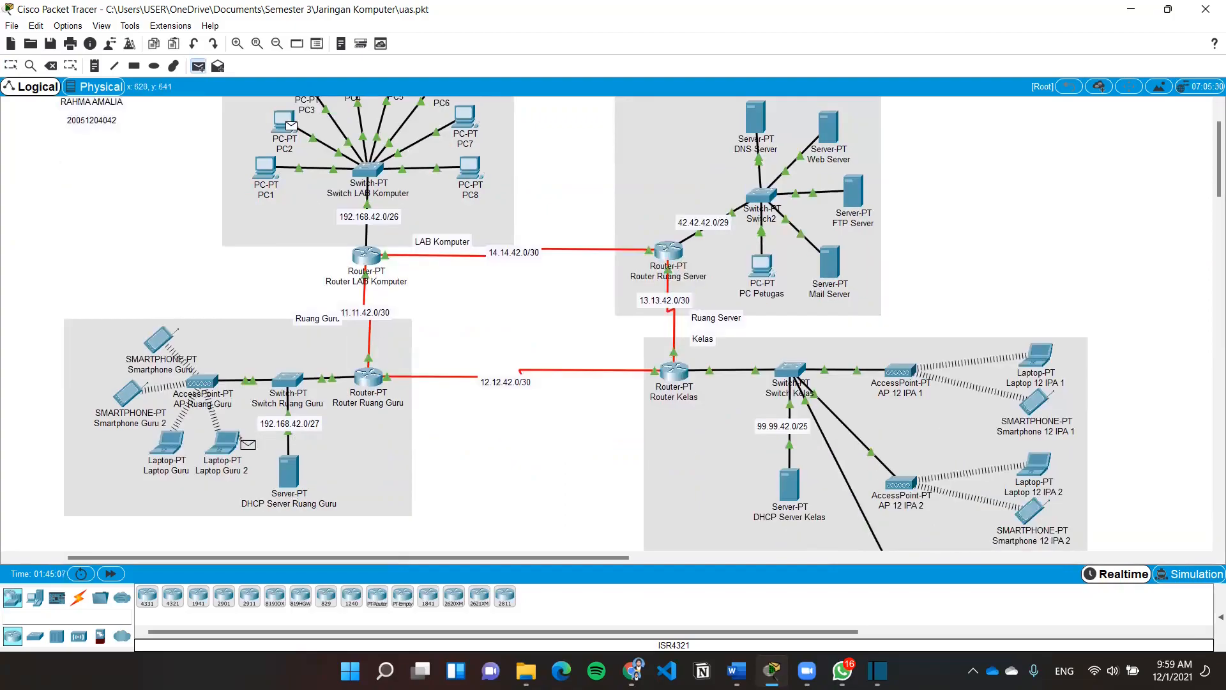
pyautogui.click(167, 439)
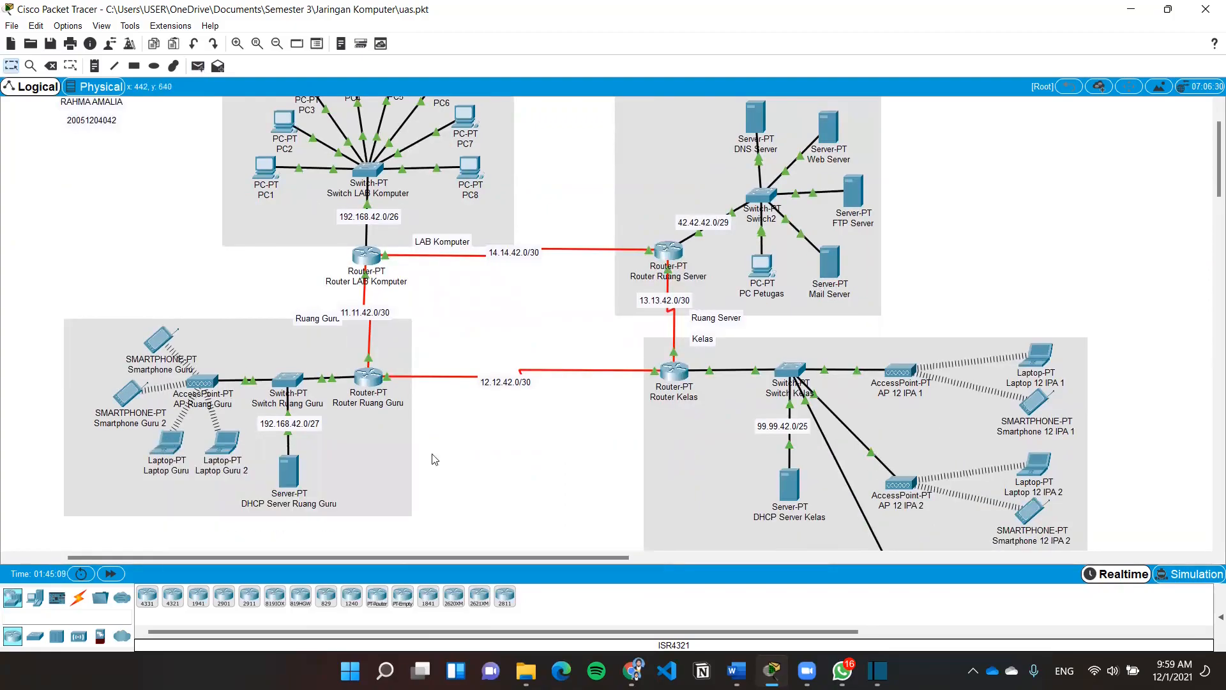
pyautogui.click(1219, 617)
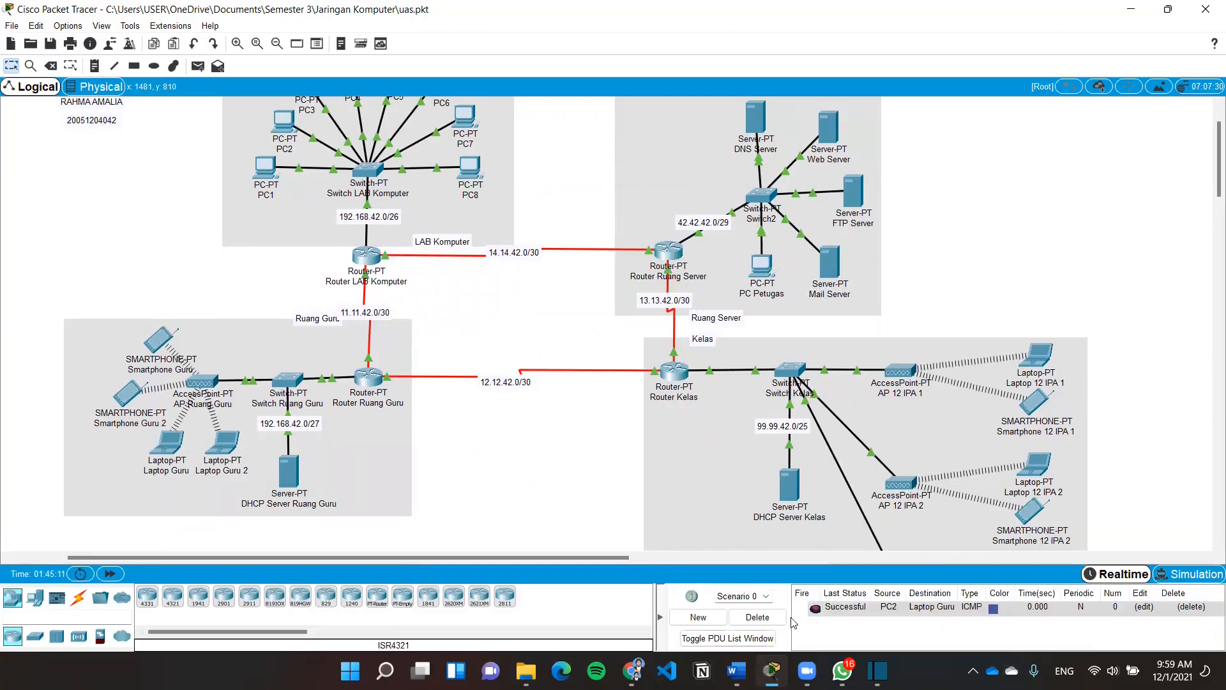
pyautogui.click(757, 617)
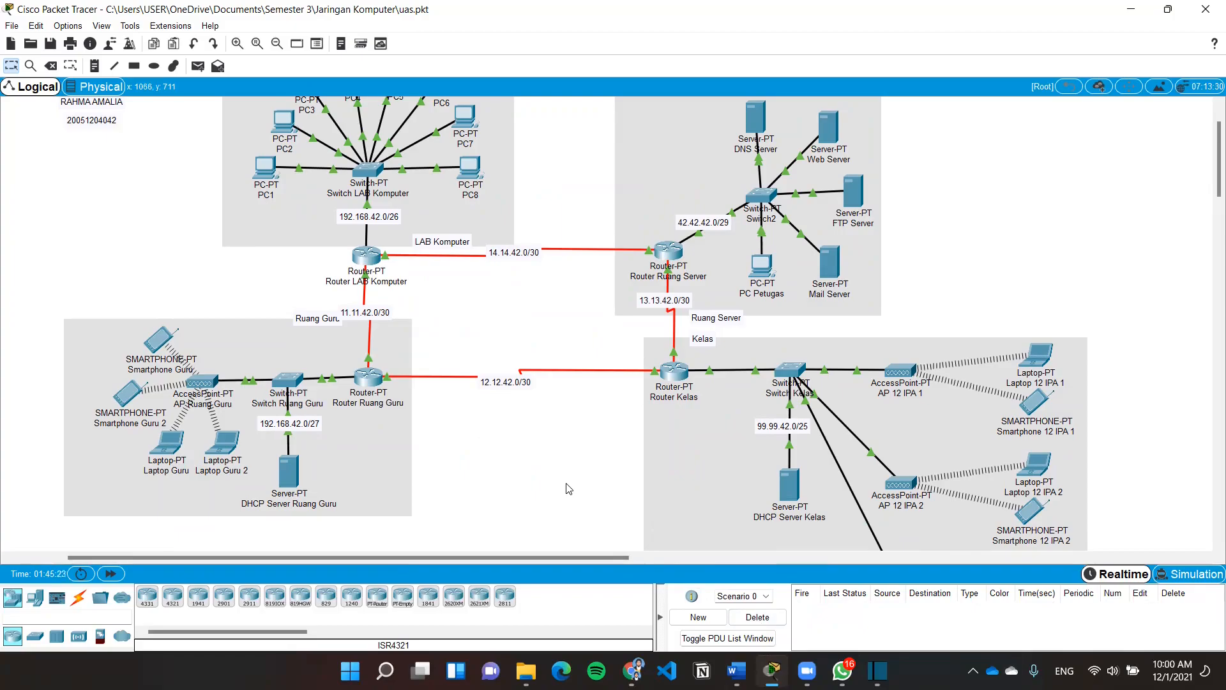
pyautogui.scroll(3, 569, 488)
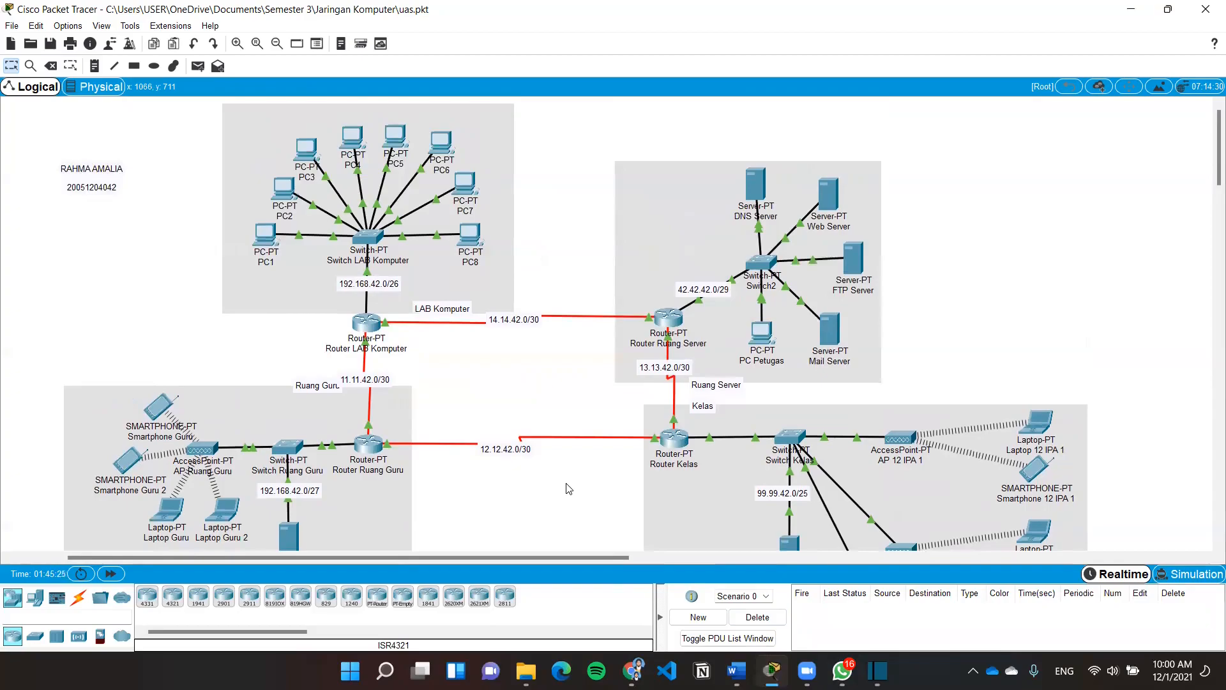
pyautogui.scroll(-3, 567, 500)
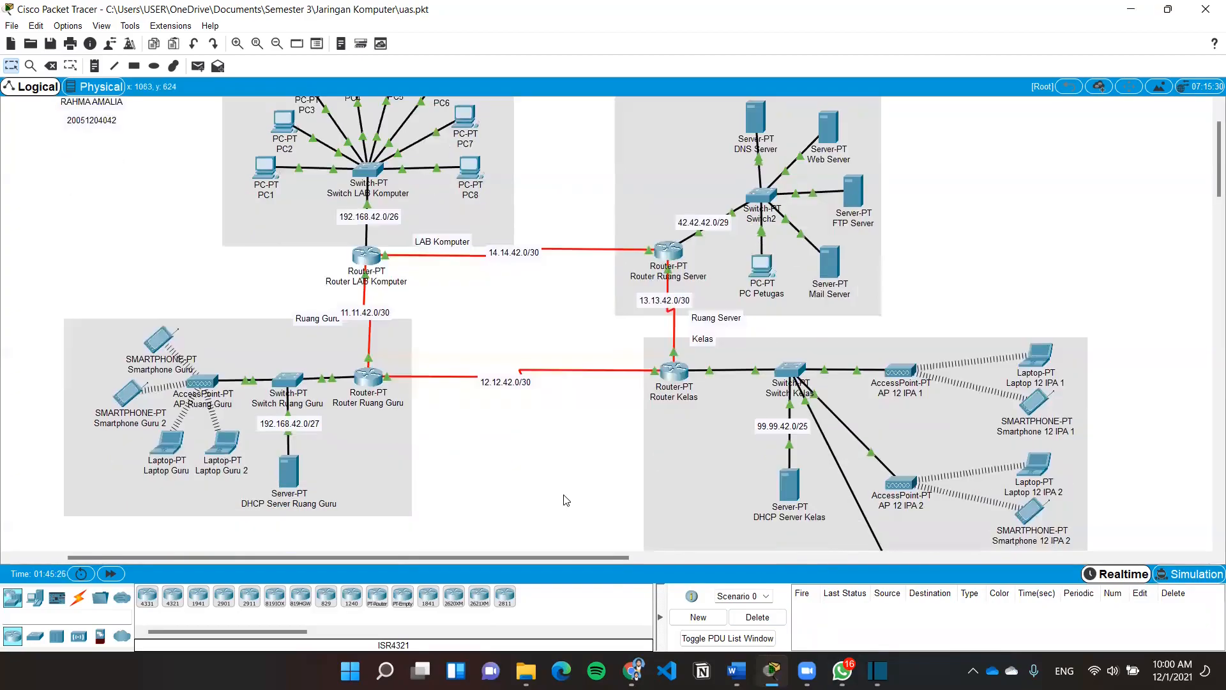
pyautogui.scroll(3, 565, 500)
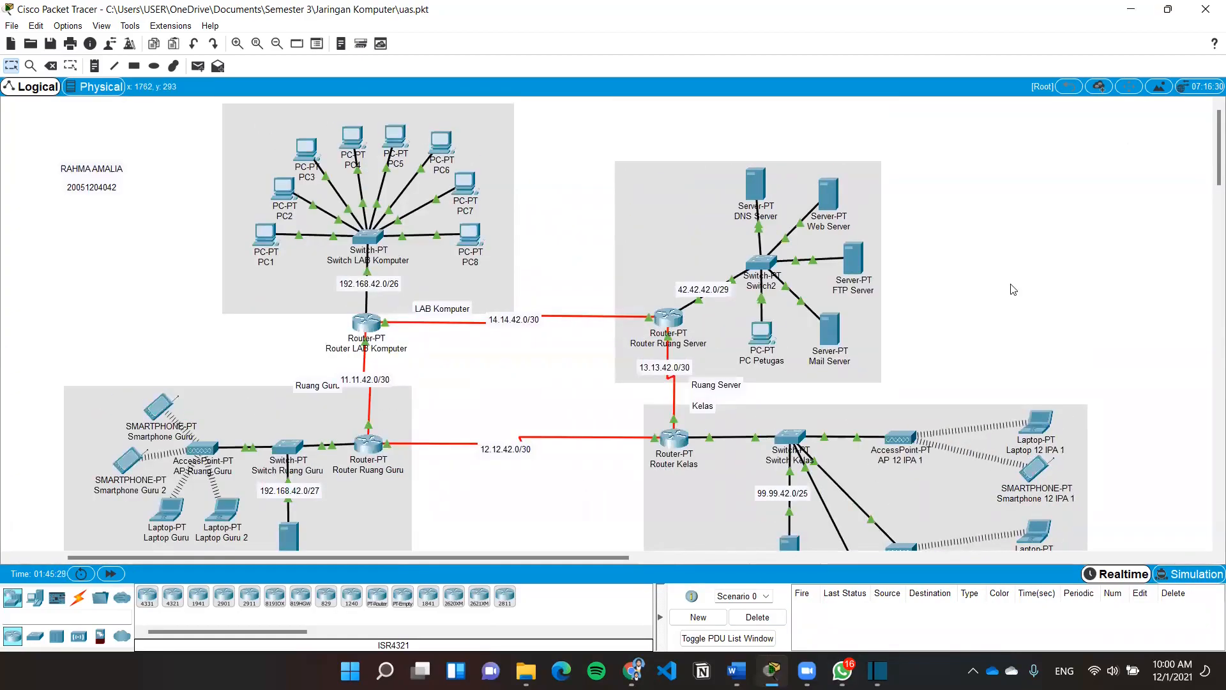
# Open index.html in the Web Server's HTTP editor and save it over the existing file
pyautogui.click(834, 192)
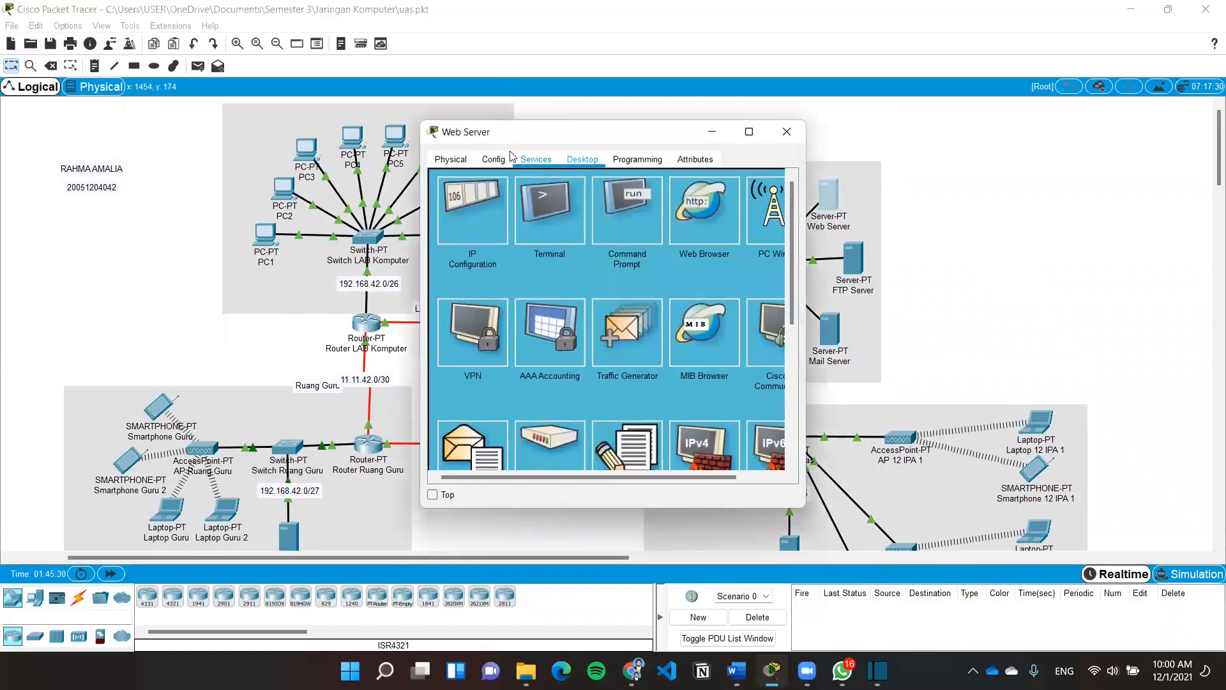
pyautogui.click(535, 160)
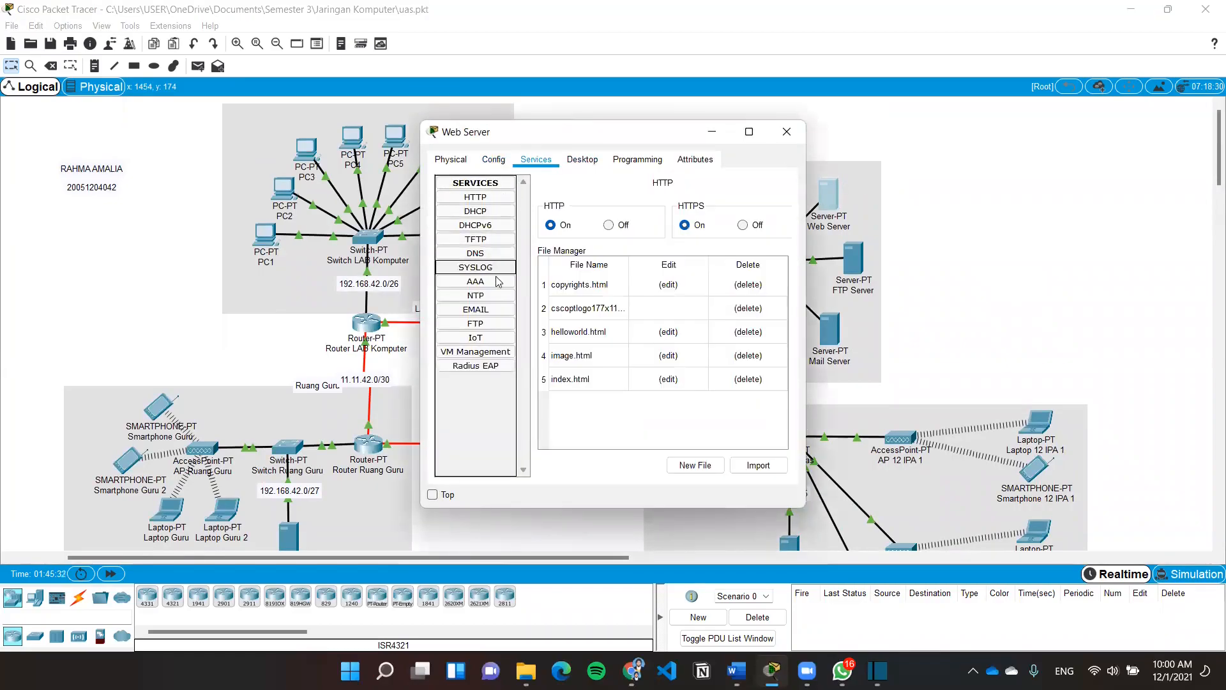
pyautogui.click(490, 199)
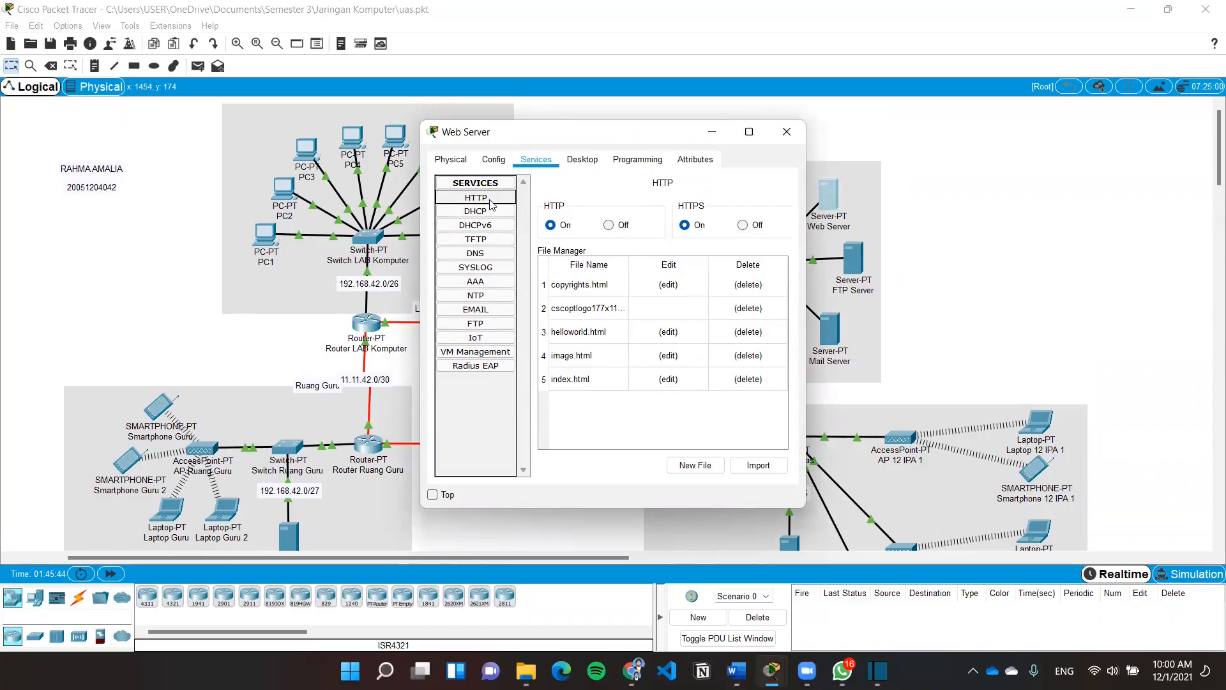
pyautogui.click(580, 404)
pyautogui.click(672, 379)
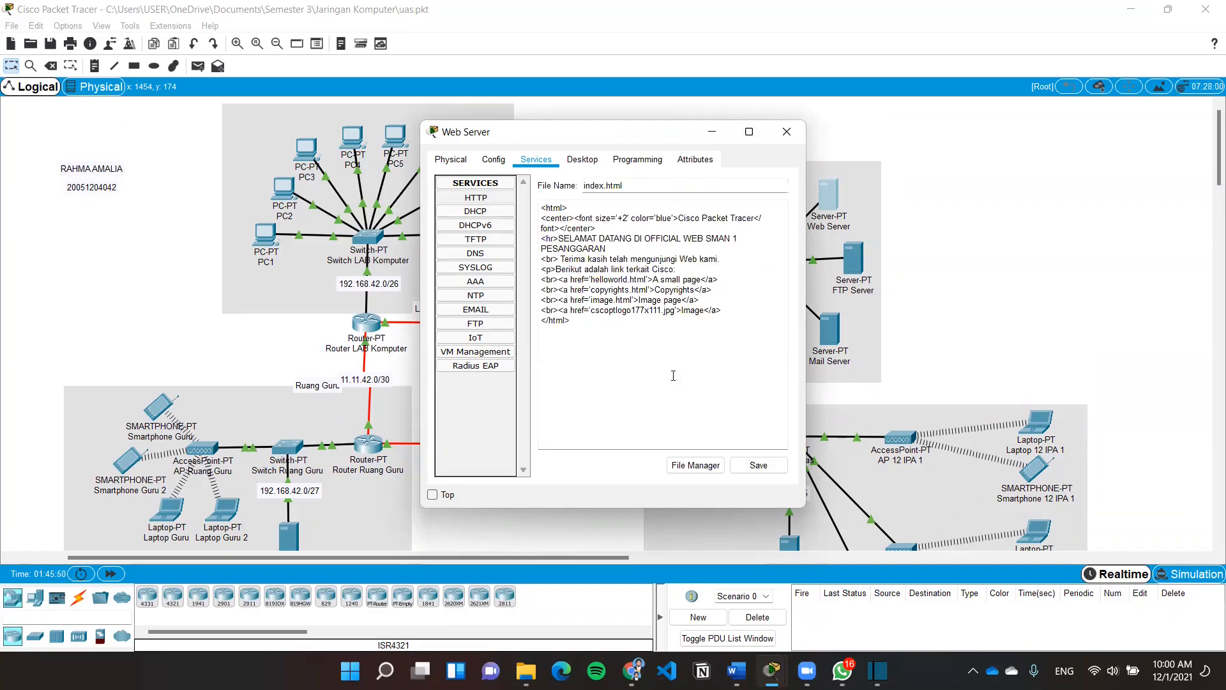
pyautogui.moveTo(657, 338); pyautogui.dragTo(542, 192)
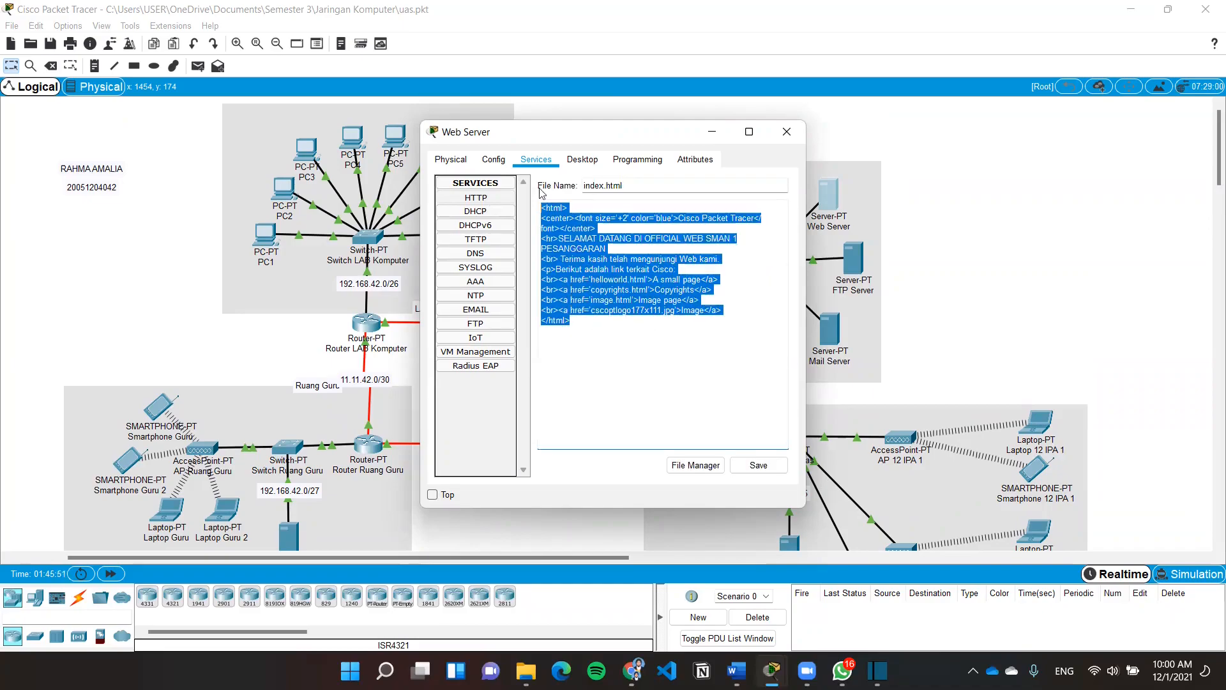
pyautogui.click(626, 330)
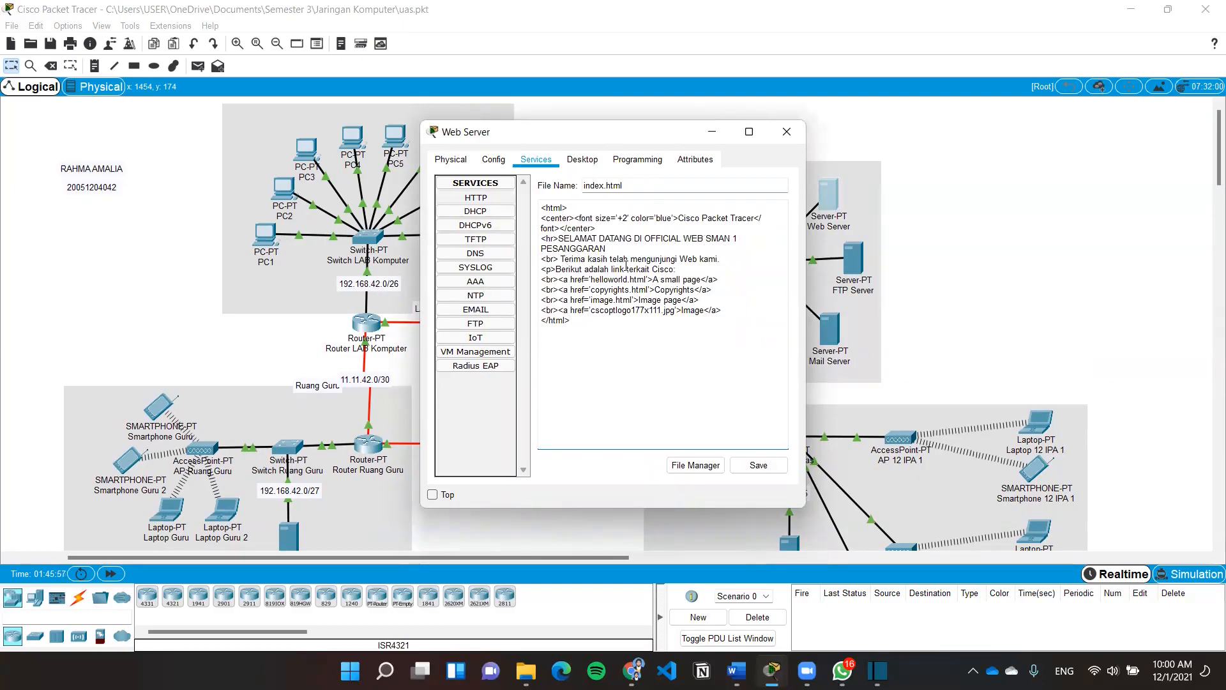
pyautogui.click(769, 464)
pyautogui.click(635, 341)
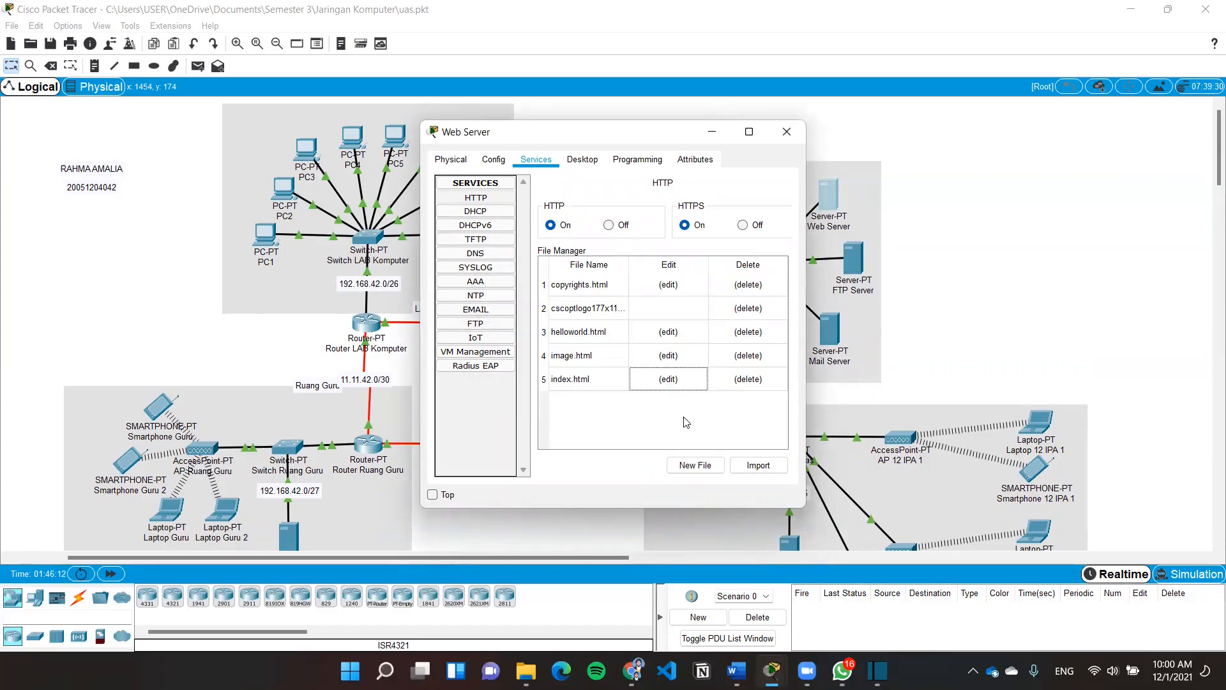
pyautogui.click(786, 132)
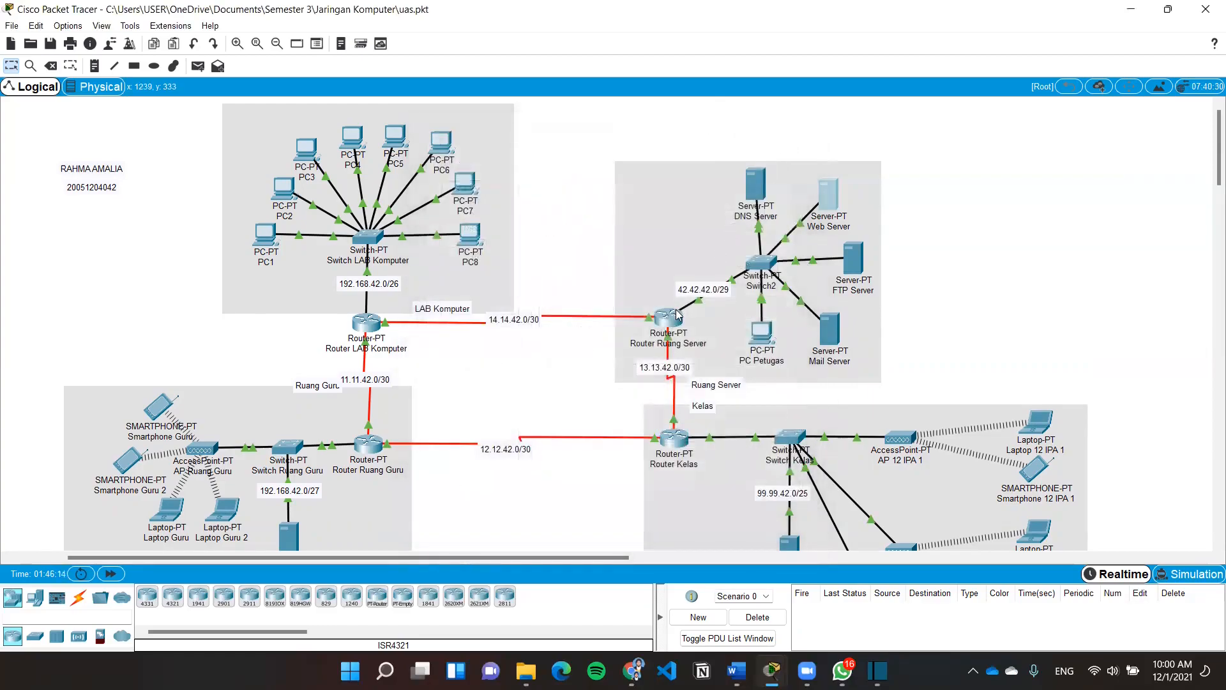
pyautogui.moveTo(678, 314)
pyautogui.click(267, 235)
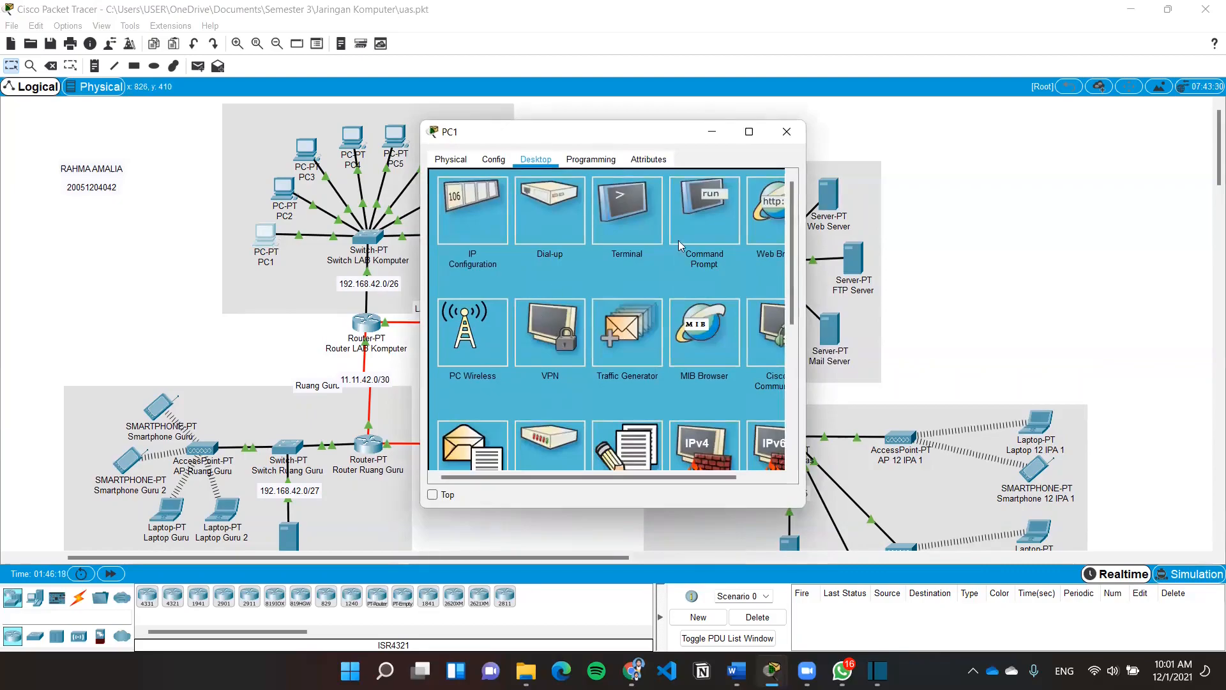
pyautogui.click(759, 225)
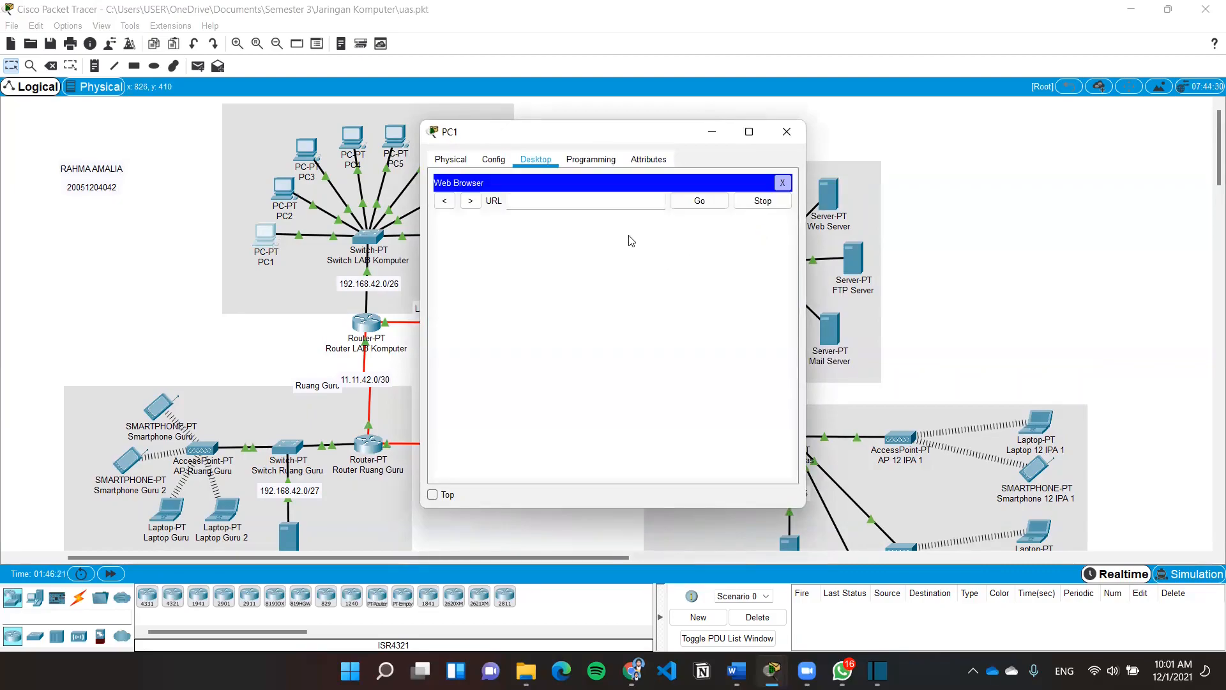
pyautogui.click(577, 205)
pyautogui.write('42.42')
pyautogui.press('BackSpace')
pyautogui.press('BackSpace')
pyautogui.press('BackSpace')
pyautogui.press('BackSpace')
pyautogui.write('http://42.42.42')
pyautogui.click(701, 201)
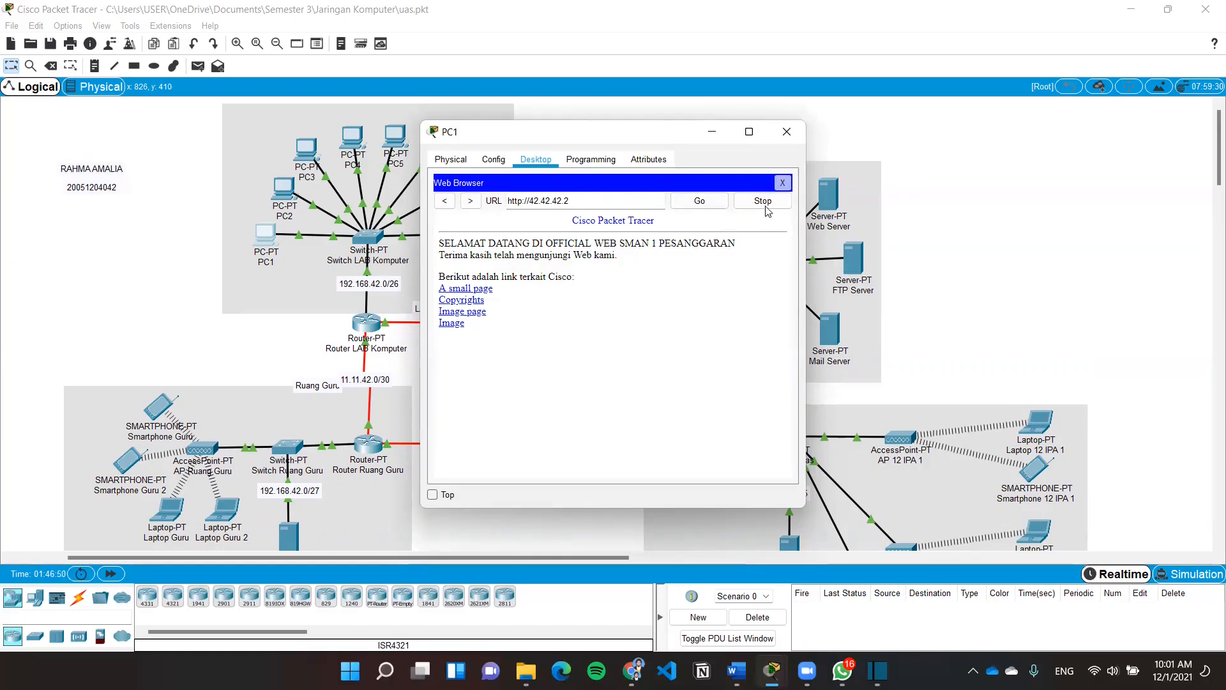
pyautogui.click(782, 183)
pyautogui.click(787, 133)
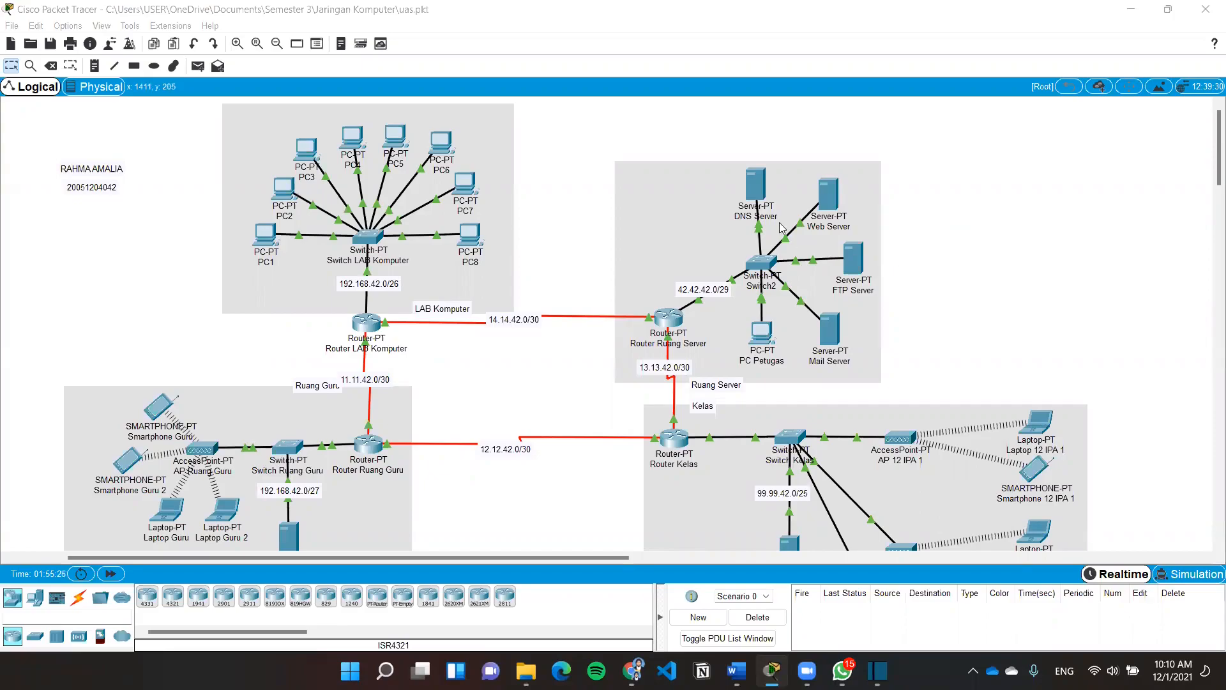
pyautogui.click(755, 188)
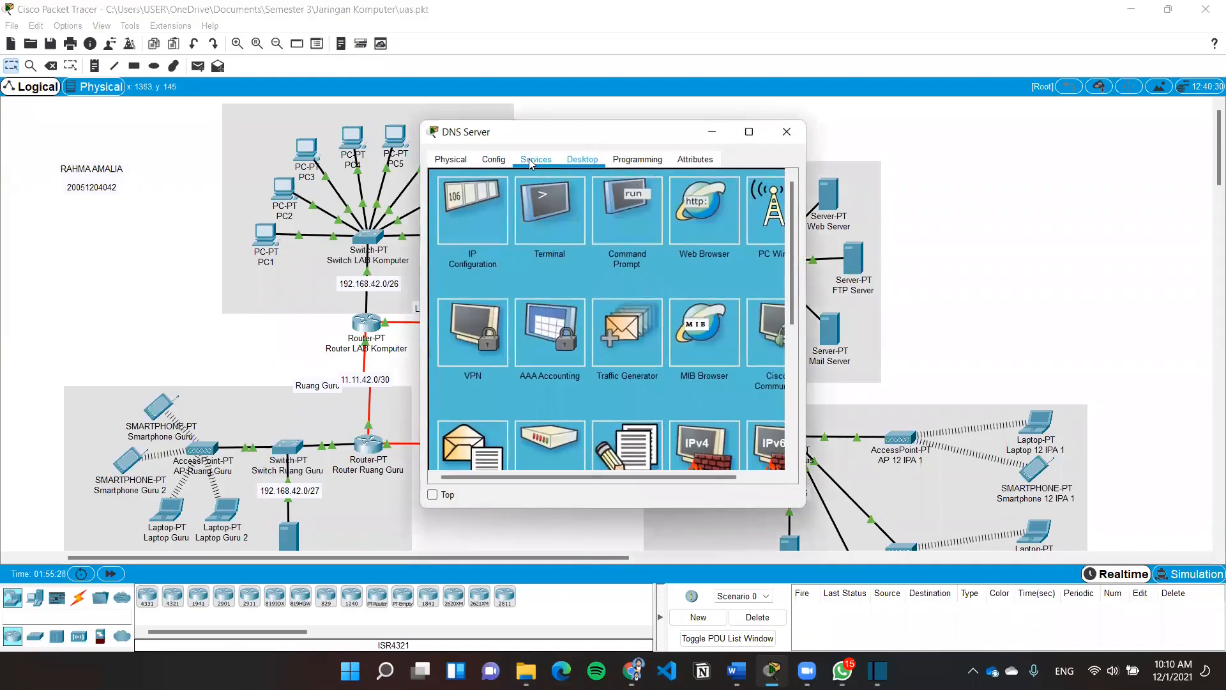
pyautogui.click(537, 161)
pyautogui.click(483, 255)
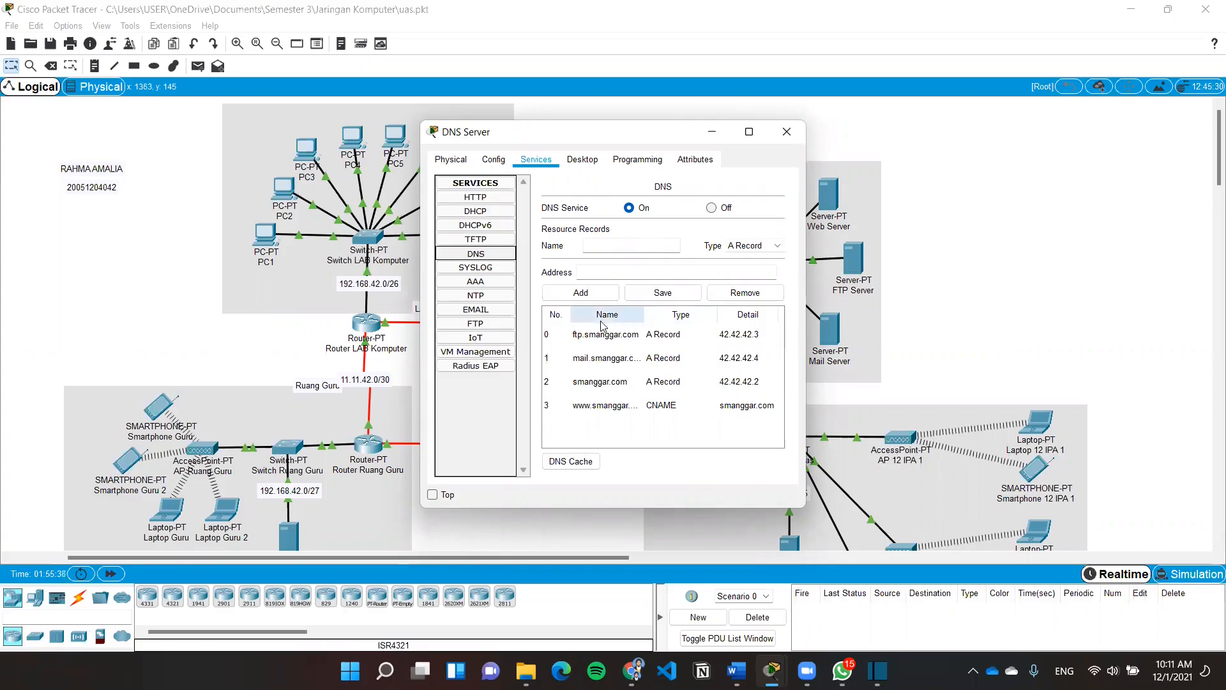
pyautogui.click(594, 336)
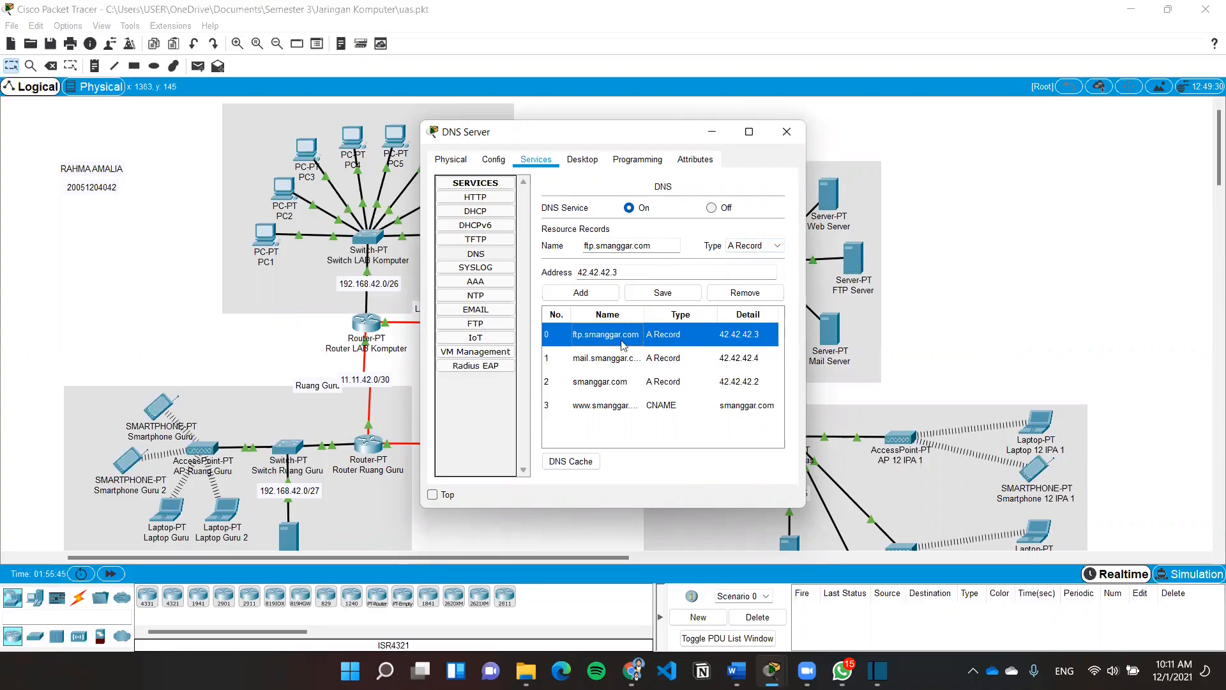
pyautogui.click(619, 381)
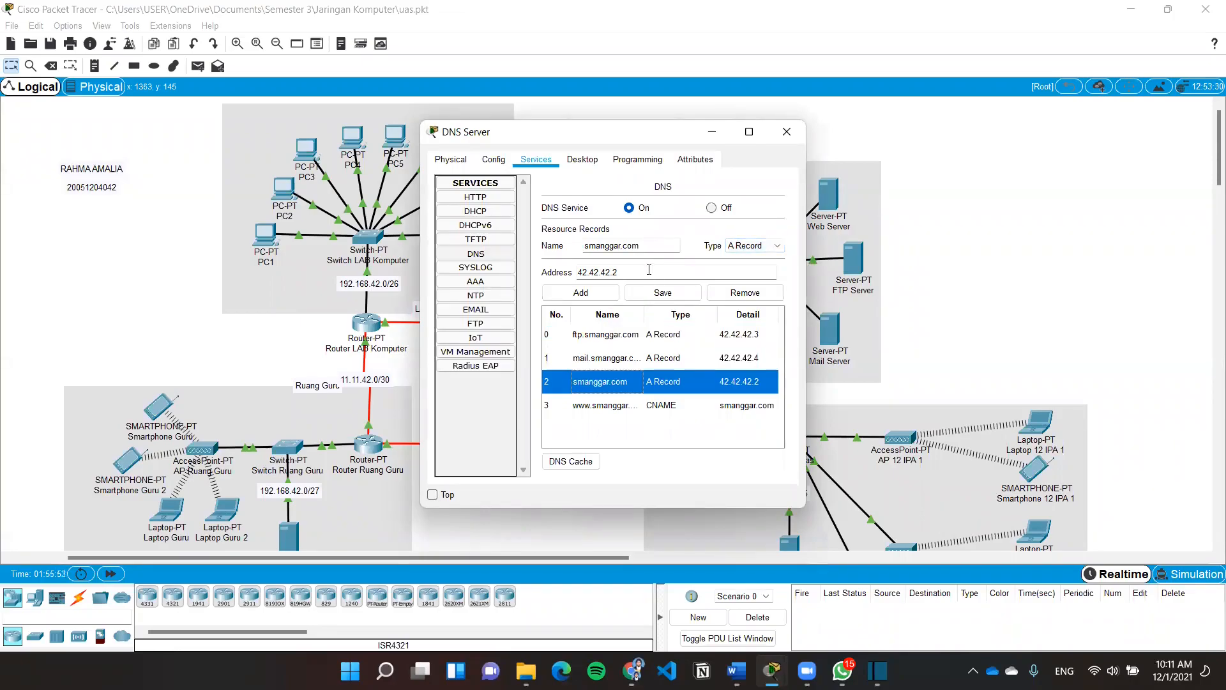
pyautogui.click(603, 405)
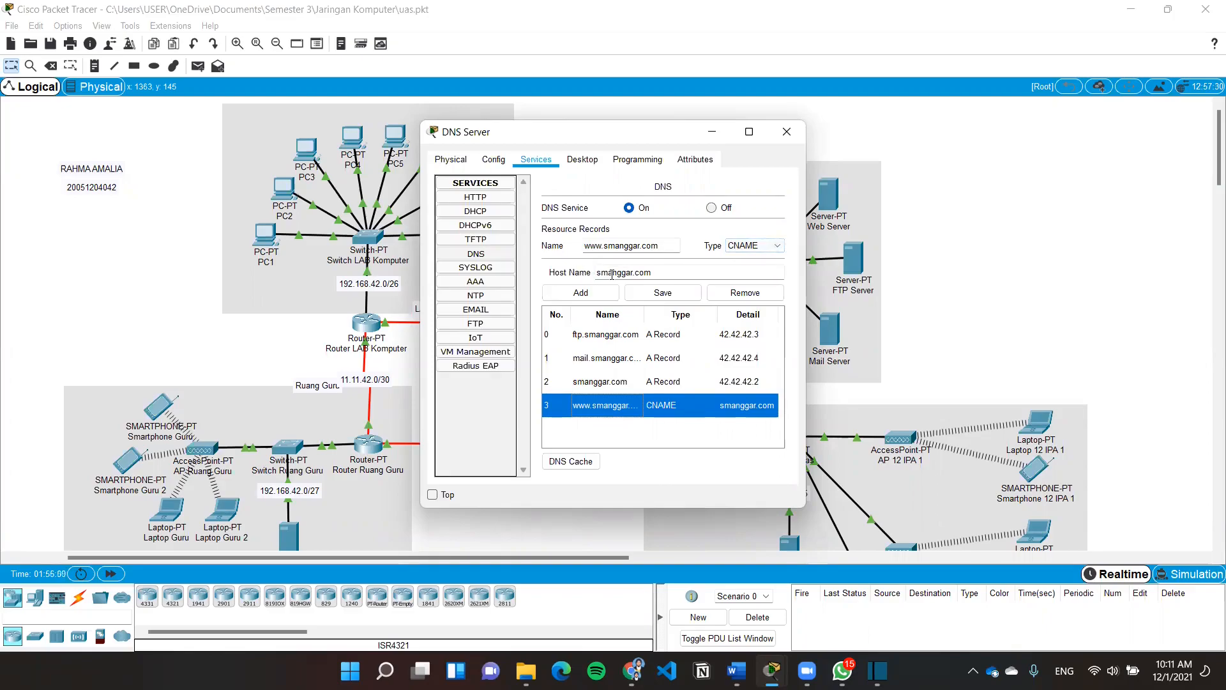
pyautogui.click(628, 381)
pyautogui.click(629, 407)
pyautogui.click(786, 132)
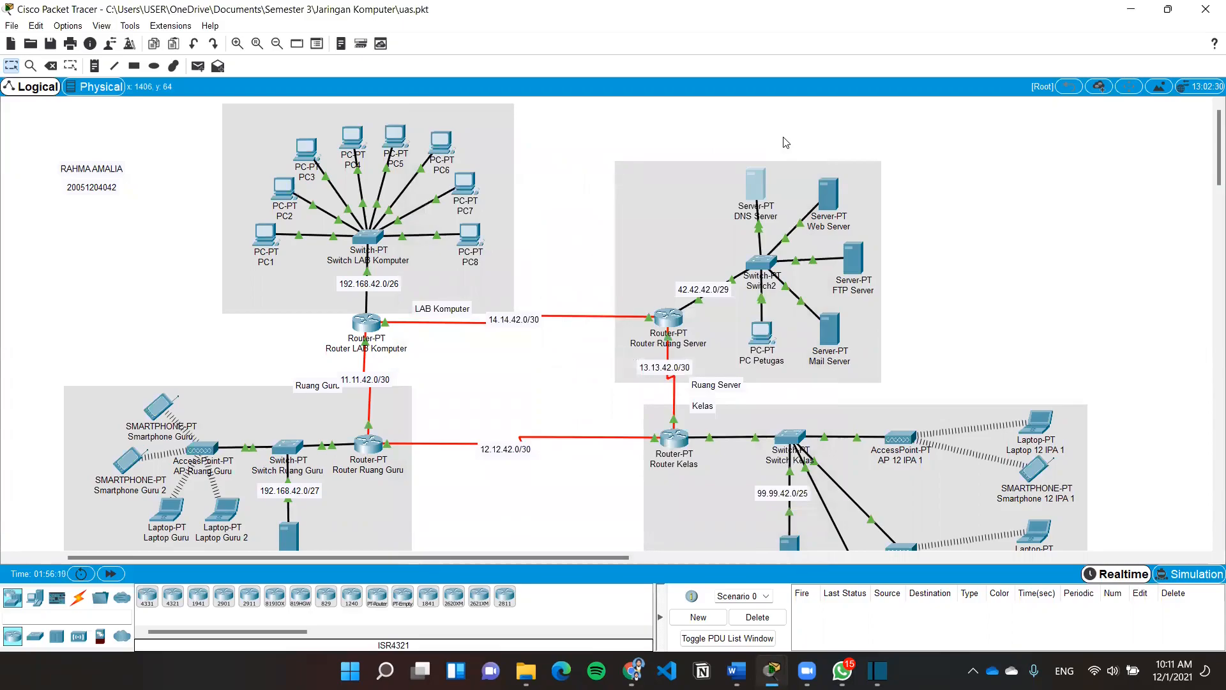
pyautogui.scroll(-3, 511, 358)
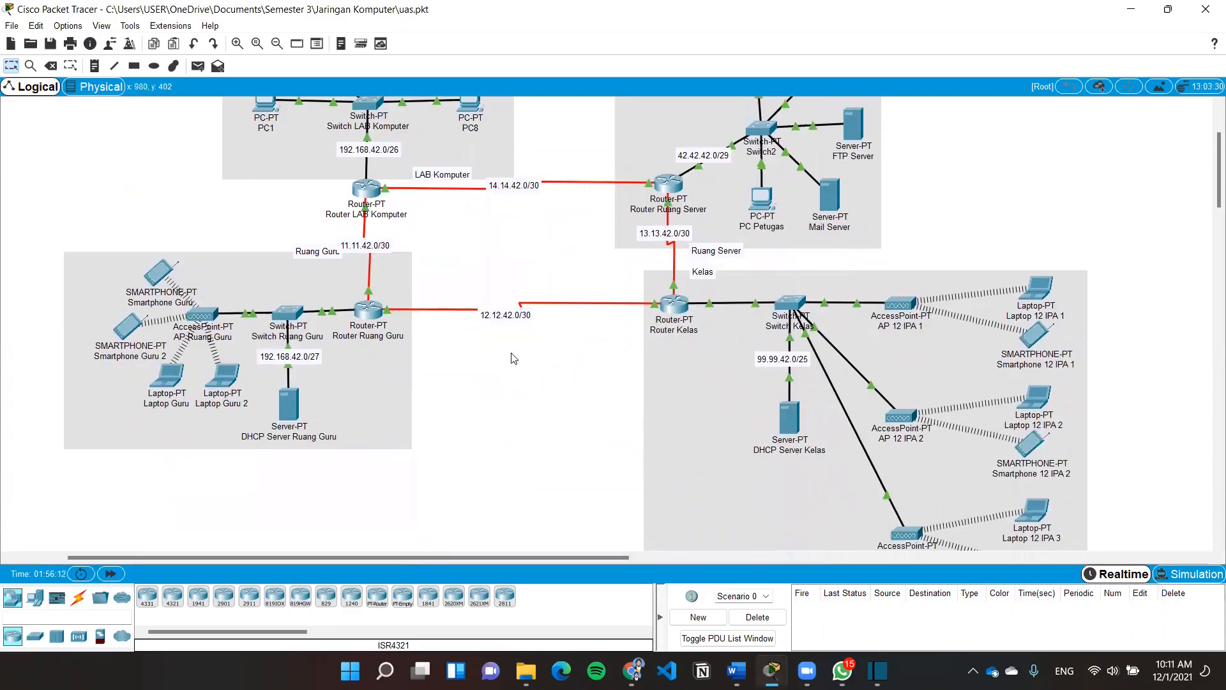
pyautogui.click(180, 382)
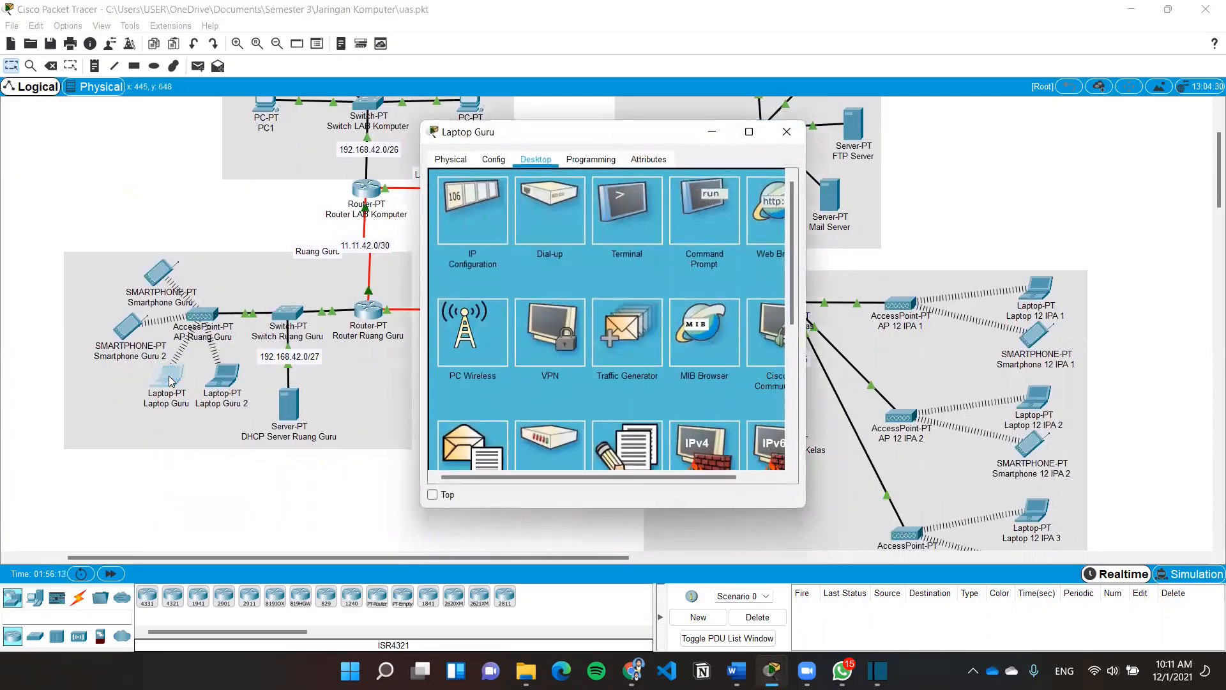
pyautogui.click(702, 209)
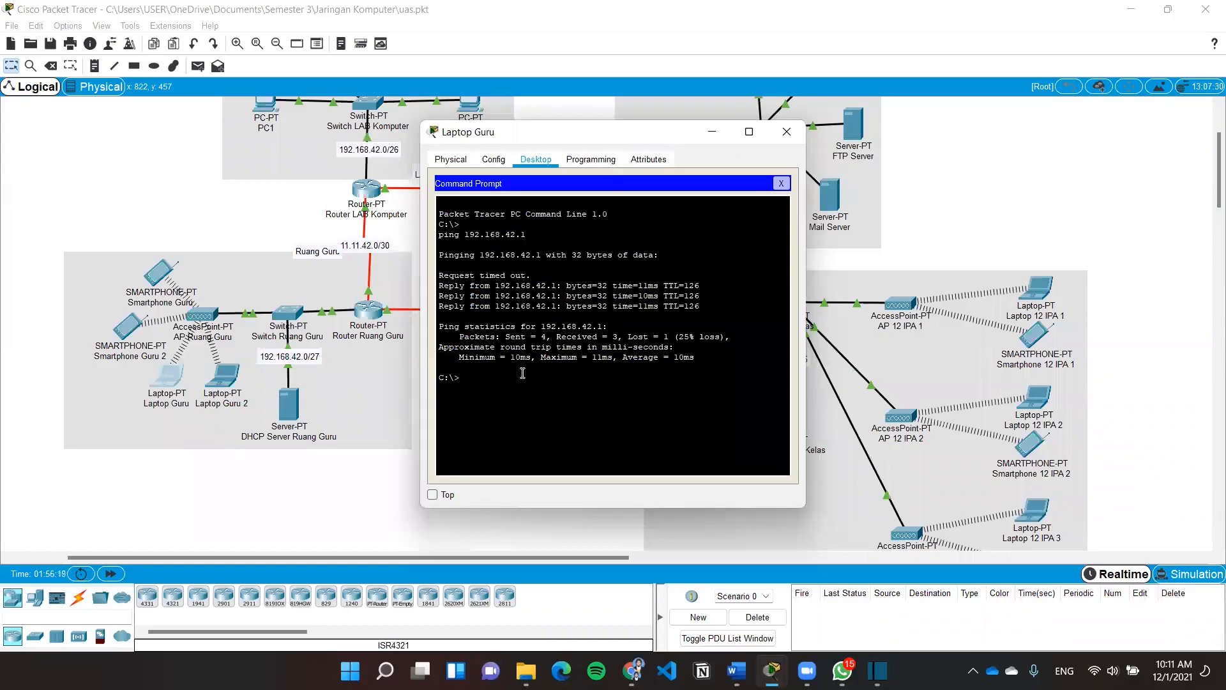
pyautogui.write('nslookup smanggar.com')
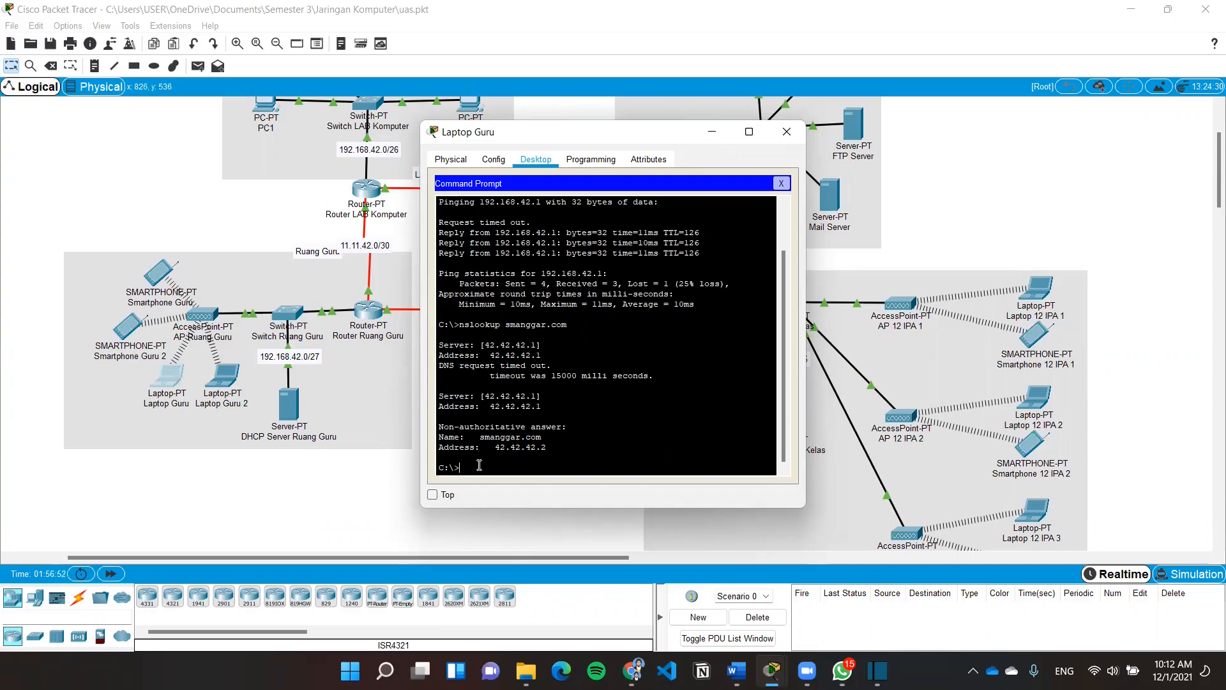
pyautogui.write('nslookup  www.smangg')
pyautogui.press('Return')
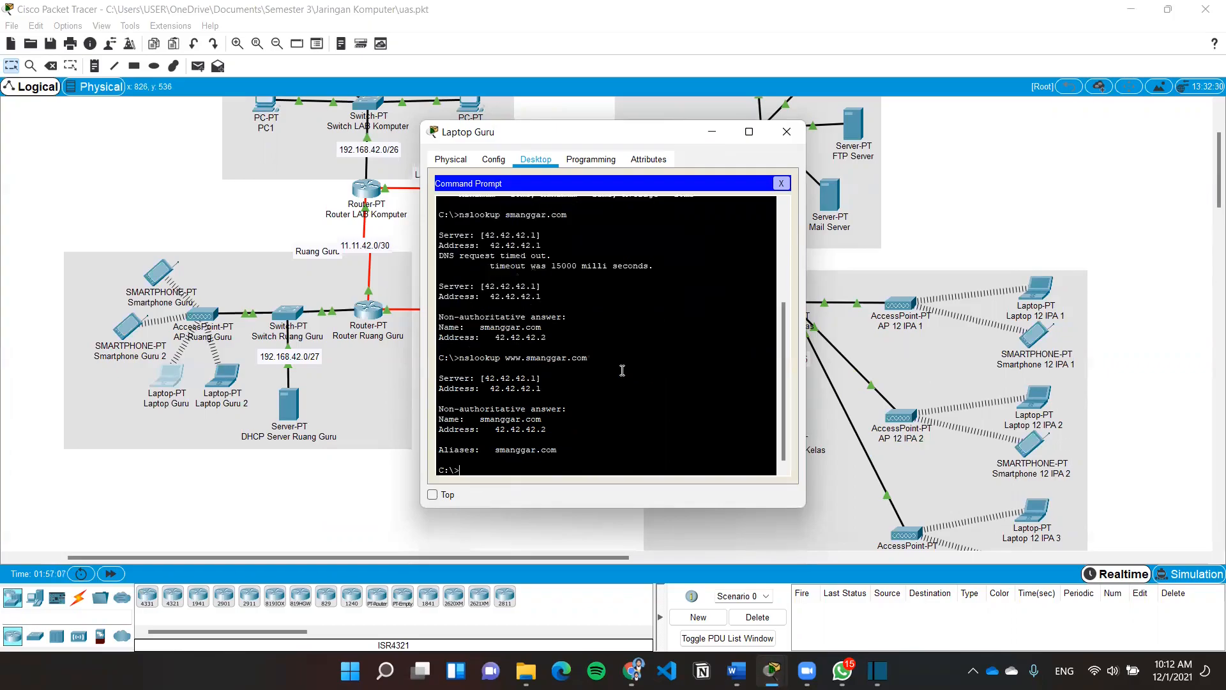
pyautogui.scroll(1, 504, 341)
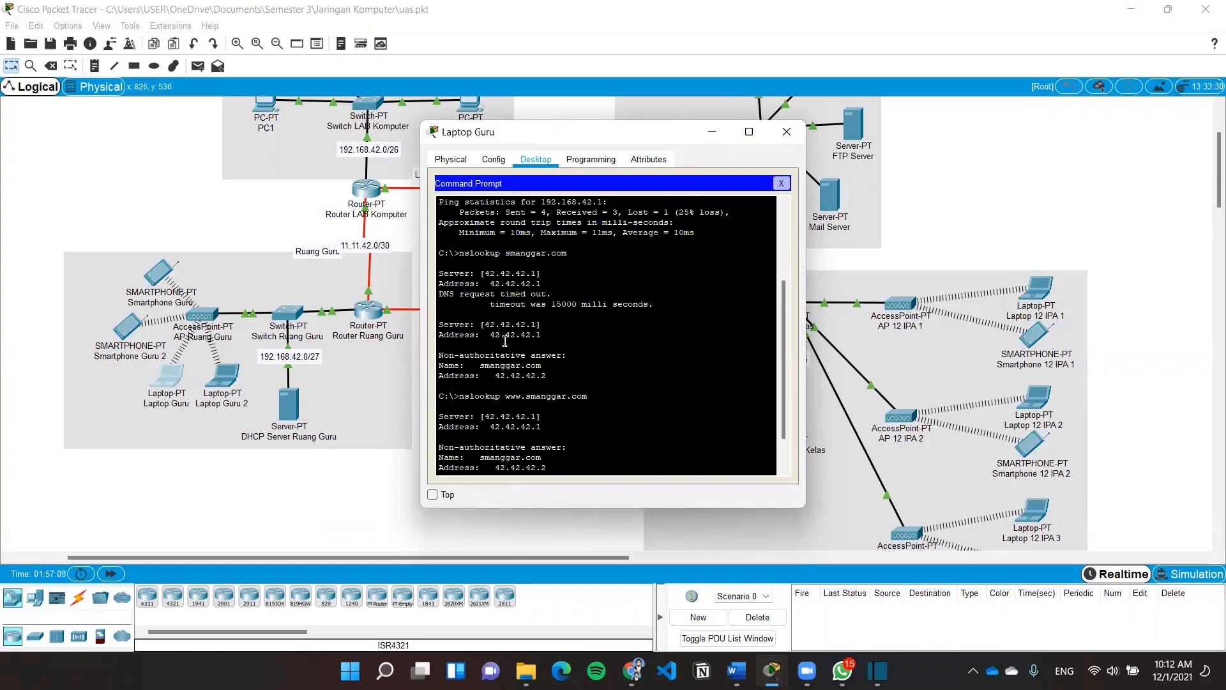
pyautogui.scroll(-1, 504, 341)
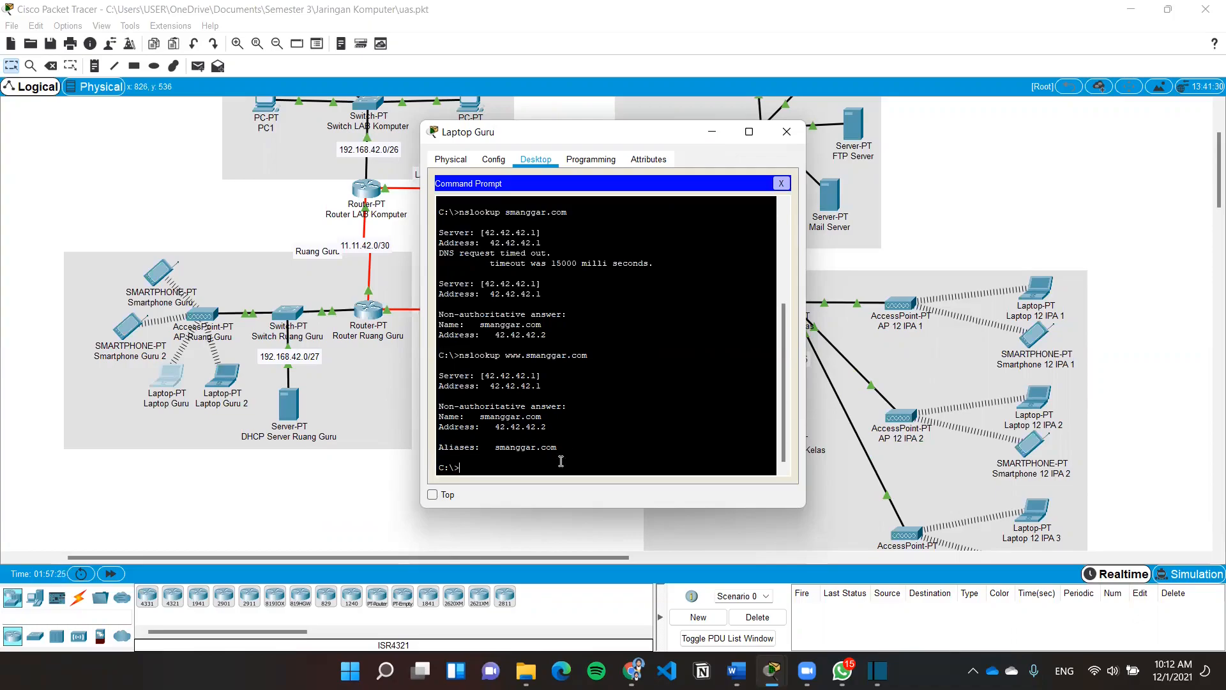
pyautogui.click(791, 136)
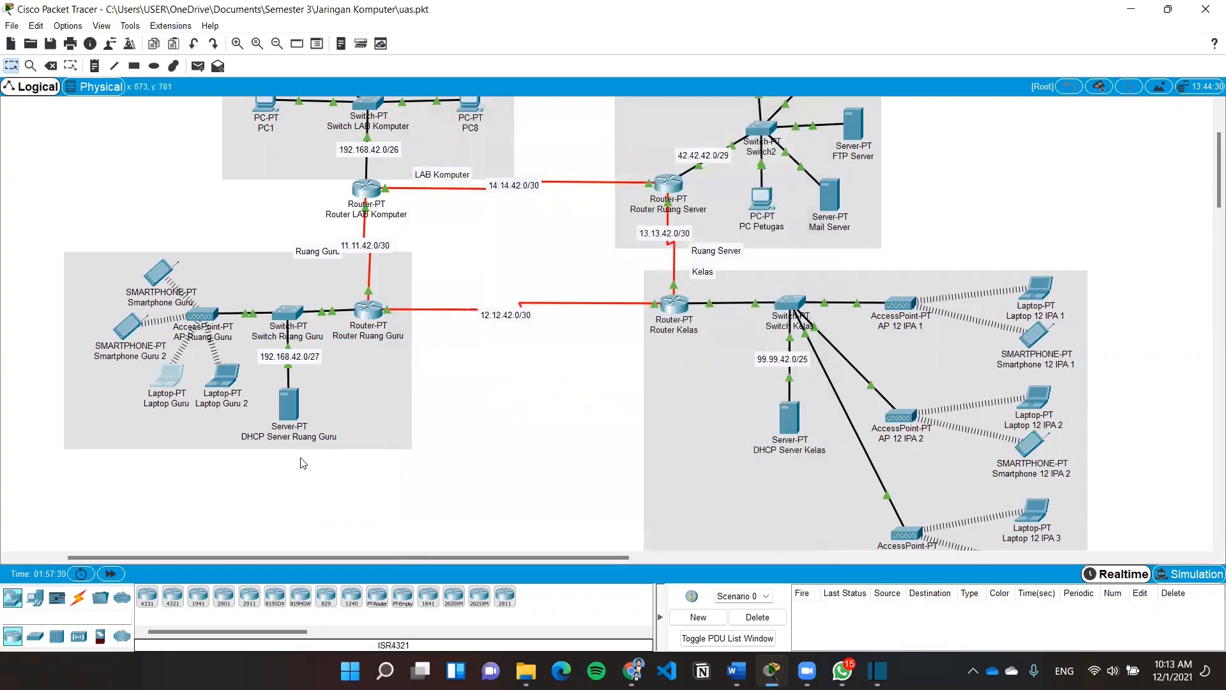
pyautogui.click(171, 377)
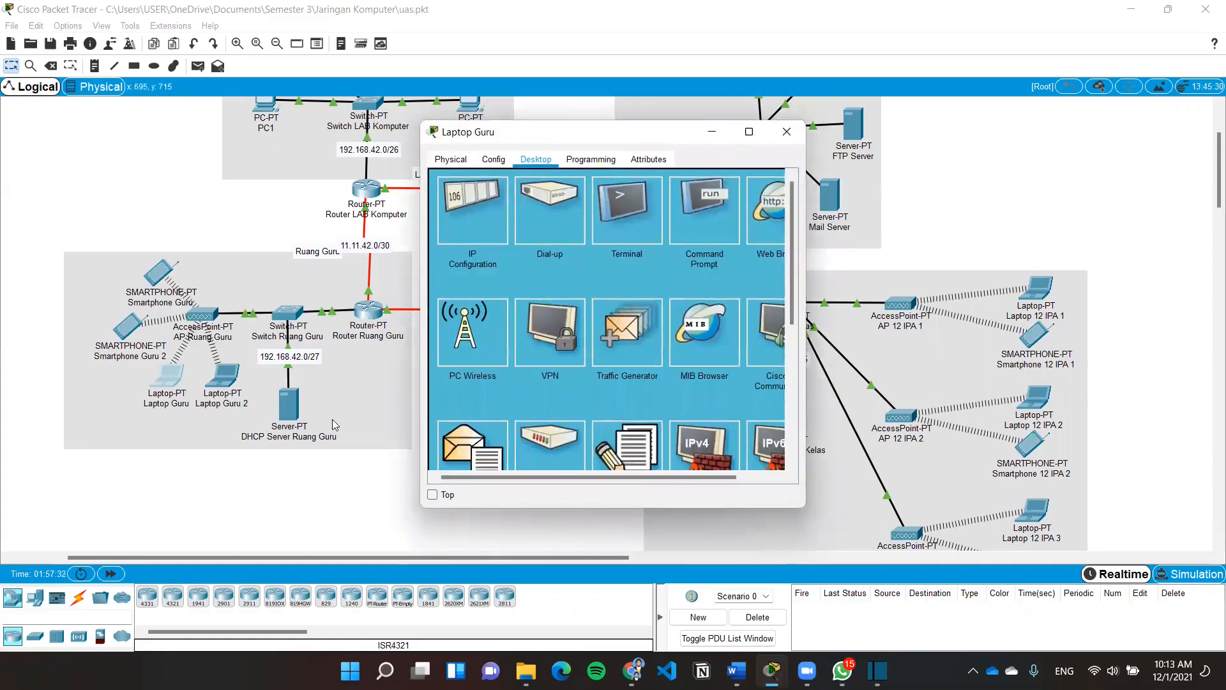
pyautogui.click(765, 218)
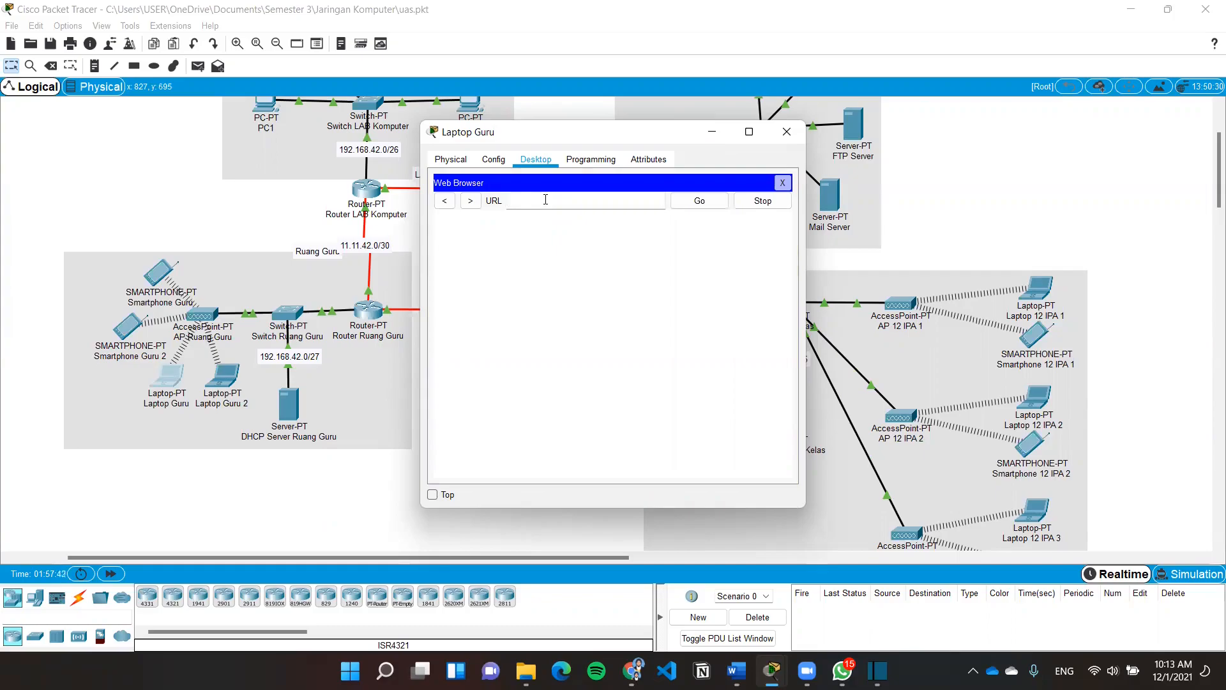
pyautogui.write('http://smanggar.com')
pyautogui.click(699, 202)
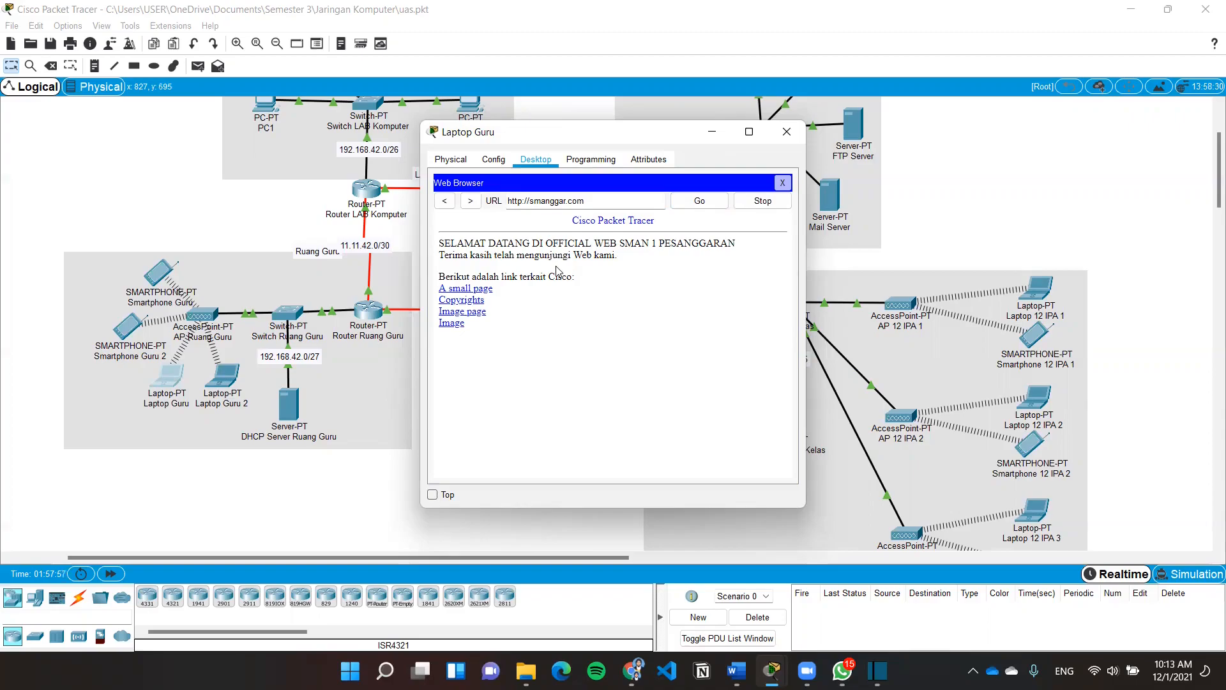
pyautogui.click(786, 132)
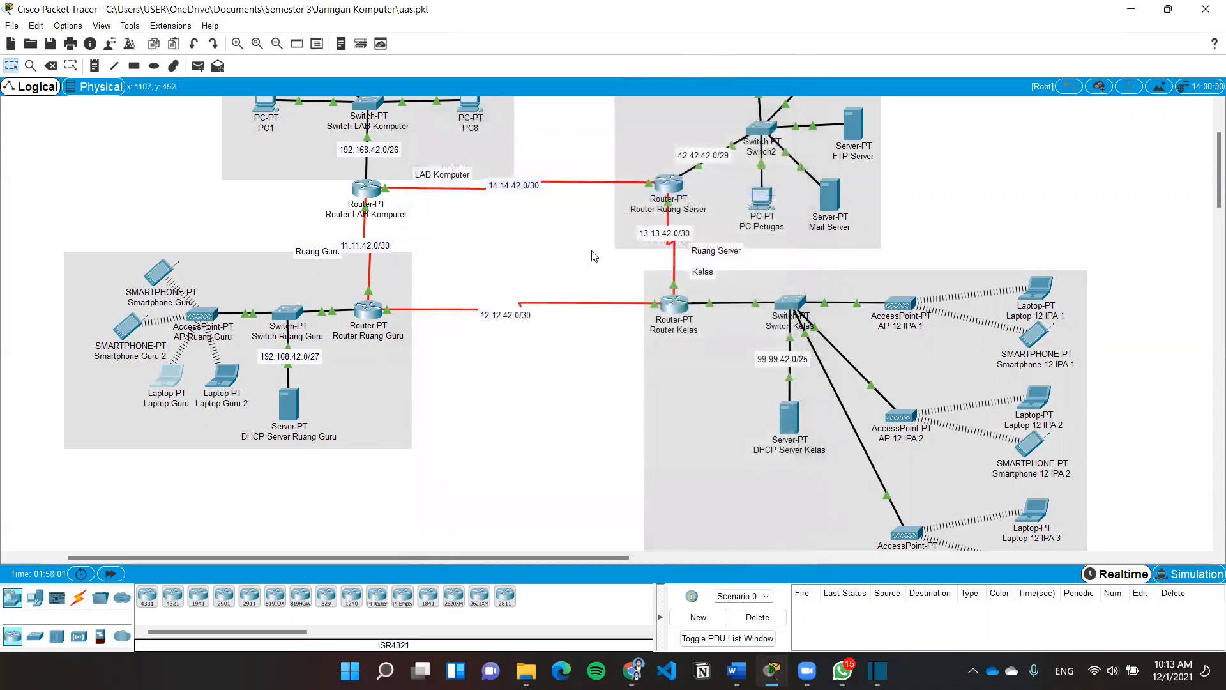
pyautogui.scroll(2, 594, 255)
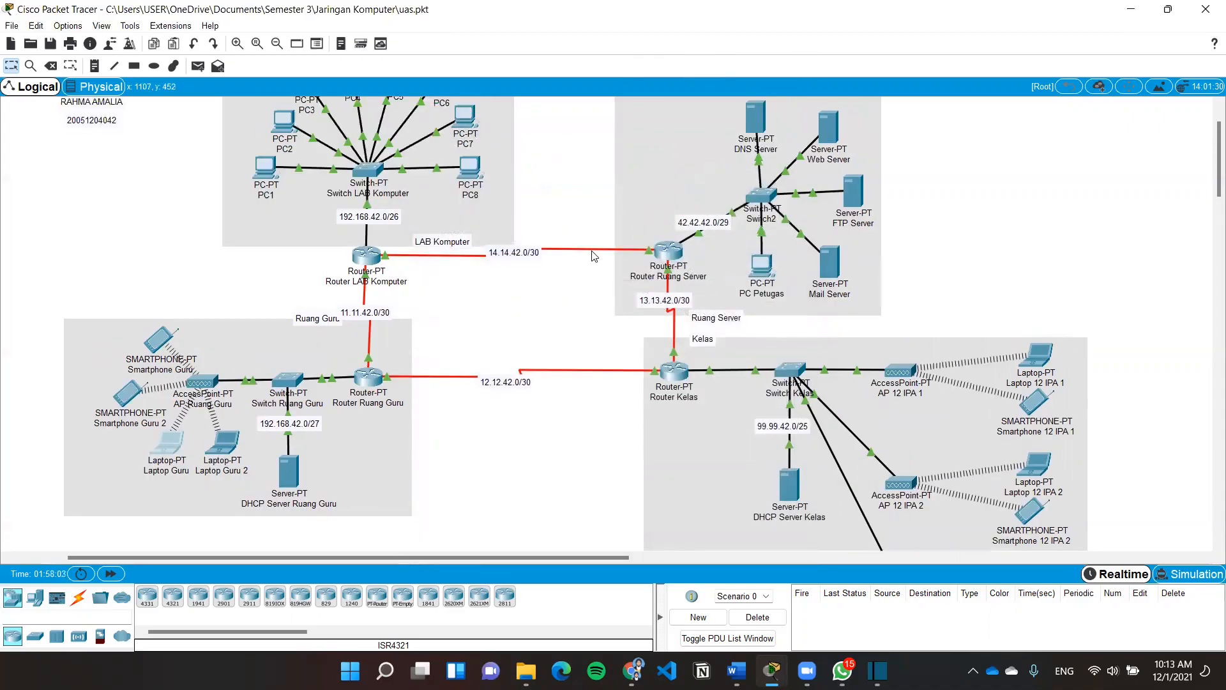
# Show the FTP Server's FTP service settings and inspect the guru account's permissions
pyautogui.click(854, 266)
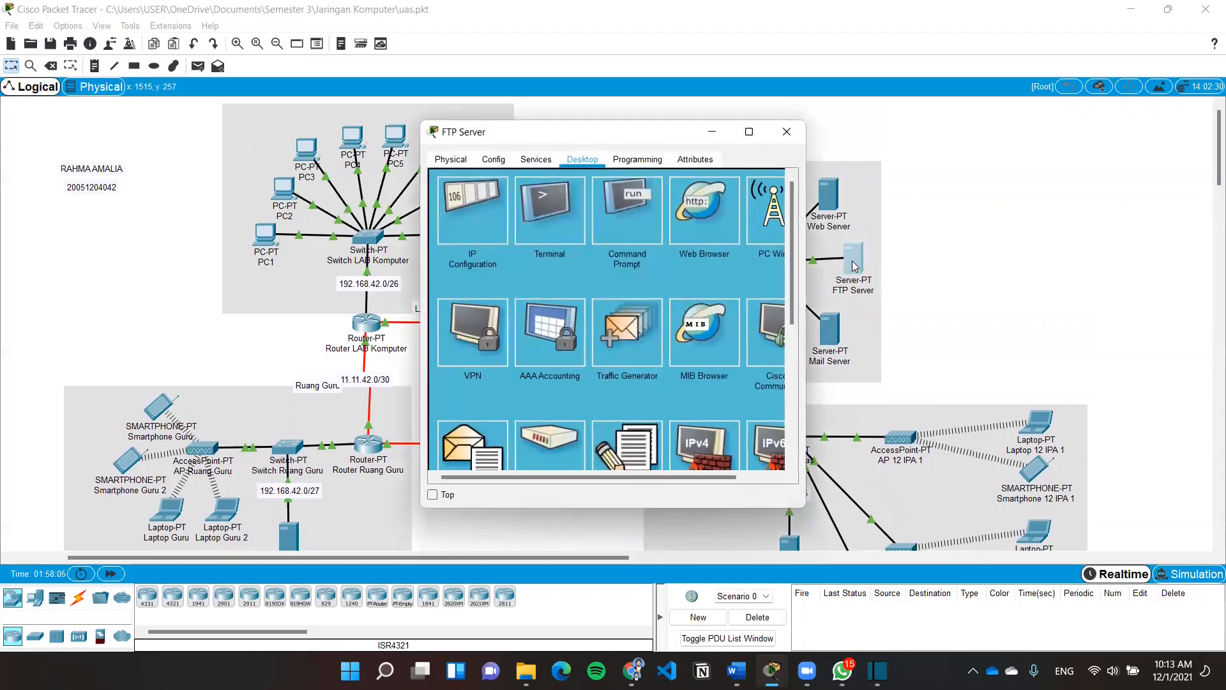
pyautogui.click(536, 159)
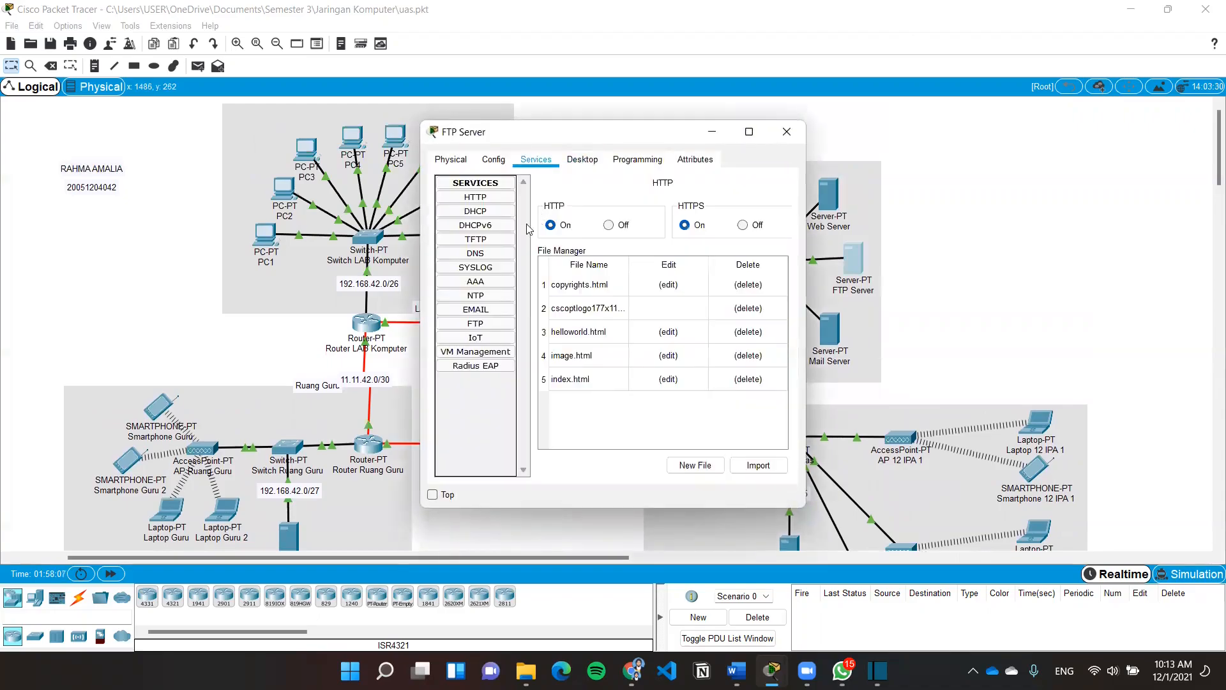
pyautogui.click(490, 326)
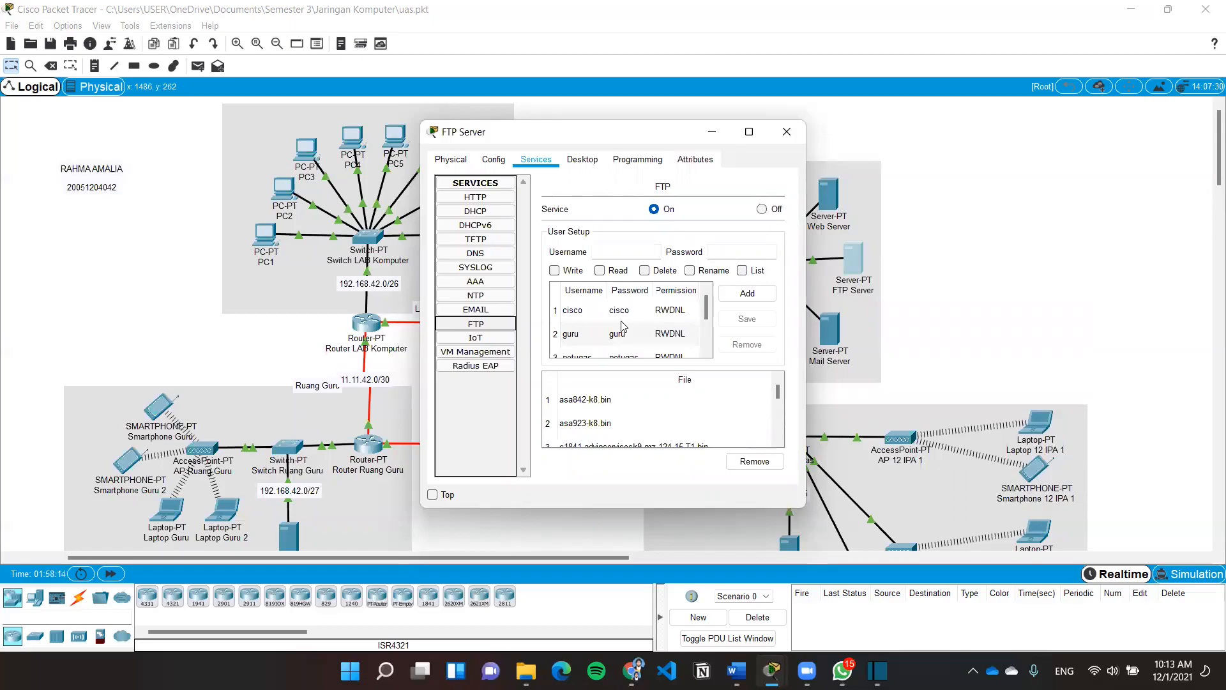
pyautogui.scroll(-2, 623, 327)
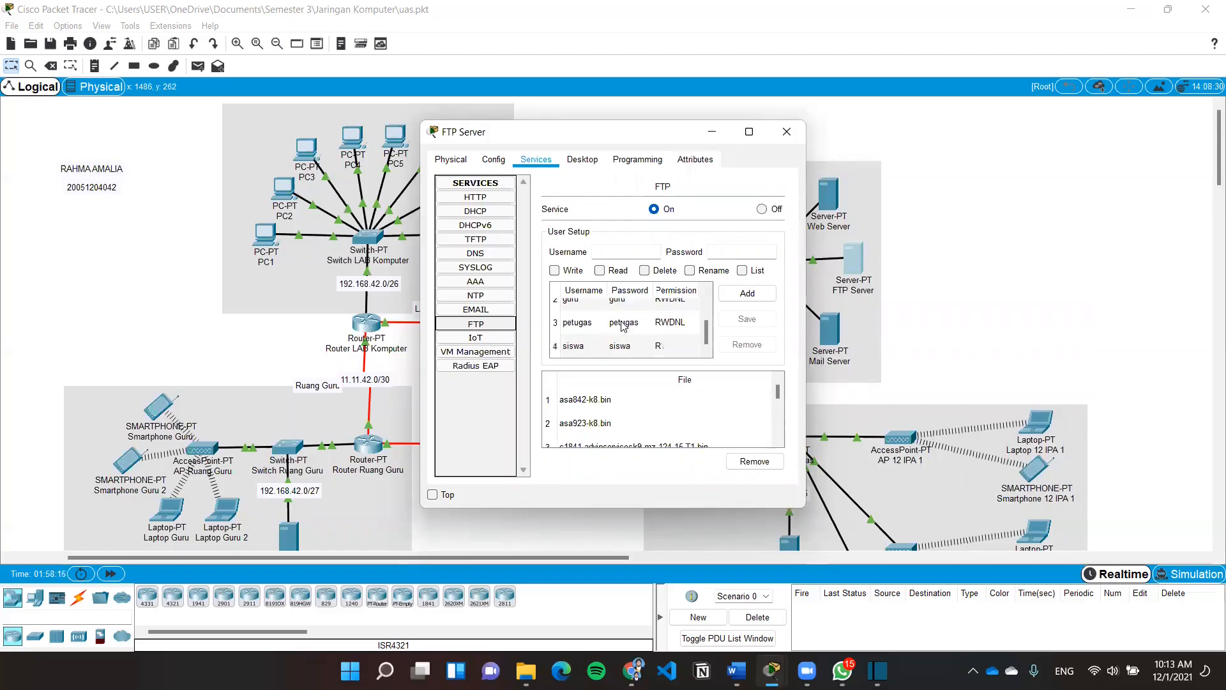
pyautogui.scroll(2, 624, 327)
pyautogui.click(578, 333)
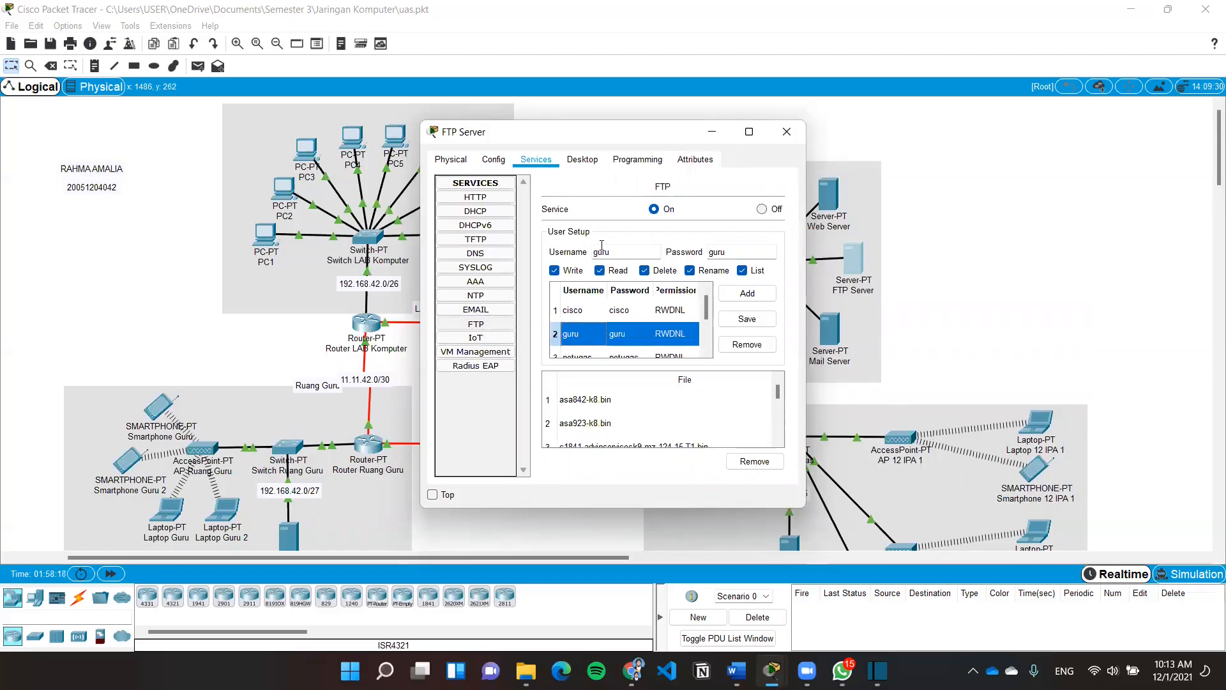
pyautogui.moveTo(613, 252); pyautogui.dragTo(594, 249)
pyautogui.click(734, 251)
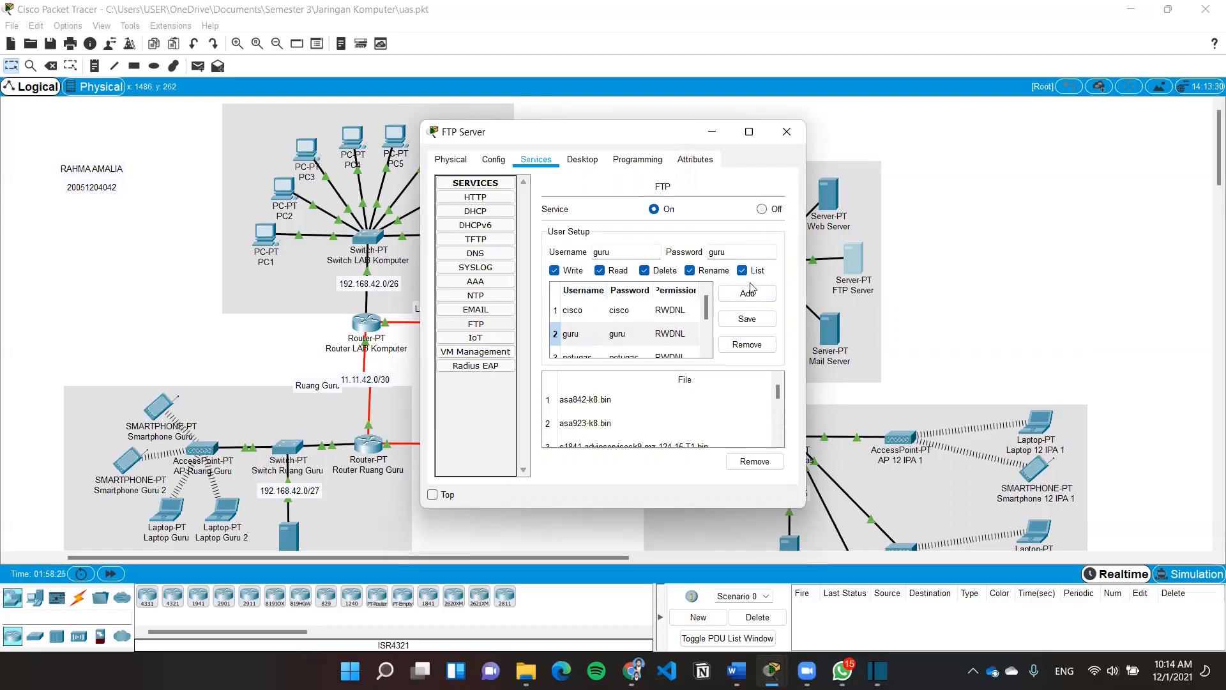
pyautogui.scroll(-1, 636, 321)
# Check the petugas and siswa accounts' permissions, then close the FTP Server
pyautogui.click(575, 322)
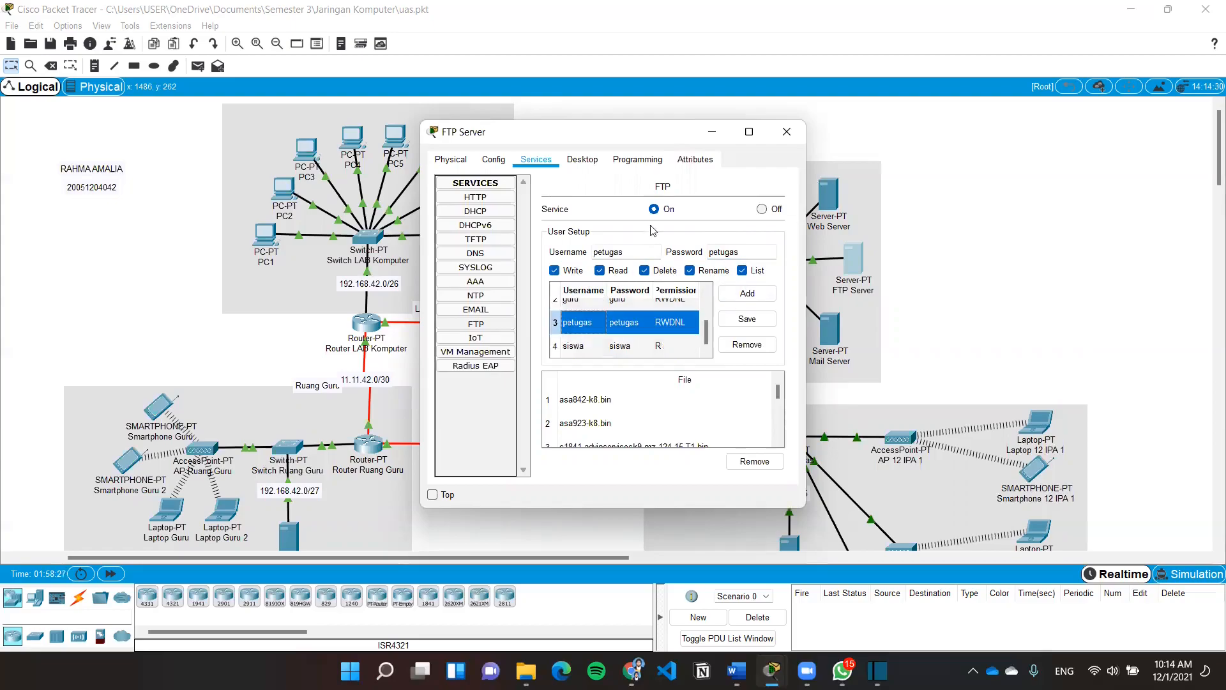
pyautogui.doubleClick(637, 251)
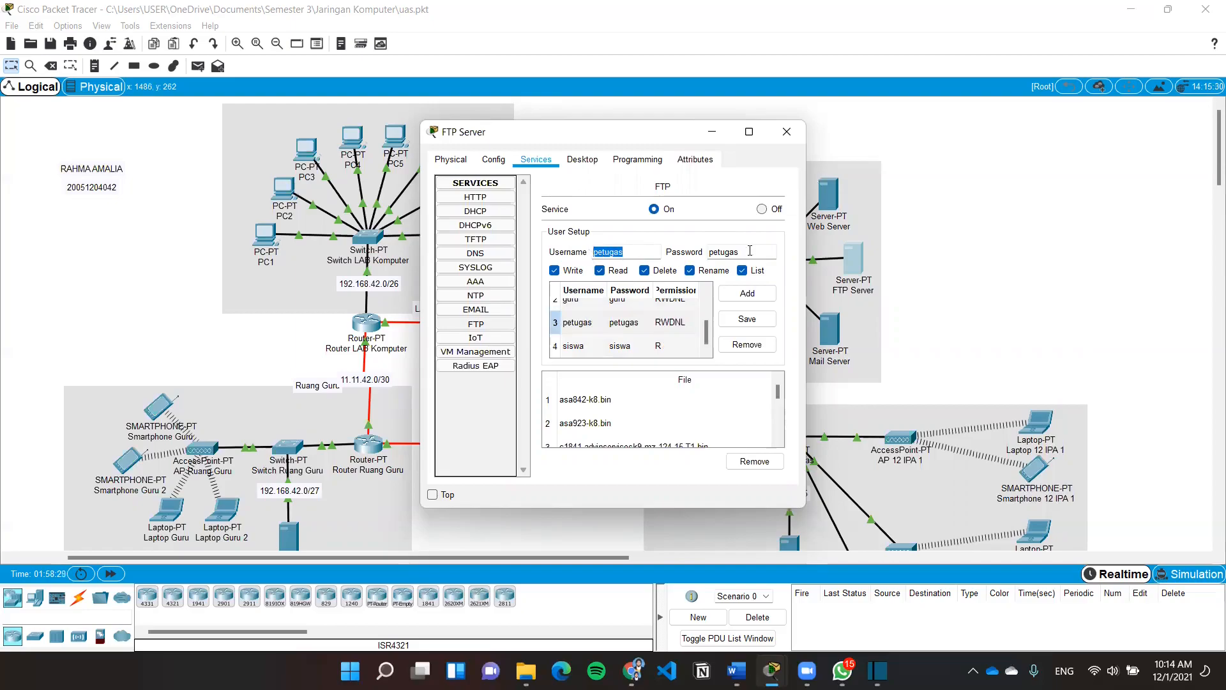
pyautogui.doubleClick(707, 251)
pyautogui.click(707, 248)
pyautogui.click(598, 347)
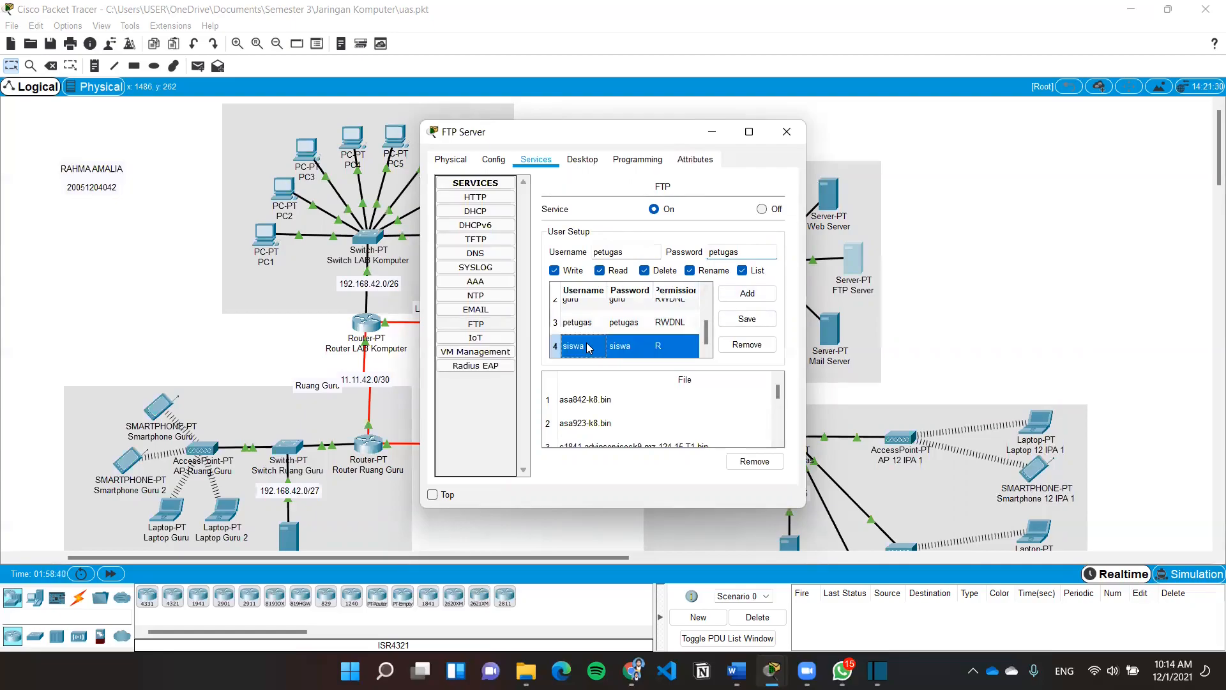
pyautogui.moveTo(615, 250); pyautogui.dragTo(592, 249)
pyautogui.click(742, 247)
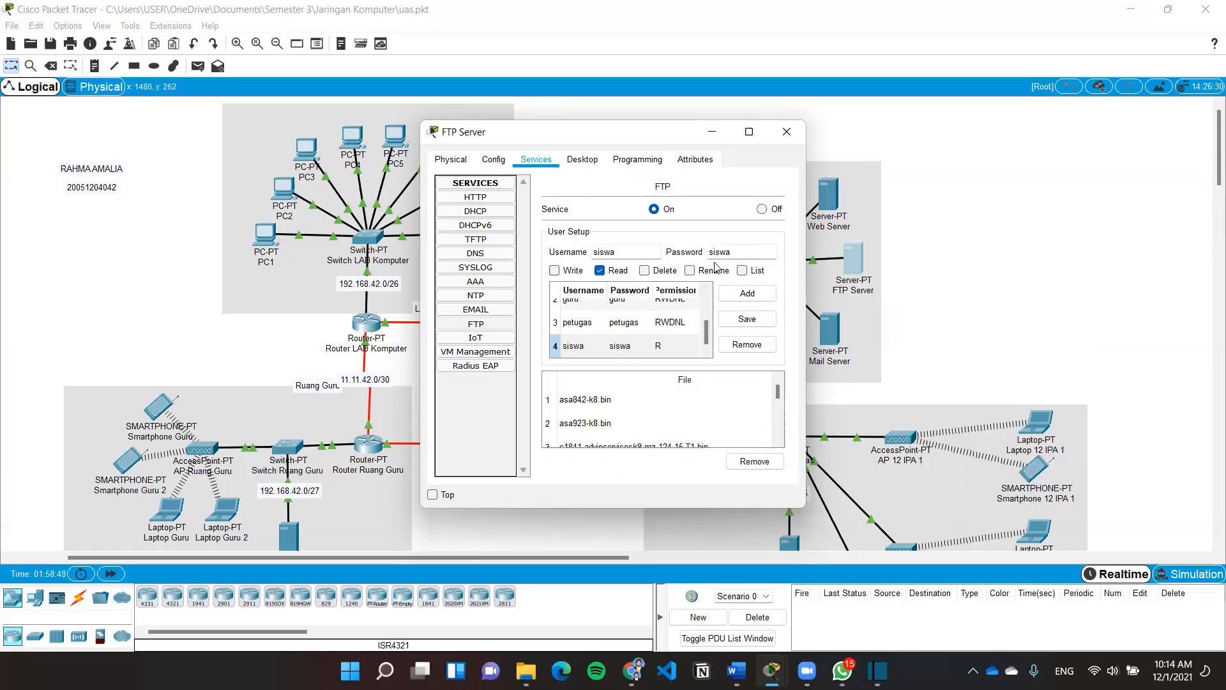
pyautogui.click(779, 134)
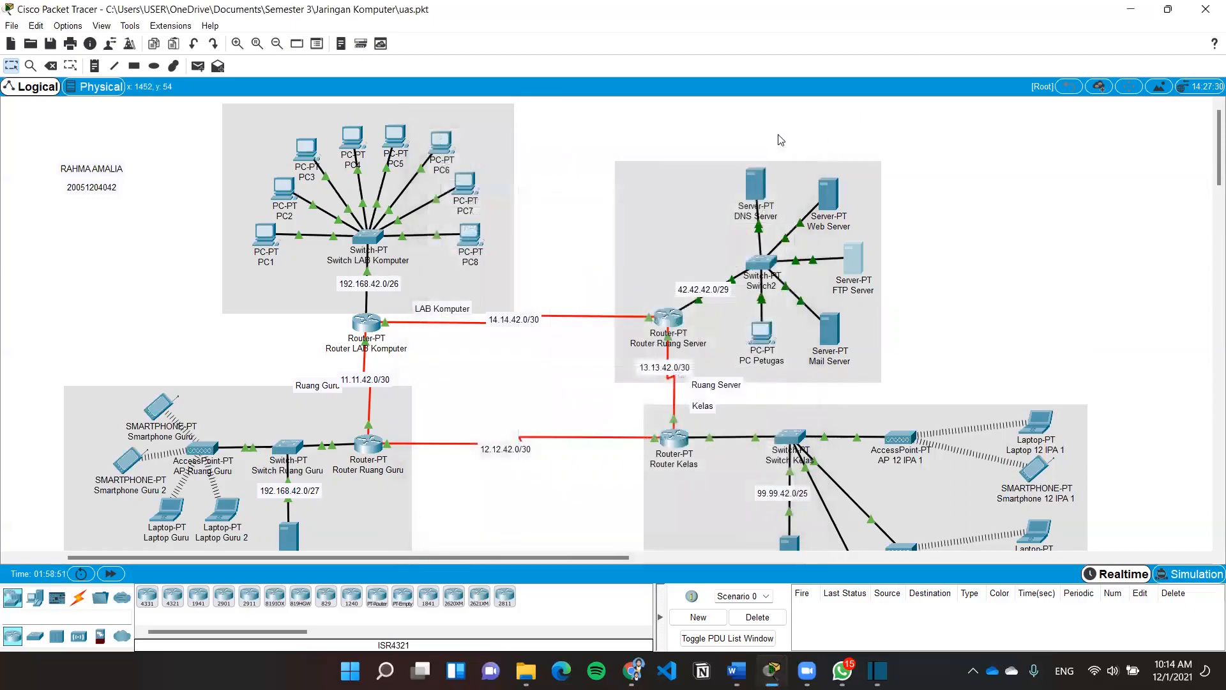
# Write 'Data siswa' in a new document in Laptop Guru's Text Editor
pyautogui.click(164, 515)
pyautogui.scroll(-1, 561, 374)
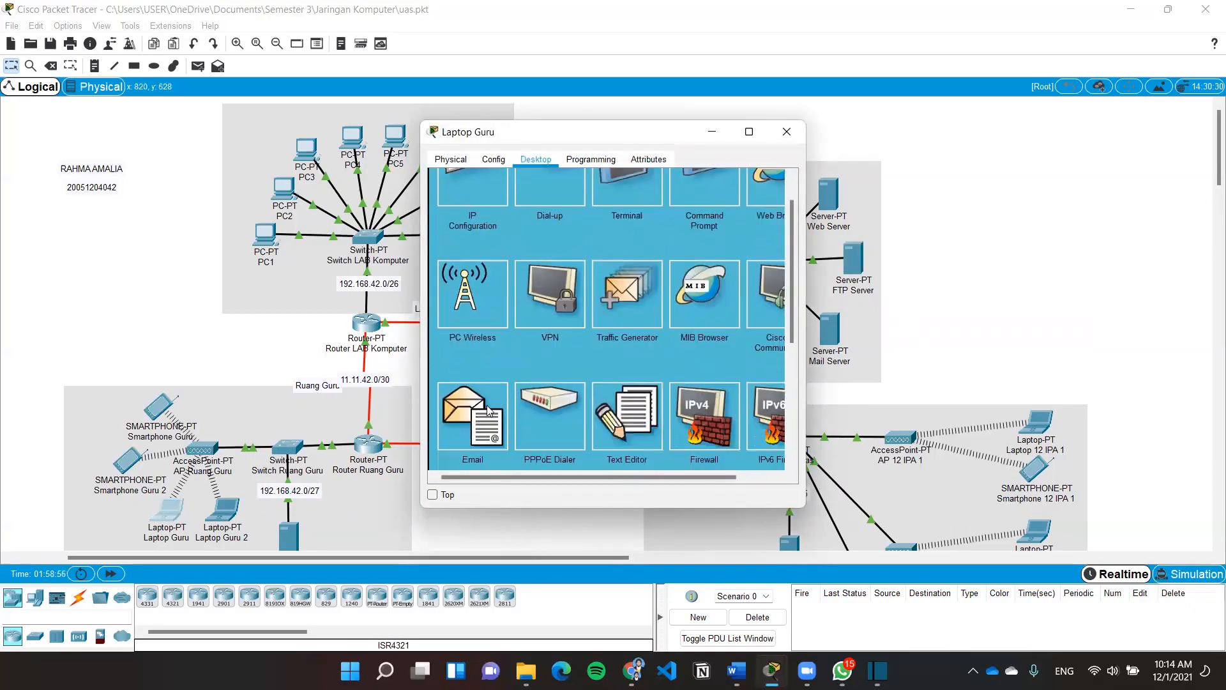
pyautogui.click(641, 416)
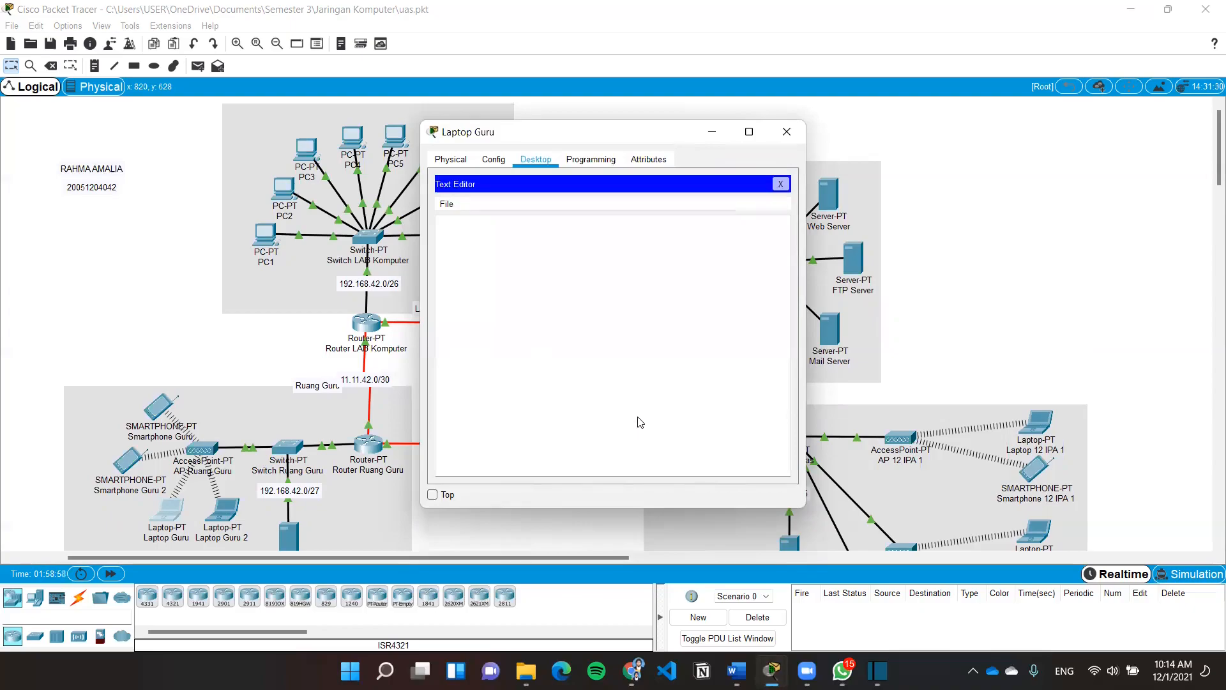
pyautogui.click(643, 233)
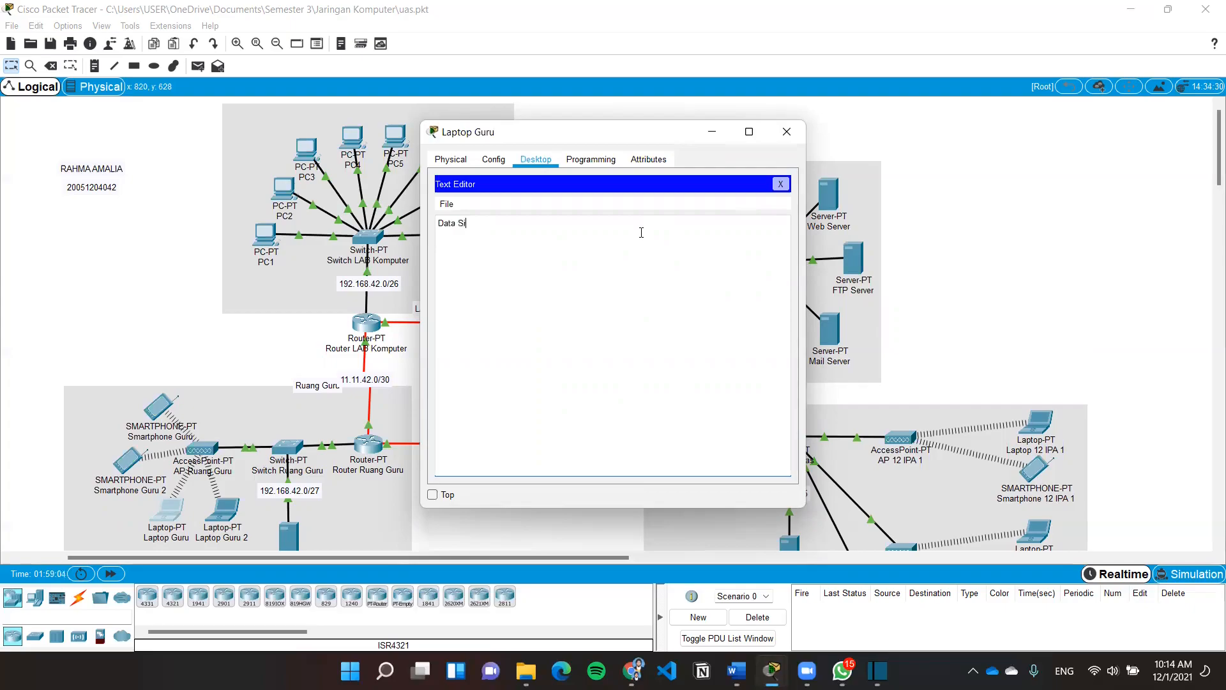
pyautogui.press('BackSpace')
pyautogui.press('BackSpace')
pyautogui.write('siswa')
# Save the note as pesan-laptopguru.txt and close the text editor
pyautogui.click(448, 204)
pyautogui.click(483, 250)
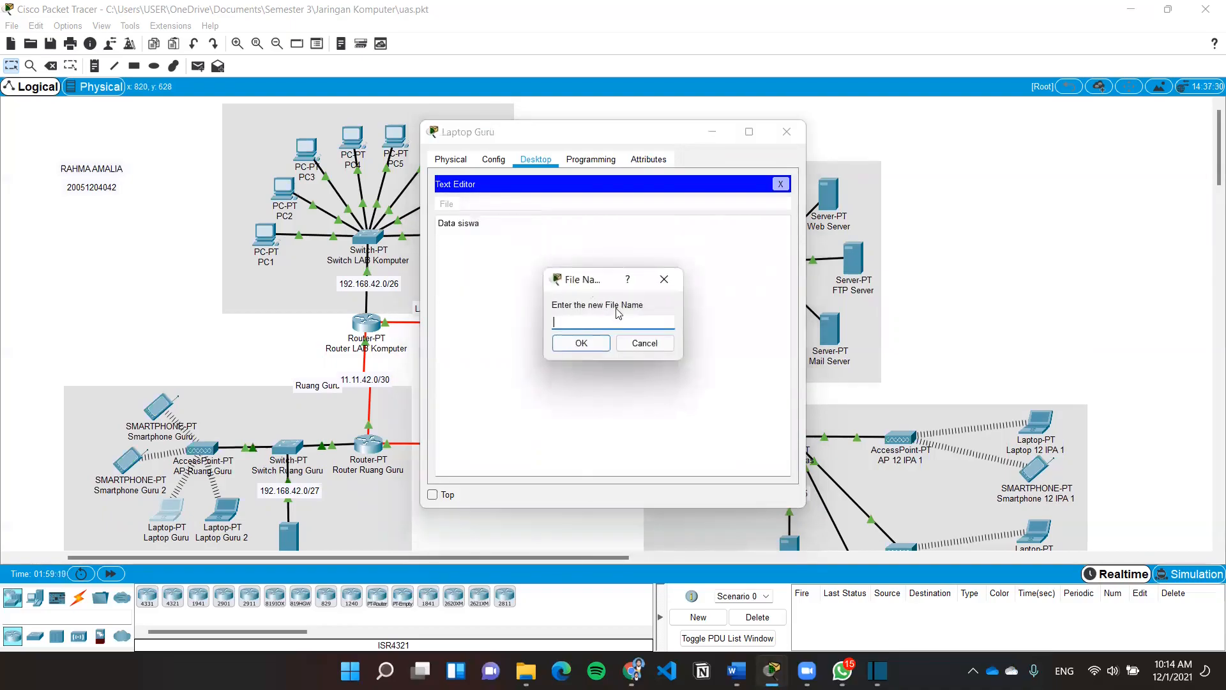
pyautogui.write('pesan-lapt')
pyautogui.press('BackSpace')
pyautogui.press('BackSpace')
pyautogui.press('BackSpace')
pyautogui.write('uru.txt')
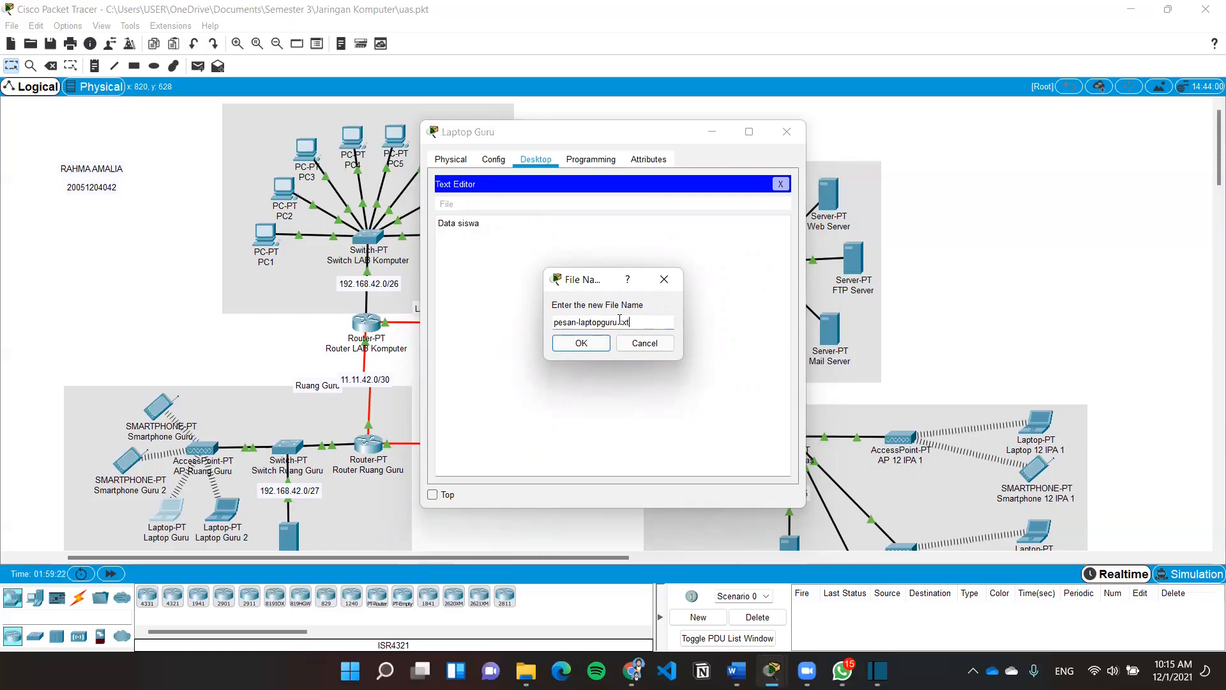
pyautogui.click(583, 348)
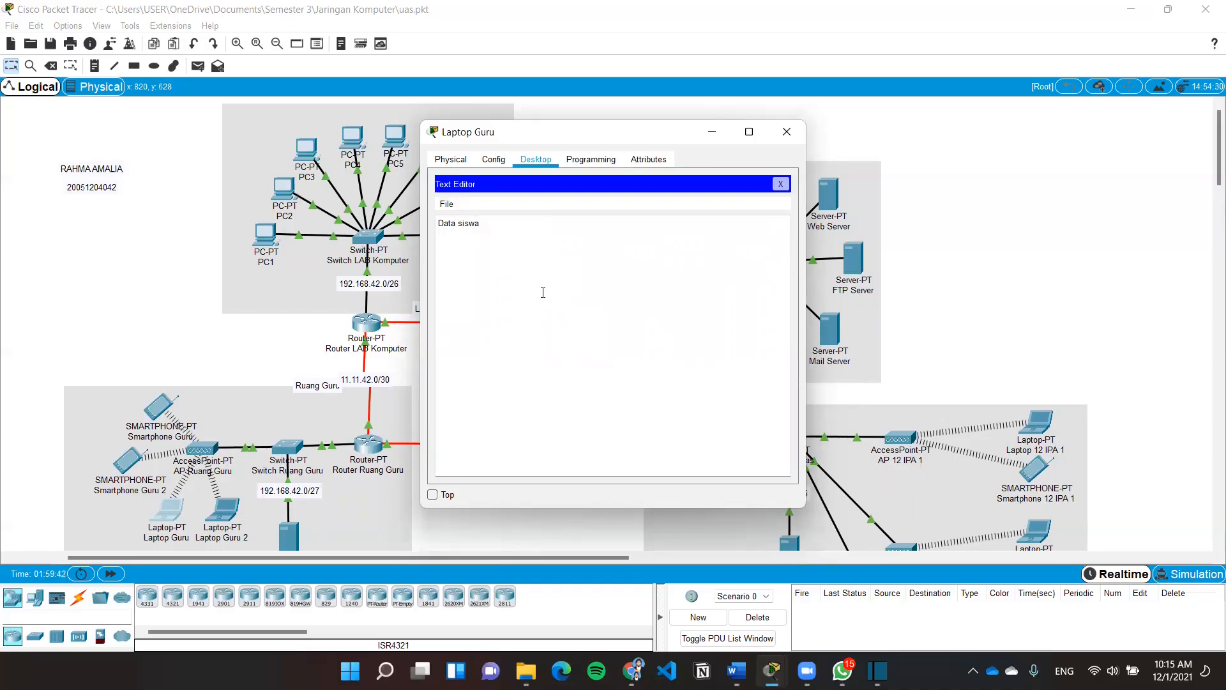
pyautogui.click(497, 161)
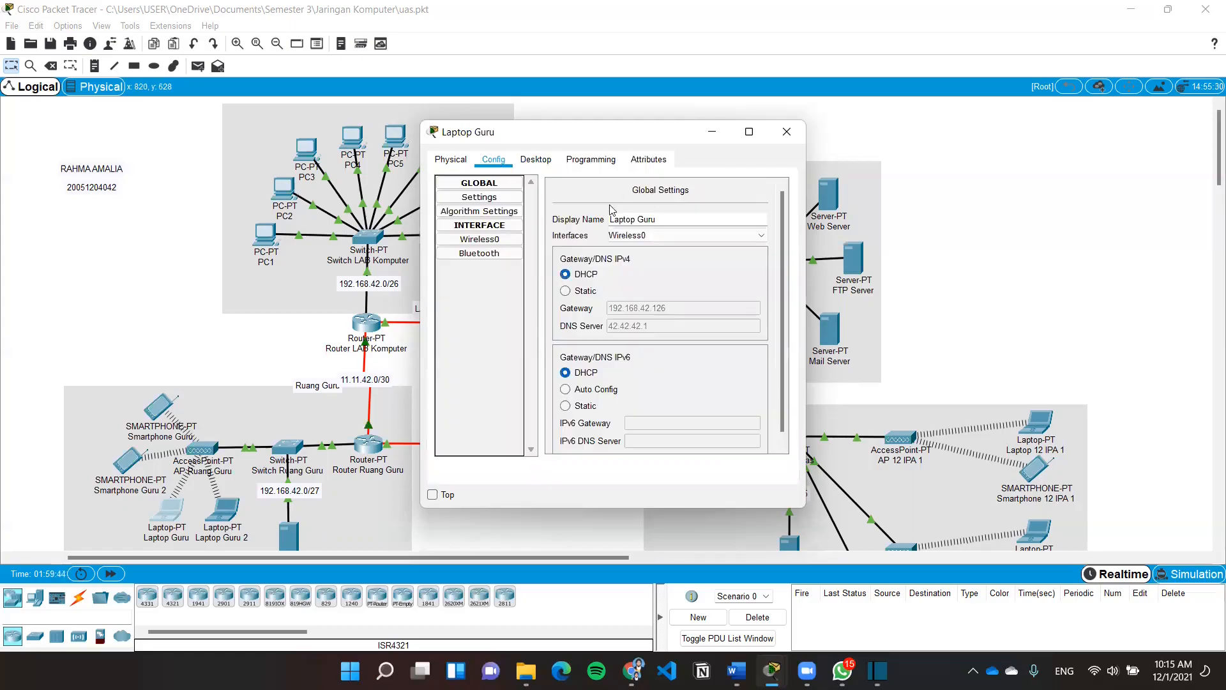
pyautogui.click(535, 160)
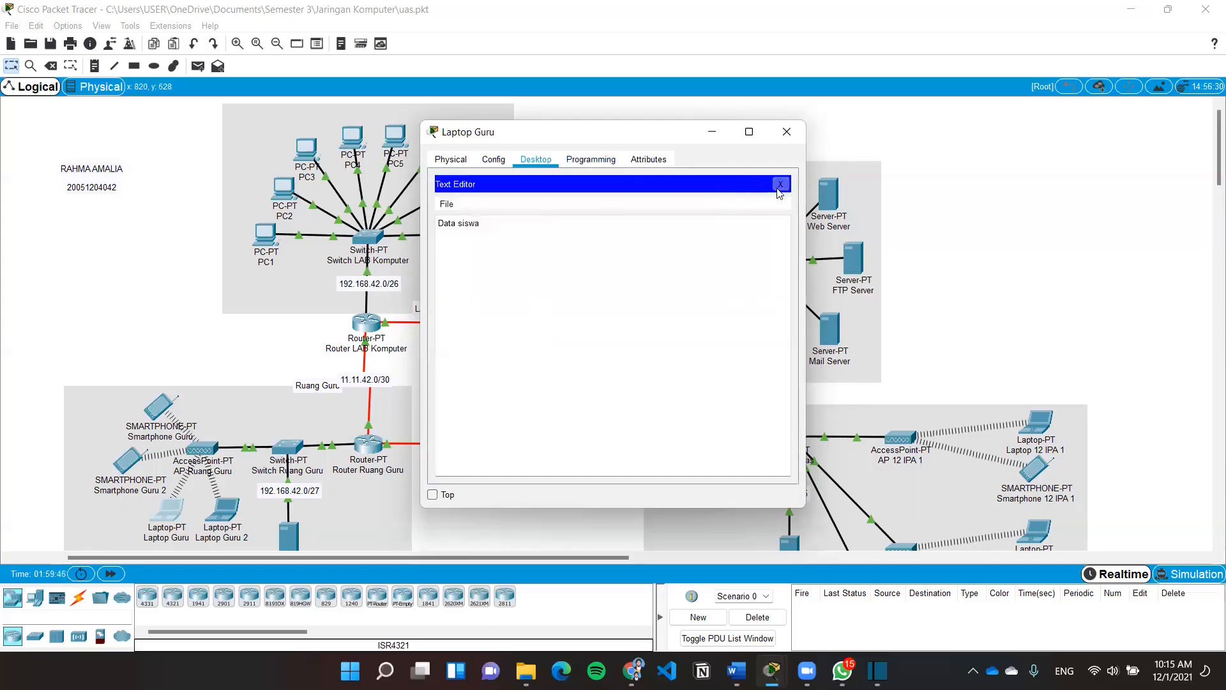
pyautogui.click(780, 184)
# Run dir on Laptop Guru to confirm pesan-laptopguru.txt (10 bytes) is on drive C, then close it
pyautogui.click(705, 228)
pyautogui.scroll(-8, 497, 383)
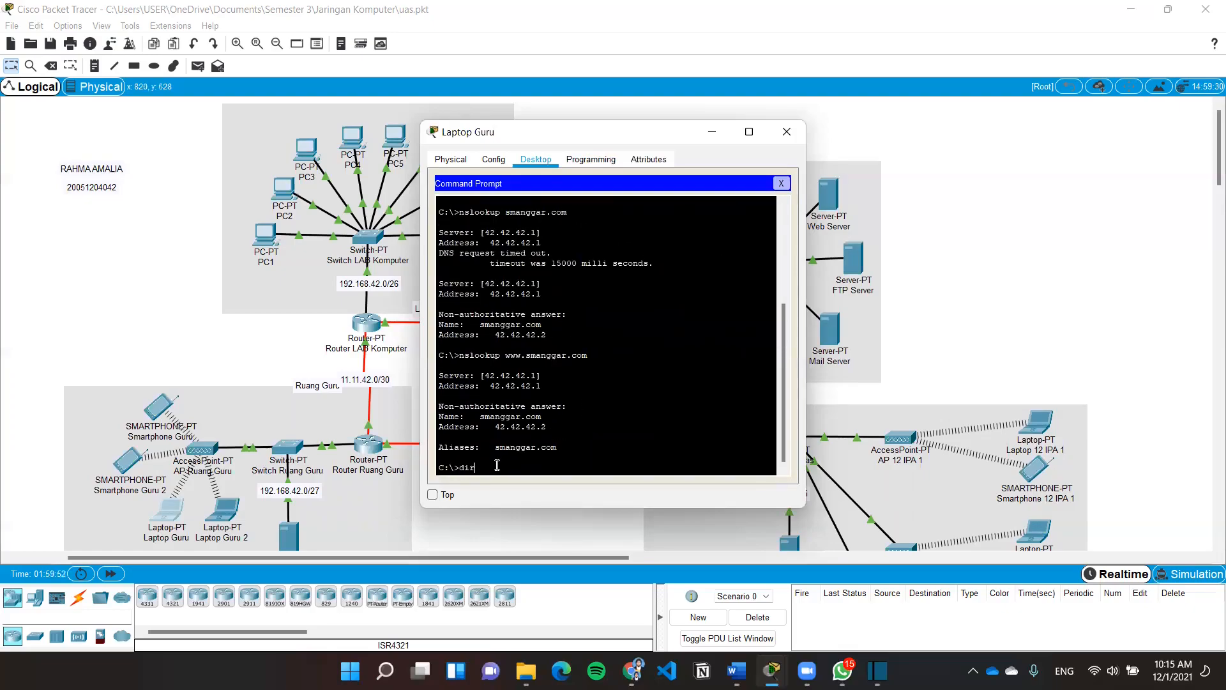
pyautogui.write('dir')
pyautogui.press('Return')
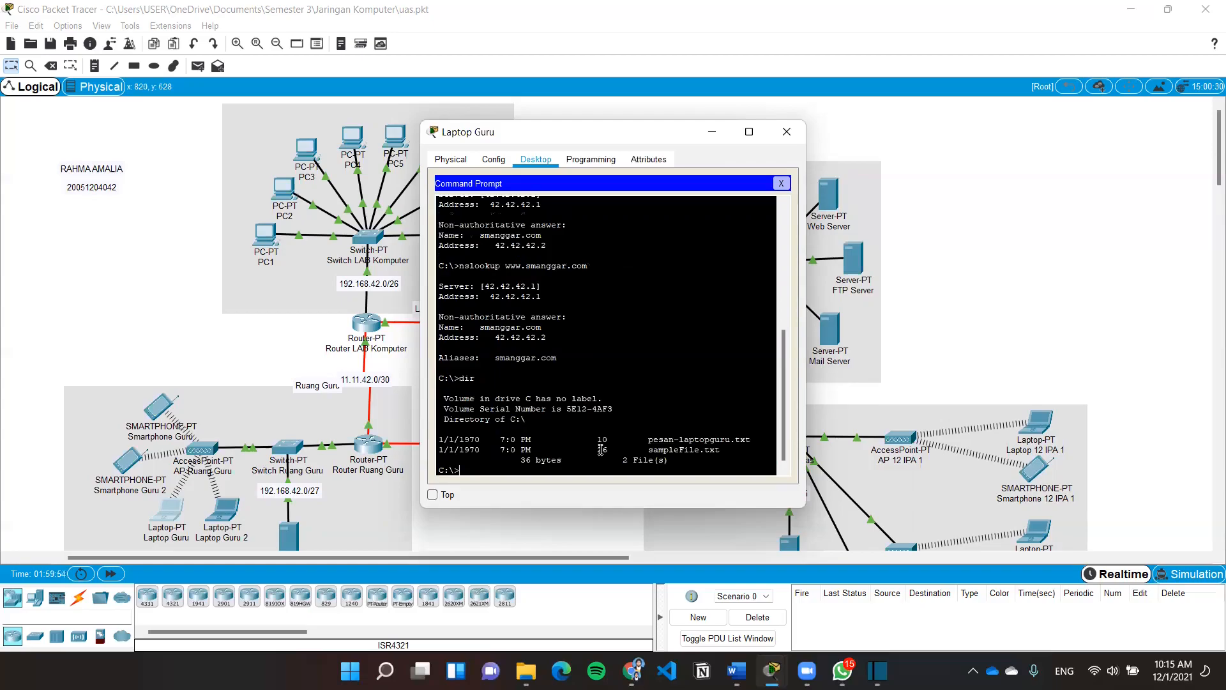
pyautogui.moveTo(755, 437); pyautogui.dragTo(648, 439)
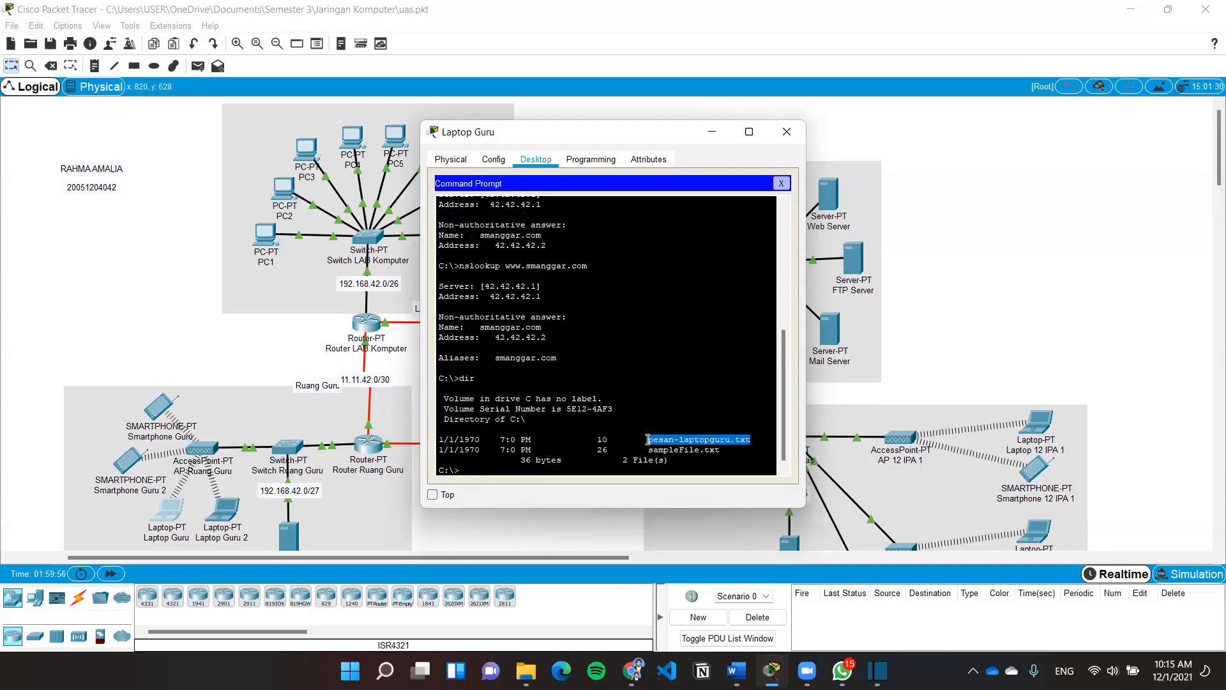
pyautogui.click(751, 440)
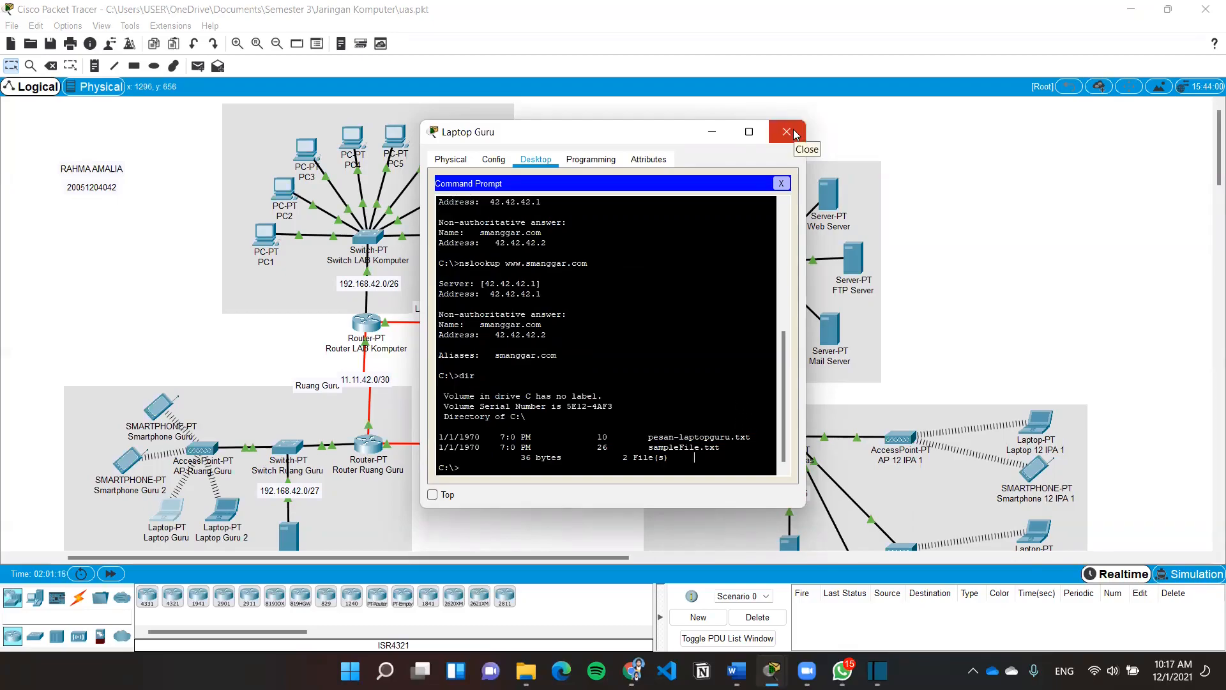
pyautogui.click(787, 132)
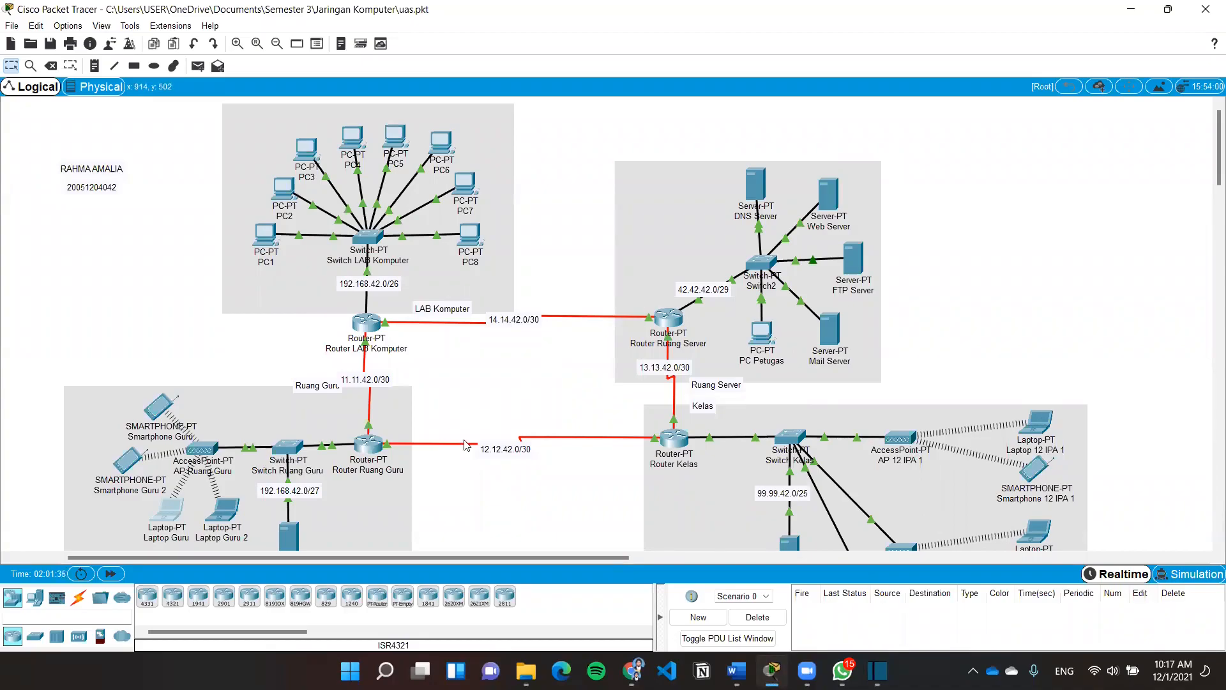
# Connect Laptop Guru's command prompt to FTP server 42.42.42.3 and log in as guru
pyautogui.scroll(-3, 421, 486)
pyautogui.click(169, 379)
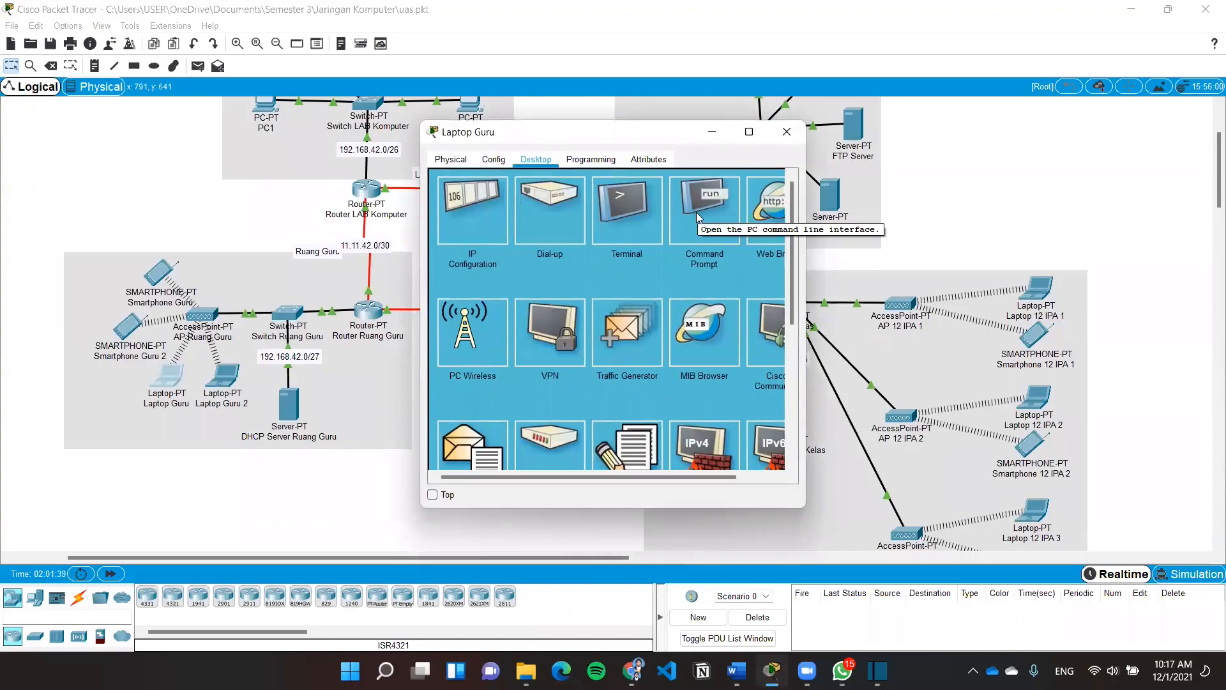
pyautogui.click(698, 217)
pyautogui.scroll(-5, 627, 378)
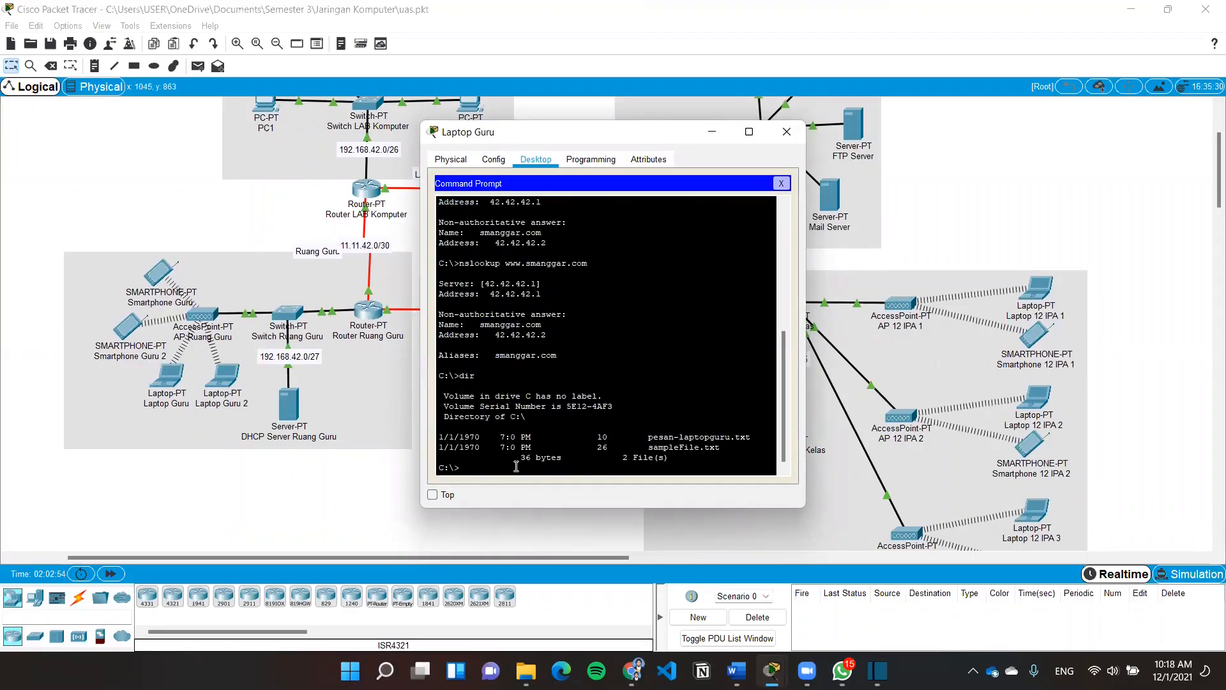
pyautogui.write('ftp 42.42.42.3')
pyautogui.press('Return')
pyautogui.write('guru')
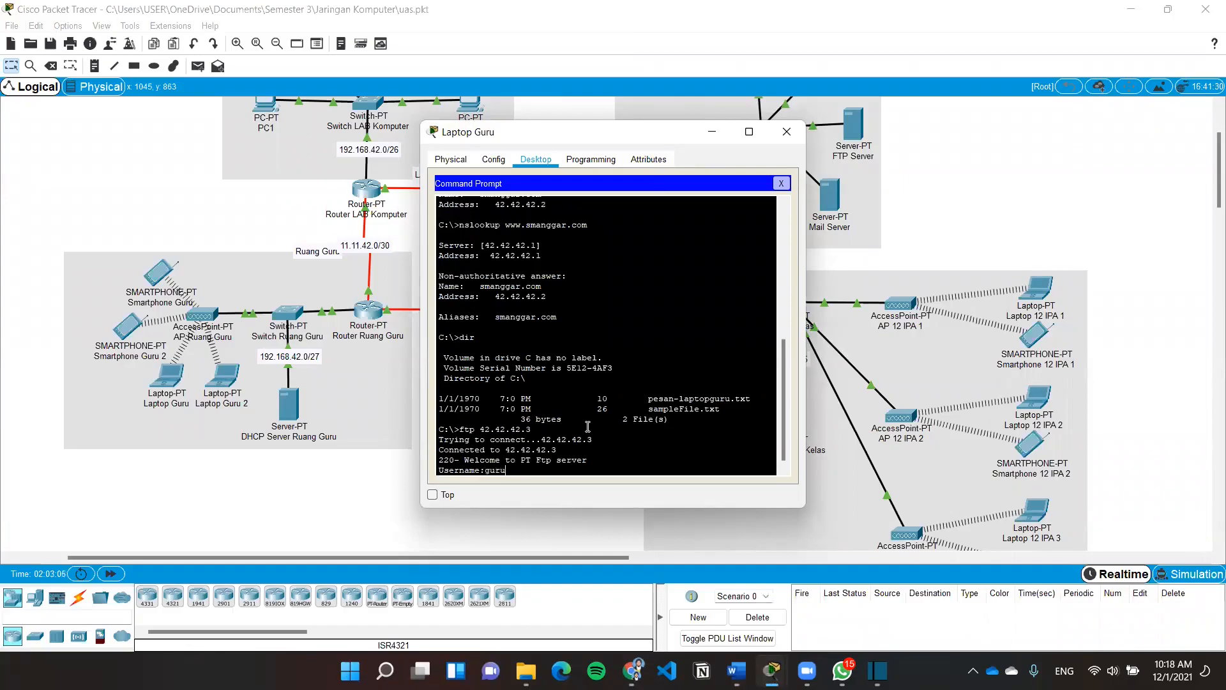
pyautogui.press('Return')
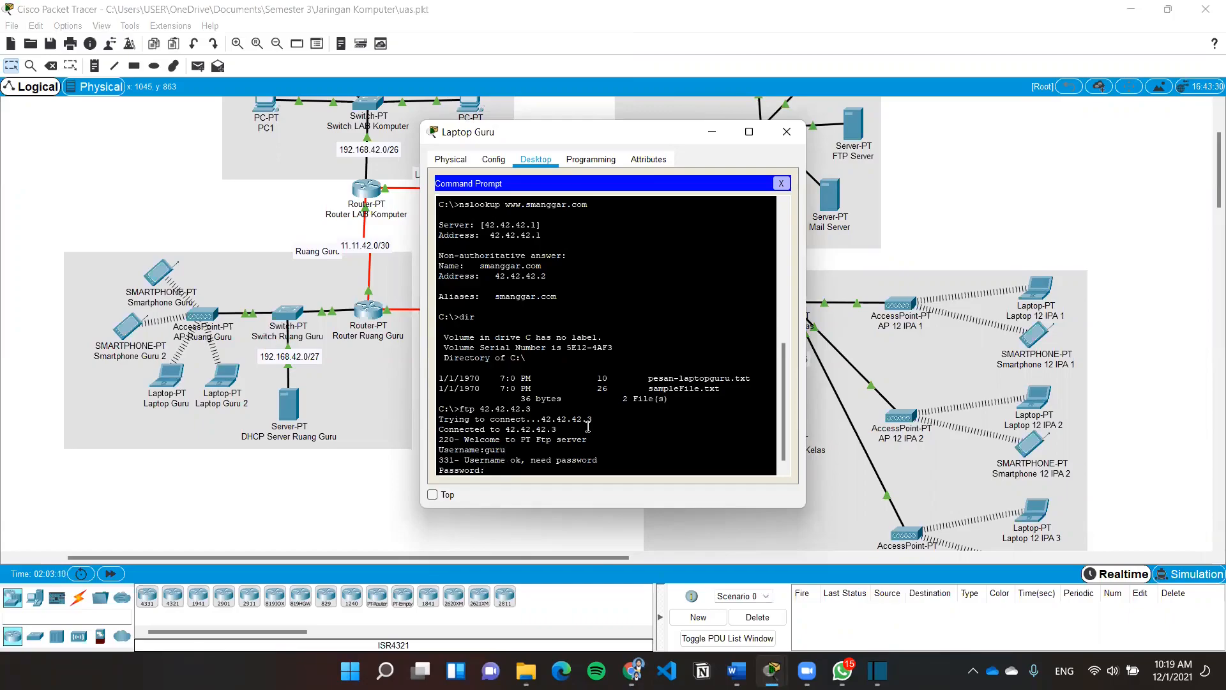
pyautogui.press('Return')
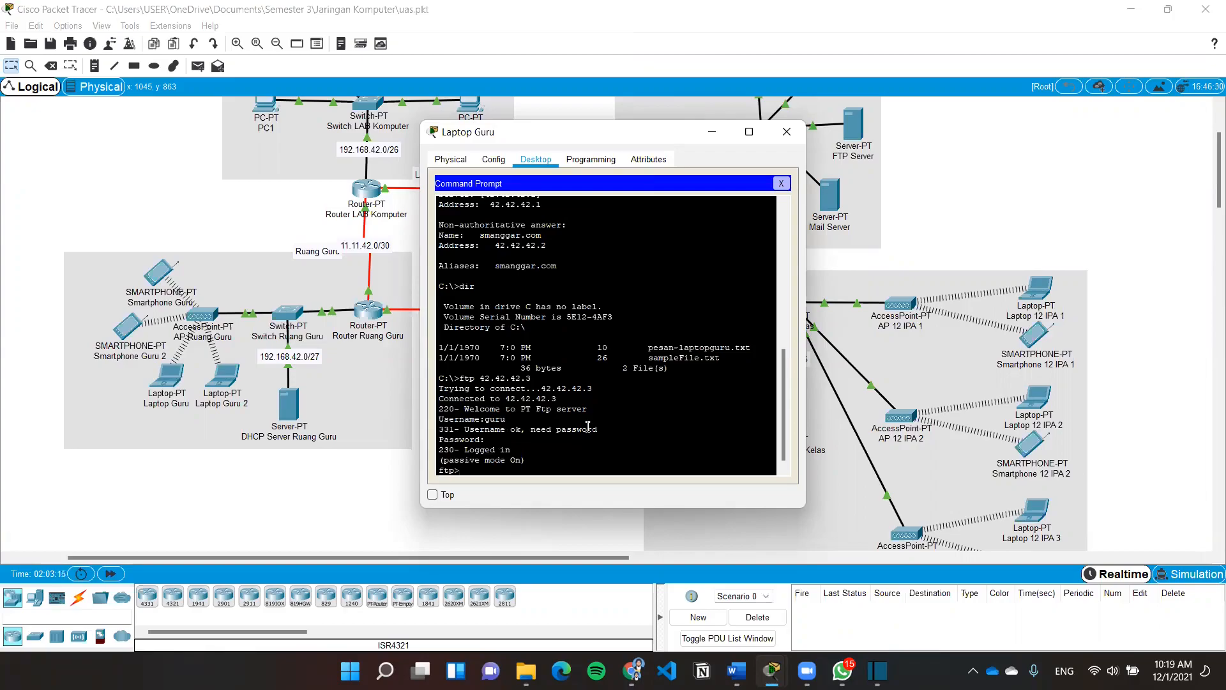
# Upload pesan-laptopguru.txt with put and list the server files with dir
pyautogui.write('put pesan-a')
pyautogui.press('BackSpace')
pyautogui.write('laptopguru.xt')
pyautogui.press('BackSpace')
pyautogui.write('tx')
pyautogui.press('Return')
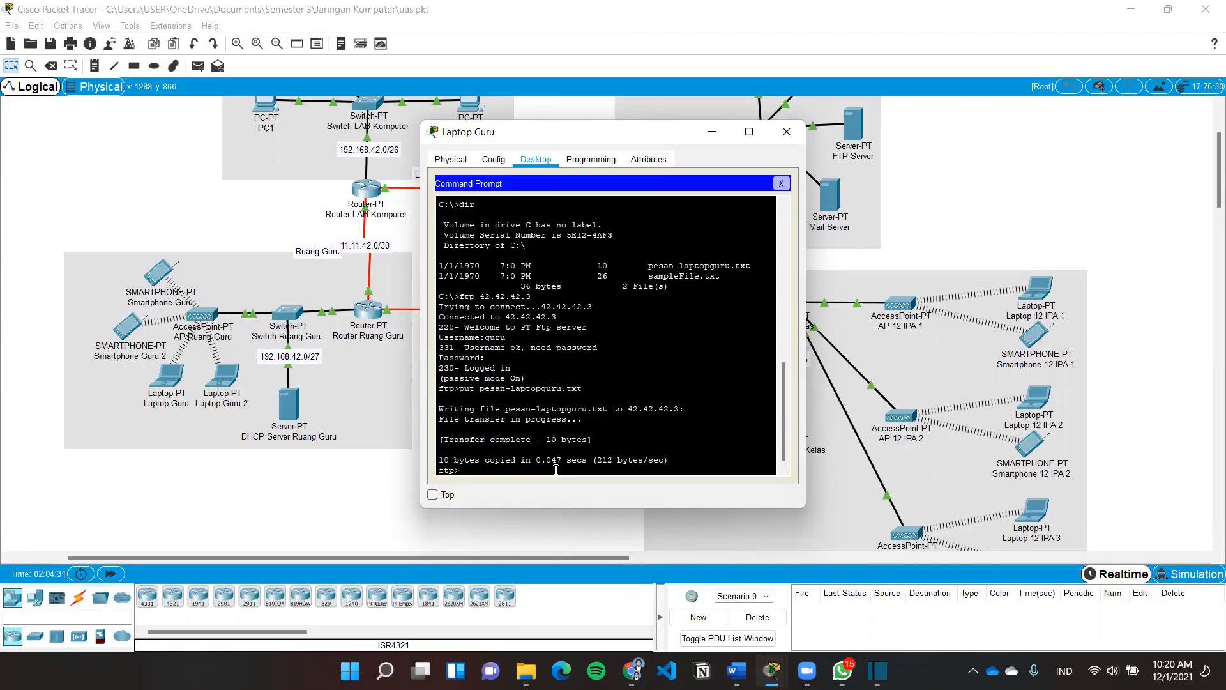
pyautogui.write('dr')
pyautogui.press('BackSpace')
pyautogui.write('ir')
pyautogui.press('Return')
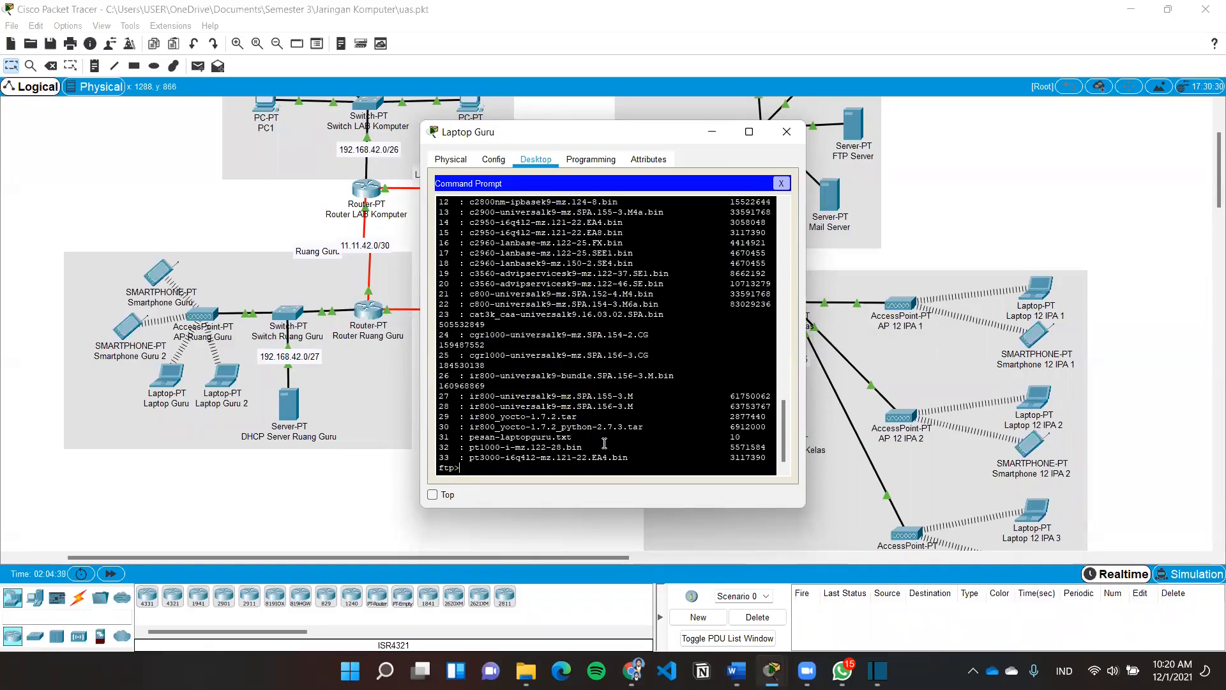
pyautogui.moveTo(581, 435); pyautogui.dragTo(572, 436)
pyautogui.moveTo(634, 390); pyautogui.dragTo(438, 439)
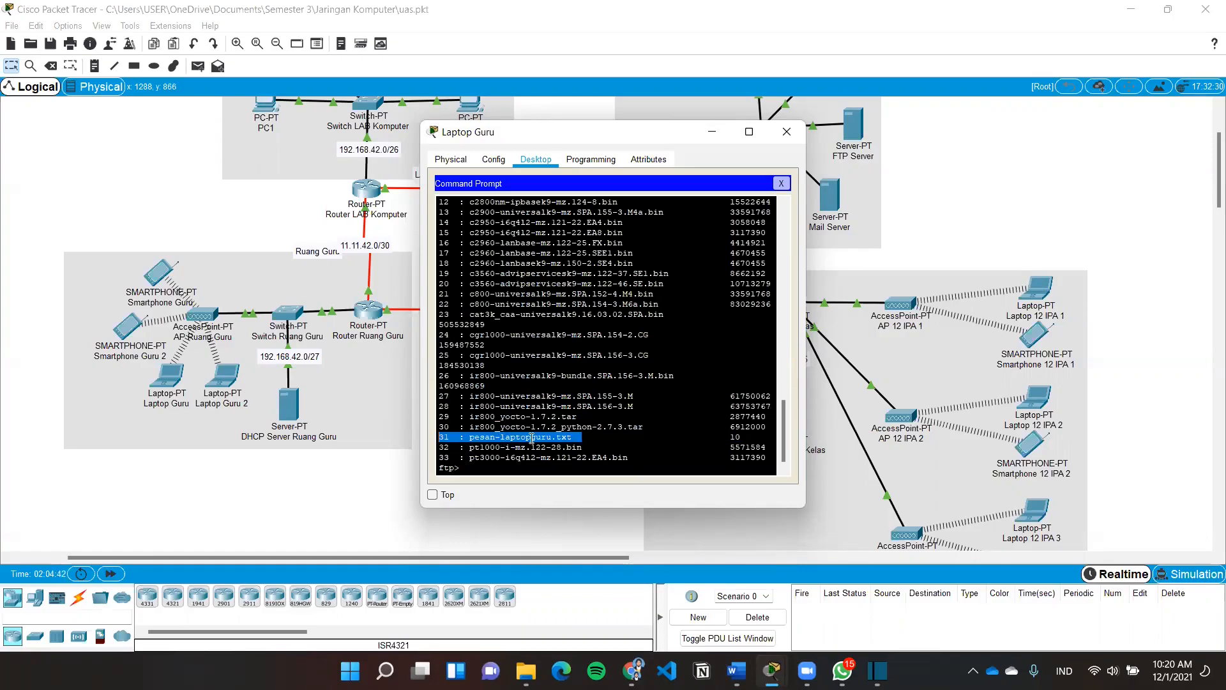
pyautogui.click(587, 441)
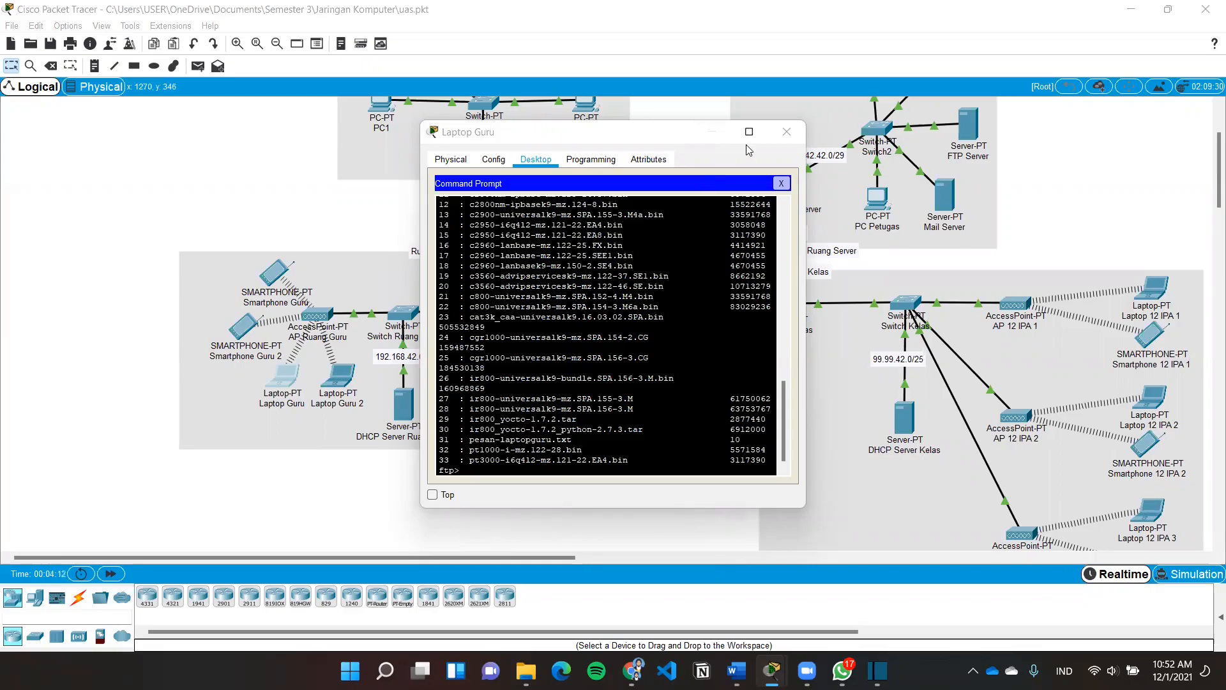
# Close Laptop Guru and bring up Laptop 12 IPA 1's command prompt
pyautogui.click(787, 131)
pyautogui.click(1157, 290)
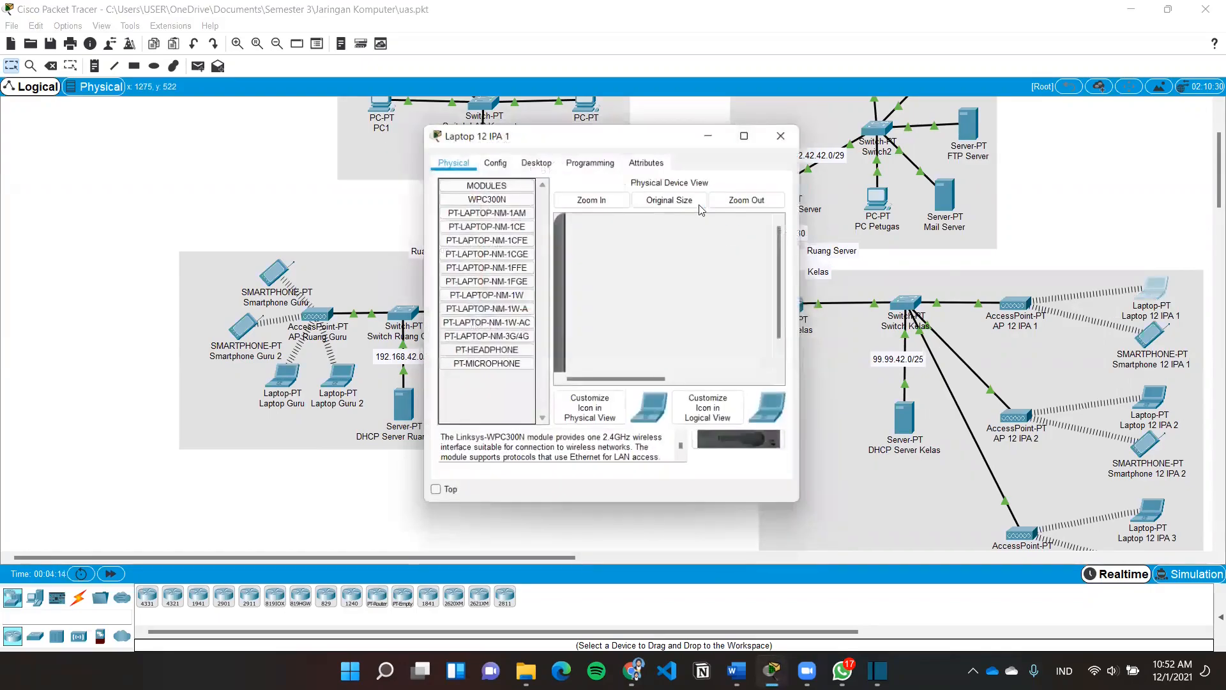
pyautogui.click(536, 159)
pyautogui.click(710, 216)
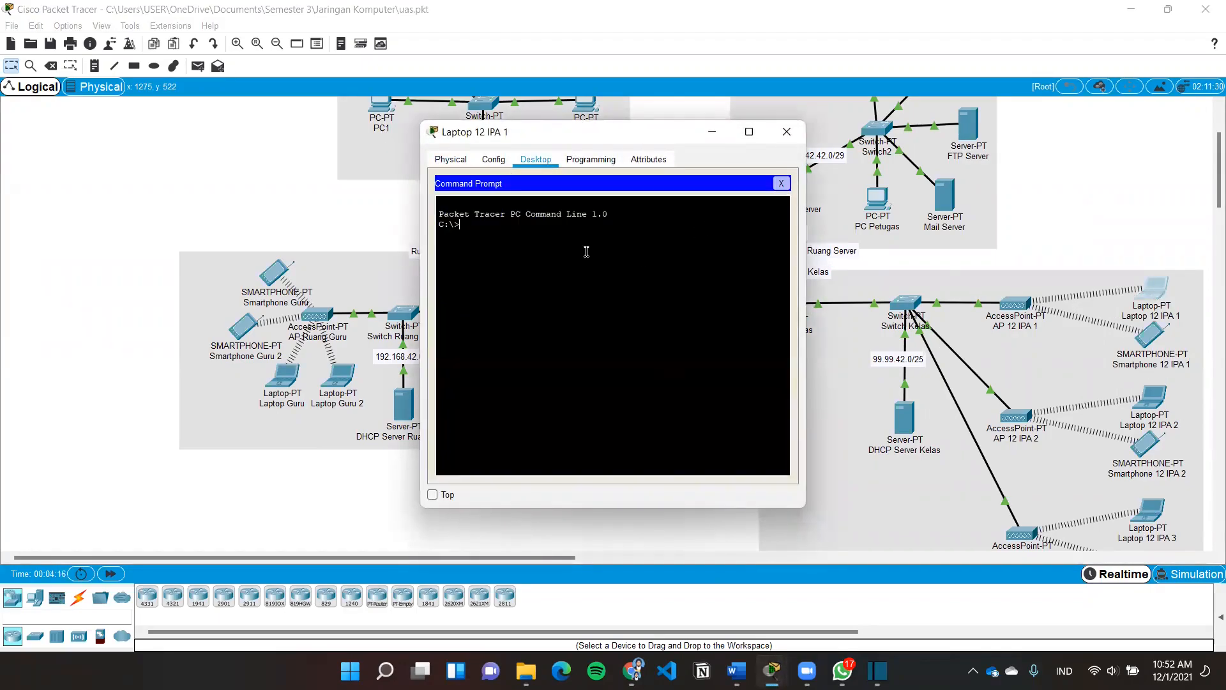
# Log into FTP 42.42.42.3 as siswa and download pesan-laptopguru.txt with get
pyautogui.write('ftp 42.42.42.3')
pyautogui.press('Return')
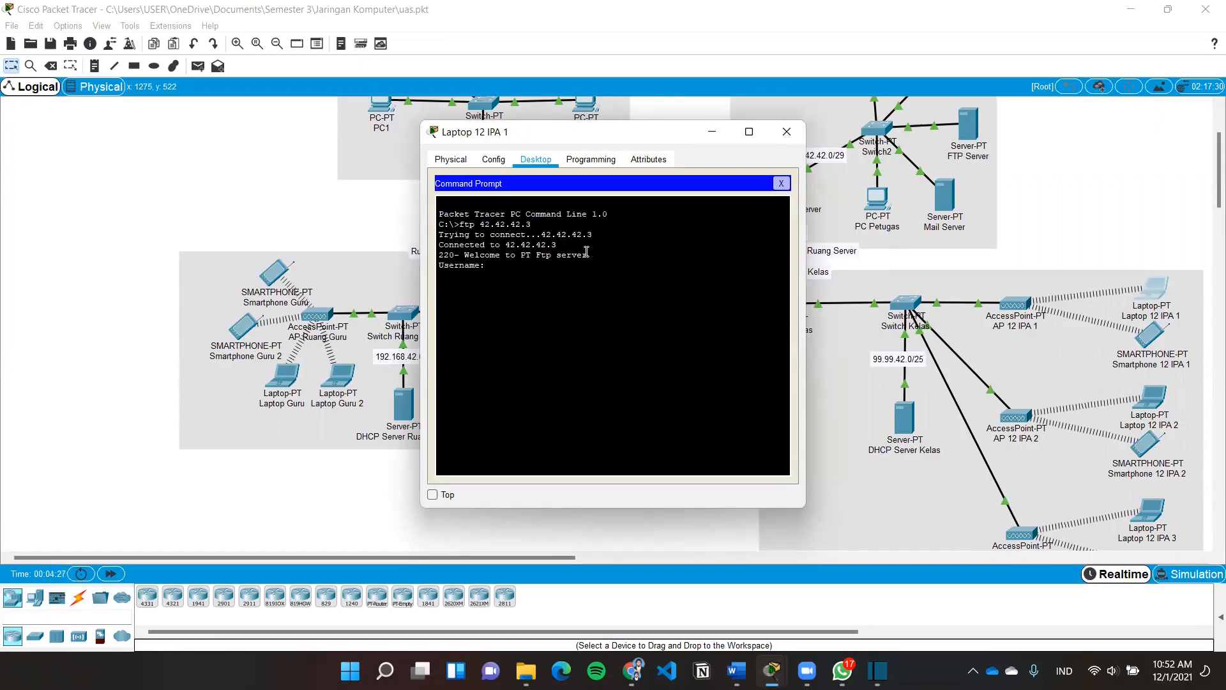
pyautogui.write('siswa')
pyautogui.press('Return')
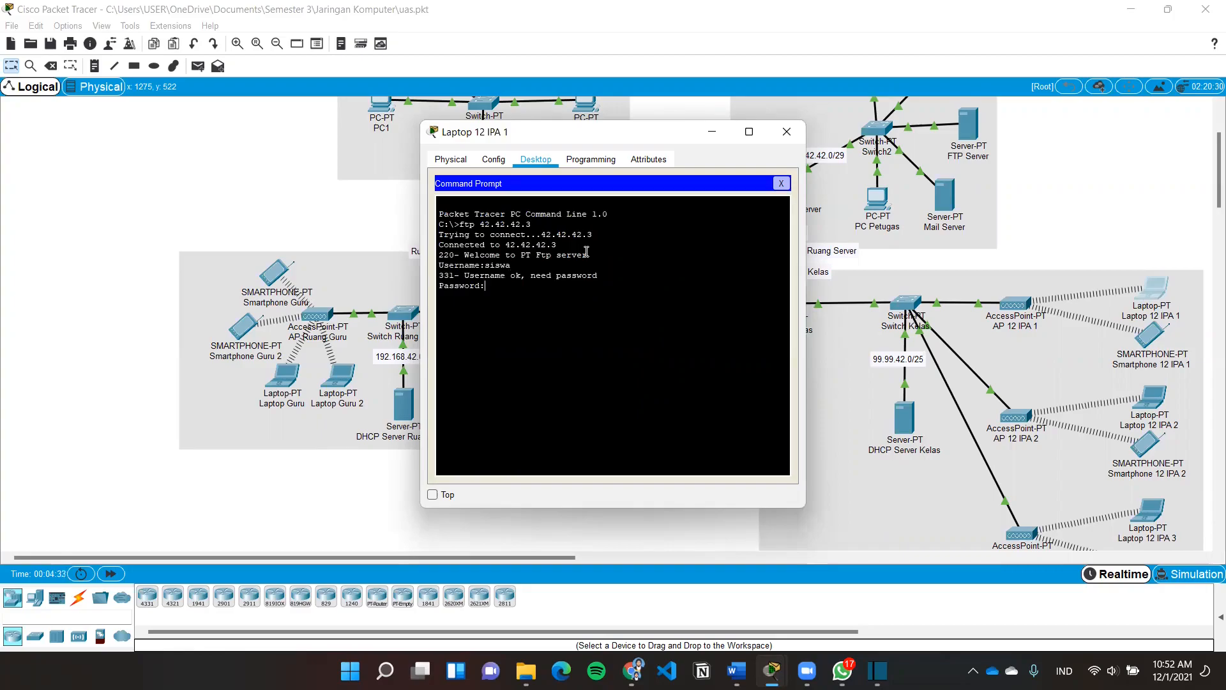
pyautogui.press('Return')
pyautogui.write('get pesan')
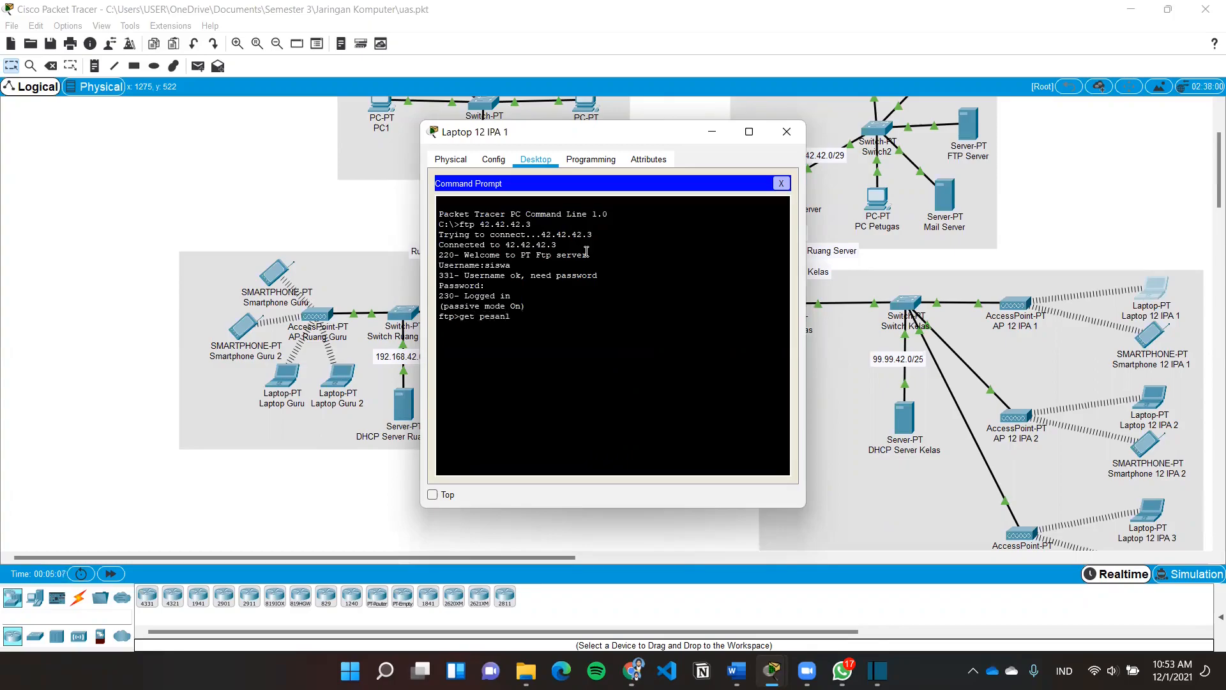
pyautogui.write('-laptopguru.txt')
pyautogui.press('Return')
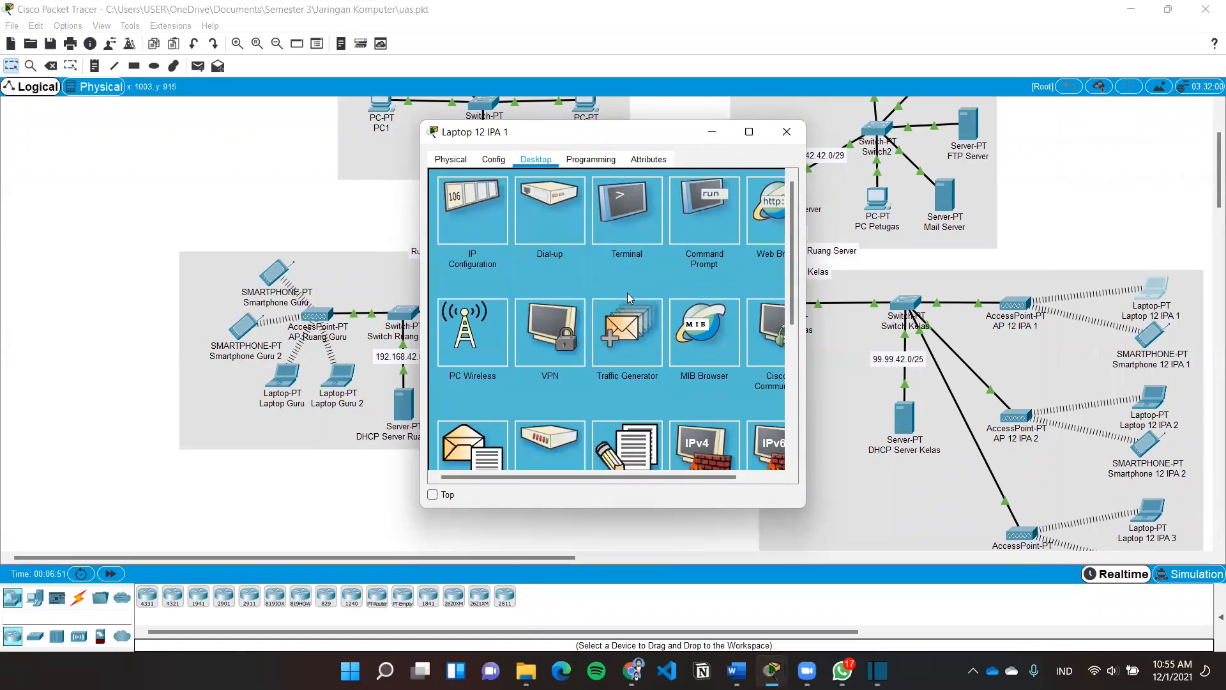
pyautogui.scroll(-3, 583, 386)
pyautogui.click(629, 376)
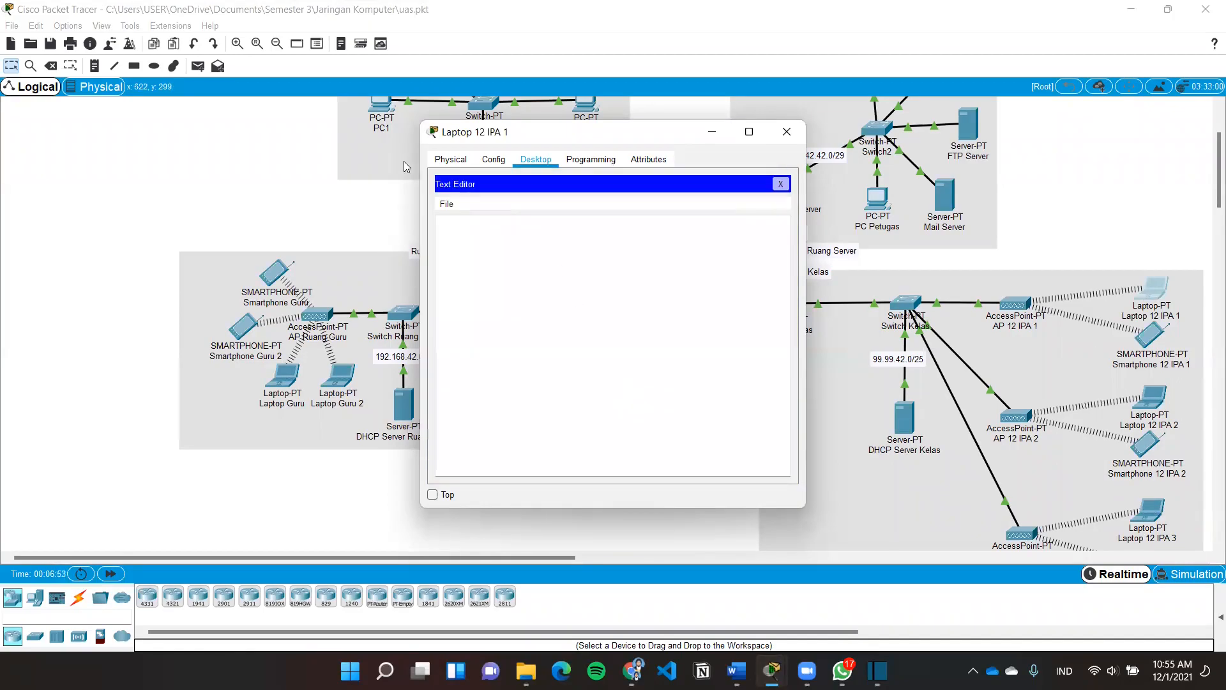
pyautogui.click(449, 206)
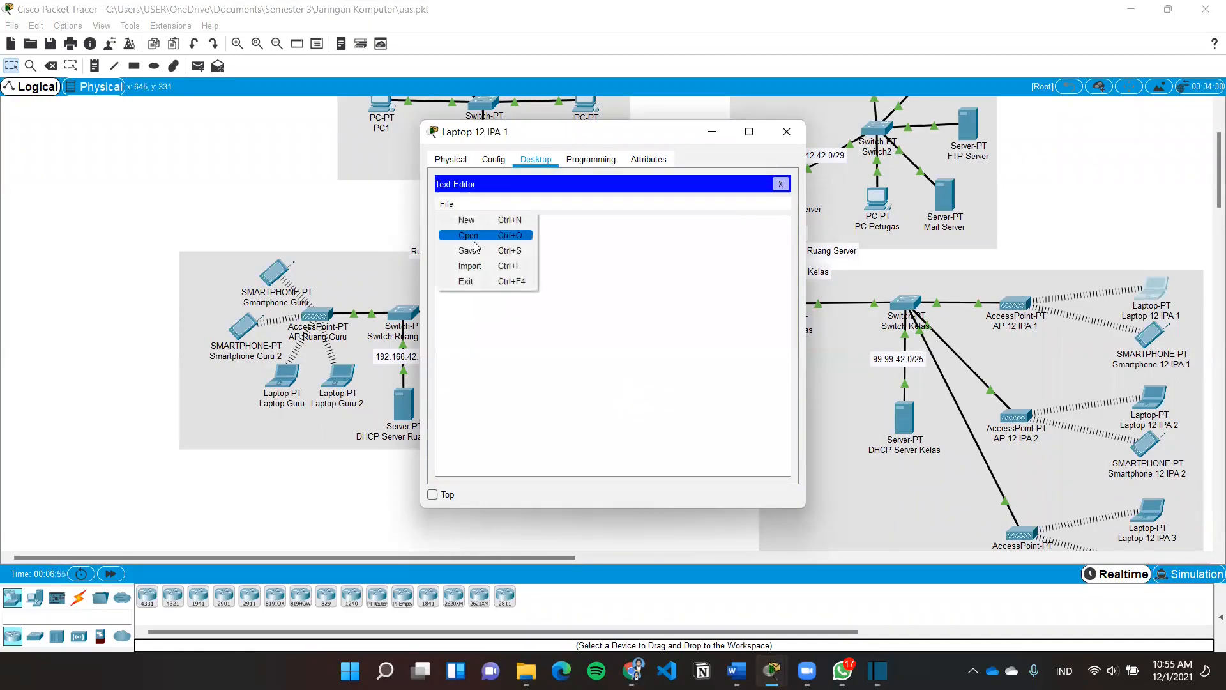
pyautogui.click(480, 234)
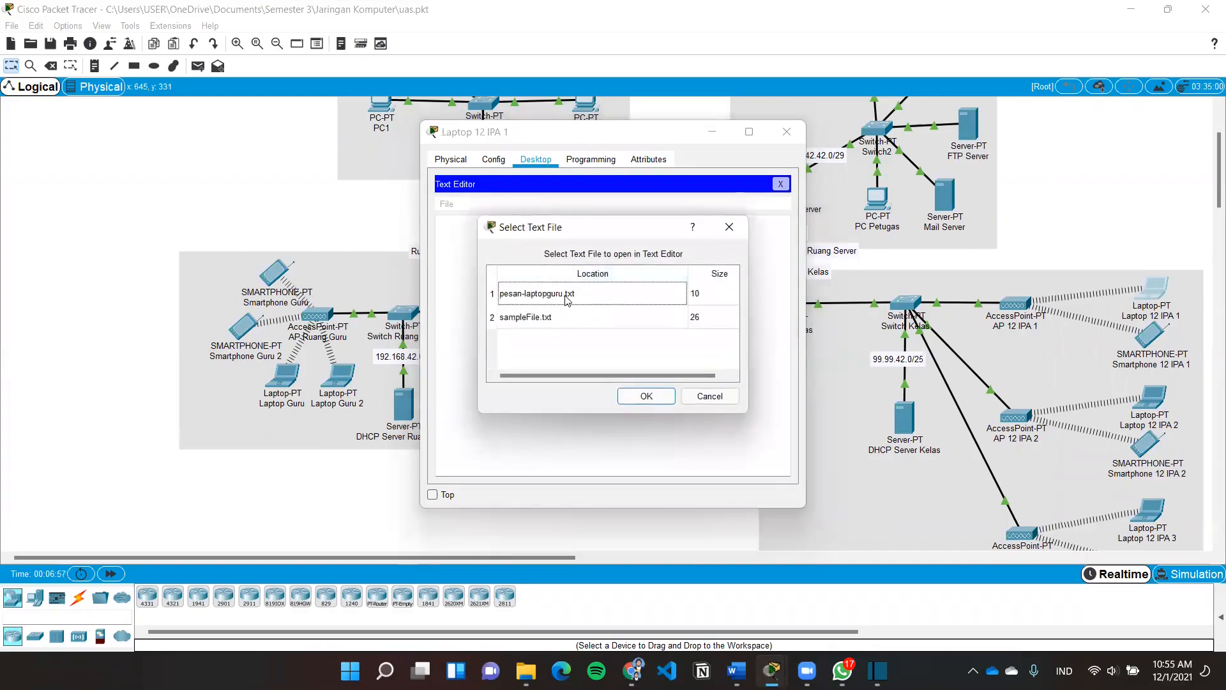
pyautogui.click(568, 295)
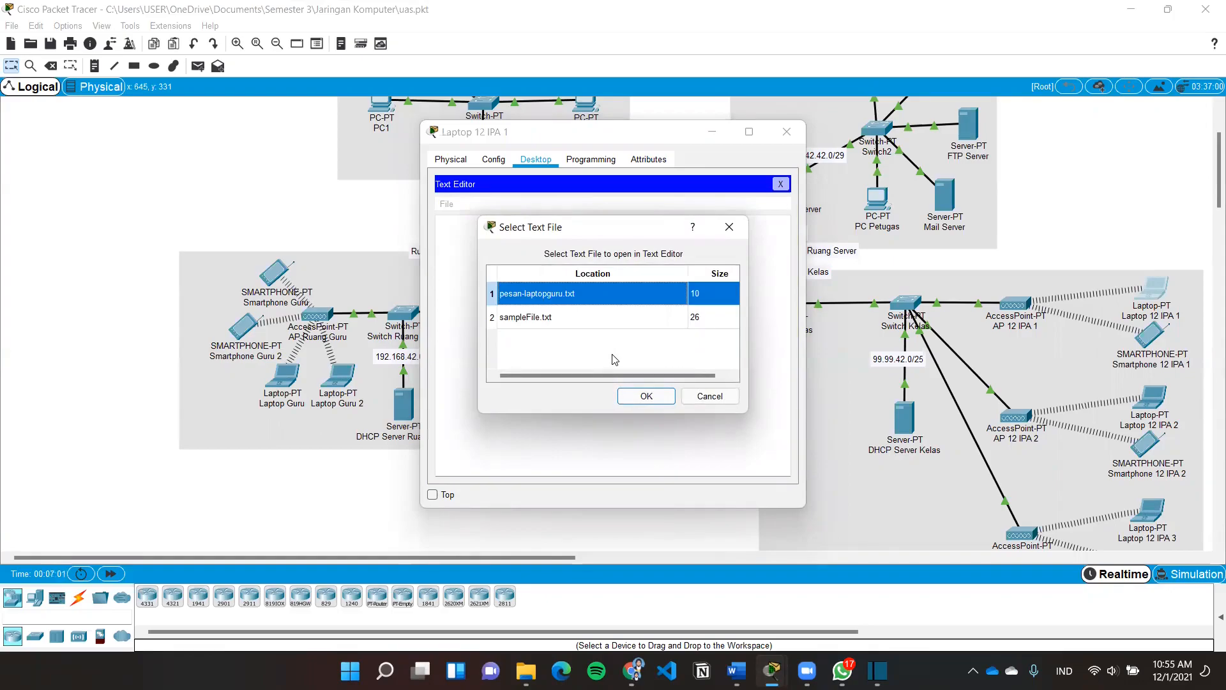
pyautogui.click(646, 396)
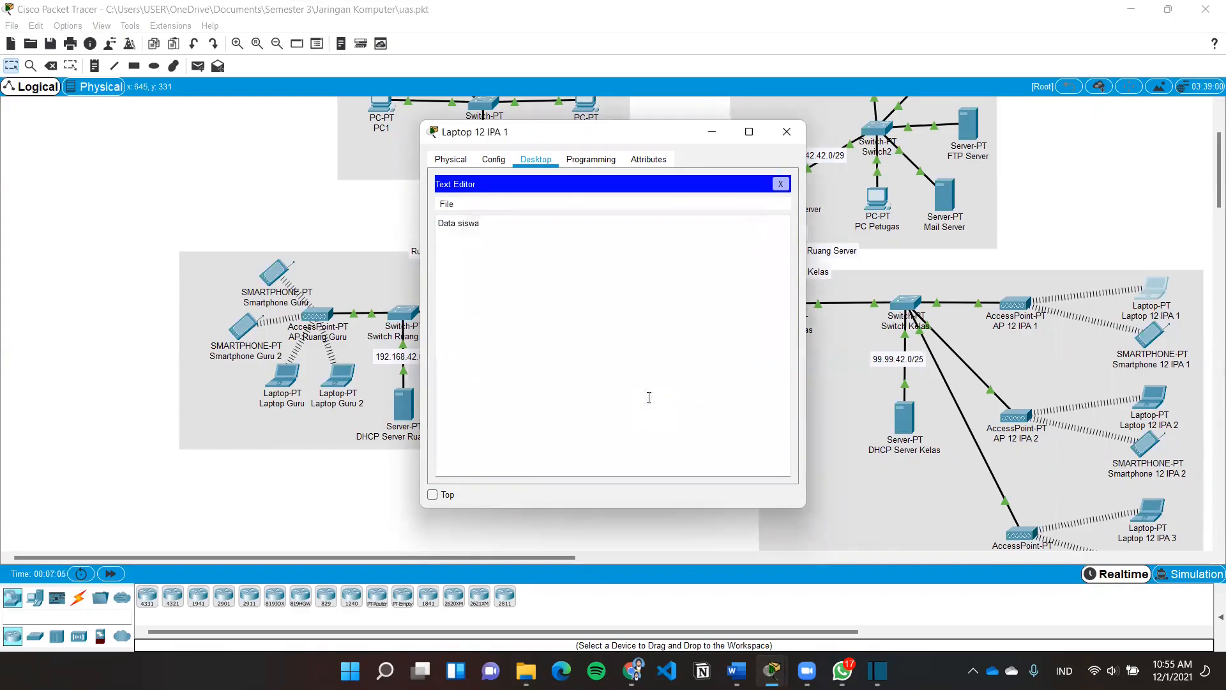
pyautogui.click(780, 184)
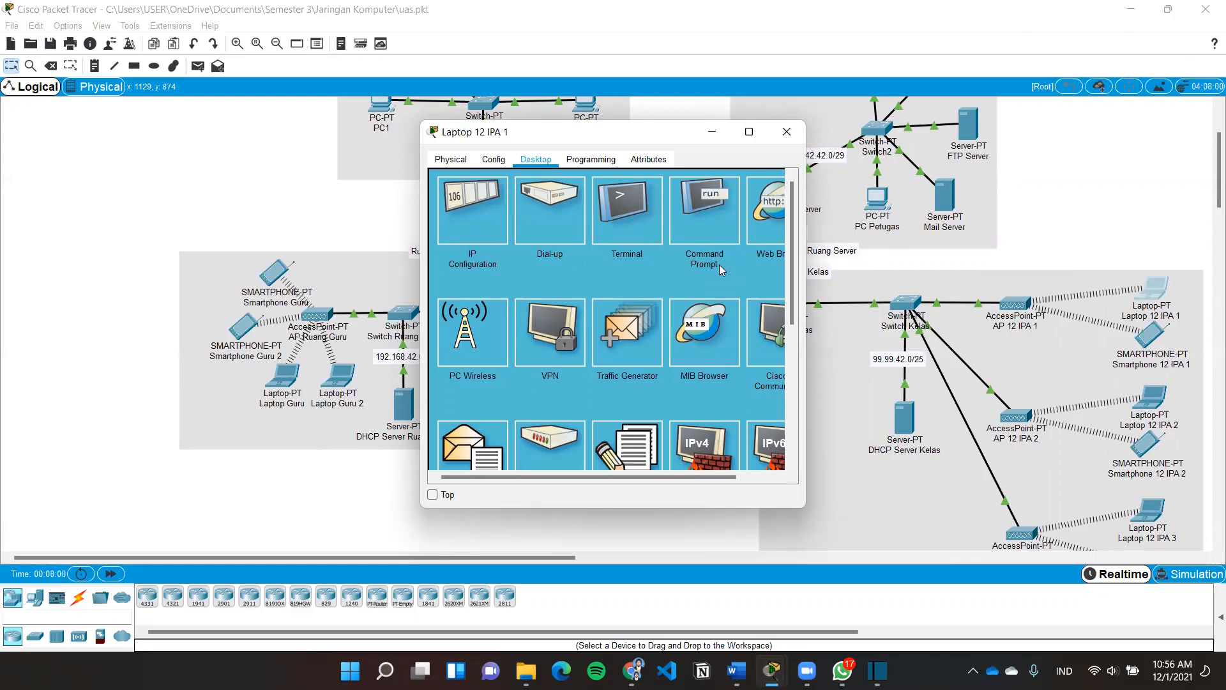
# Try uploading pesan-laptopguru.txt as siswa and confirm the permission-denied error
pyautogui.click(706, 225)
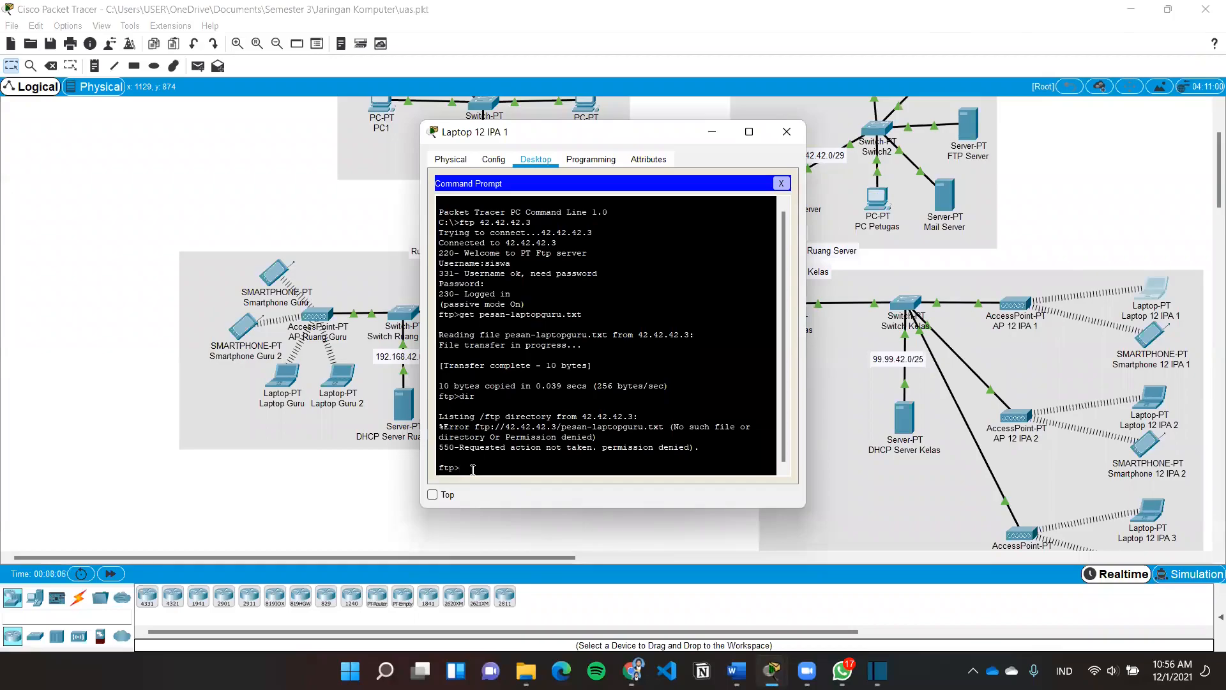
pyautogui.write('put pesan-laptopguru')
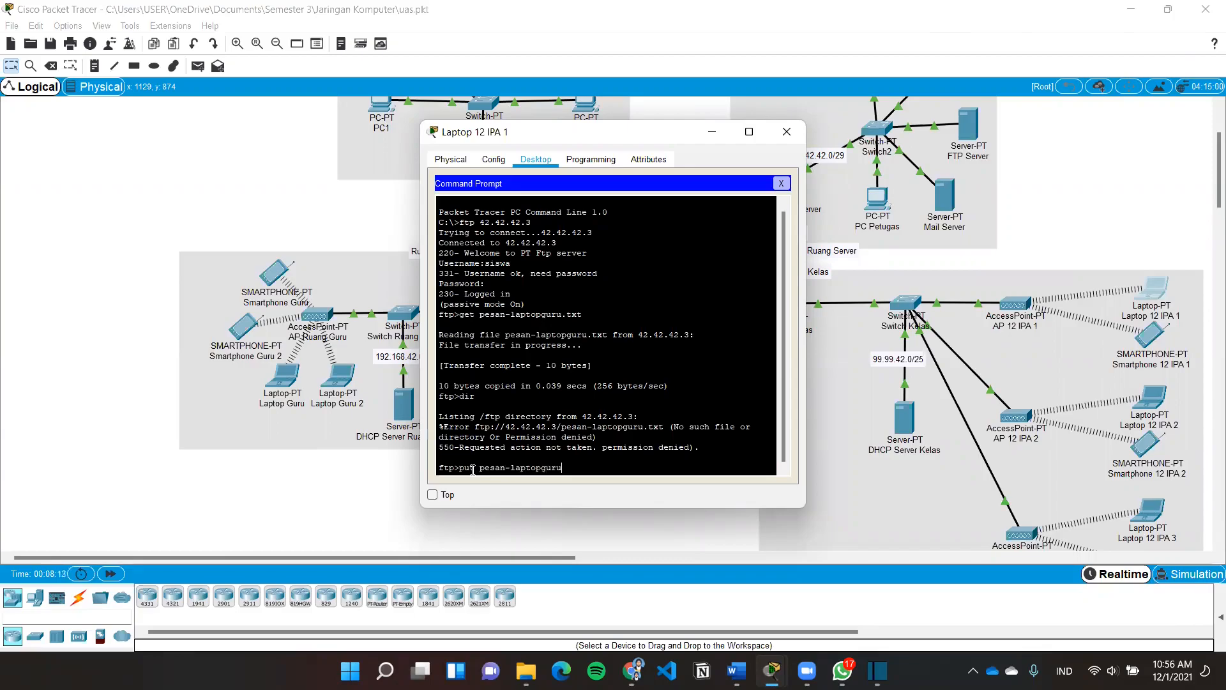
pyautogui.write('.txt')
pyautogui.press('Return')
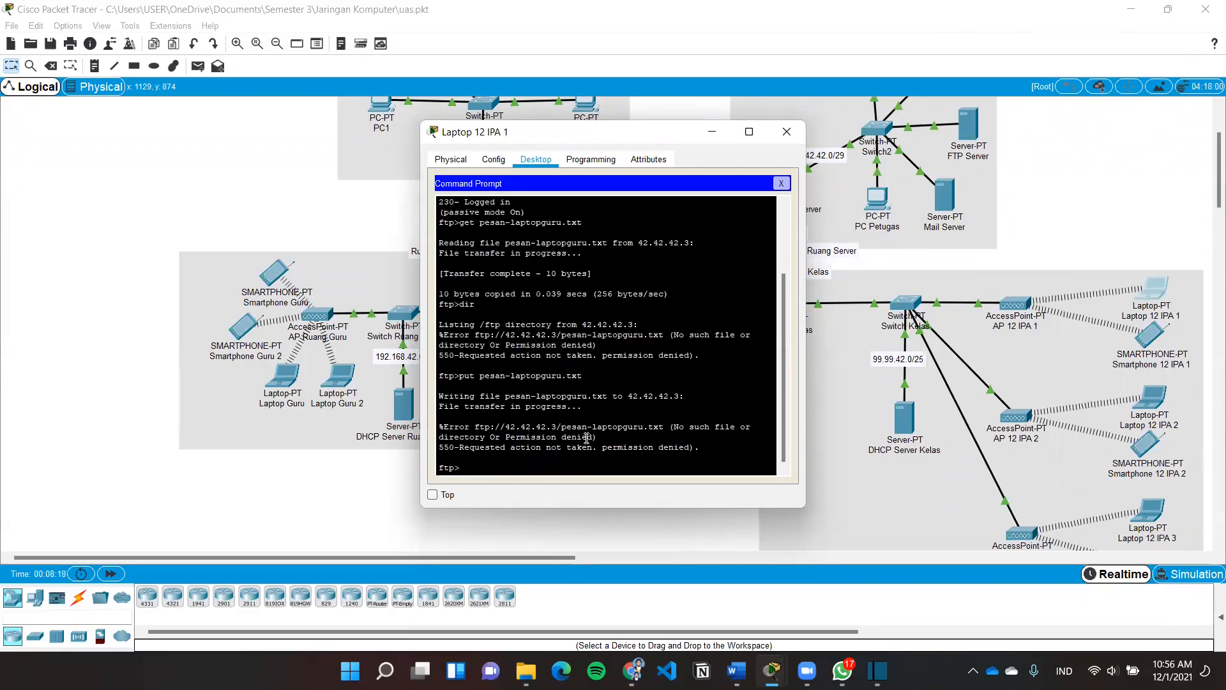
pyautogui.moveTo(506, 437); pyautogui.dragTo(594, 439)
pyautogui.click(596, 443)
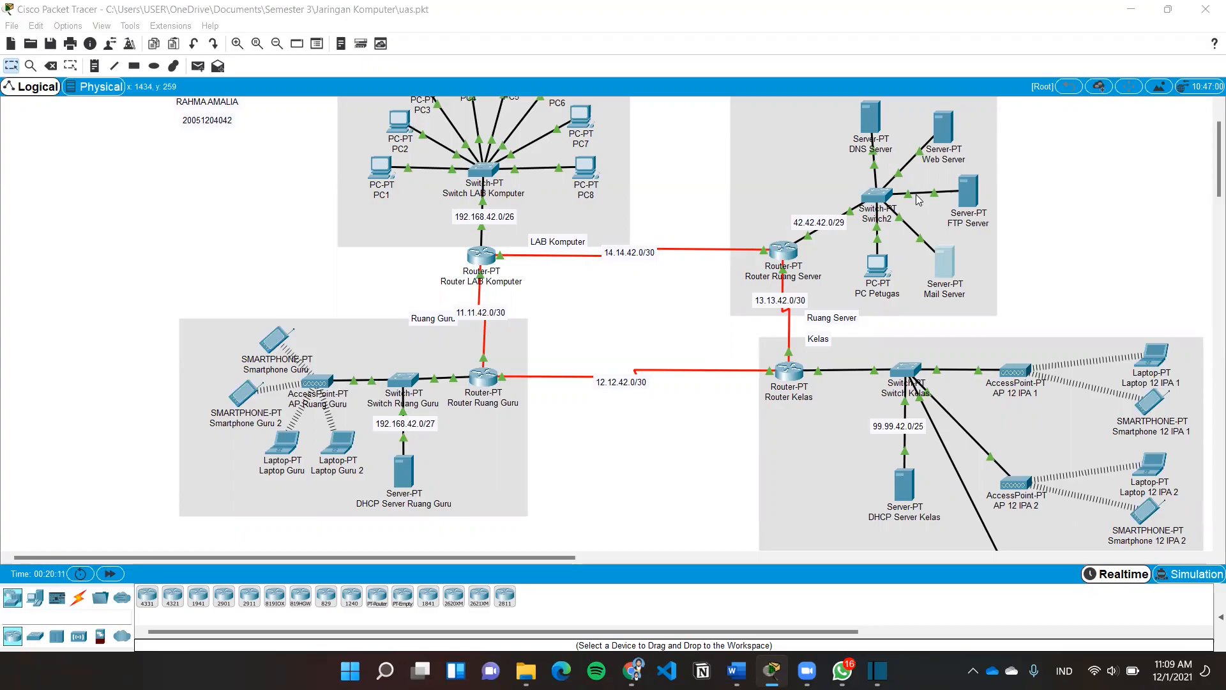
pyautogui.click(950, 259)
pyautogui.click(452, 312)
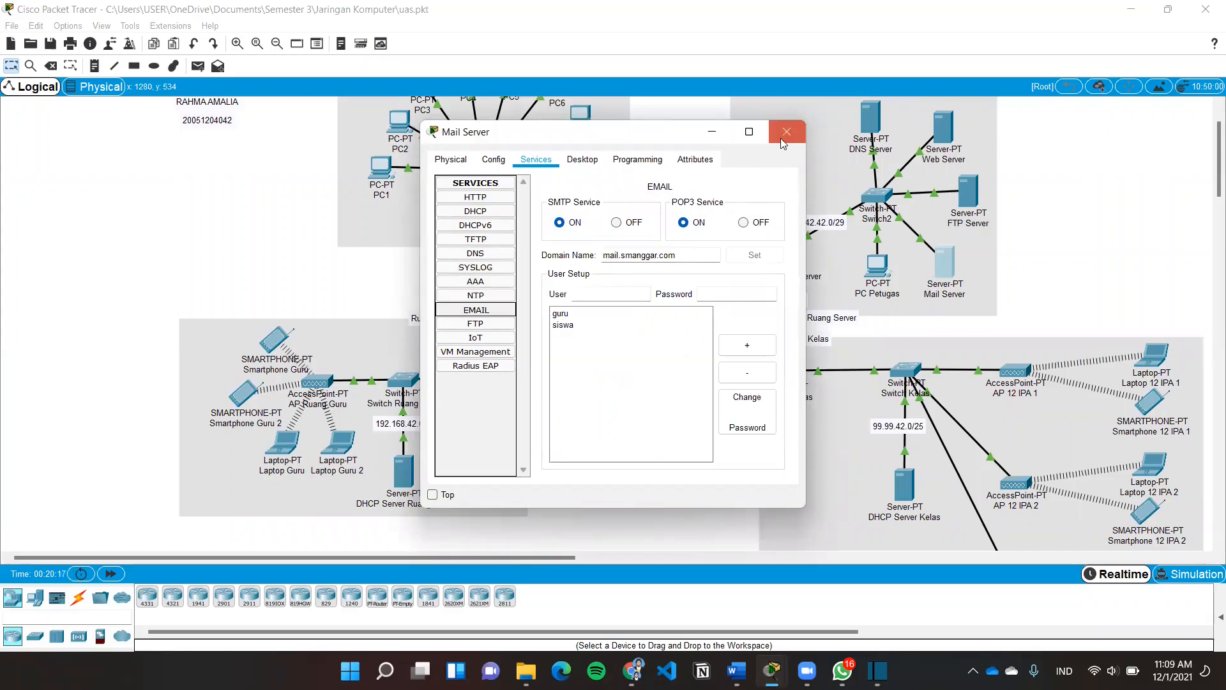
pyautogui.click(785, 134)
# Inspect the DNS A record mapping mail.smanggar.com to 42.42.42.4 without changing anything
pyautogui.click(869, 118)
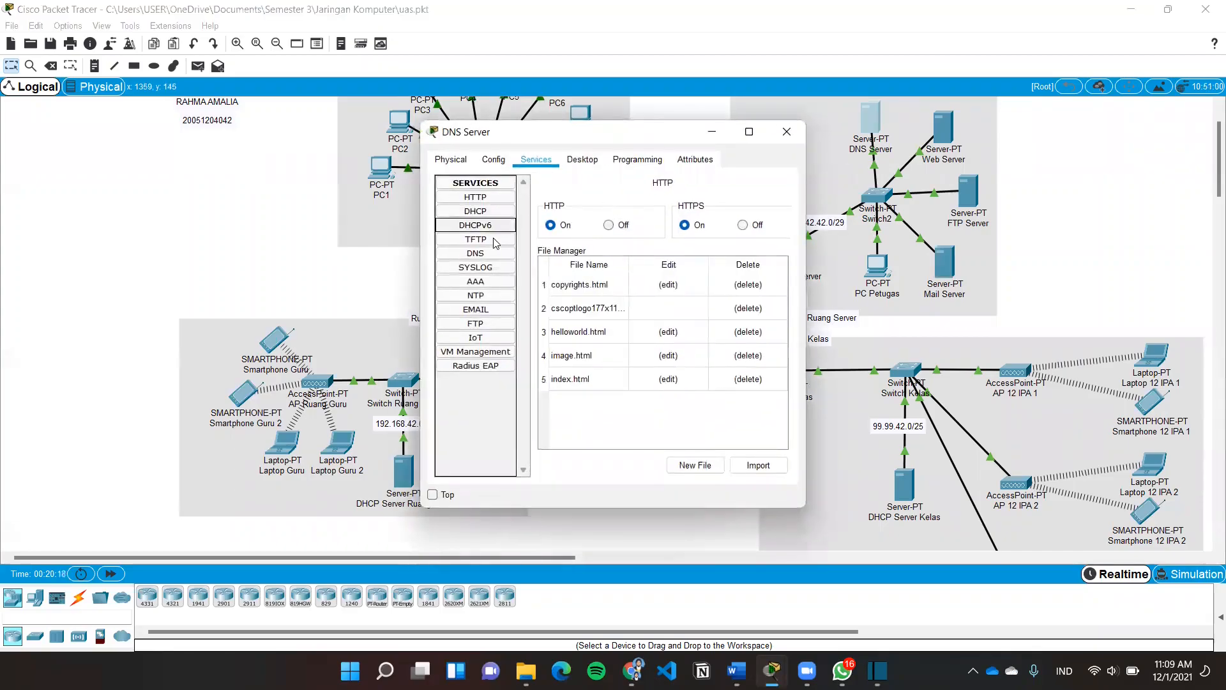
pyautogui.click(483, 256)
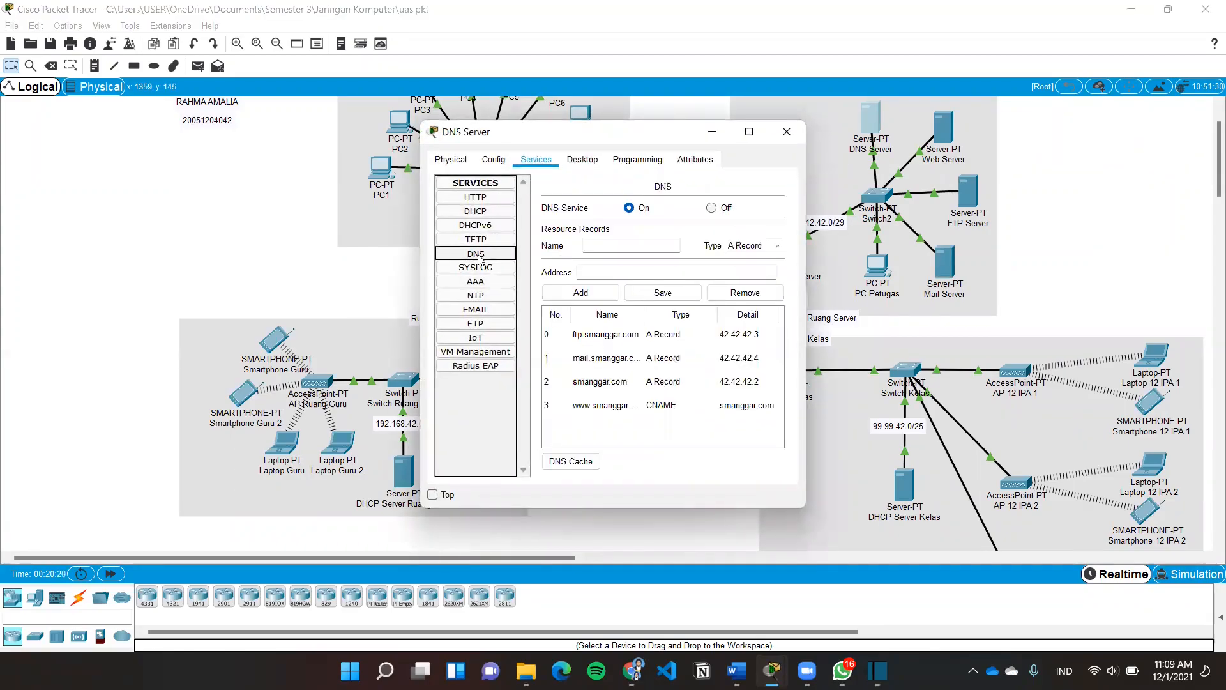
pyautogui.click(606, 361)
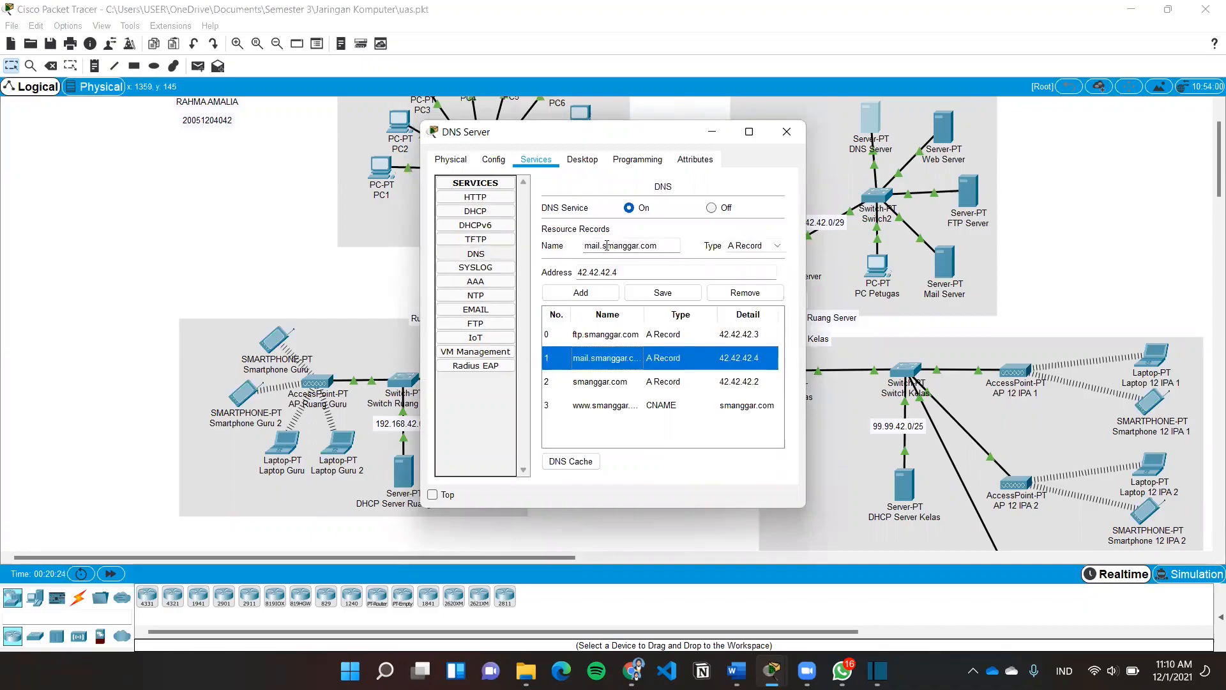
pyautogui.click(657, 246)
pyautogui.click(757, 247)
pyautogui.click(657, 269)
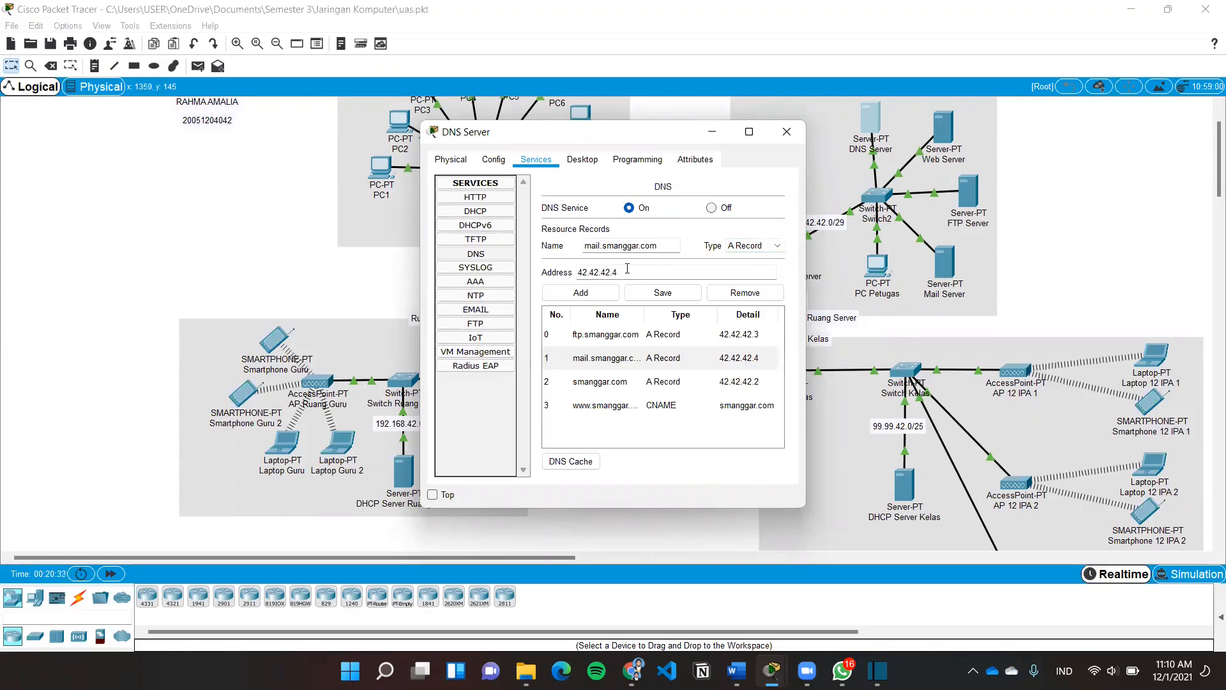
pyautogui.click(581, 293)
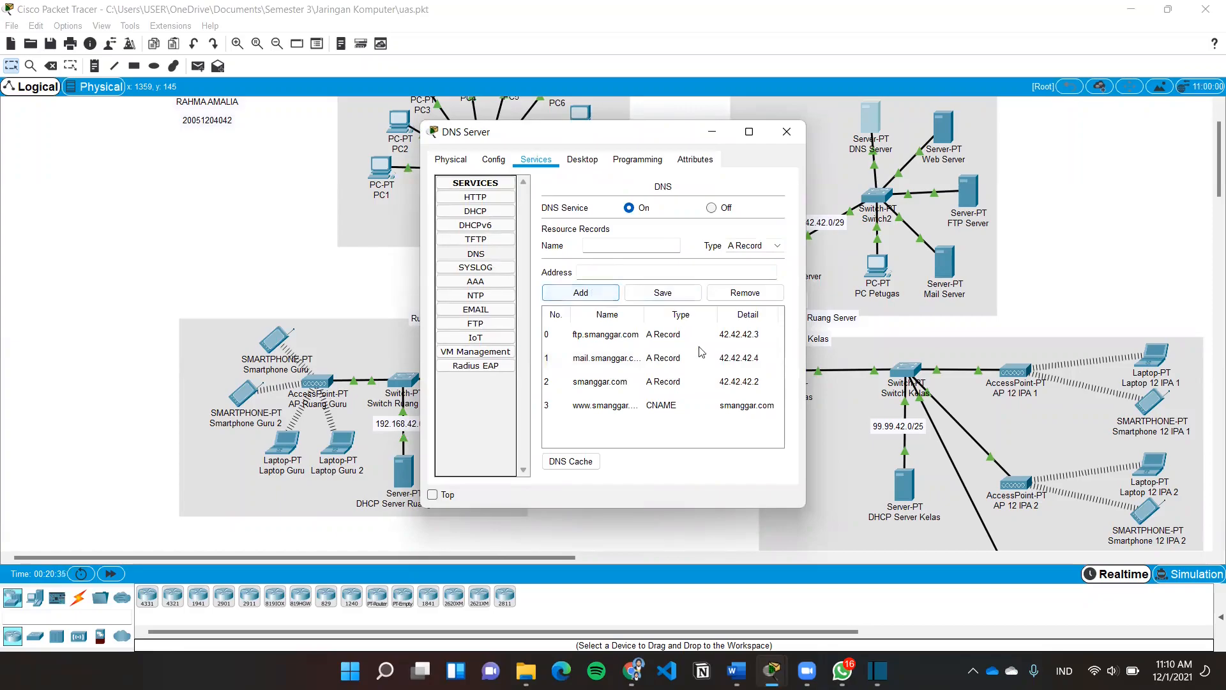
pyautogui.click(786, 131)
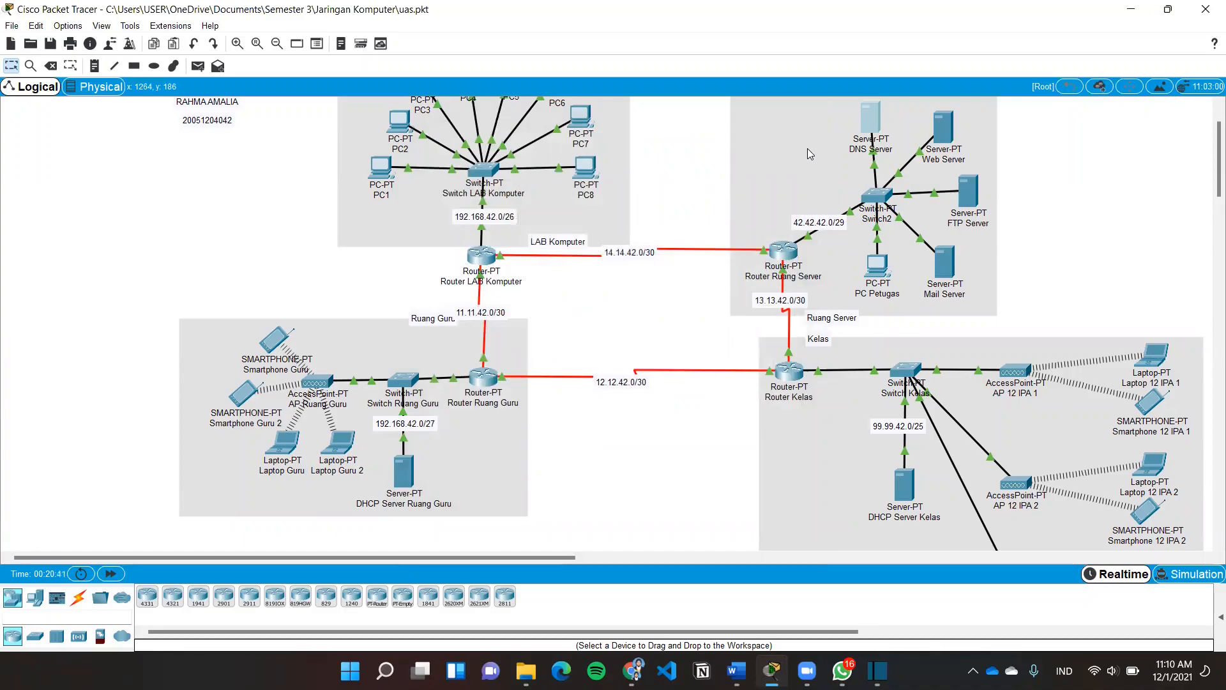
pyautogui.click(944, 269)
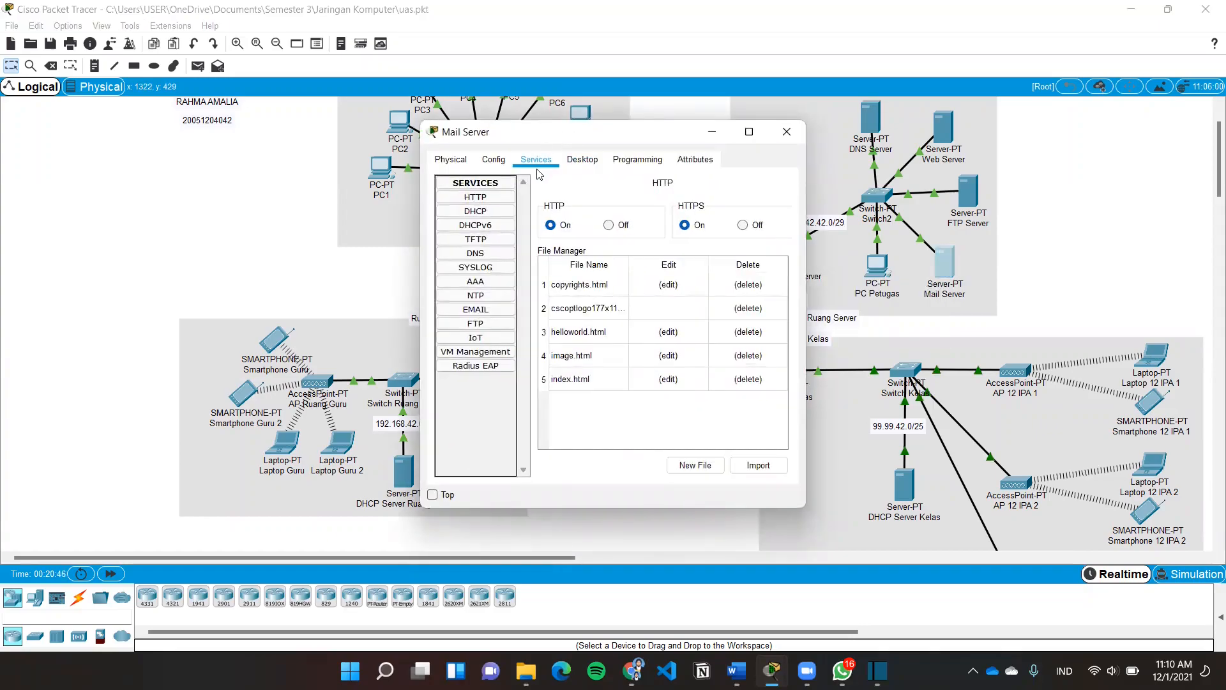
pyautogui.click(493, 315)
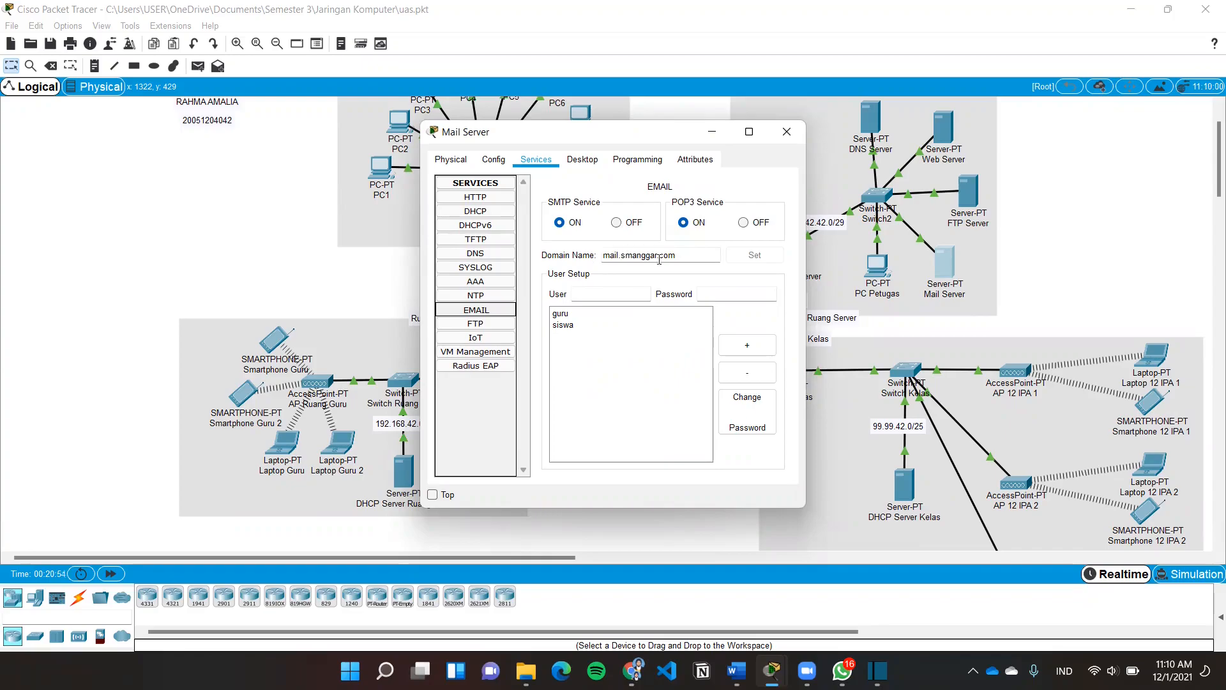
pyautogui.click(562, 314)
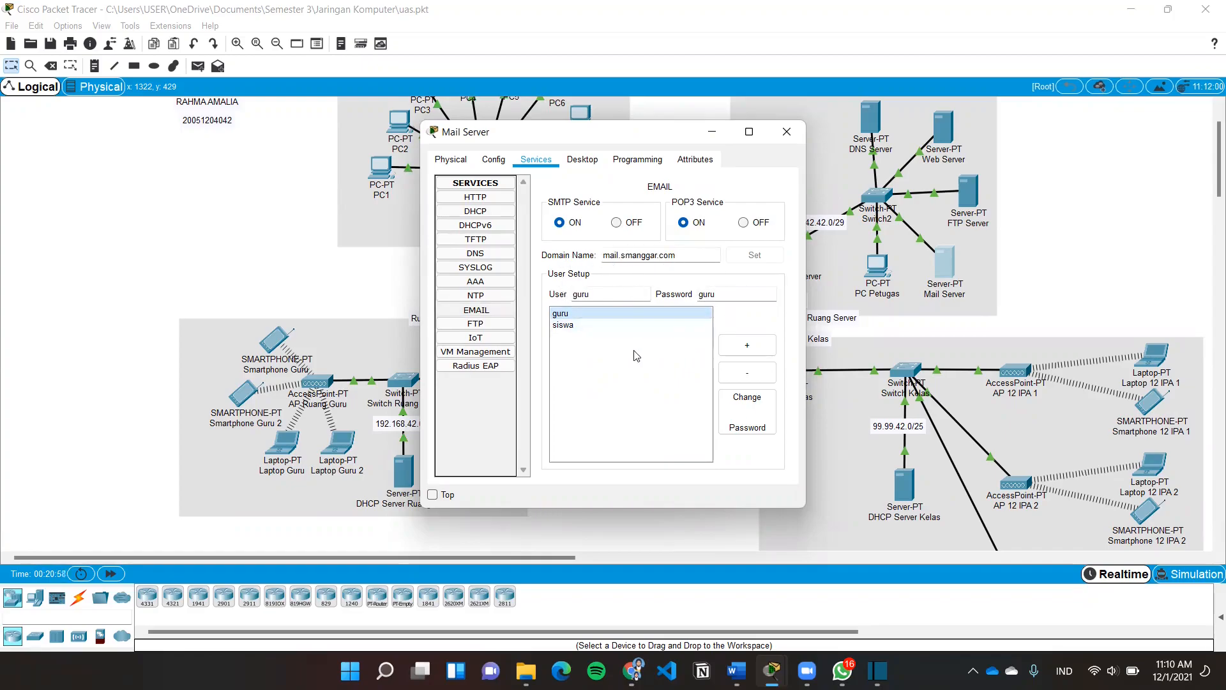
pyautogui.click(571, 327)
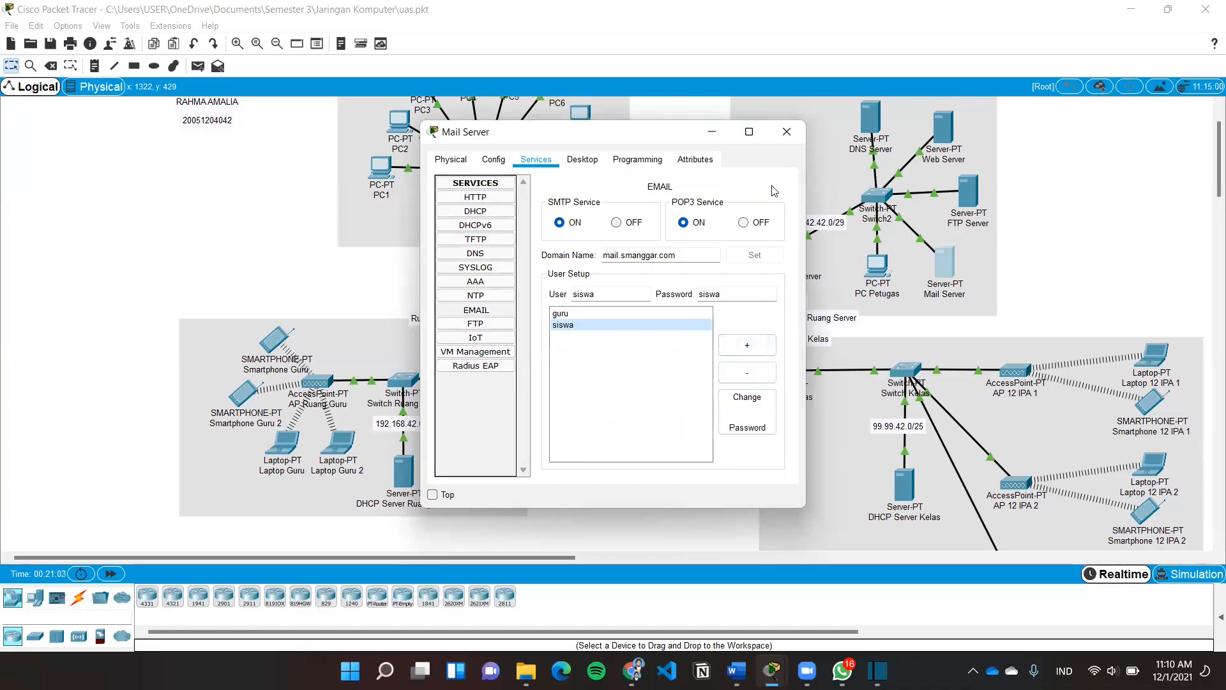
pyautogui.click(790, 138)
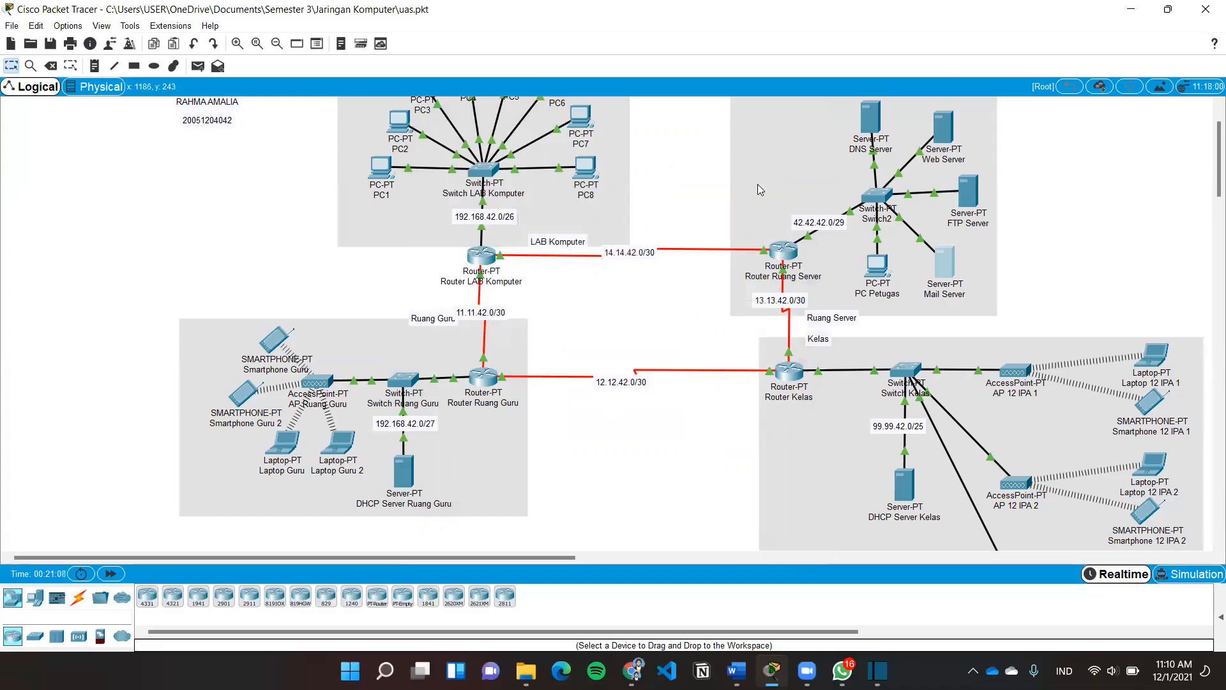
# Run nslookup mail.smanggar.com on Laptop Guru 2 and confirm it returns 42.42.42.4
pyautogui.click(340, 446)
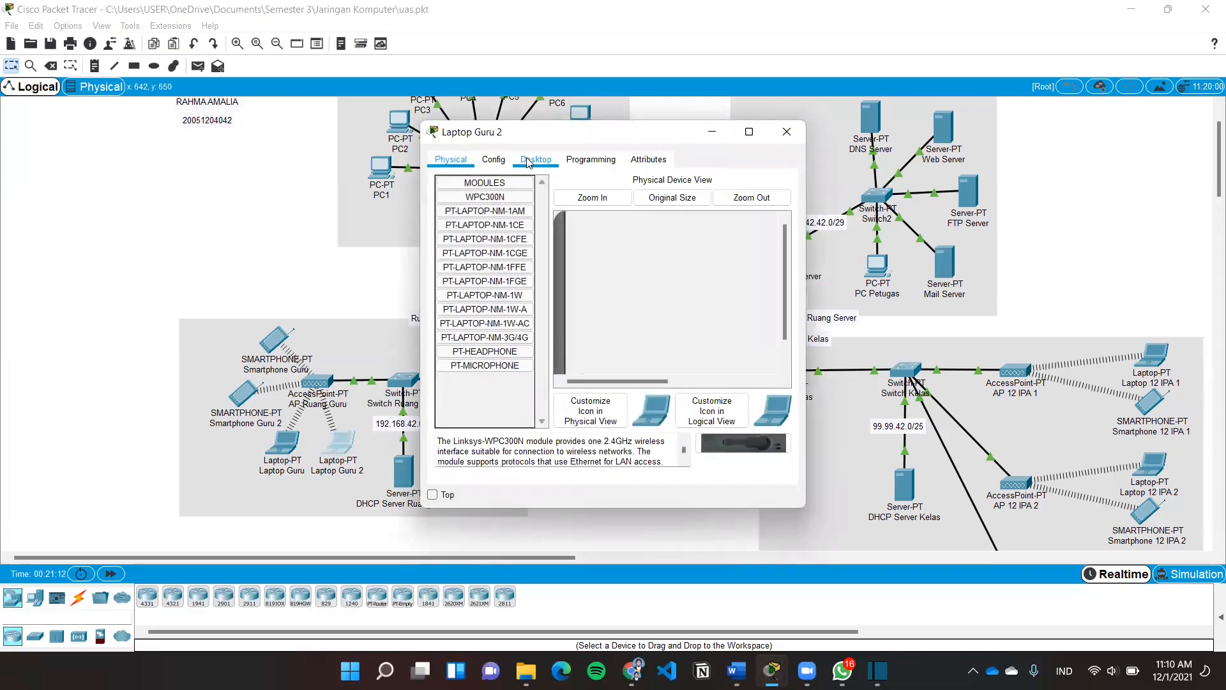
pyautogui.click(517, 161)
pyautogui.click(727, 221)
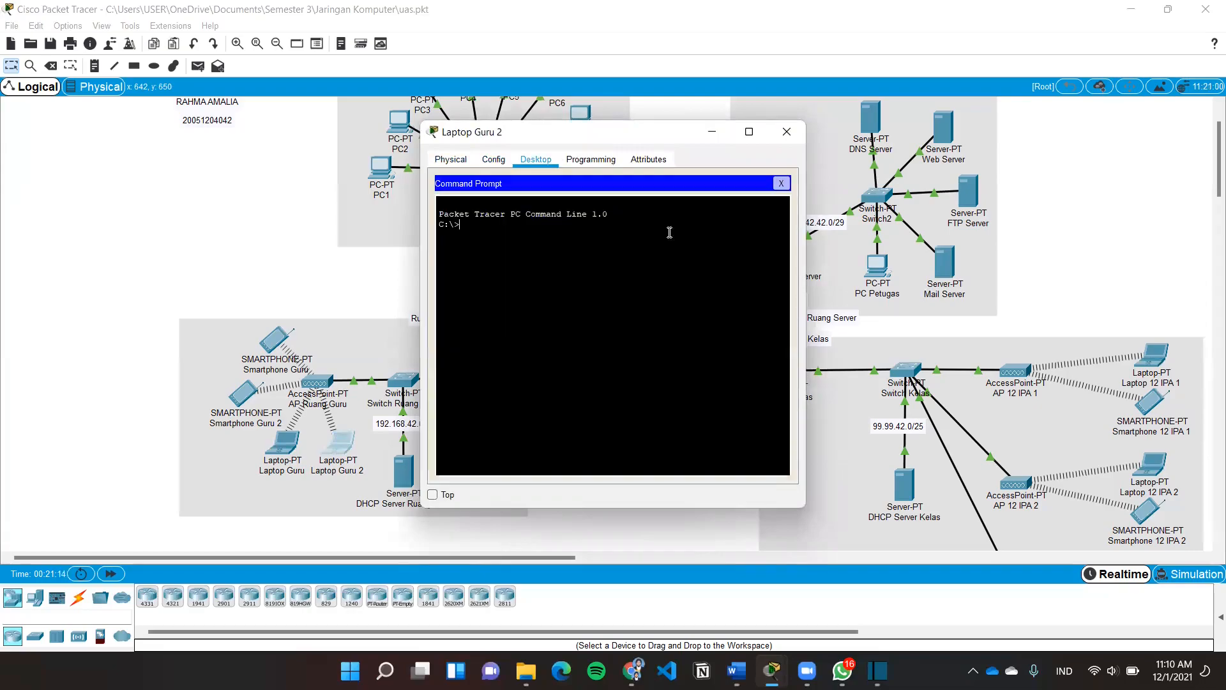
pyautogui.write('nslookup mail.smangga')
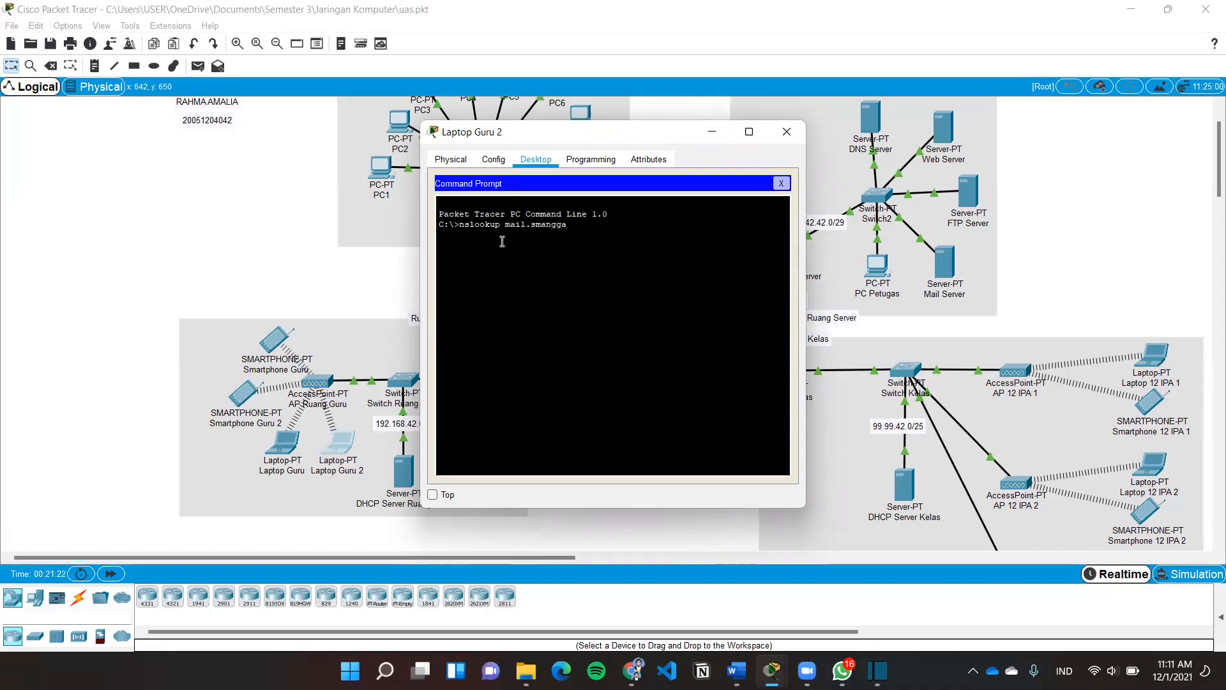
pyautogui.write('r.com')
pyautogui.press('Return')
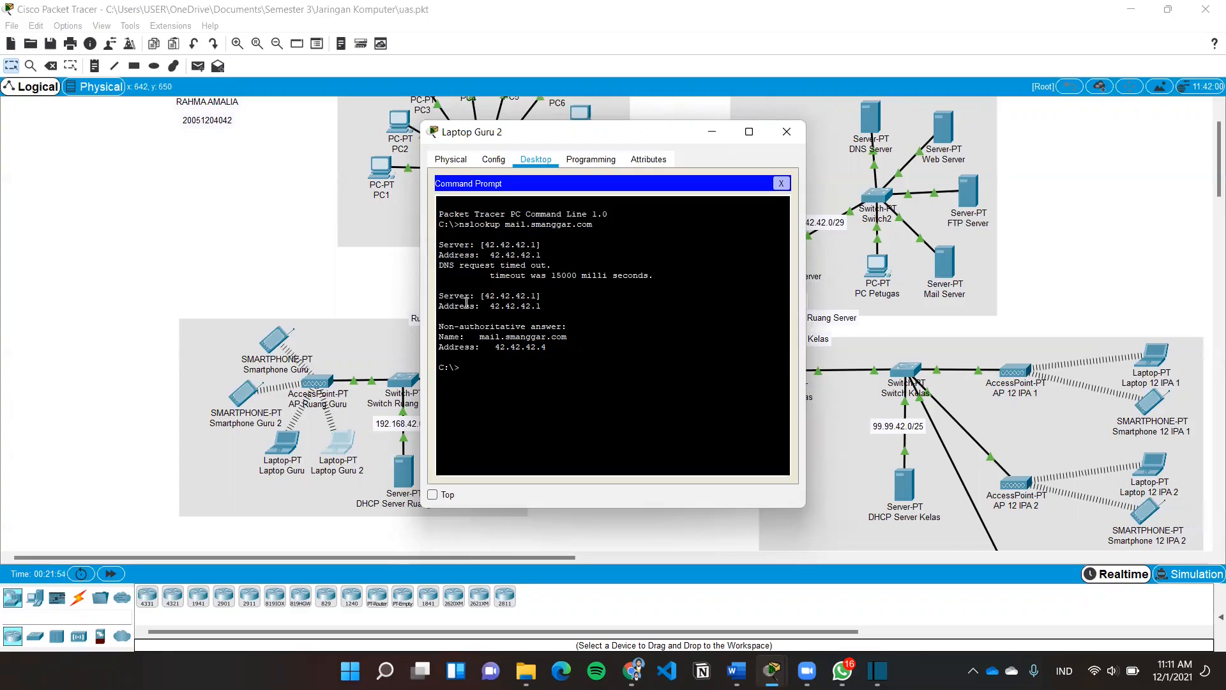
pyautogui.doubleClick(445, 337)
pyautogui.moveTo(486, 333); pyautogui.dragTo(577, 339)
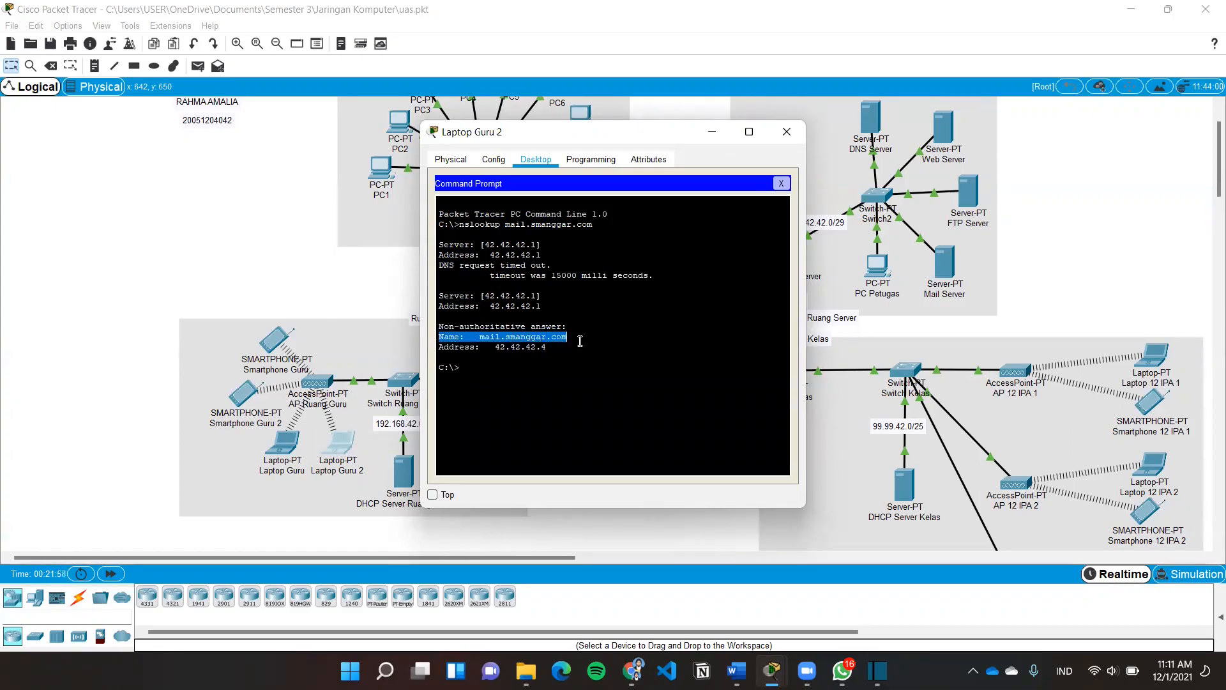
pyautogui.moveTo(441, 348); pyautogui.dragTo(556, 348)
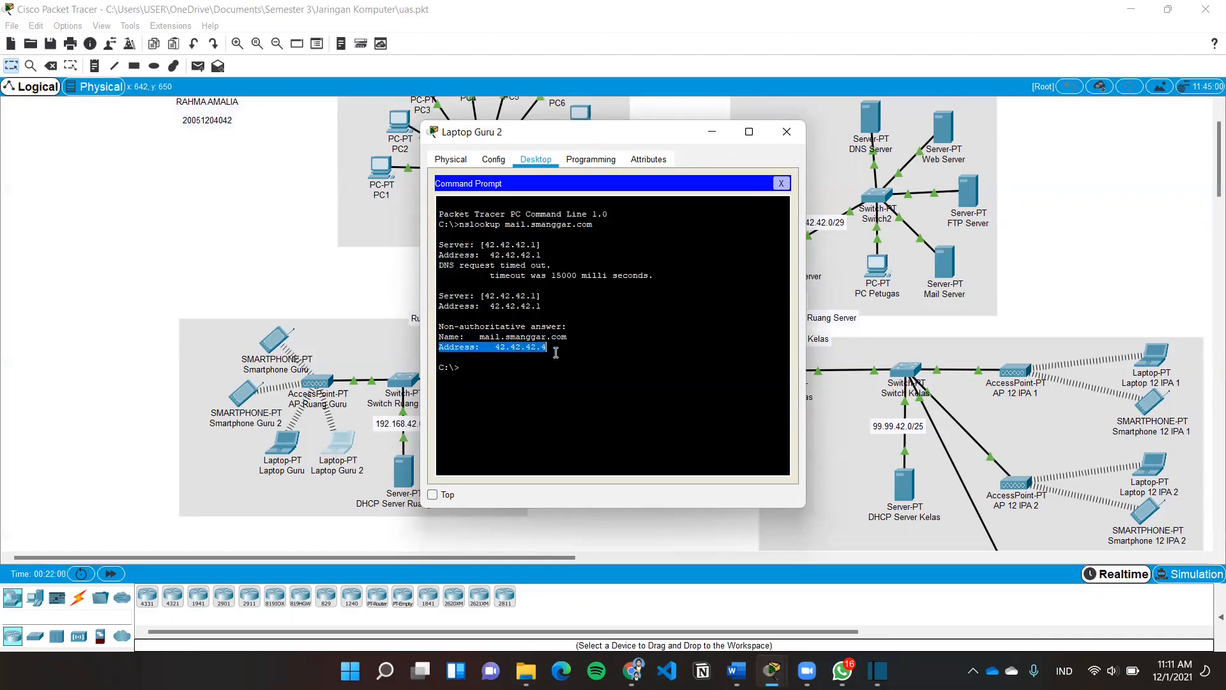
pyautogui.click(561, 347)
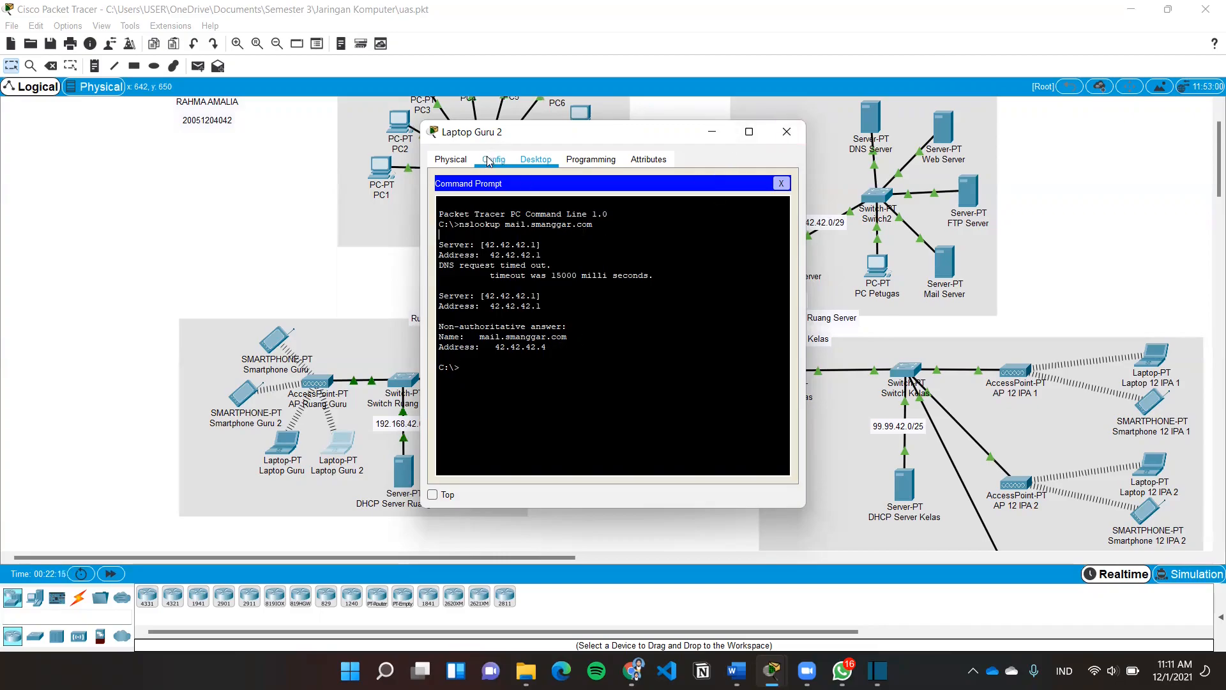
pyautogui.click(780, 183)
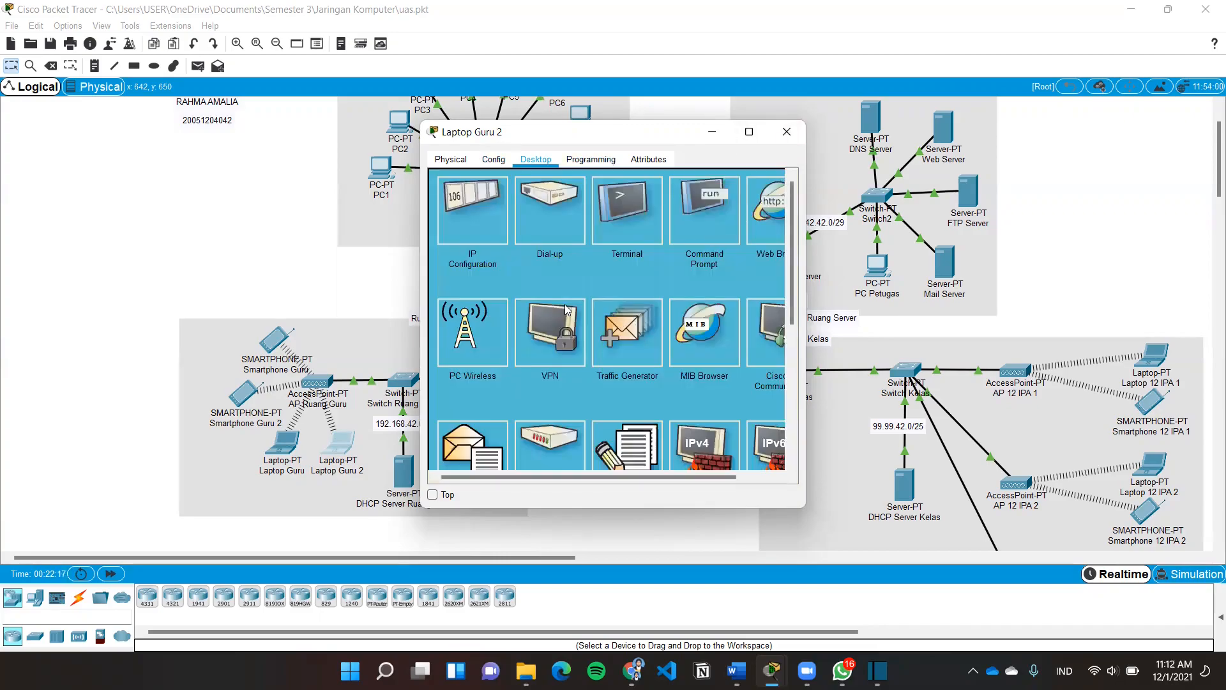
# Enter the guru account's e-mail address and sender name in Laptop Guru 2's mail setup
pyautogui.scroll(-1, 696, 370)
pyautogui.scroll(-1, 691, 372)
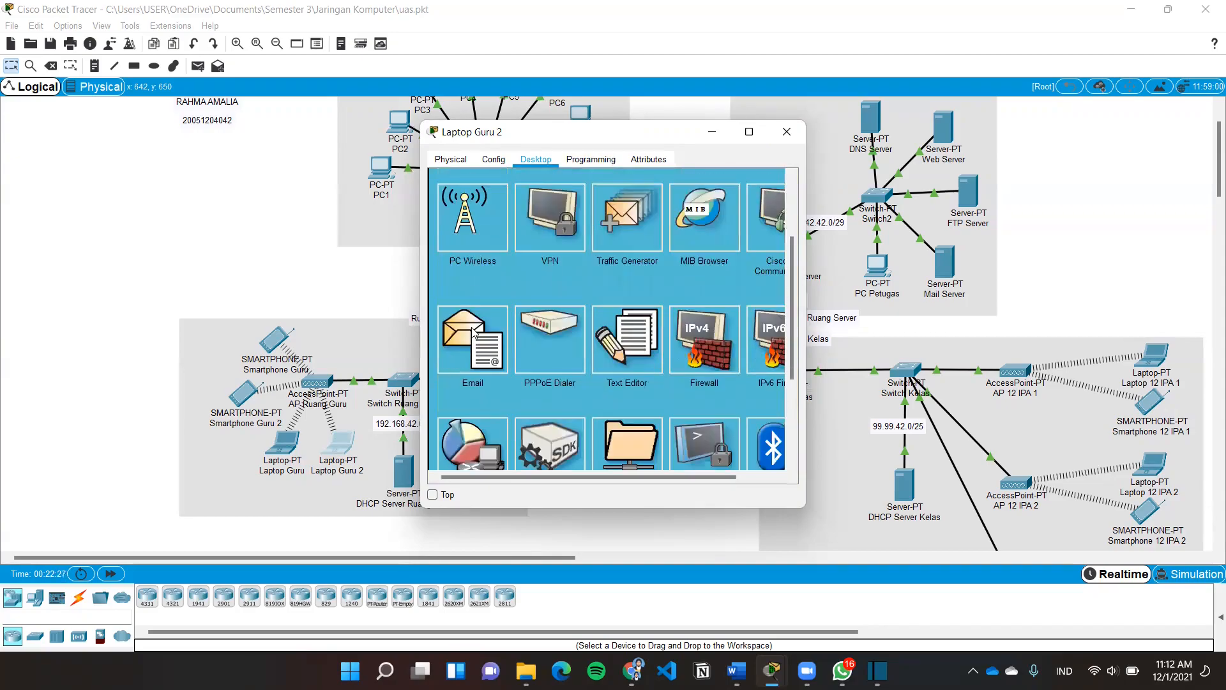
pyautogui.click(474, 332)
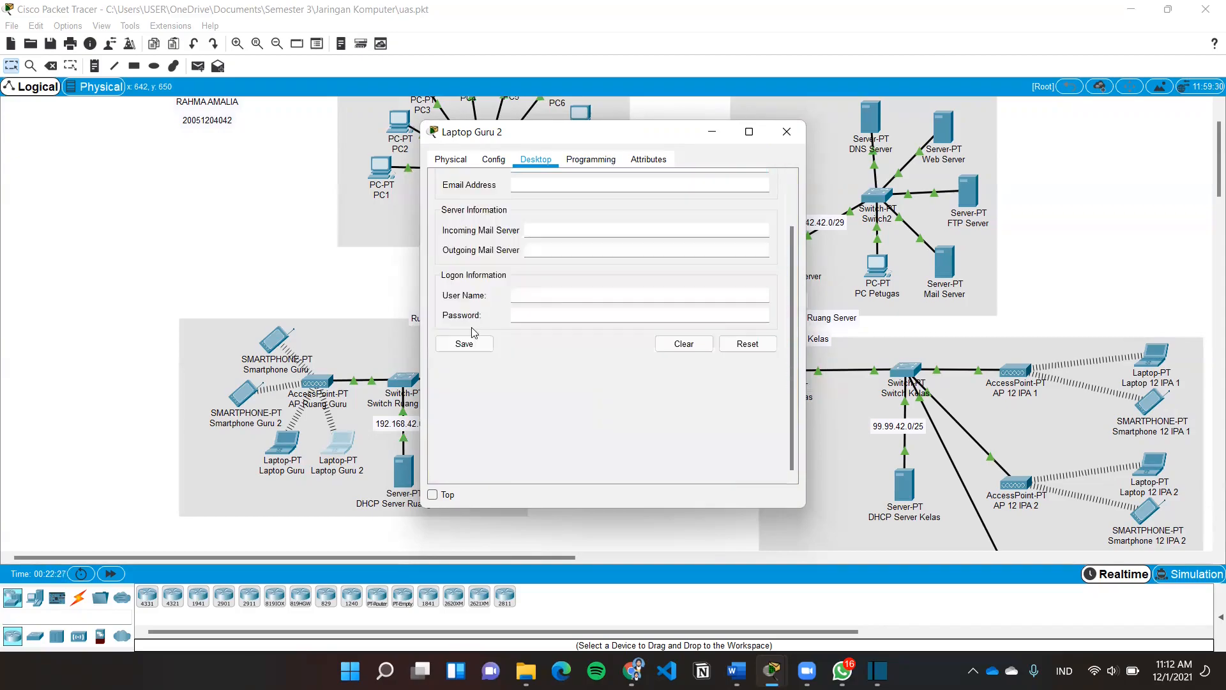
pyautogui.click(564, 182)
pyautogui.write('guru')
pyautogui.scroll(2, 561, 193)
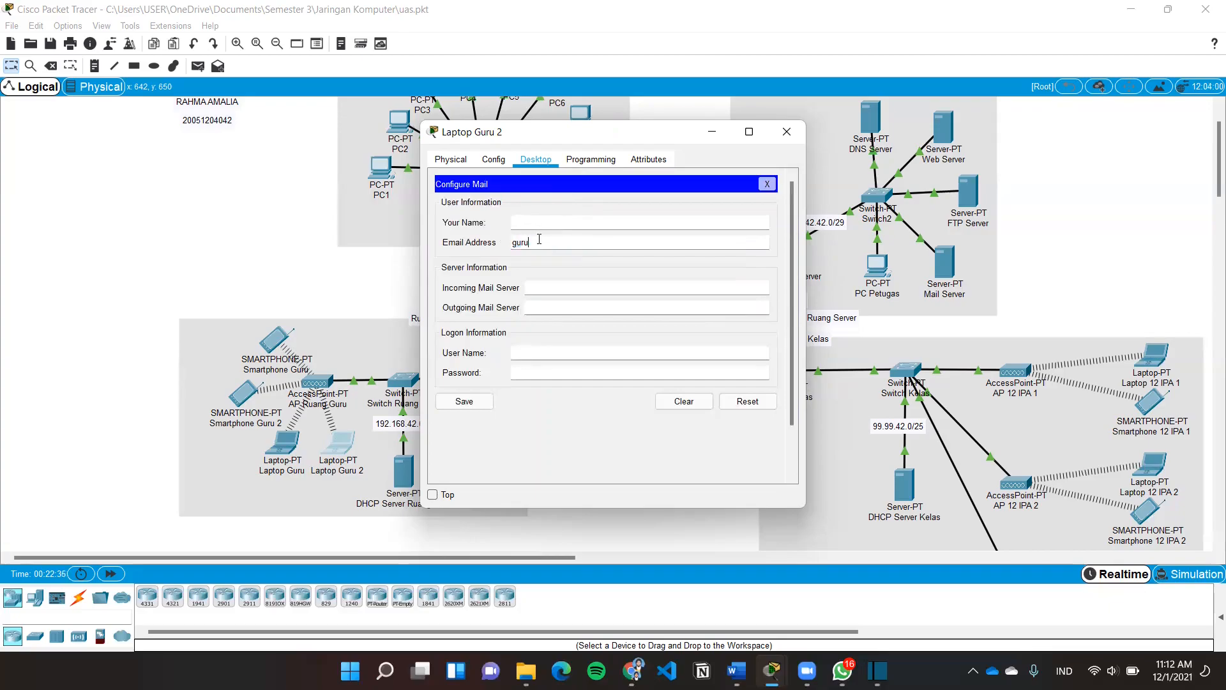
pyautogui.click(554, 224)
pyautogui.write('guru')
# Set both mail servers to mail.smanggar.com, user name guru plus password, and save
pyautogui.click(548, 288)
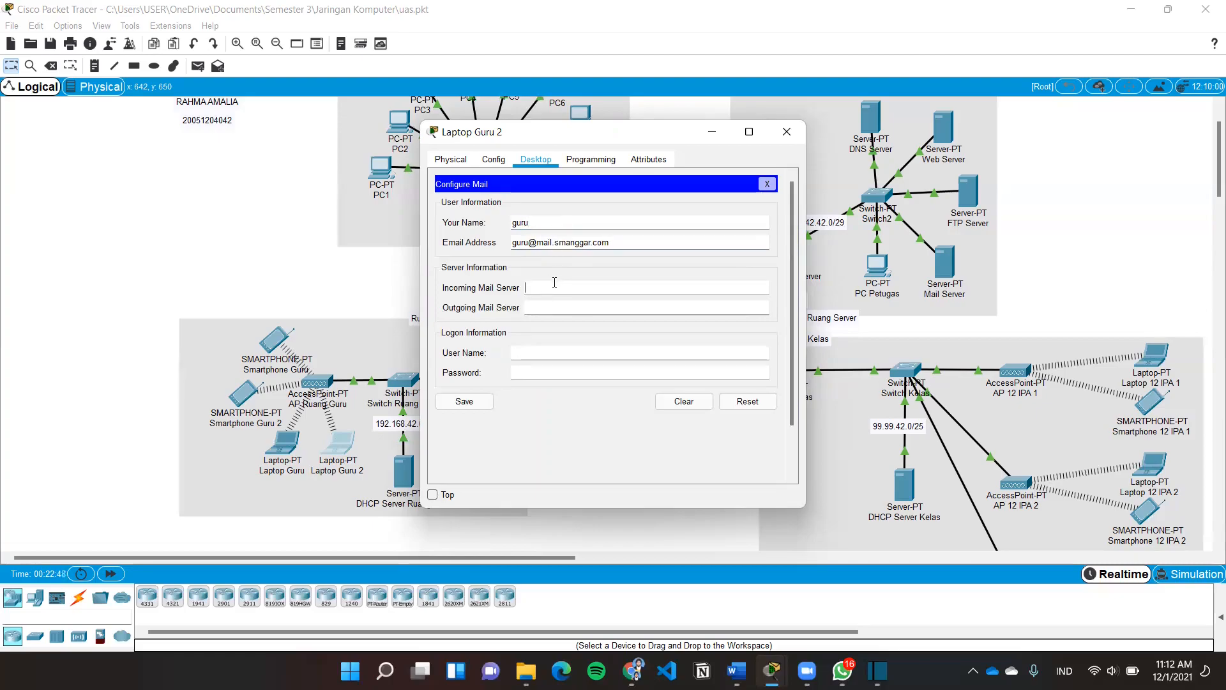
pyautogui.moveTo(610, 243); pyautogui.dragTo(541, 242)
pyautogui.hotkey('ctrl', 'c')
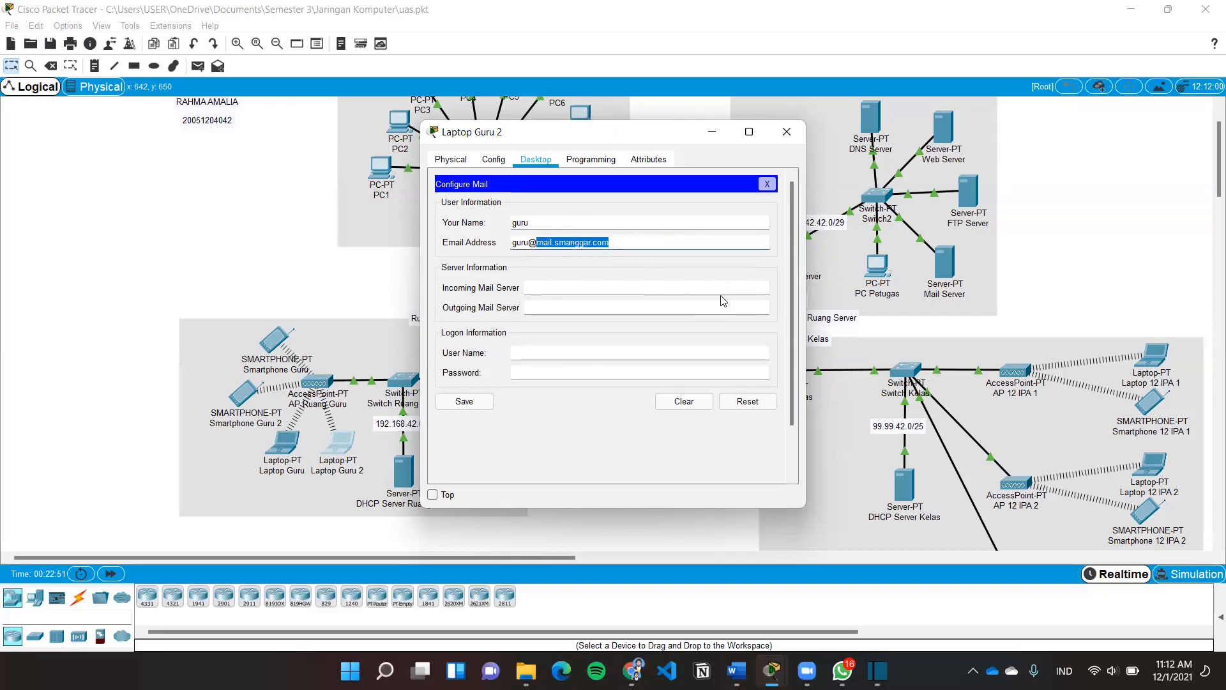
pyautogui.click(549, 288)
pyautogui.hotkey('ctrl', 'v')
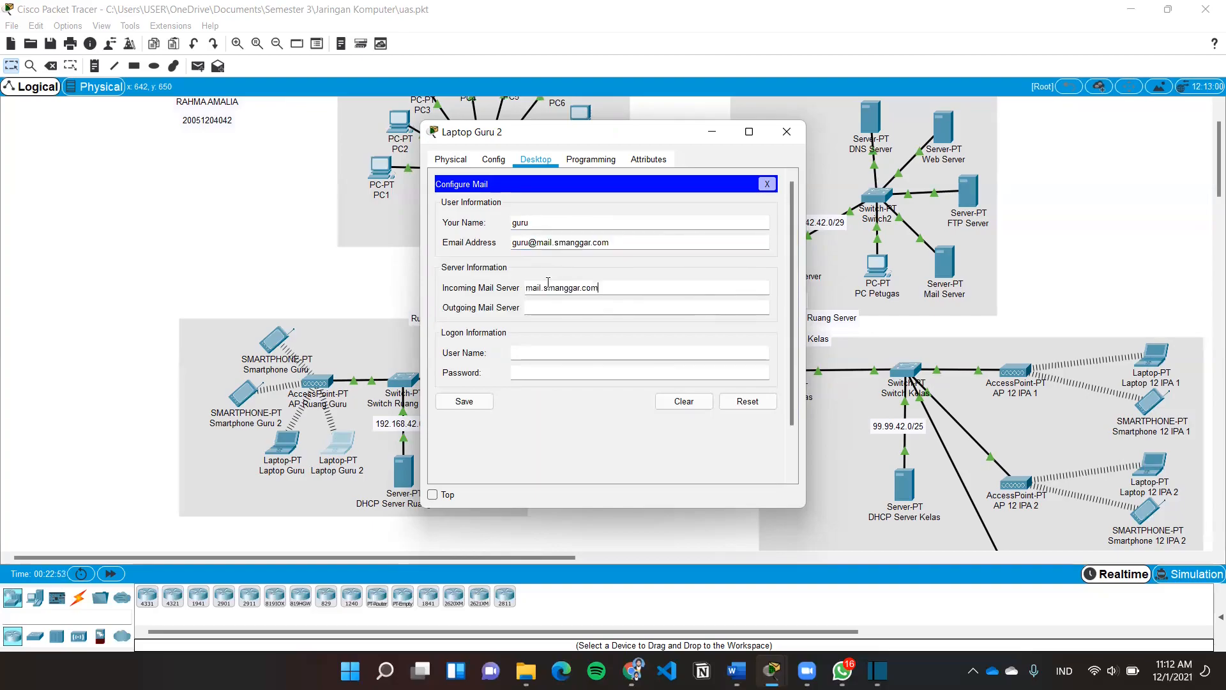
pyautogui.click(568, 308)
pyautogui.hotkey('ctrl', 'v')
pyautogui.write('guru')
pyautogui.click(565, 370)
pyautogui.write('guru')
pyautogui.click(474, 406)
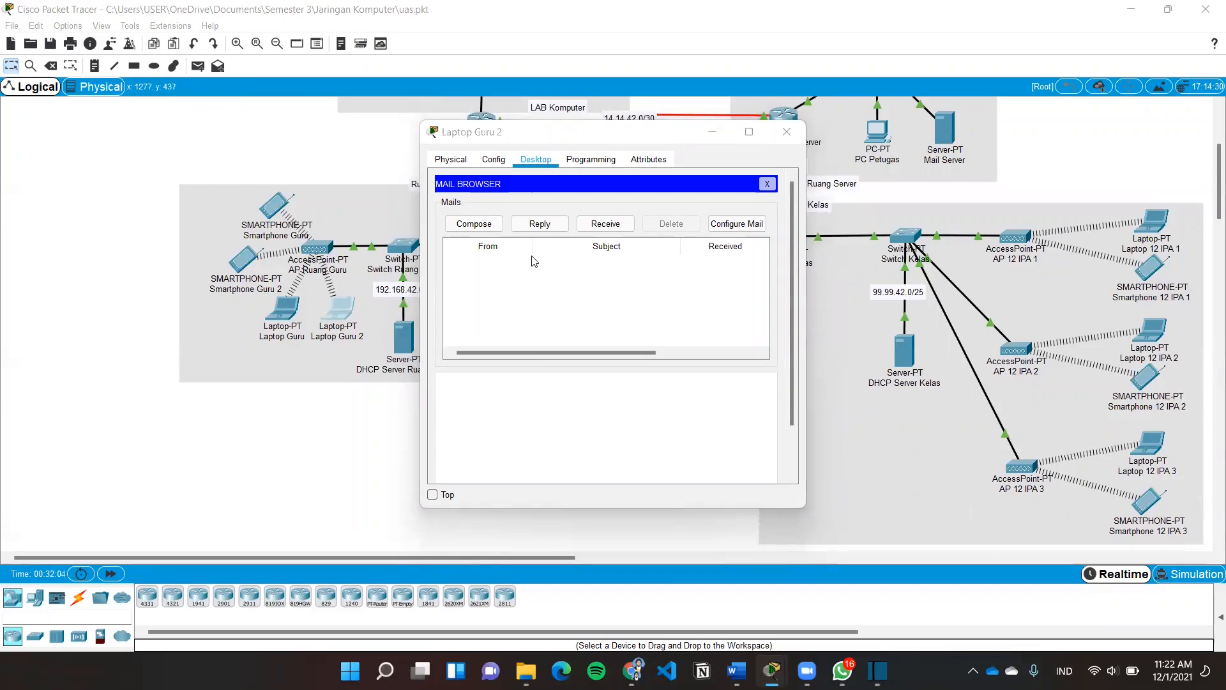
# Send the siswa account a mail with subject 'Hasil ujian' and body 'Ini hasil ujian anda'
pyautogui.click(477, 225)
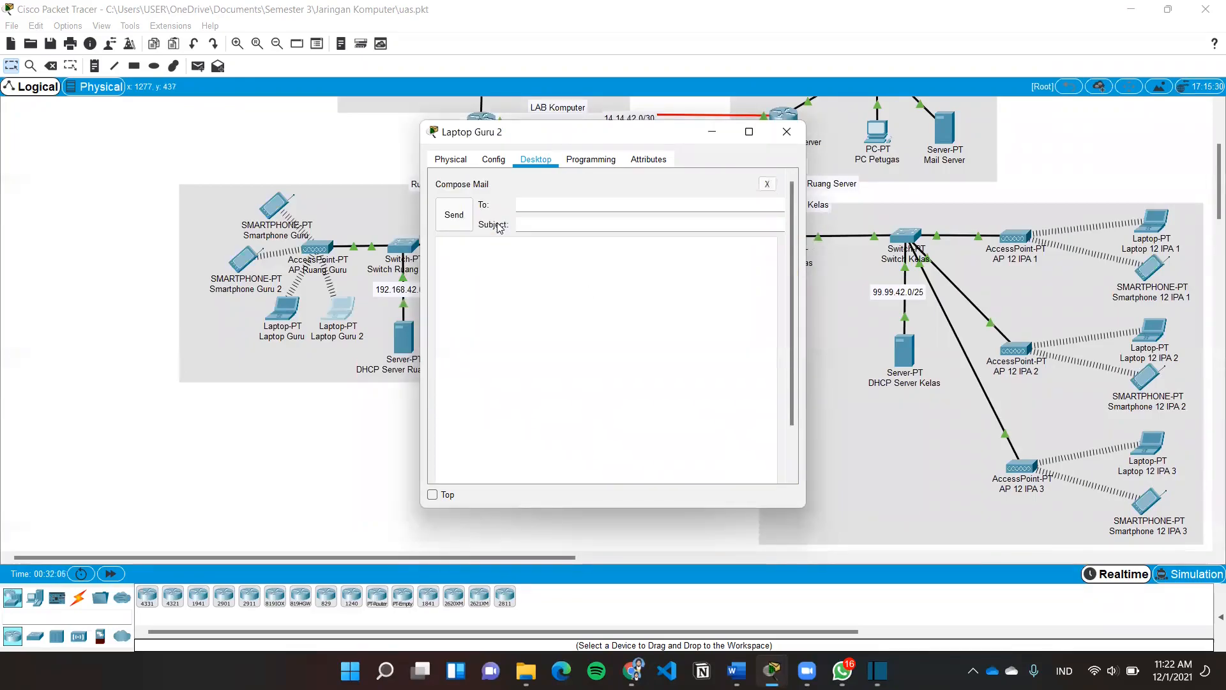
pyautogui.click(534, 202)
pyautogui.write('Haisl')
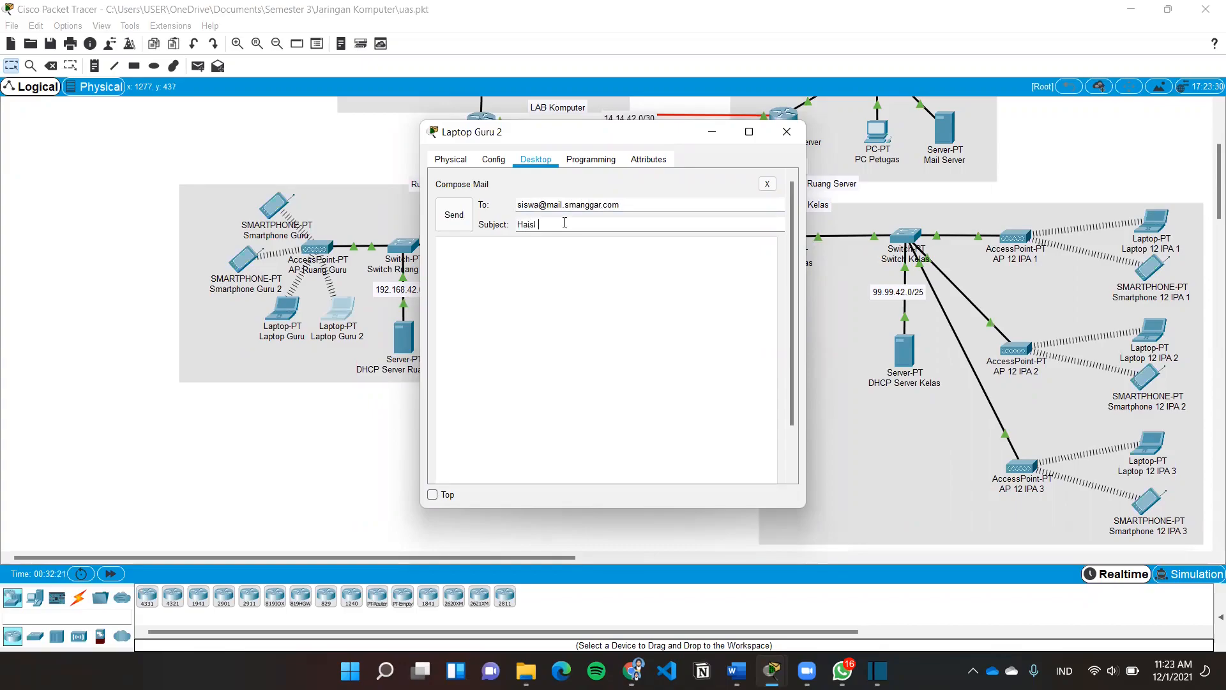
pyautogui.press('BackSpace')
pyautogui.press('BackSpace')
pyautogui.write('sil ujian')
pyautogui.click(532, 298)
pyautogui.write('Ha')
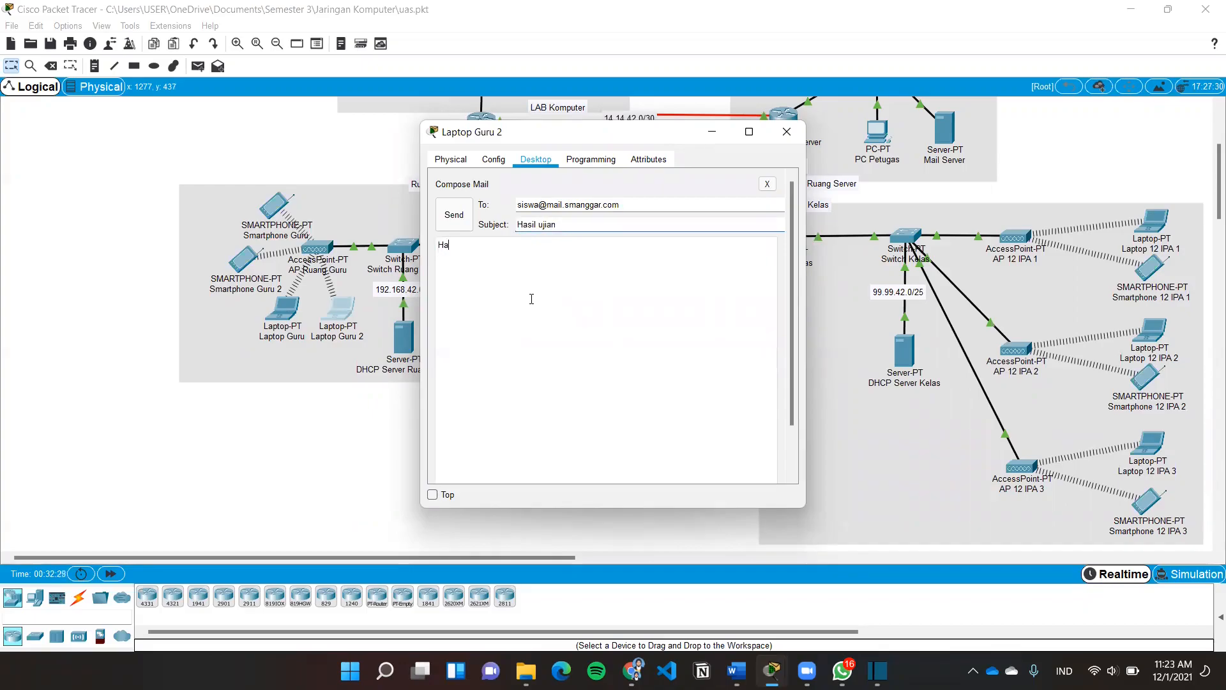
pyautogui.press('BackSpace')
pyautogui.press('BackSpace')
pyautogui.press('BackSpace')
pyautogui.press('BackSpace')
pyautogui.write('Ini hasil ujian anda')
pyautogui.click(453, 217)
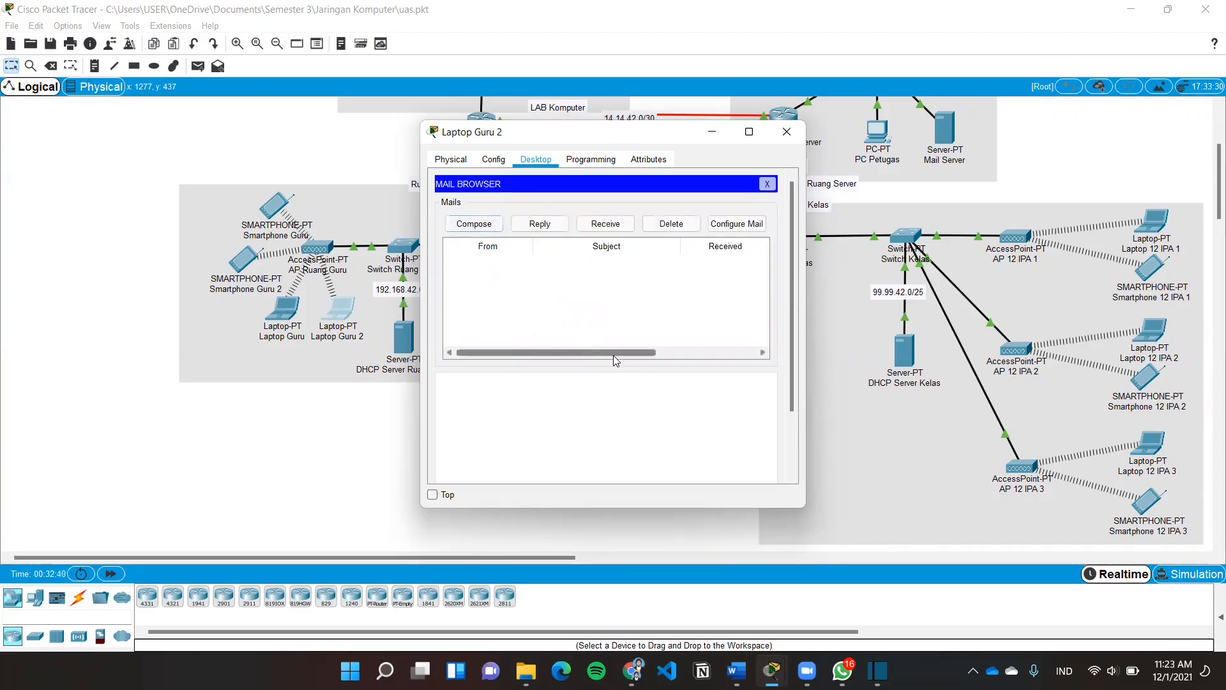
pyautogui.click(787, 132)
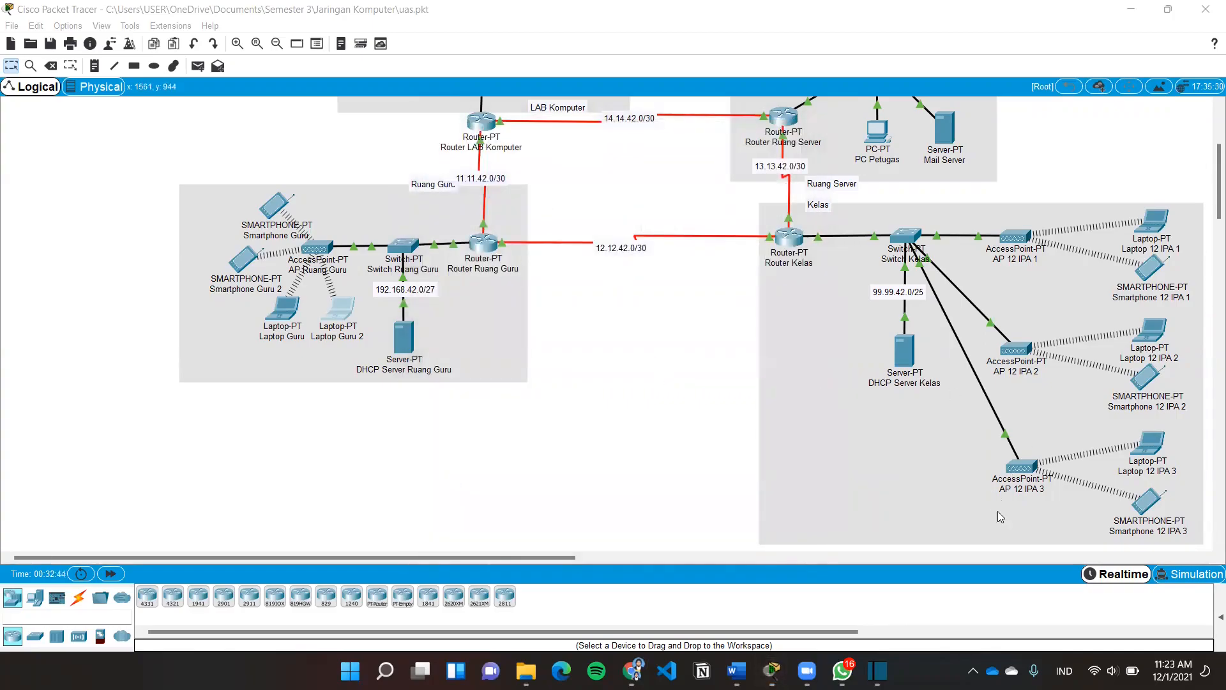
# Bring up the mail account settings in Laptop 12 IPA 2's email client
pyautogui.click(1152, 334)
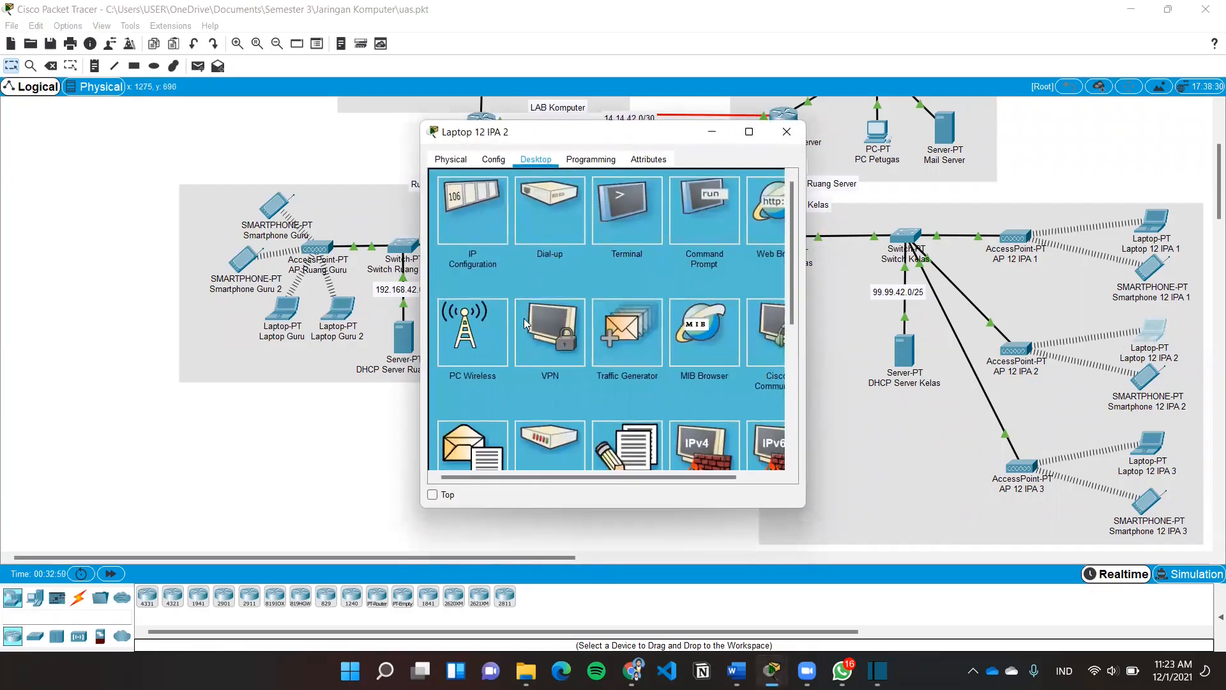
pyautogui.scroll(-3, 523, 322)
pyautogui.click(470, 359)
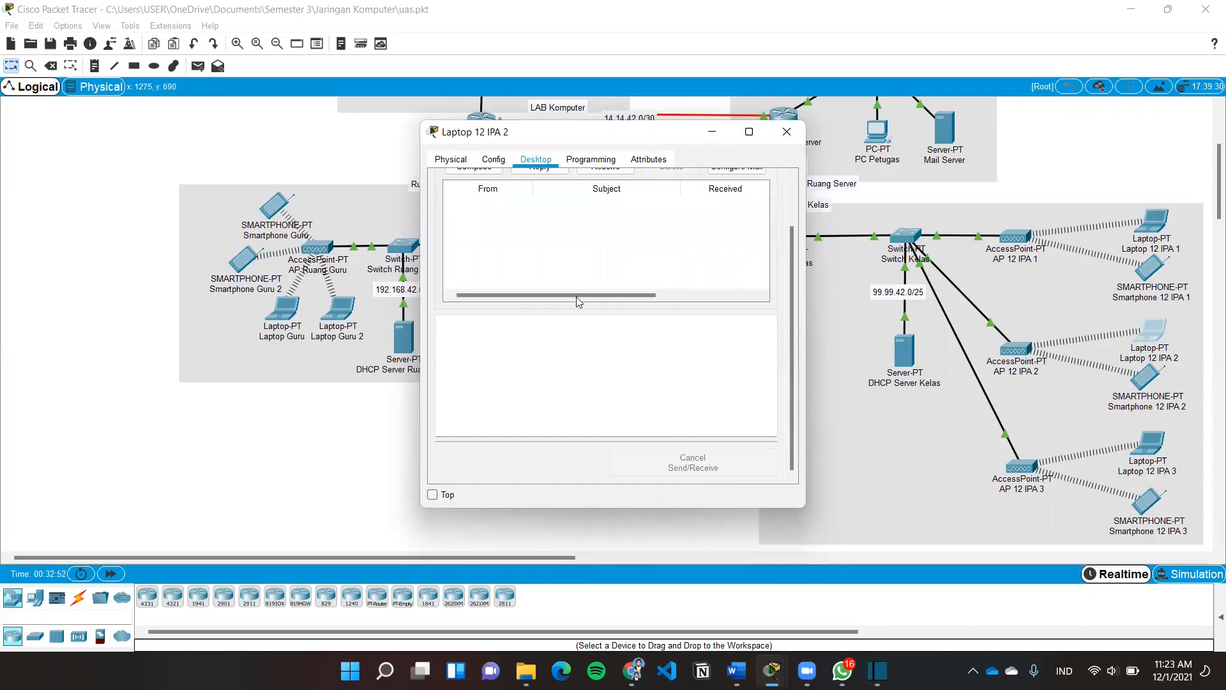
pyautogui.scroll(2, 645, 294)
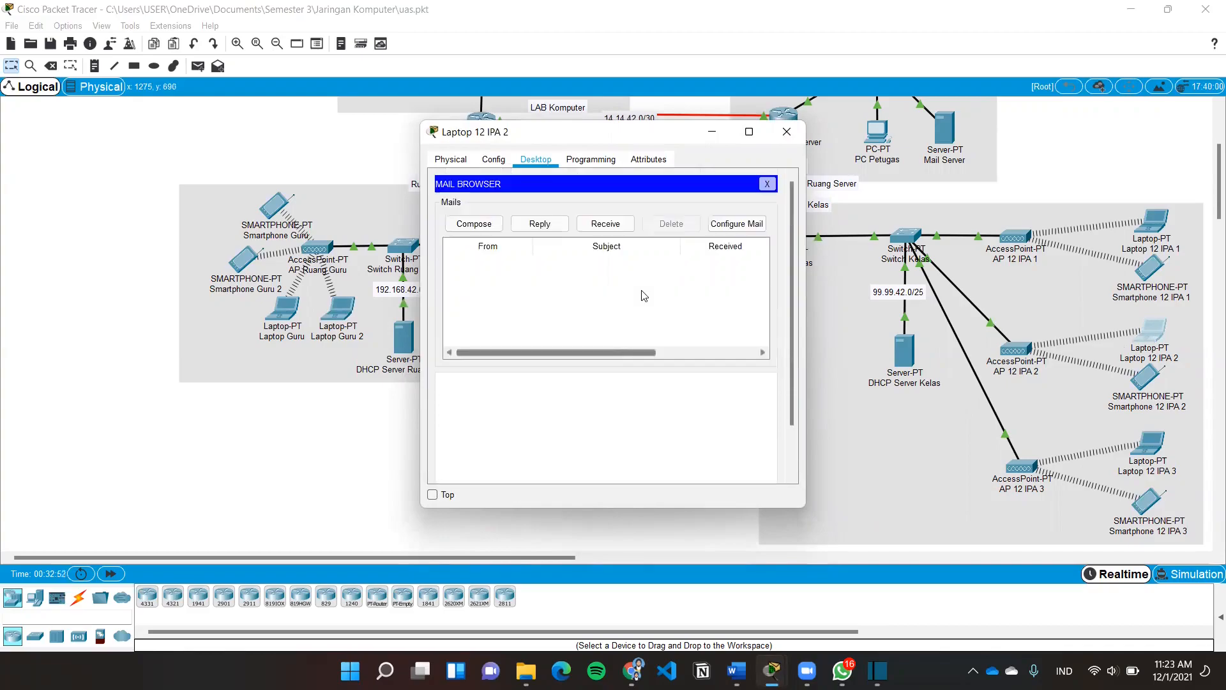
pyautogui.click(737, 224)
# Review the siswa address, mail.smanggar.com servers, user name and password, then save
pyautogui.click(646, 207)
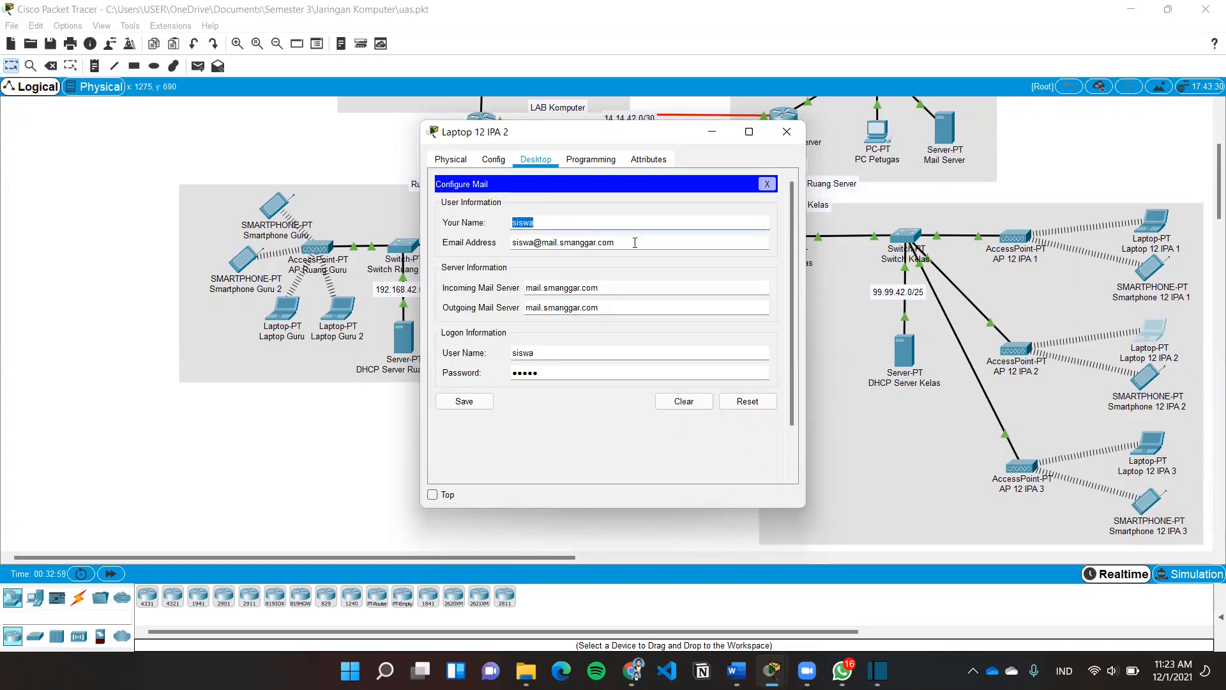
pyautogui.tripleClick(507, 243)
pyautogui.moveTo(621, 287); pyautogui.dragTo(525, 288)
pyautogui.click(531, 271)
pyautogui.moveTo(624, 304); pyautogui.dragTo(523, 307)
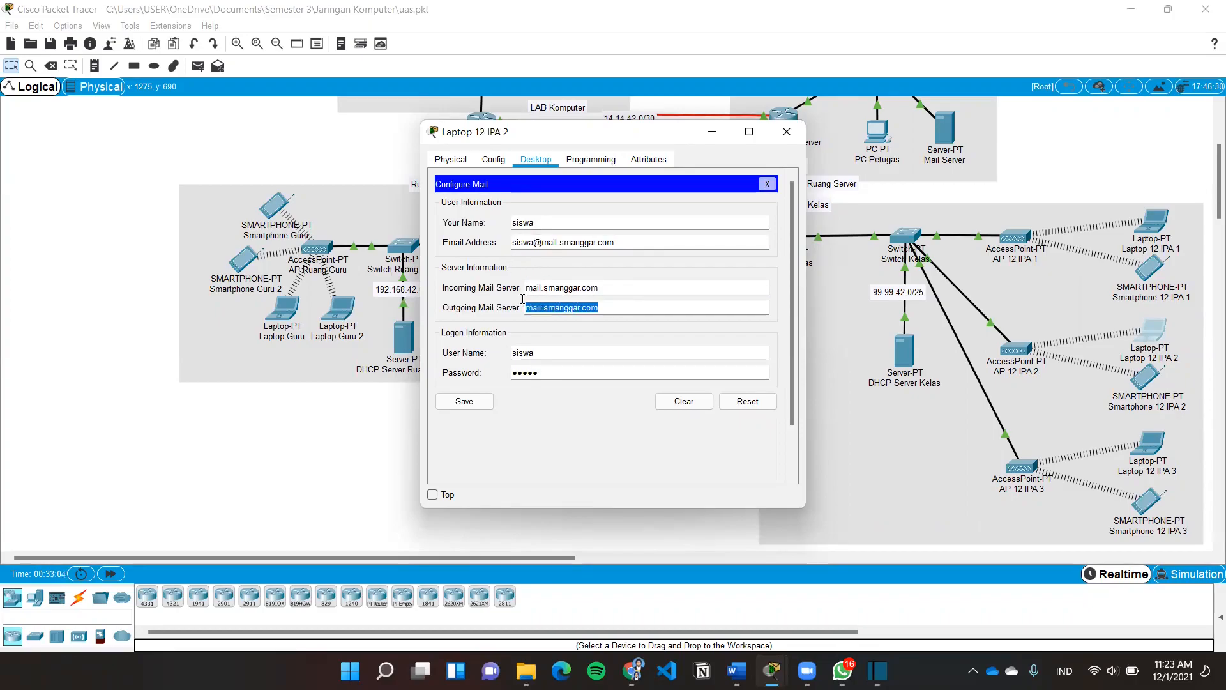
pyautogui.click(627, 334)
pyautogui.moveTo(561, 352); pyautogui.dragTo(510, 401)
pyautogui.click(510, 406)
pyautogui.click(510, 401)
pyautogui.click(451, 402)
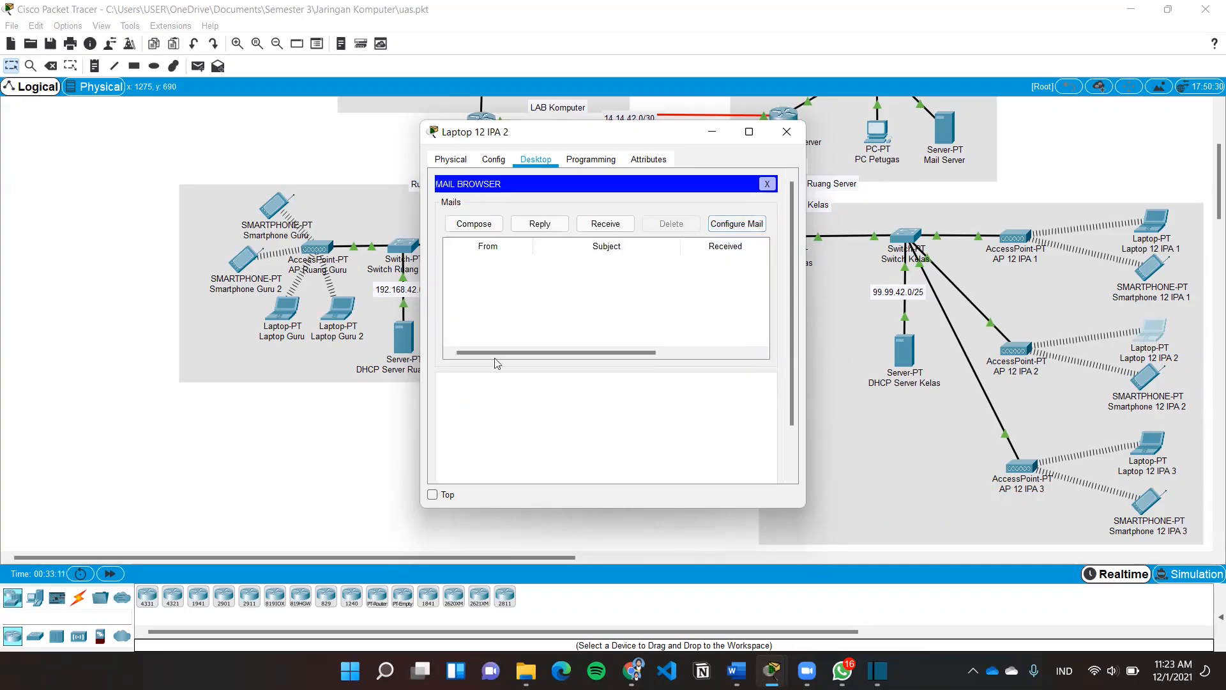
pyautogui.click(715, 228)
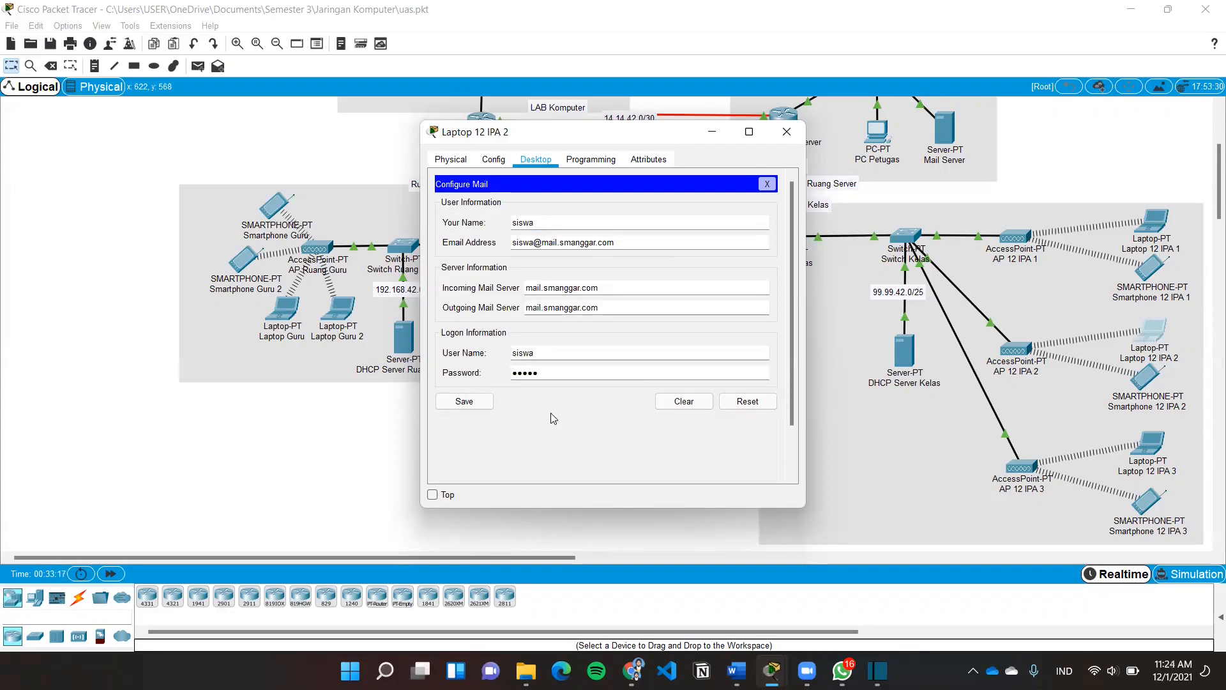
pyautogui.click(485, 409)
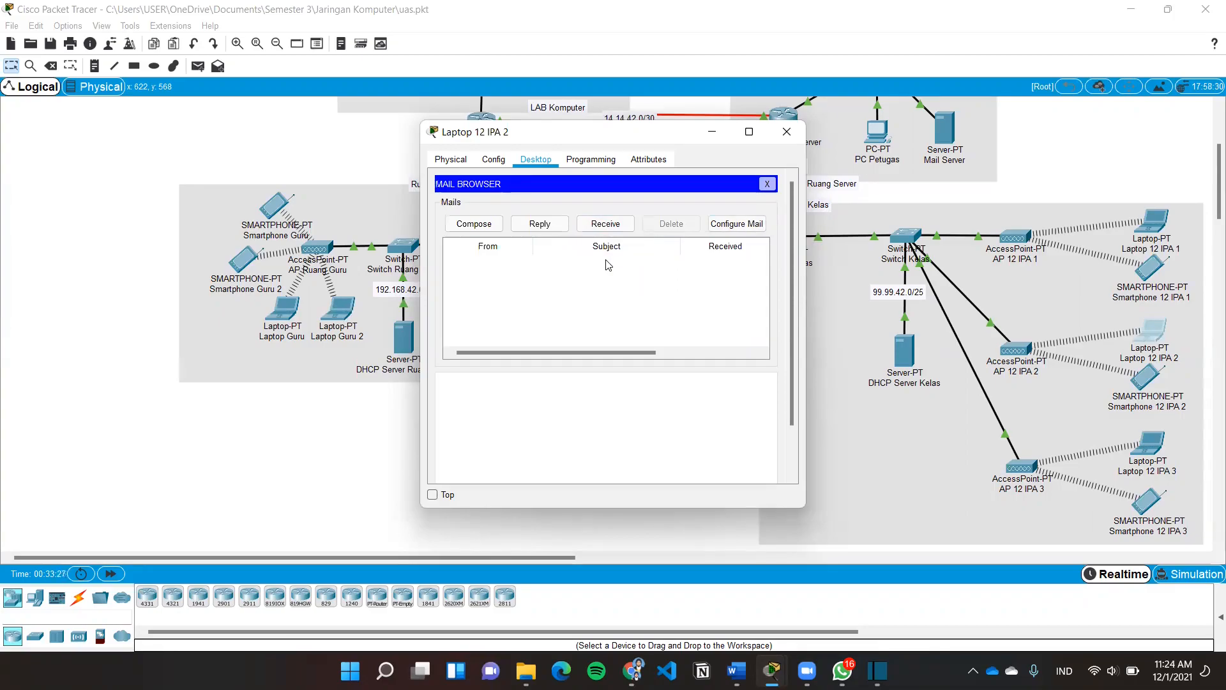
# Receive the Hasil ujian mail on Laptop 12 IPA 2 and start a reply
pyautogui.click(605, 225)
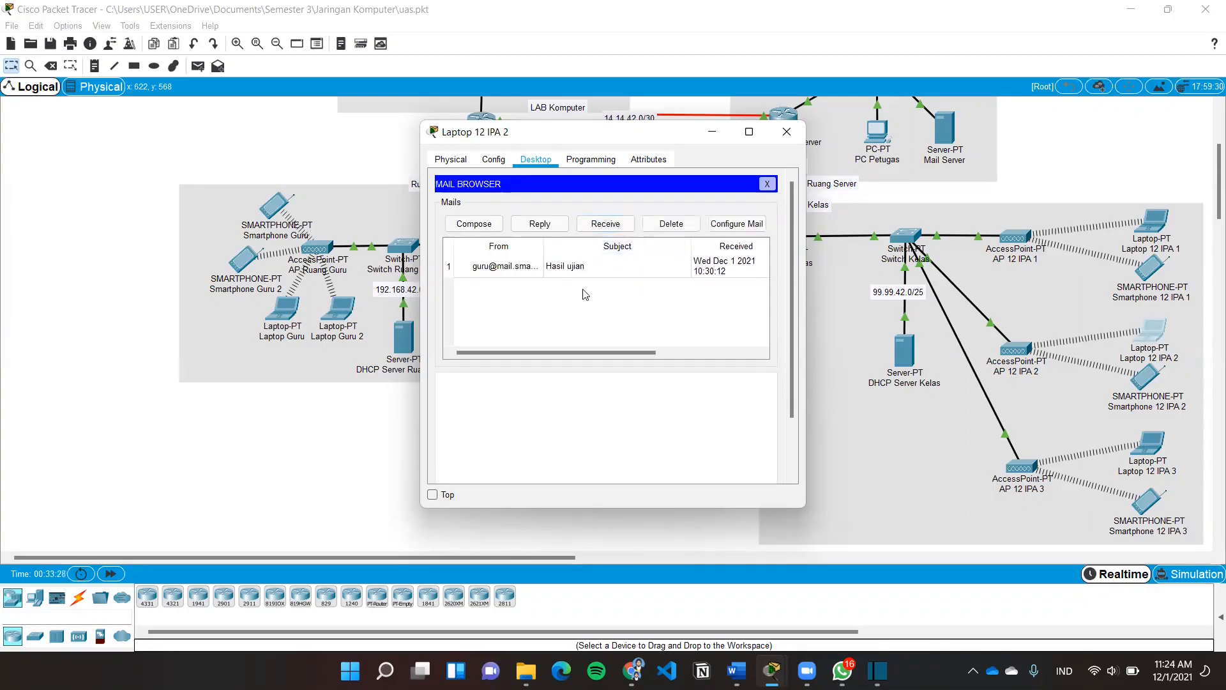
pyautogui.click(534, 269)
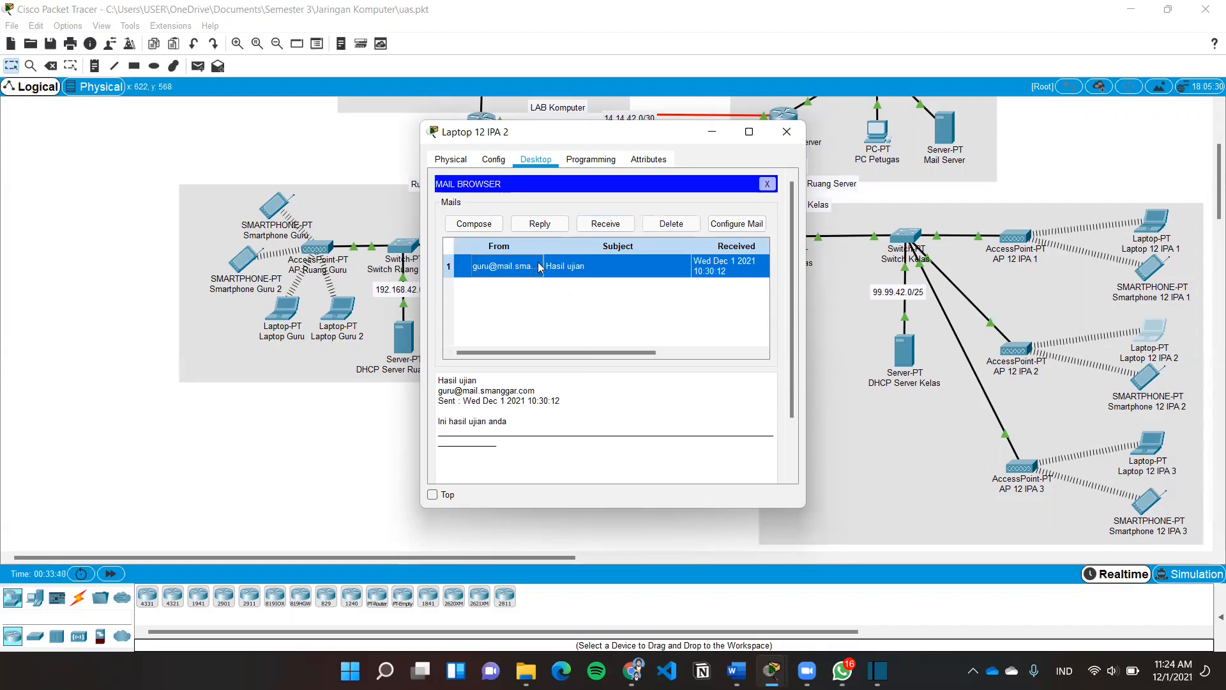
pyautogui.click(538, 226)
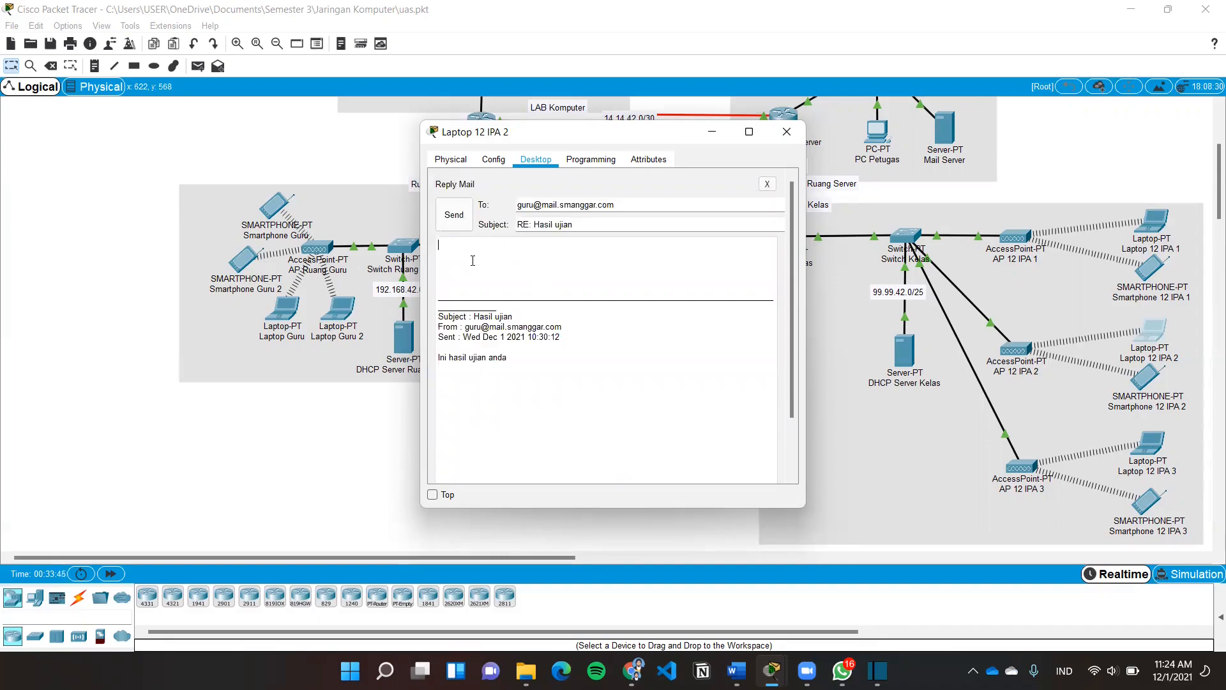
# Send the reply 'Hasil sudah saya lihat, Terima kasih, bu' to the teacher
pyautogui.write('Hasil')
pyautogui.write(' sudah saj')
pyautogui.write('ya terima,')
pyautogui.press('BackSpace')
pyautogui.press('BackSpace')
pyautogui.press('BackSpace')
pyautogui.press('BackSpace')
pyautogui.press('BackSpace')
pyautogui.press('BackSpace')
pyautogui.write('lihat, tem,')
pyautogui.press('Return')
pyautogui.write('TERIMA')
pyautogui.press('BackSpace')
pyautogui.press('BackSpace')
pyautogui.press('BackSpace')
pyautogui.press('BackSpace')
pyautogui.press('BackSpace')
pyautogui.write('erima')
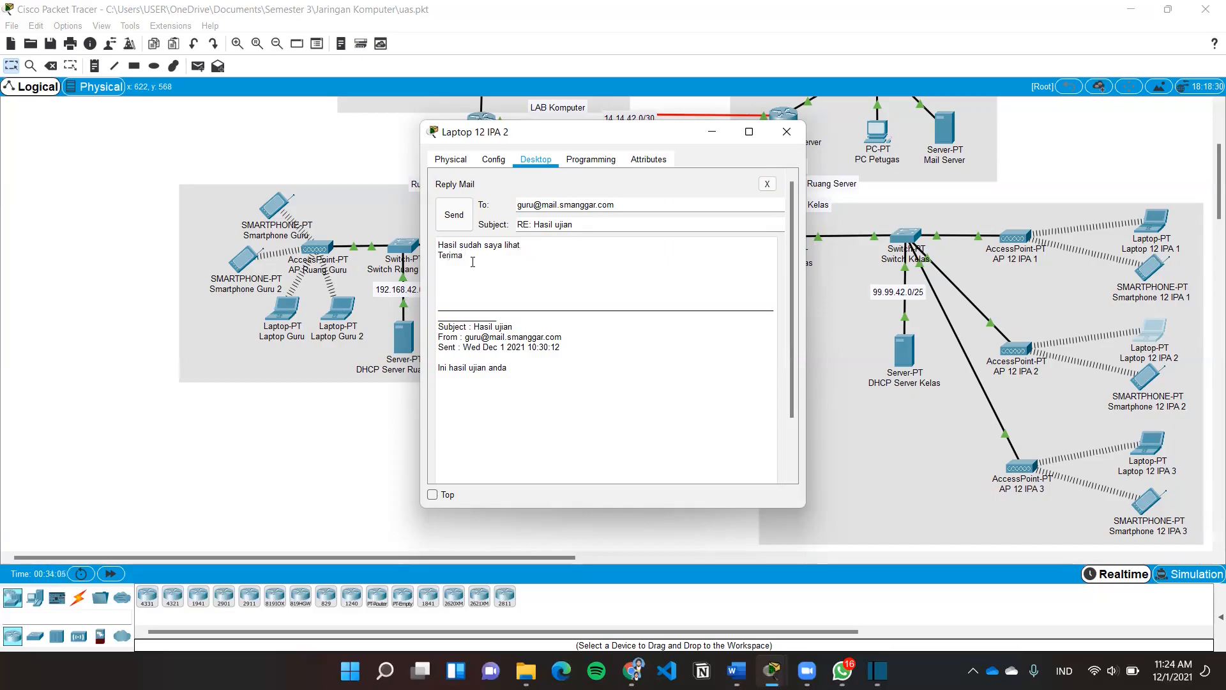
pyautogui.write(' kasih, b')
pyautogui.click(454, 214)
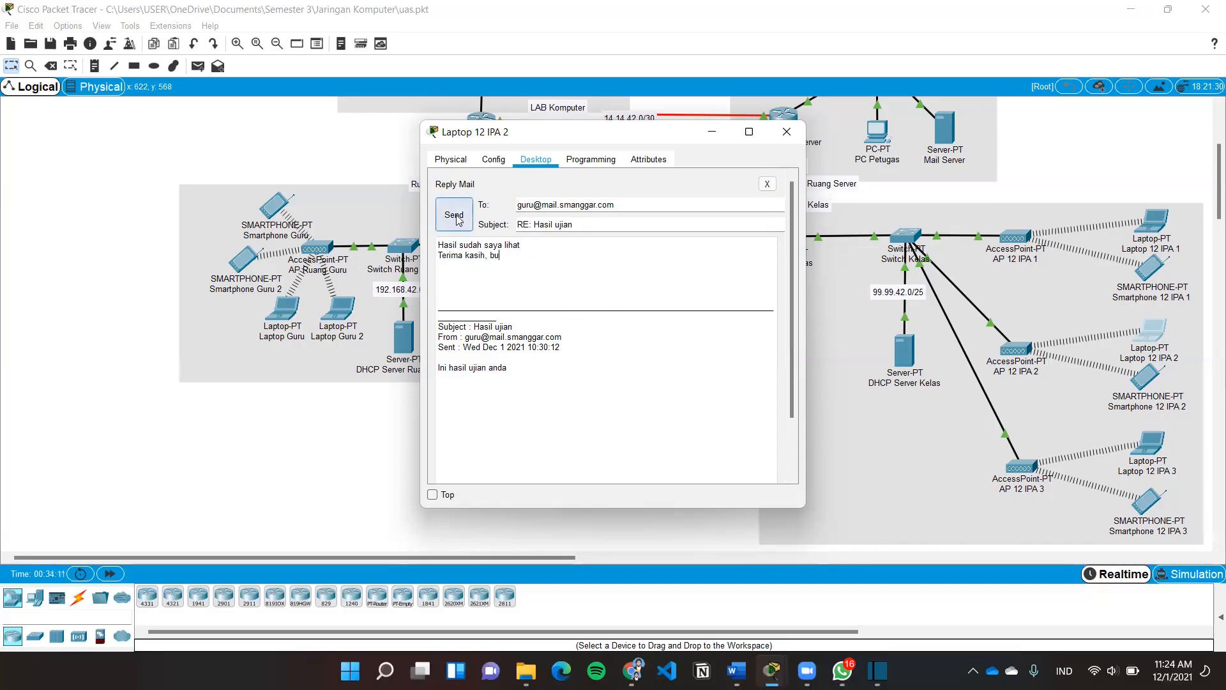
pyautogui.click(787, 131)
pyautogui.click(338, 308)
# Receive mail on Laptop Guru 2, read siswa's RE: Hasil ujian reply, and close everything
pyautogui.scroll(-2, 550, 264)
pyautogui.click(473, 329)
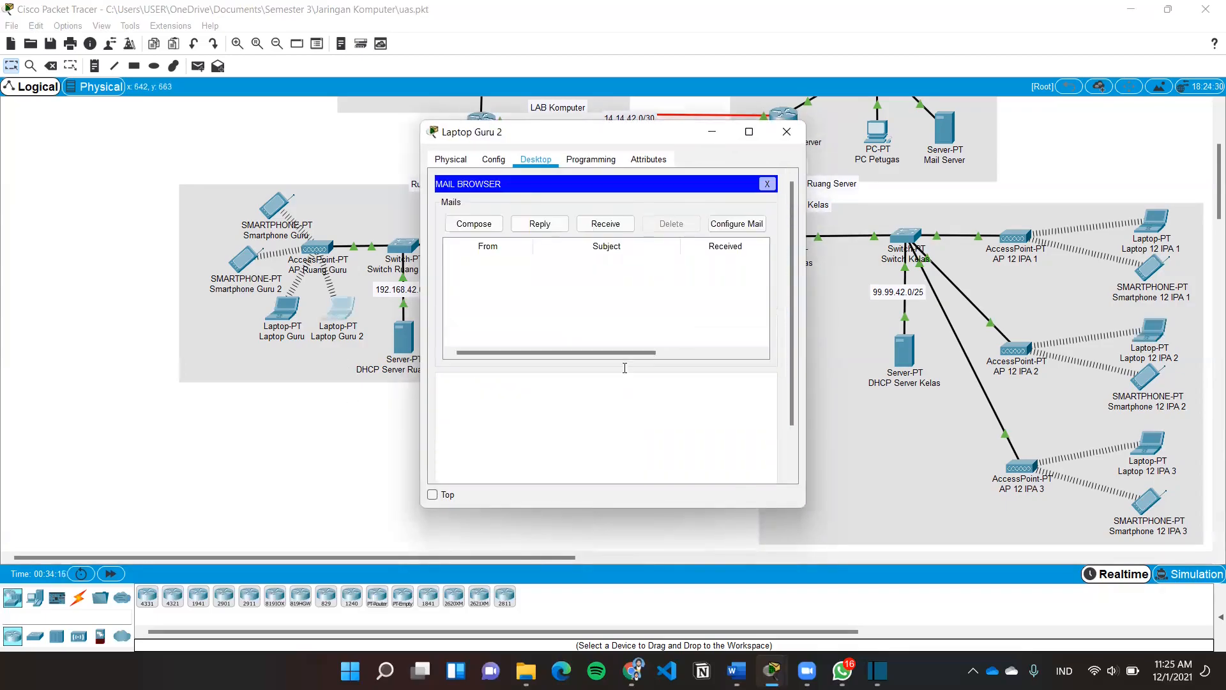
pyautogui.click(594, 224)
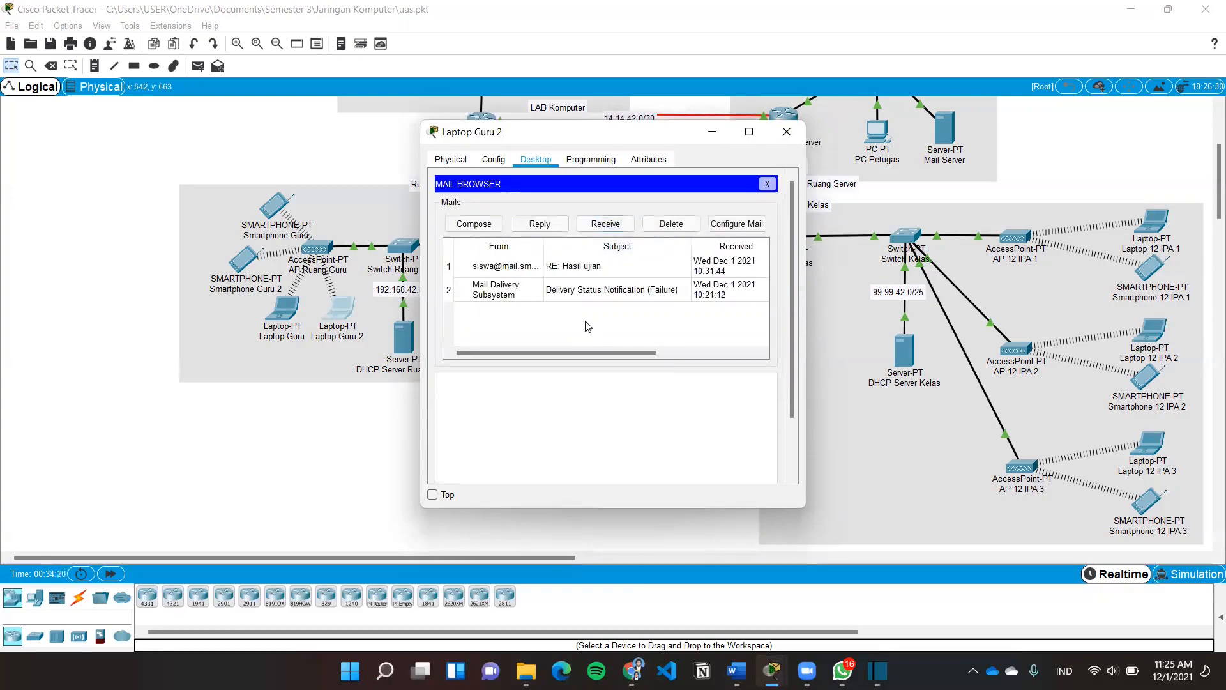
pyautogui.click(527, 291)
pyautogui.click(600, 267)
pyautogui.scroll(3, 562, 435)
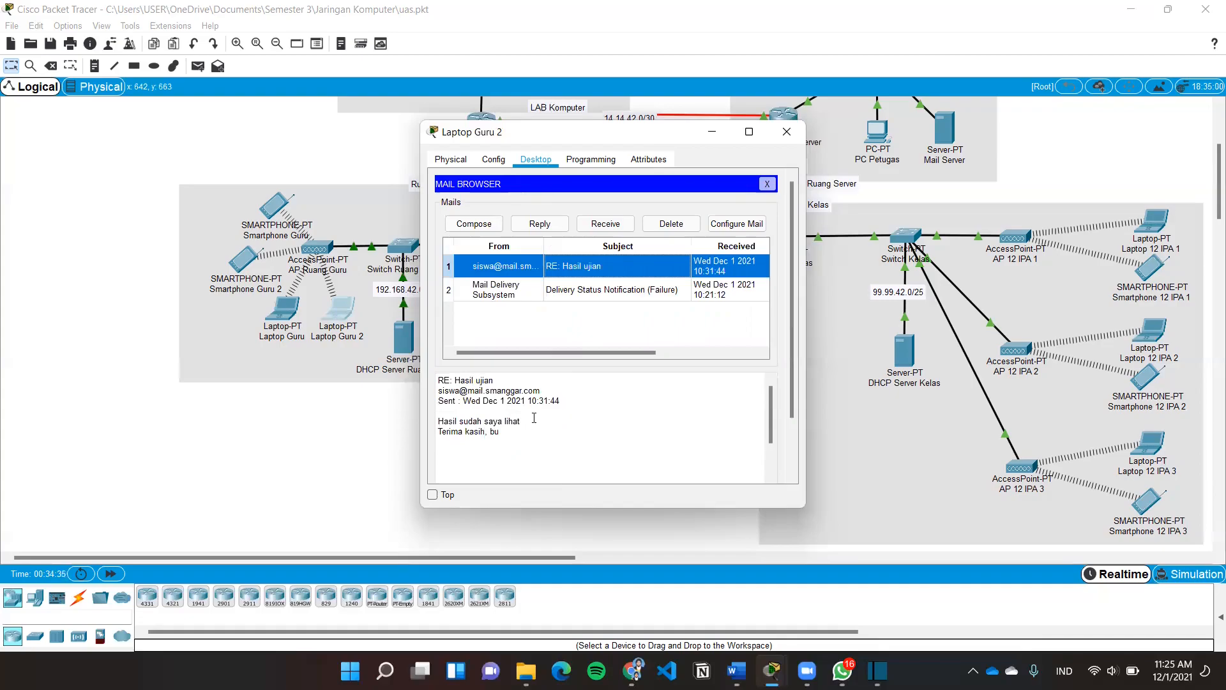
pyautogui.moveTo(533, 433); pyautogui.dragTo(433, 379)
pyautogui.click(530, 441)
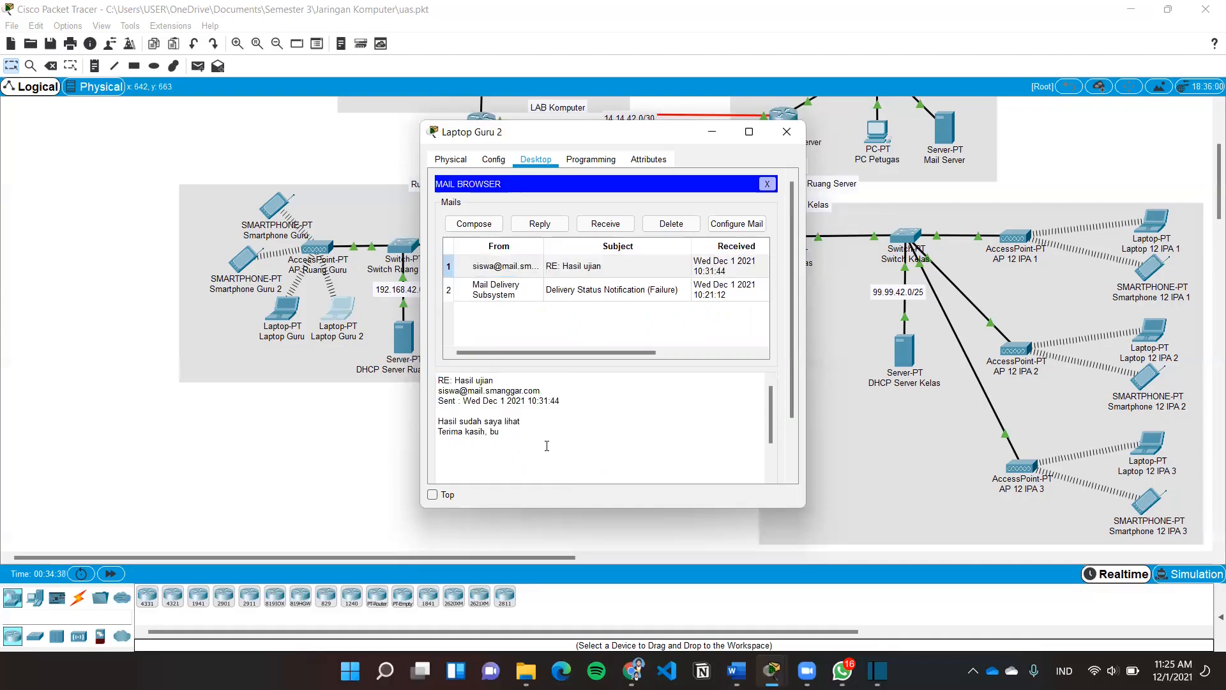
pyautogui.click(768, 185)
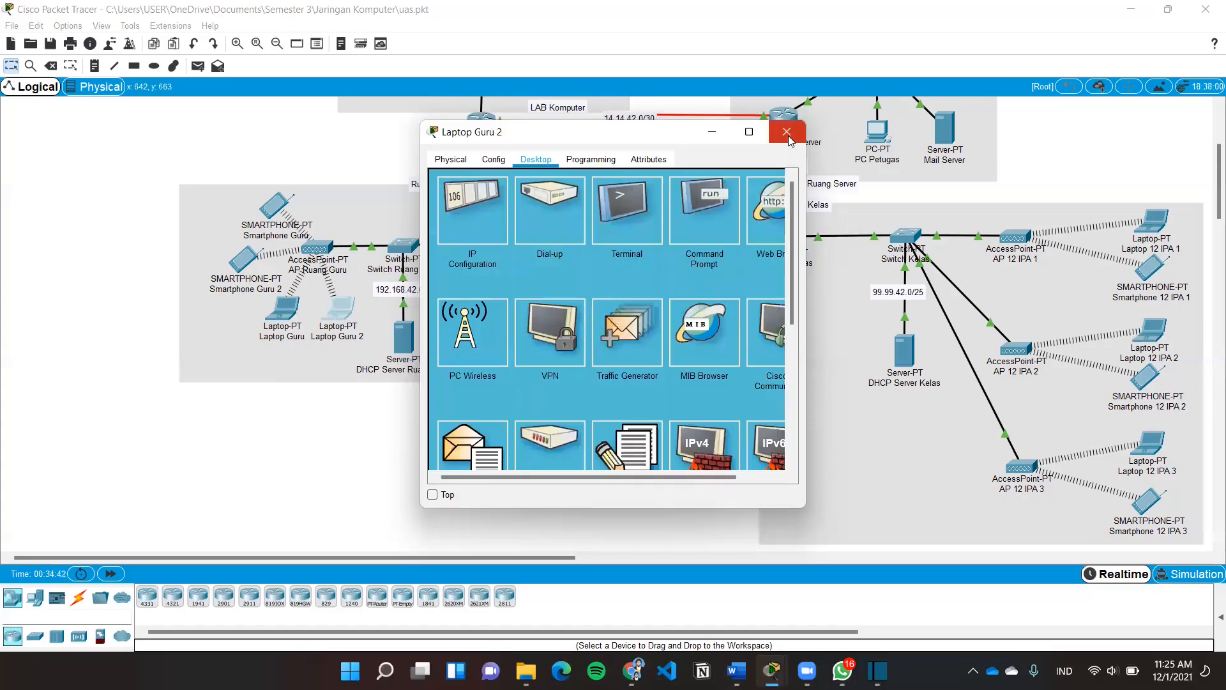
pyautogui.click(788, 134)
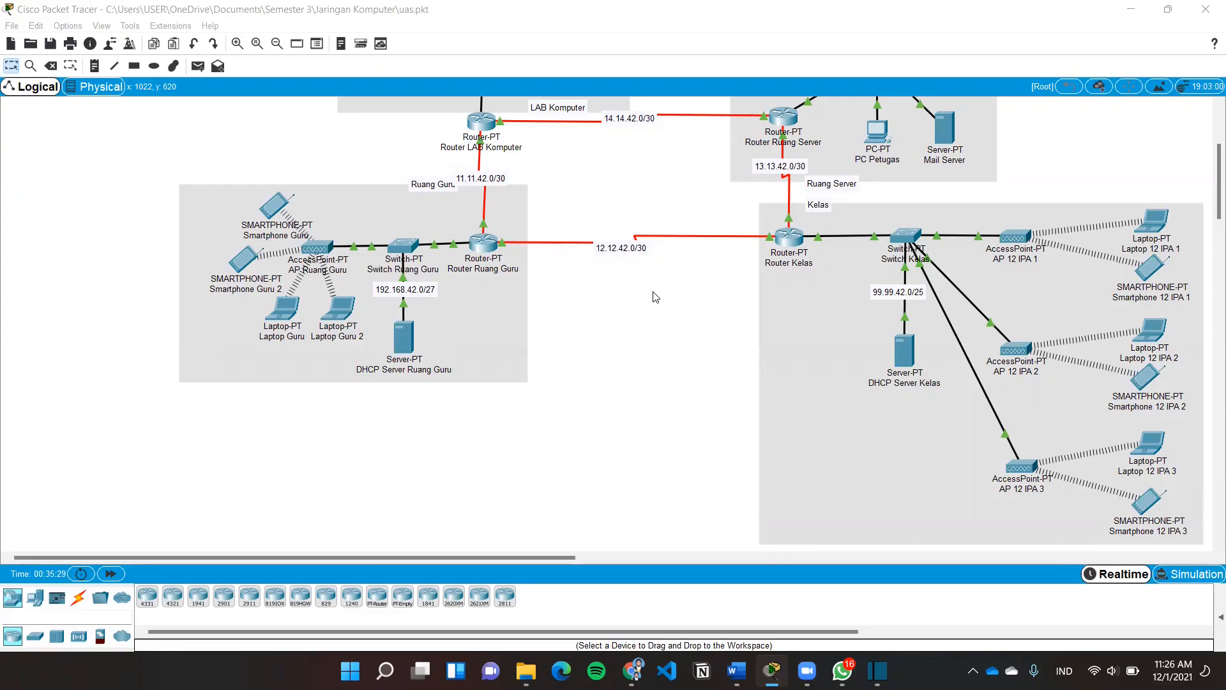
pyautogui.scroll(3, 654, 297)
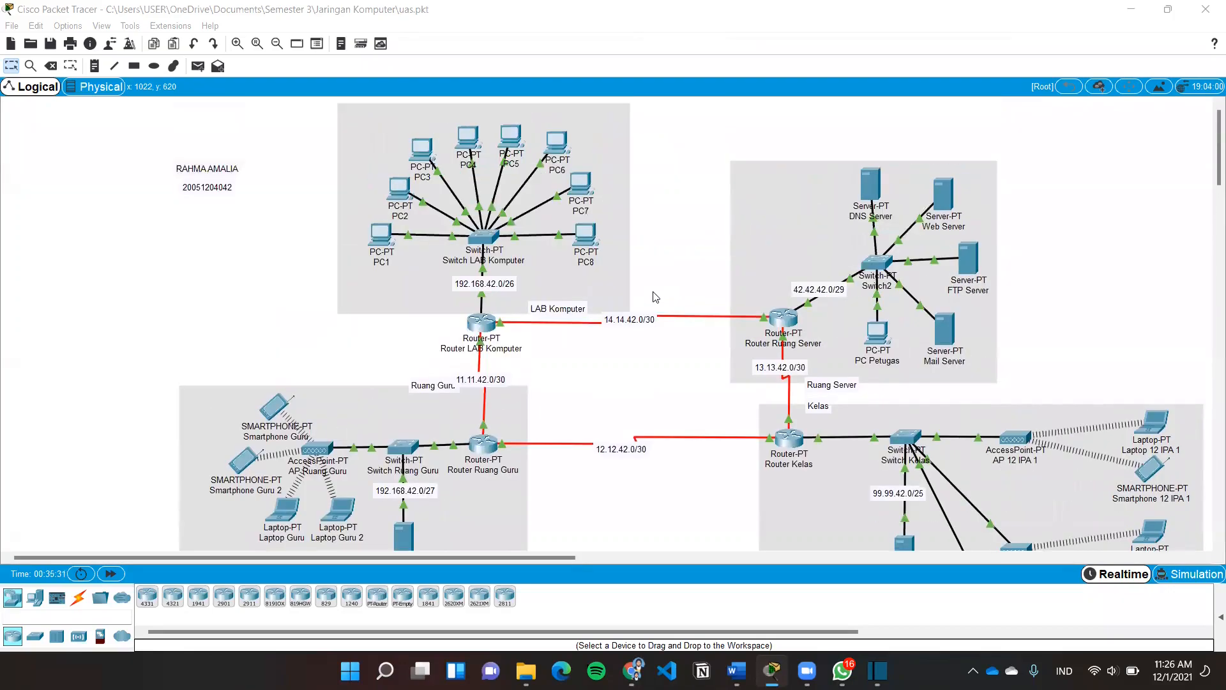